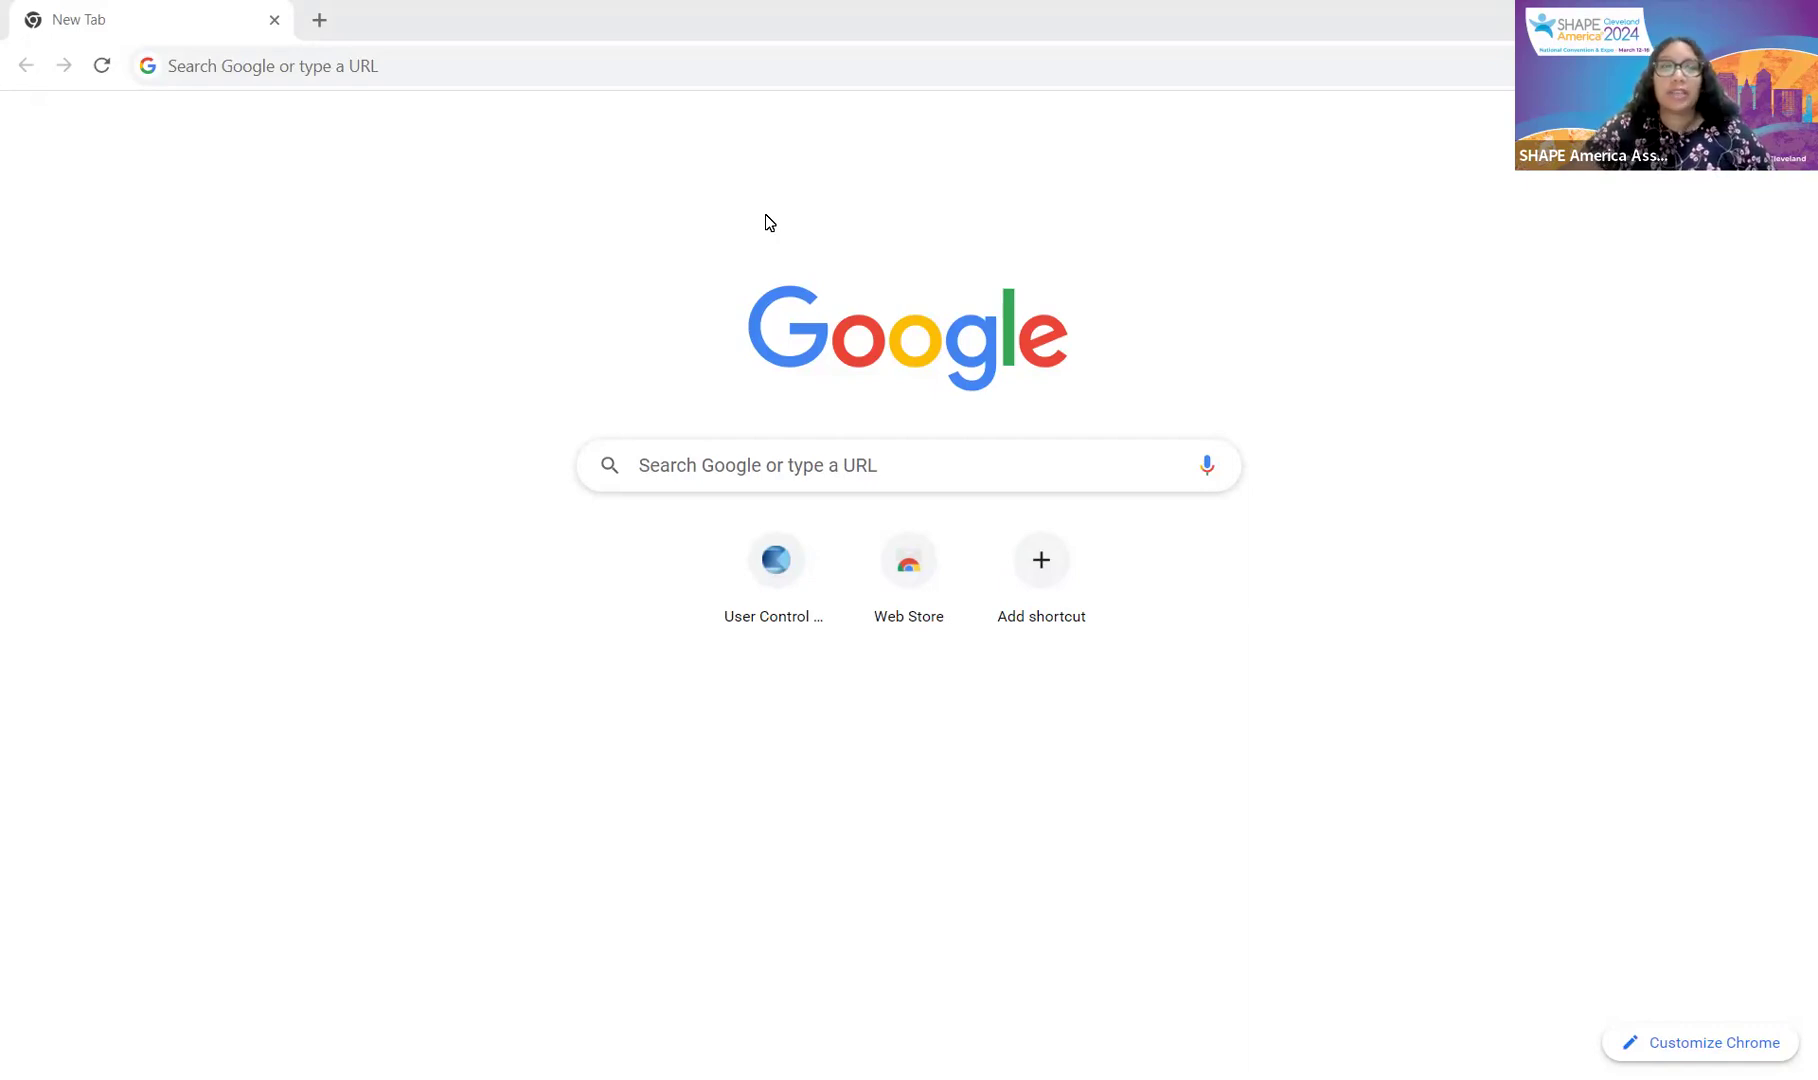
Step: Search Google for 'shape amer' and choose the SHAPE America organization suggestion
left_click(1038, 460)
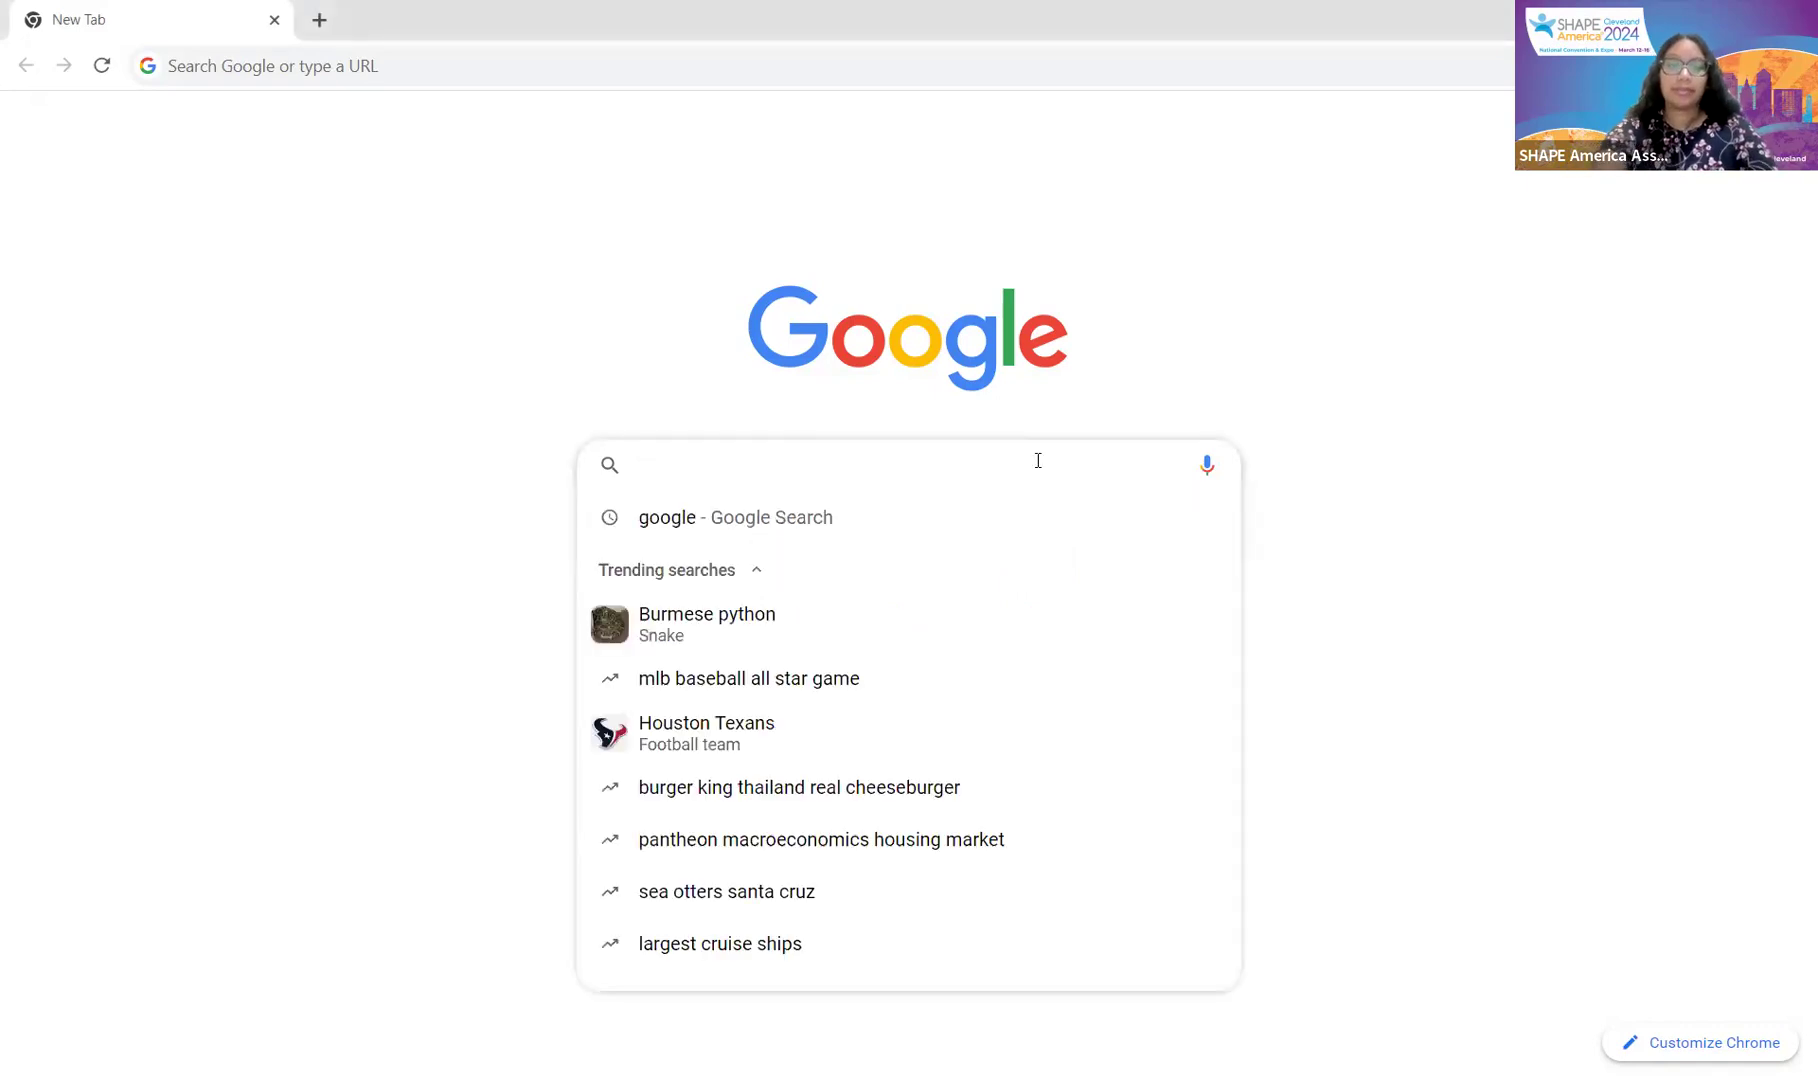
type("s")
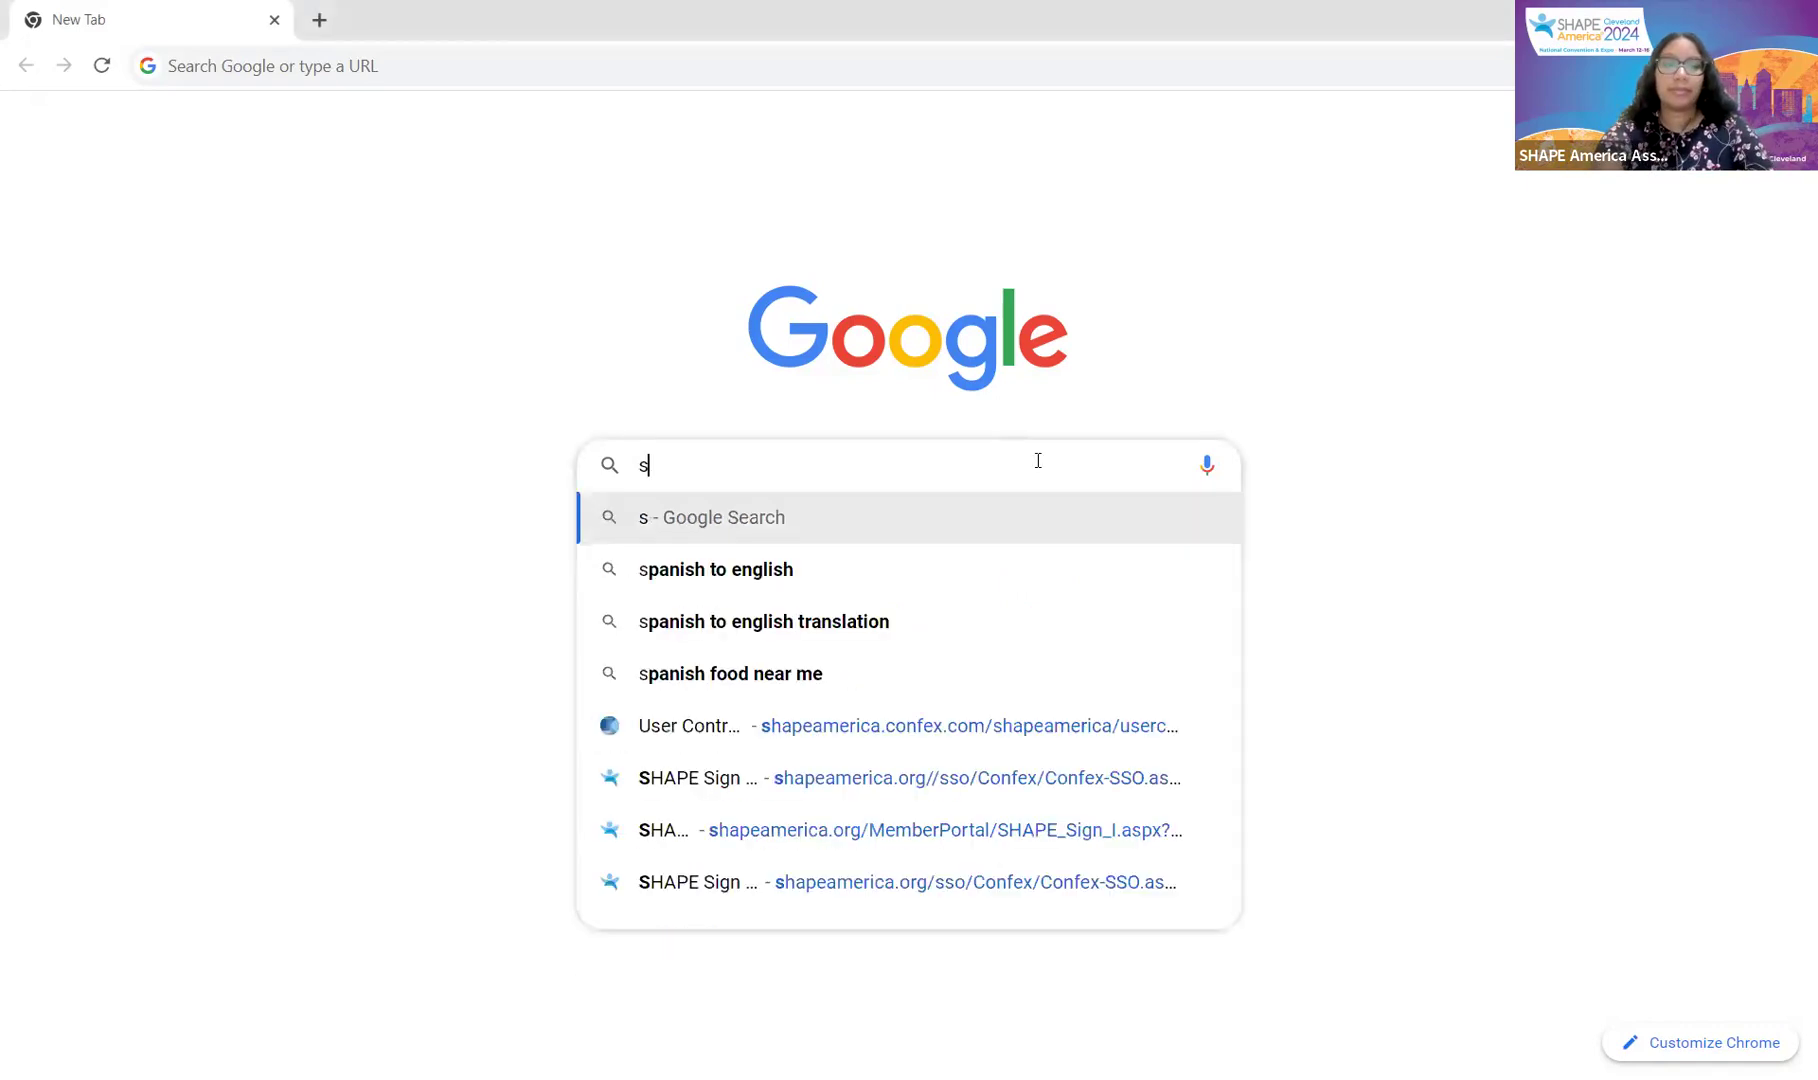
type("hape amer")
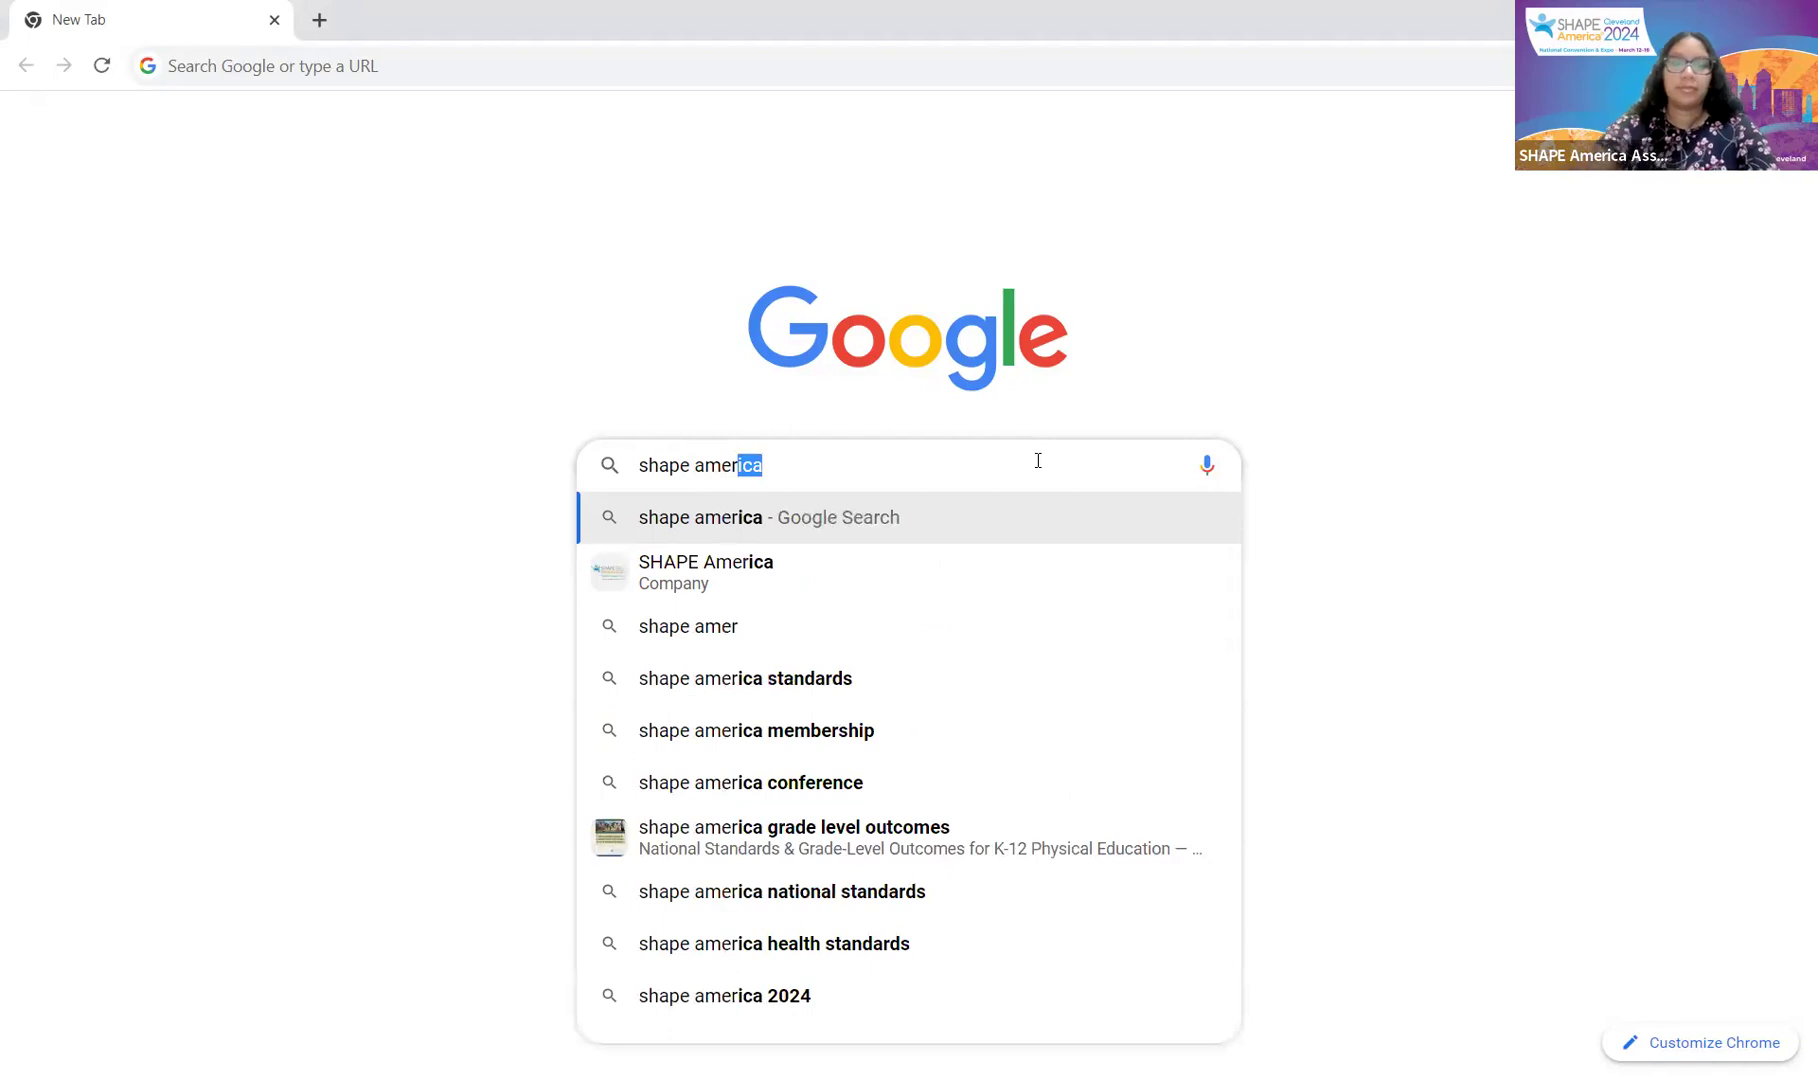
left_click(893, 567)
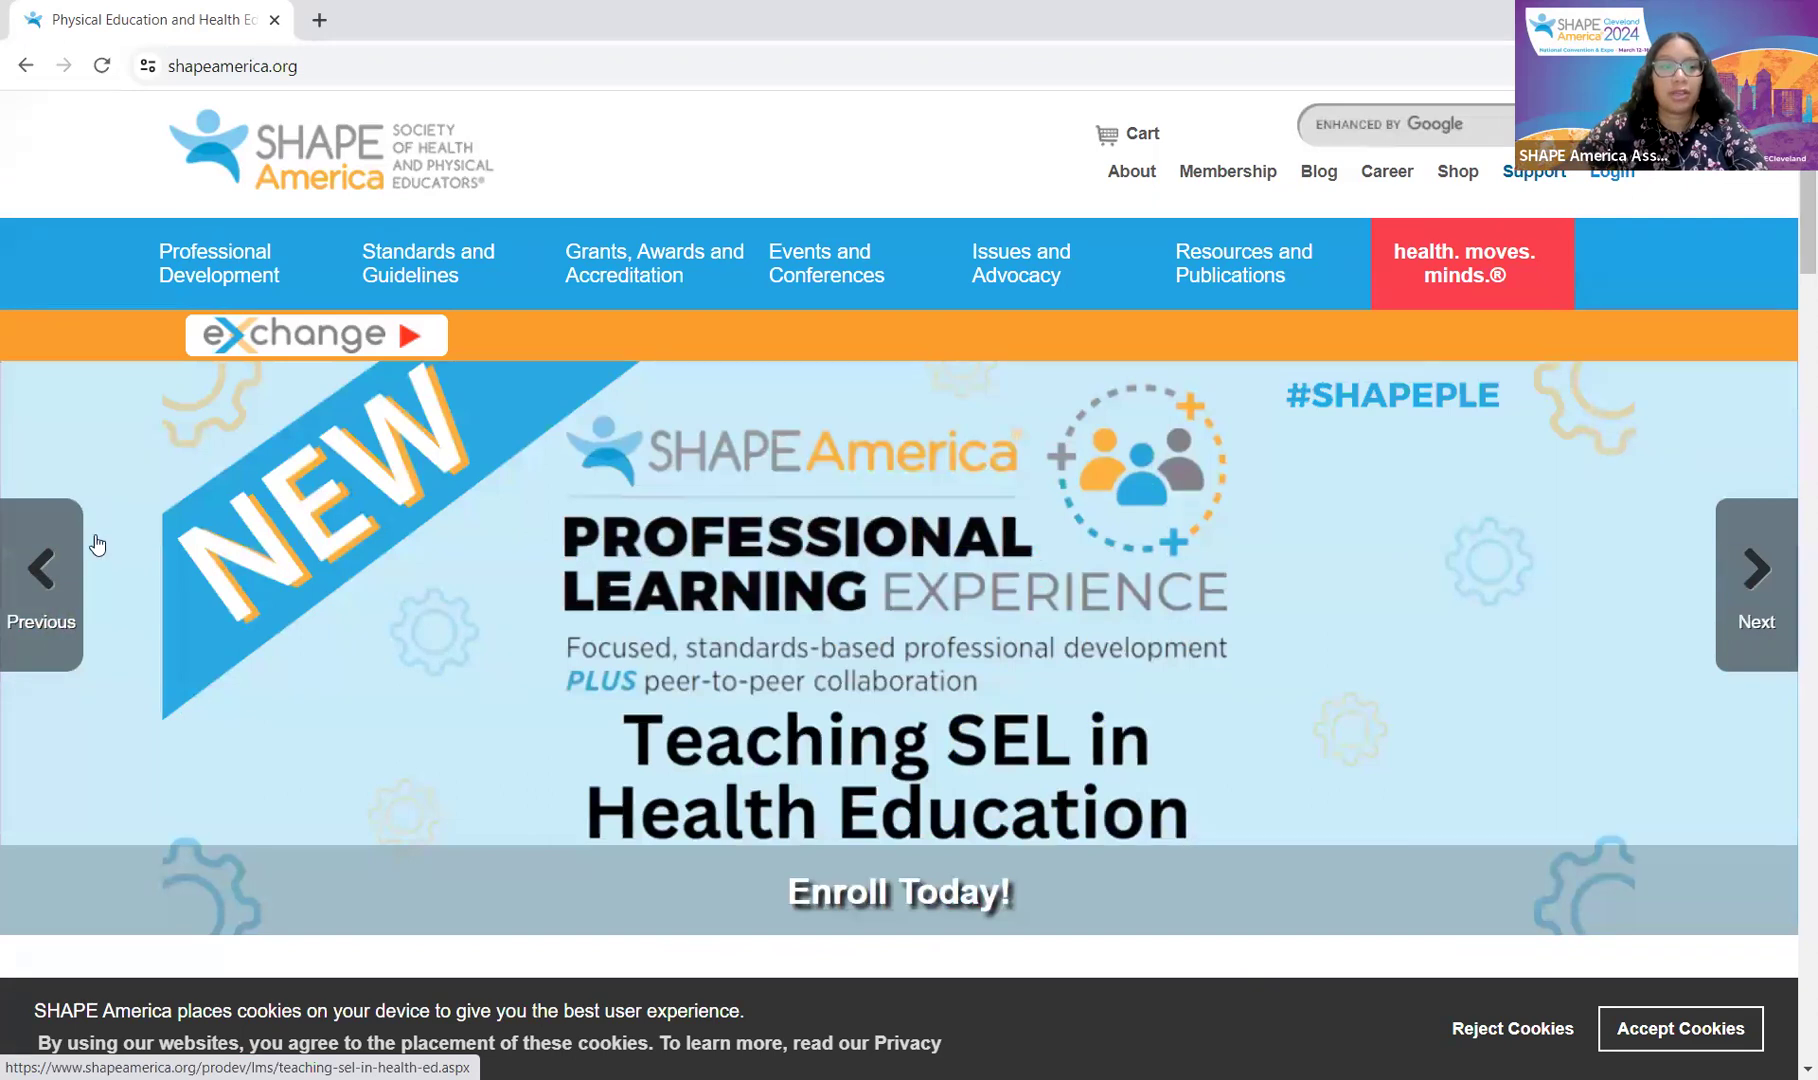
Step: Bring back the Cleveland 2024 slide, then open Events and Conferences and scroll to Past Events
left_click(75, 548)
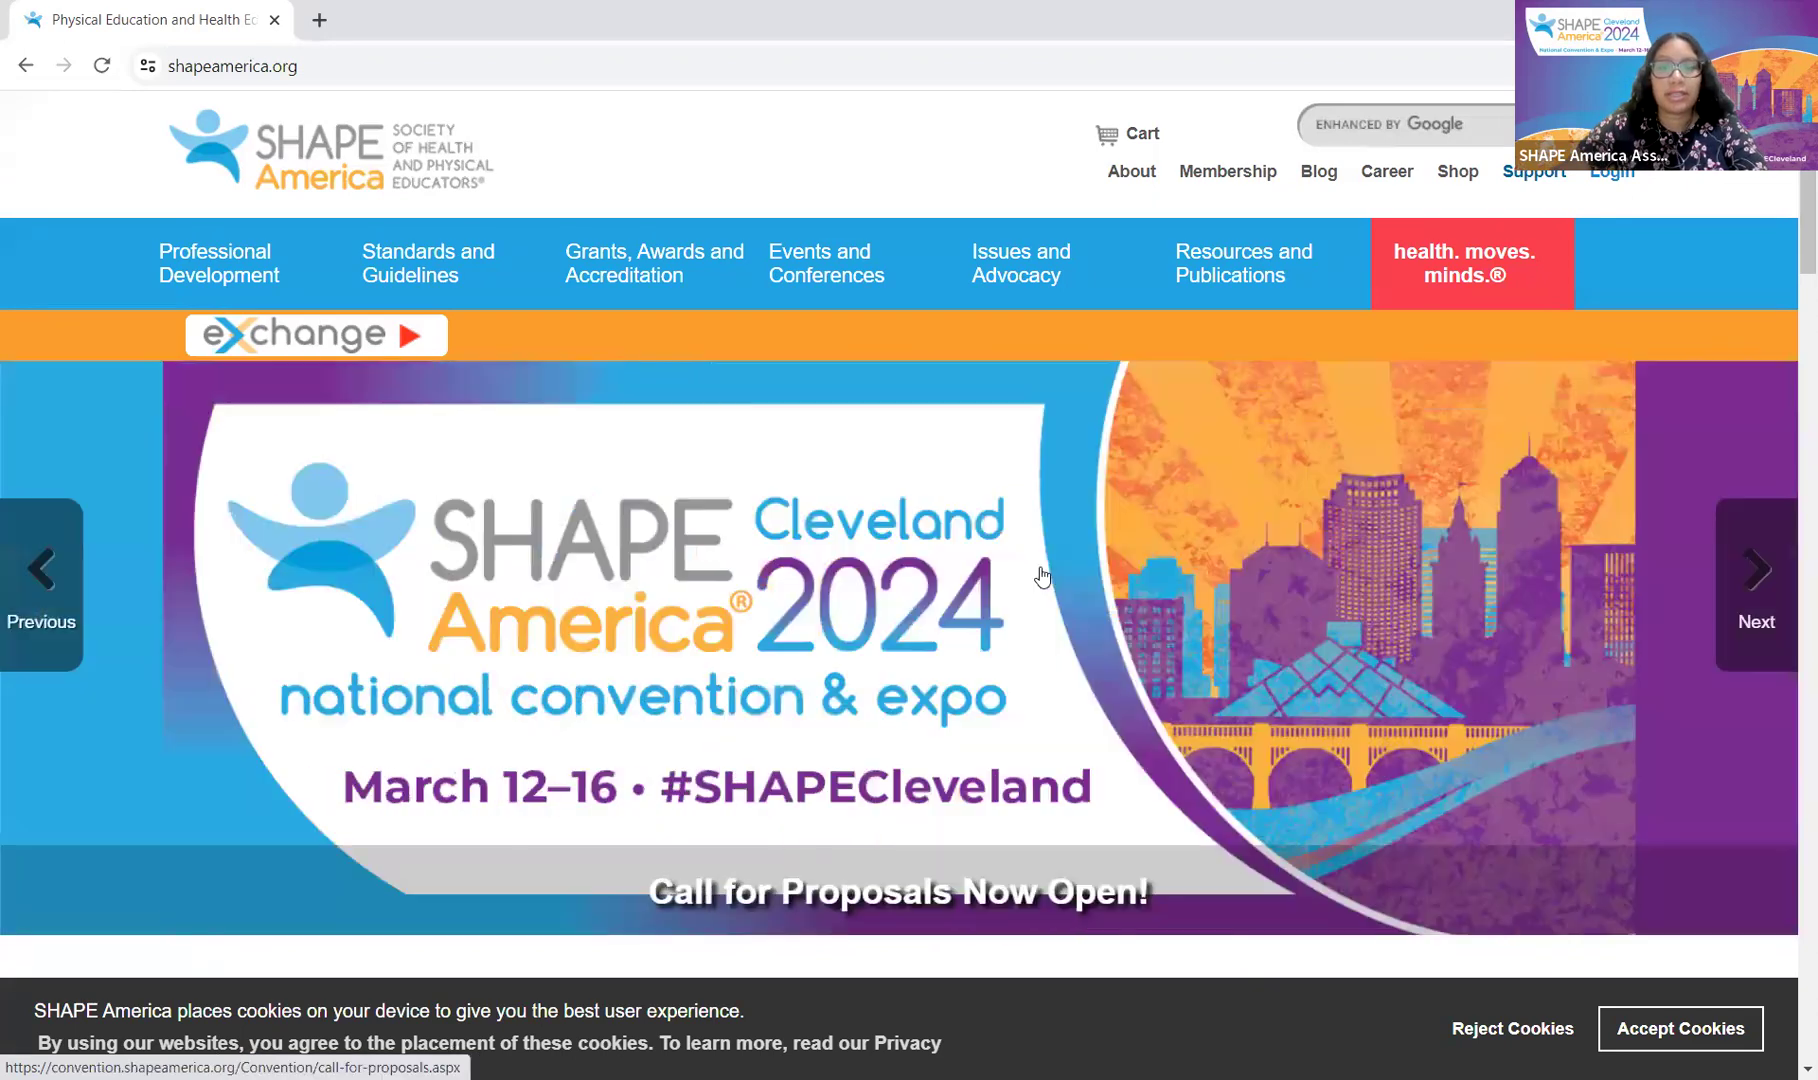
mouse_move(848, 273)
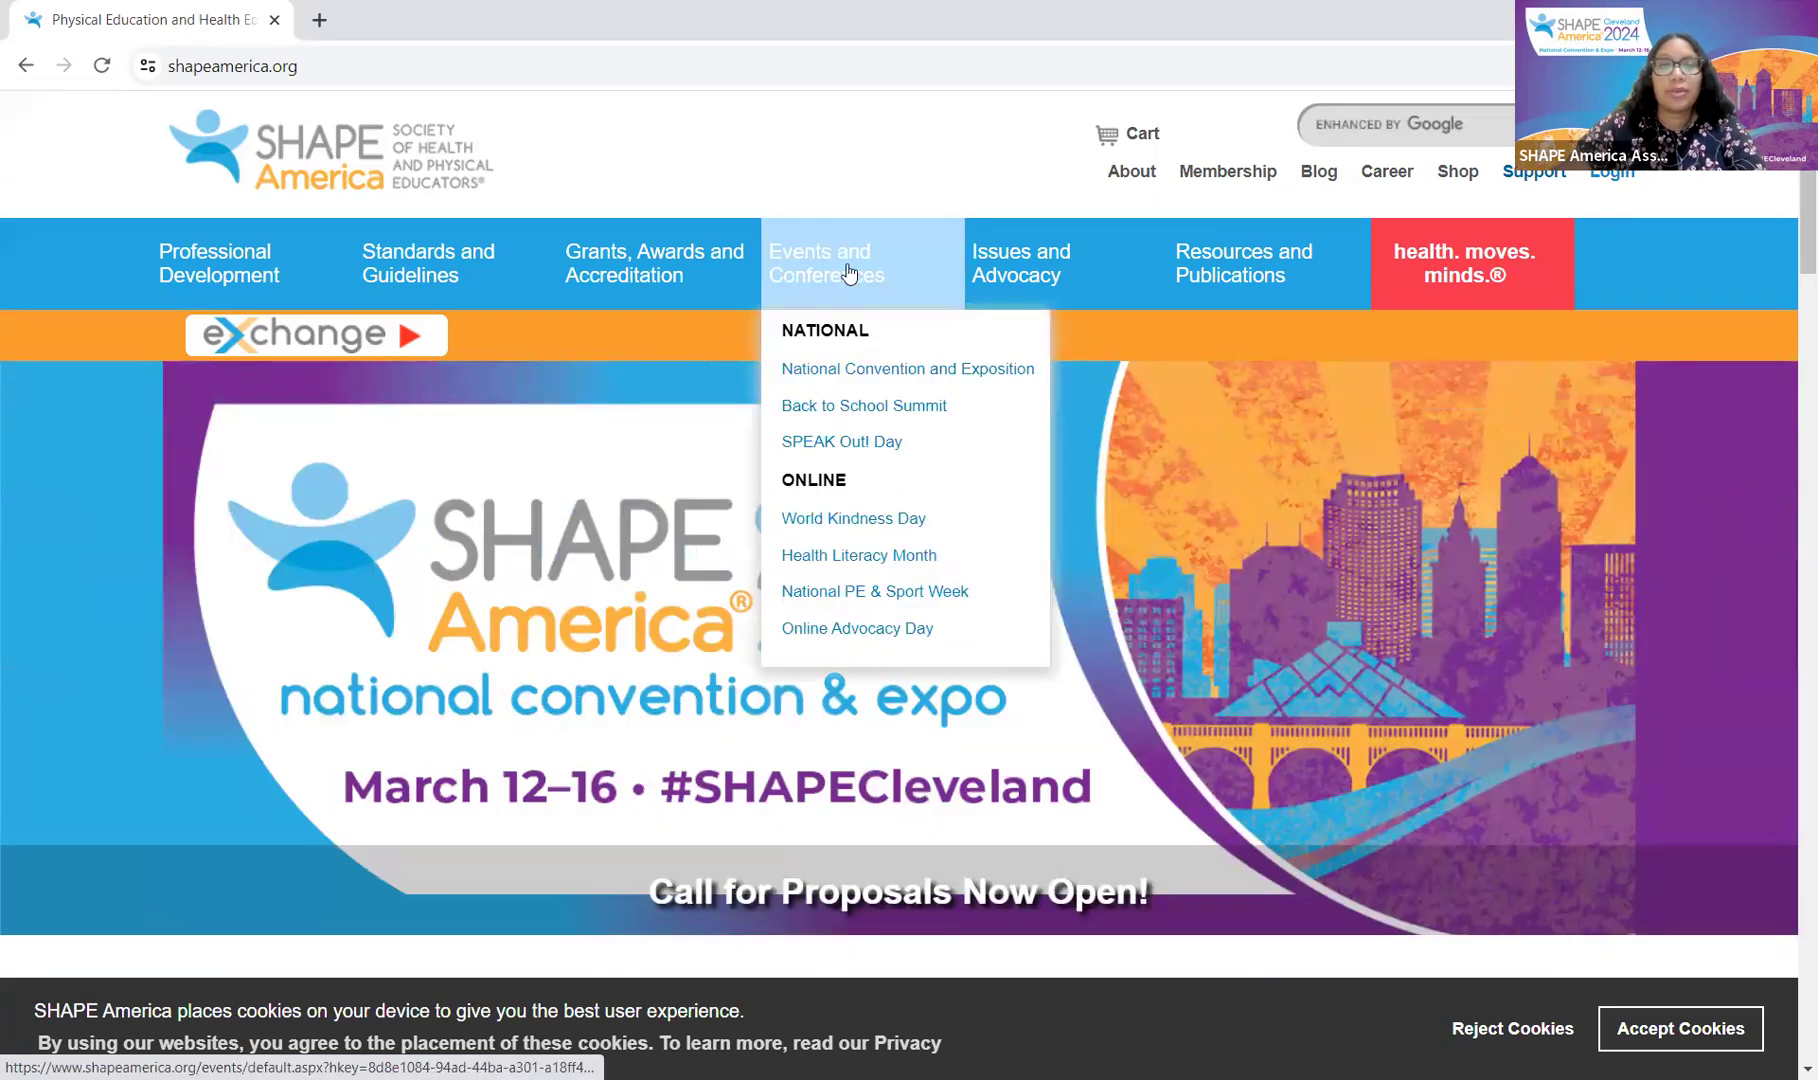
left_click(850, 263)
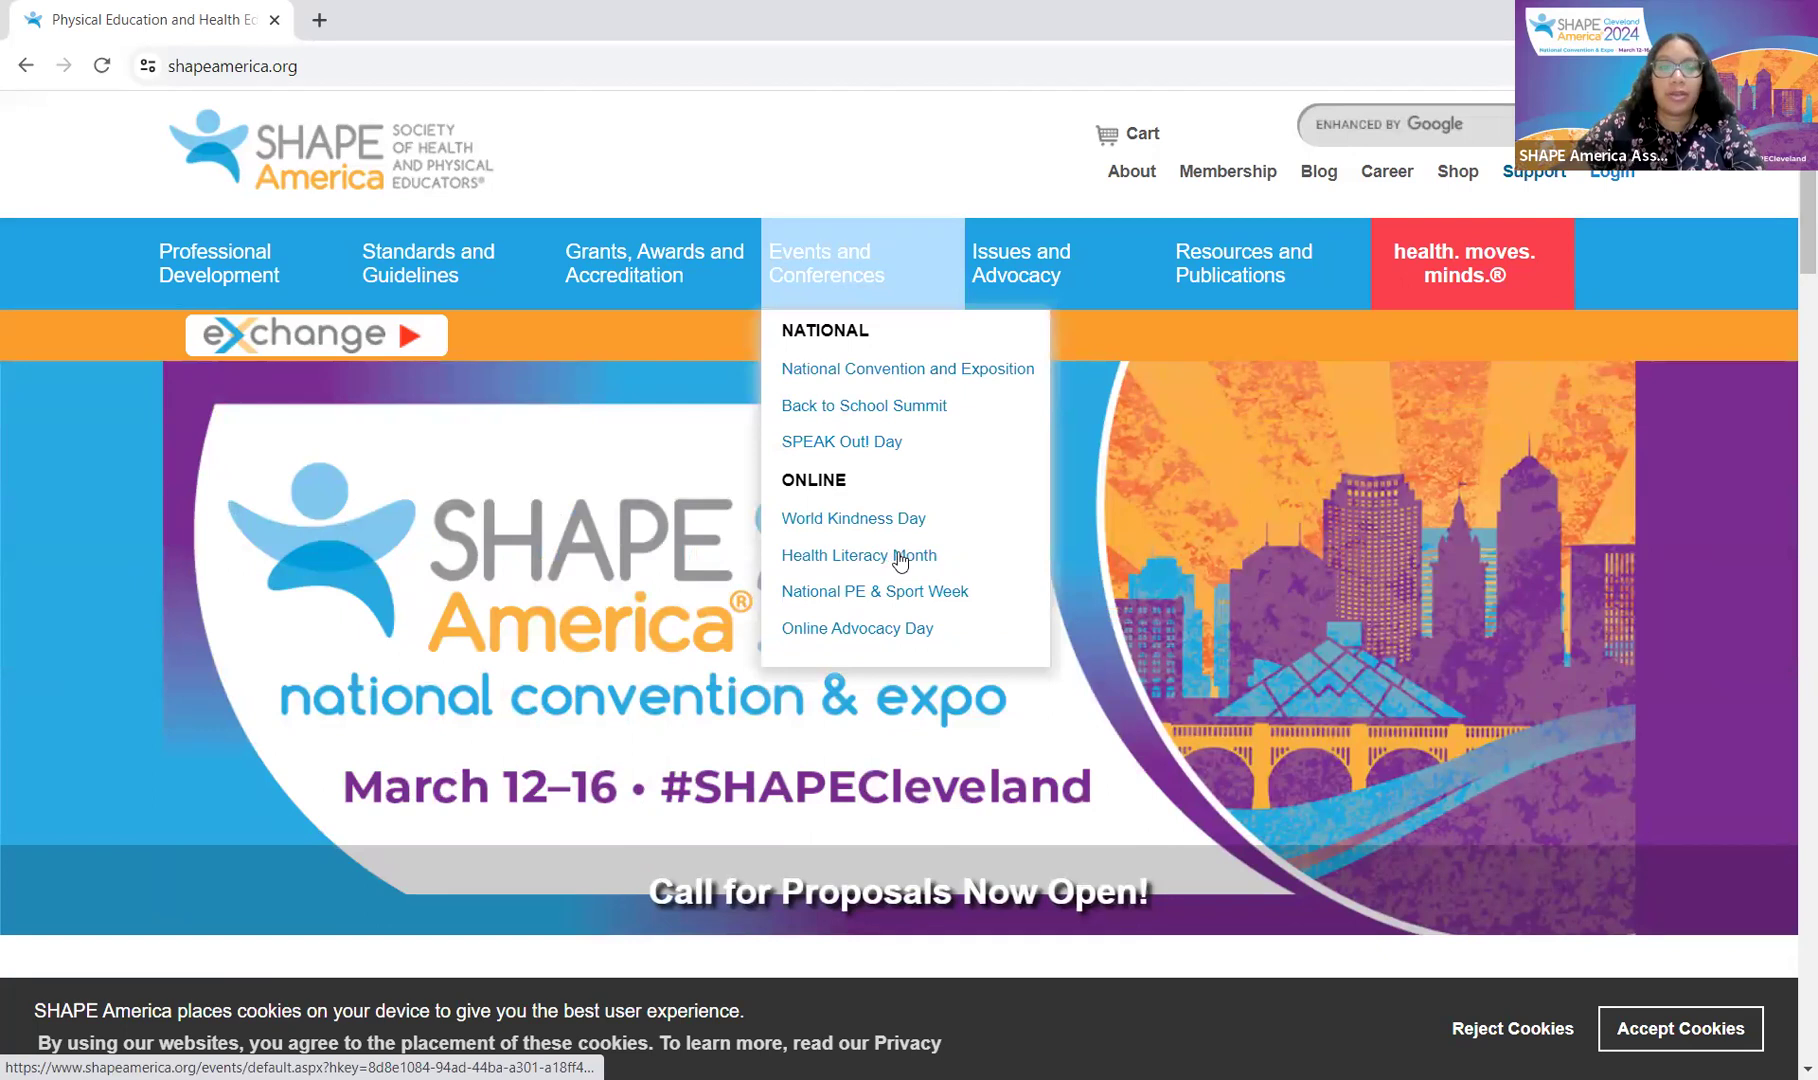
scroll(898, 545, "down", 10)
scroll(898, 533, "down", 6)
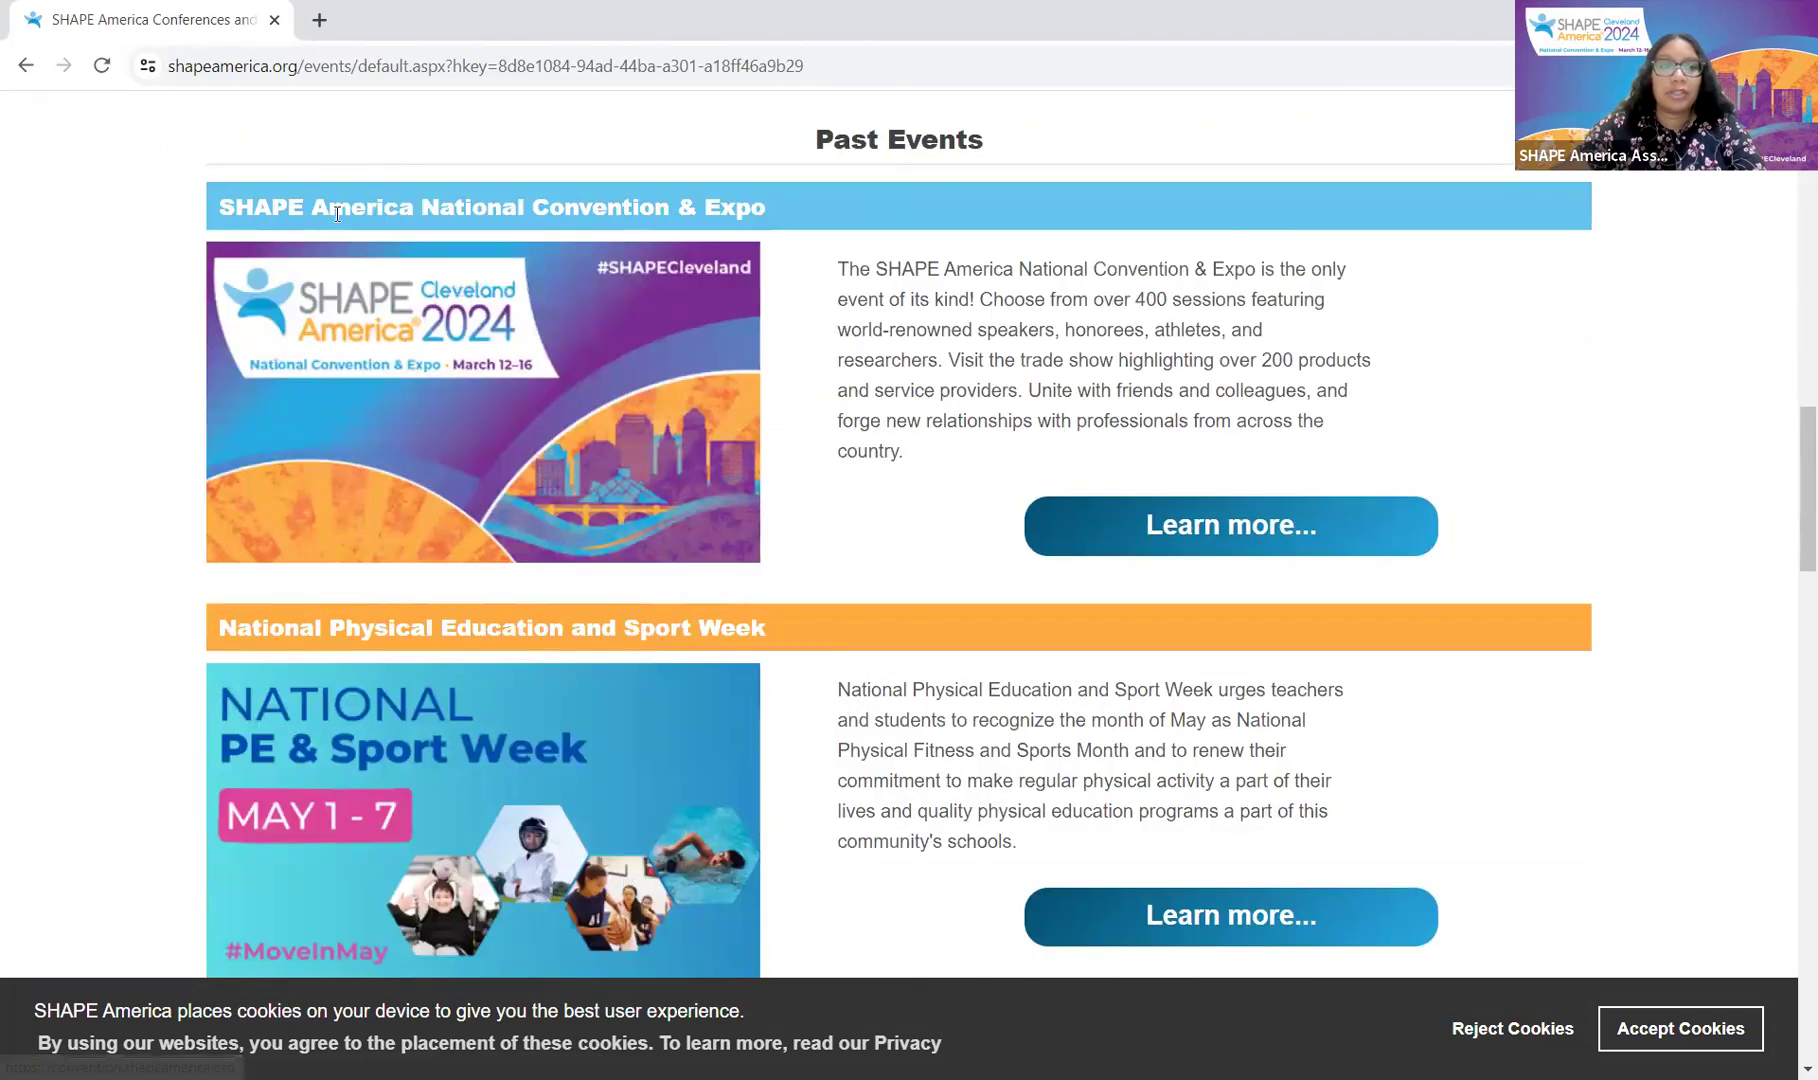
Step: Open the National Convention & Expo site, then its Call for Proposals Now Open details
left_click(1111, 523)
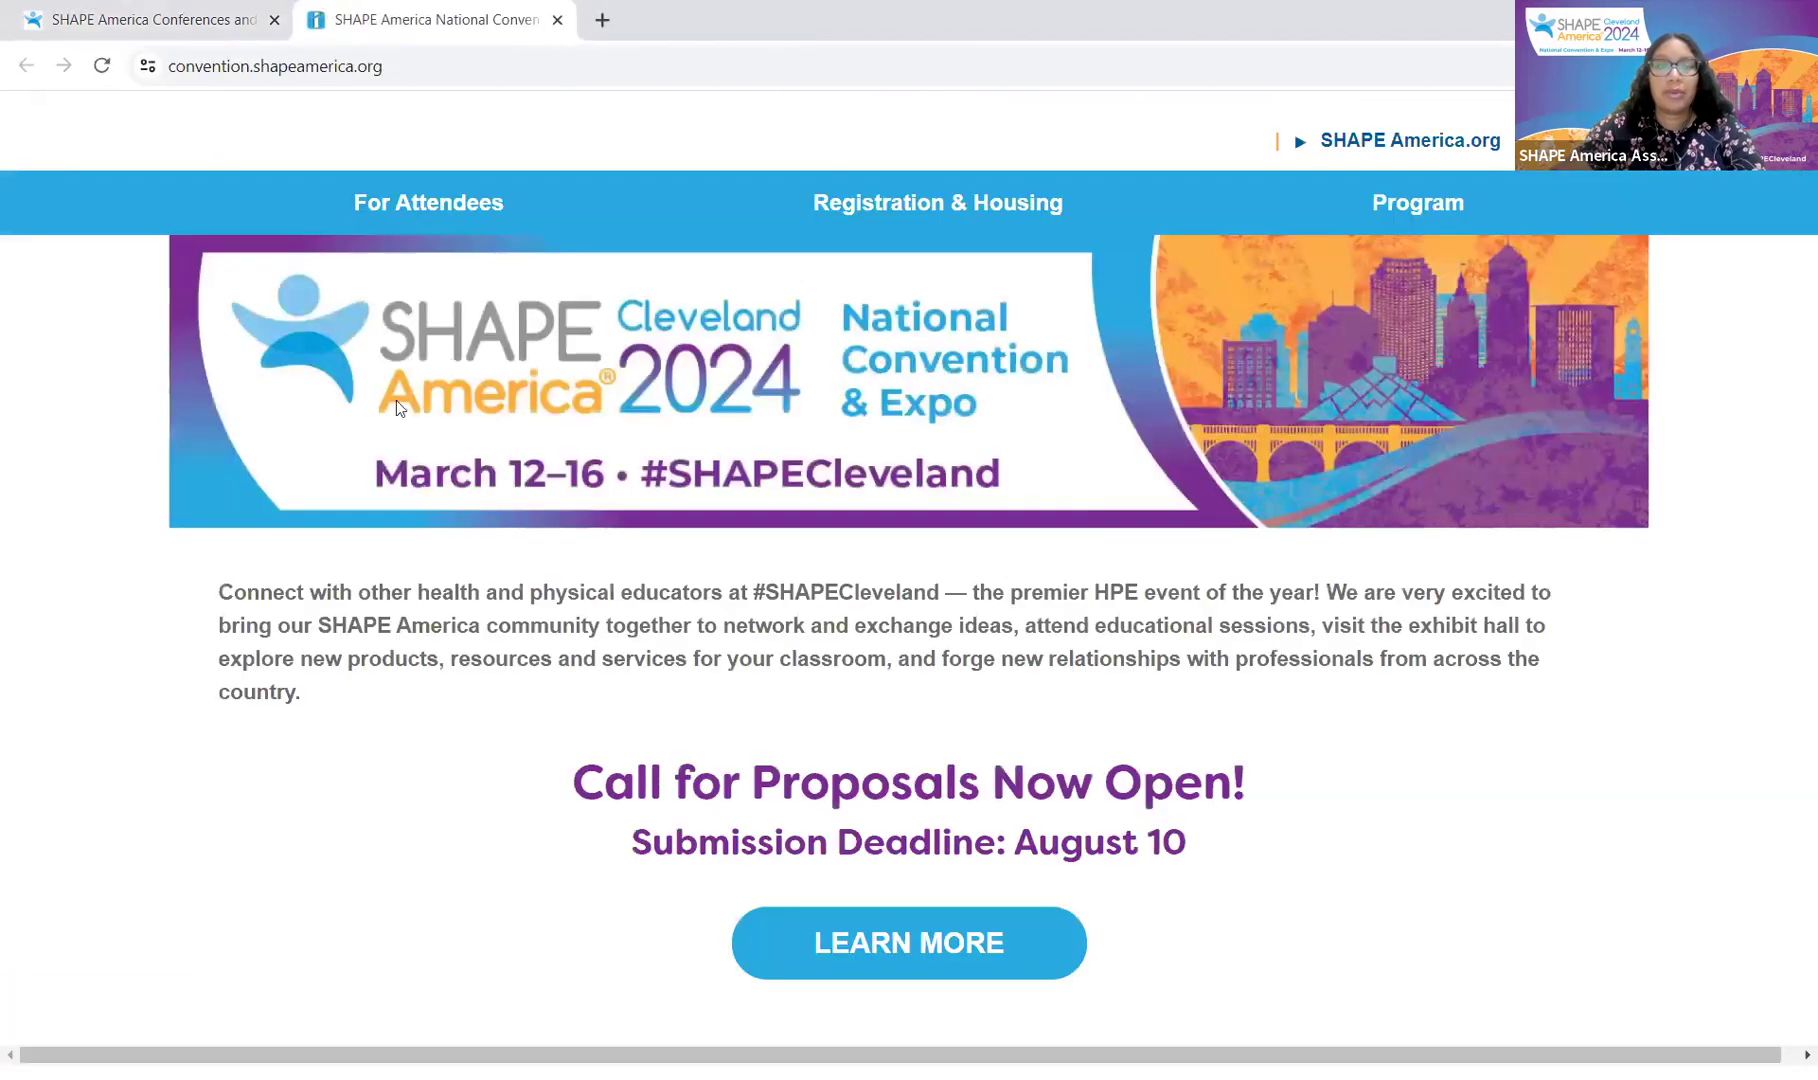
left_click(1006, 942)
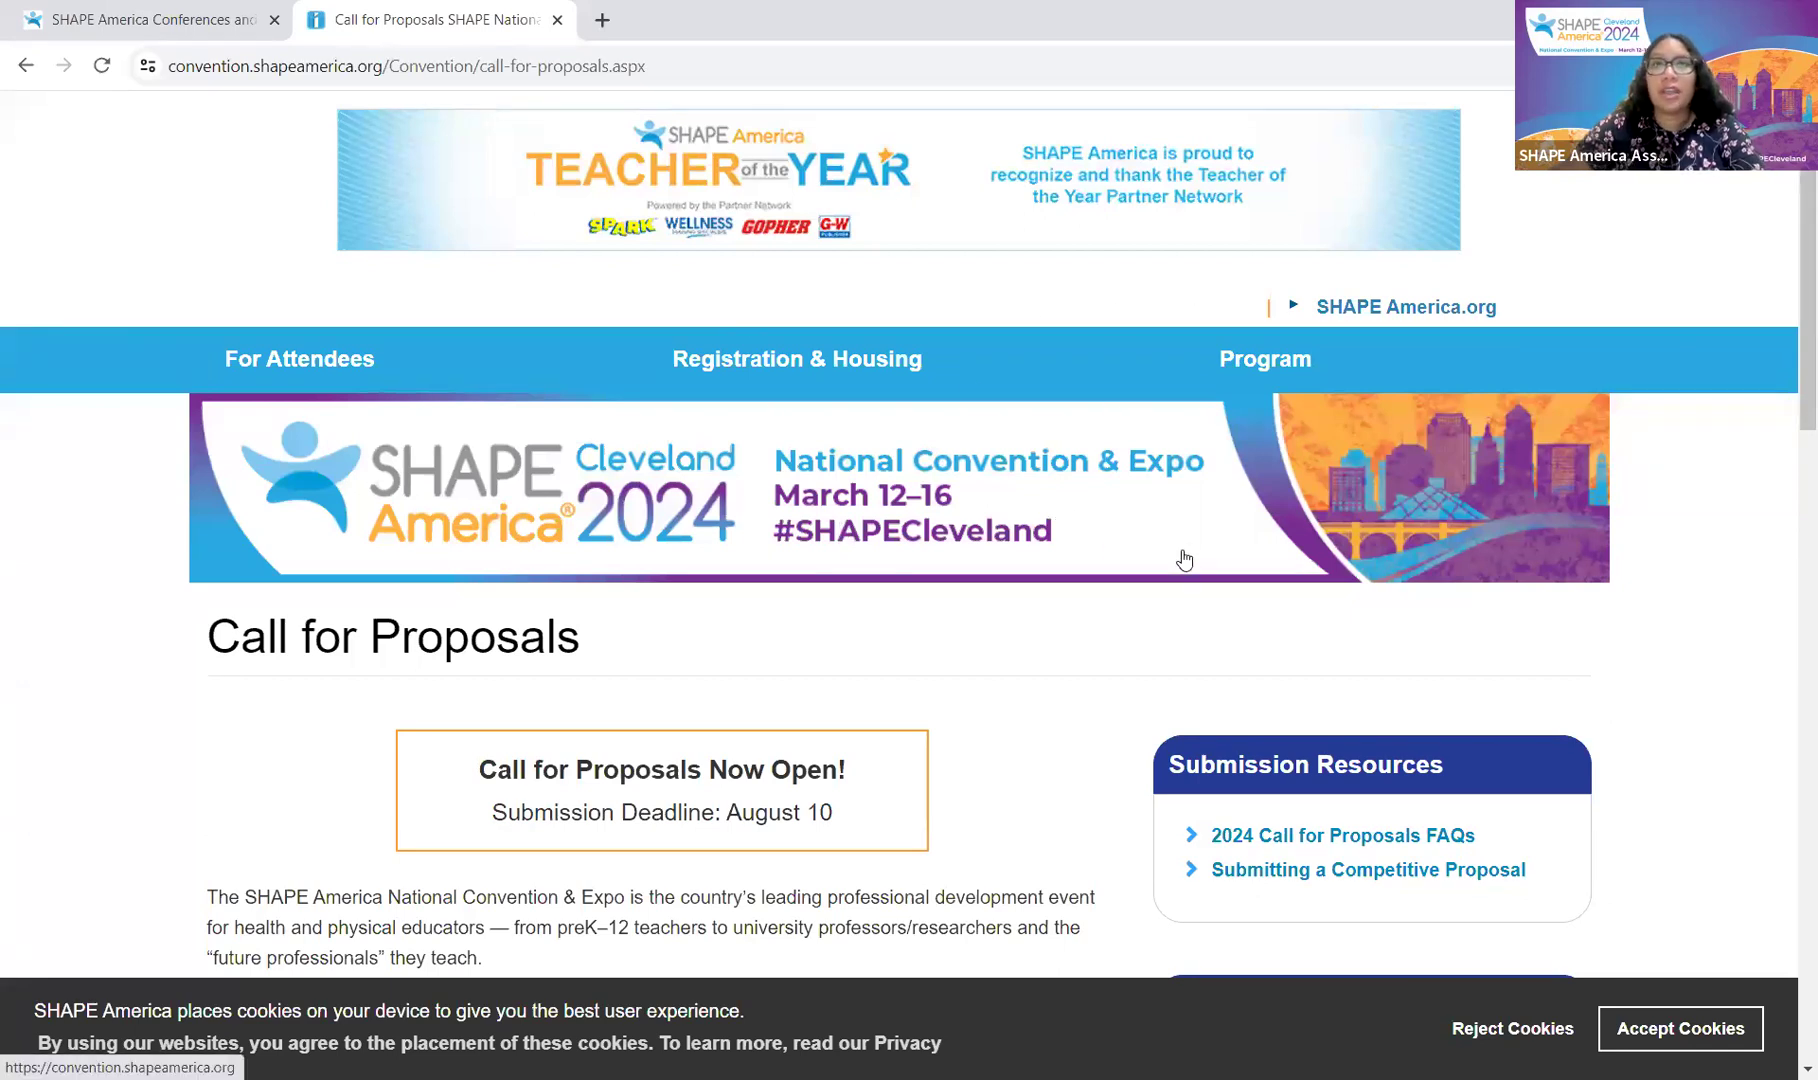
scroll(1182, 548, "down", 4)
scroll(1253, 549, "down", 7)
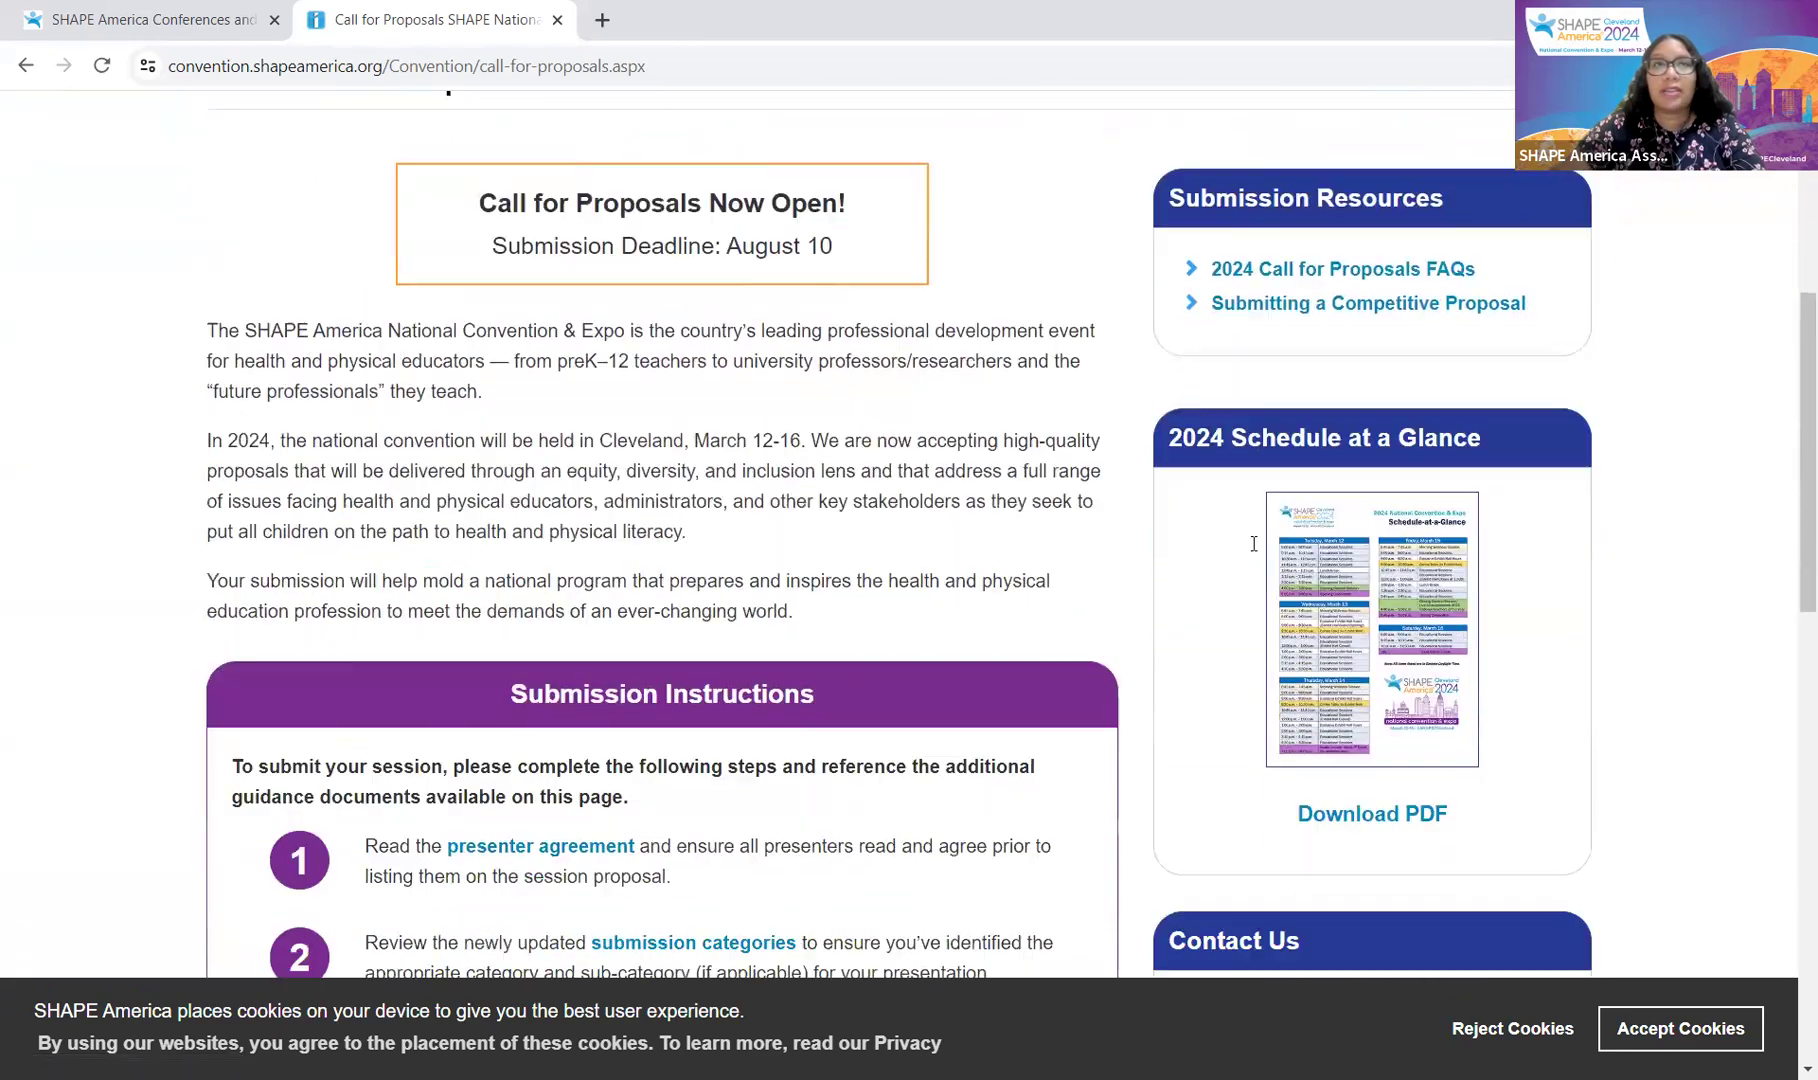
scroll(1253, 549, "up", 8)
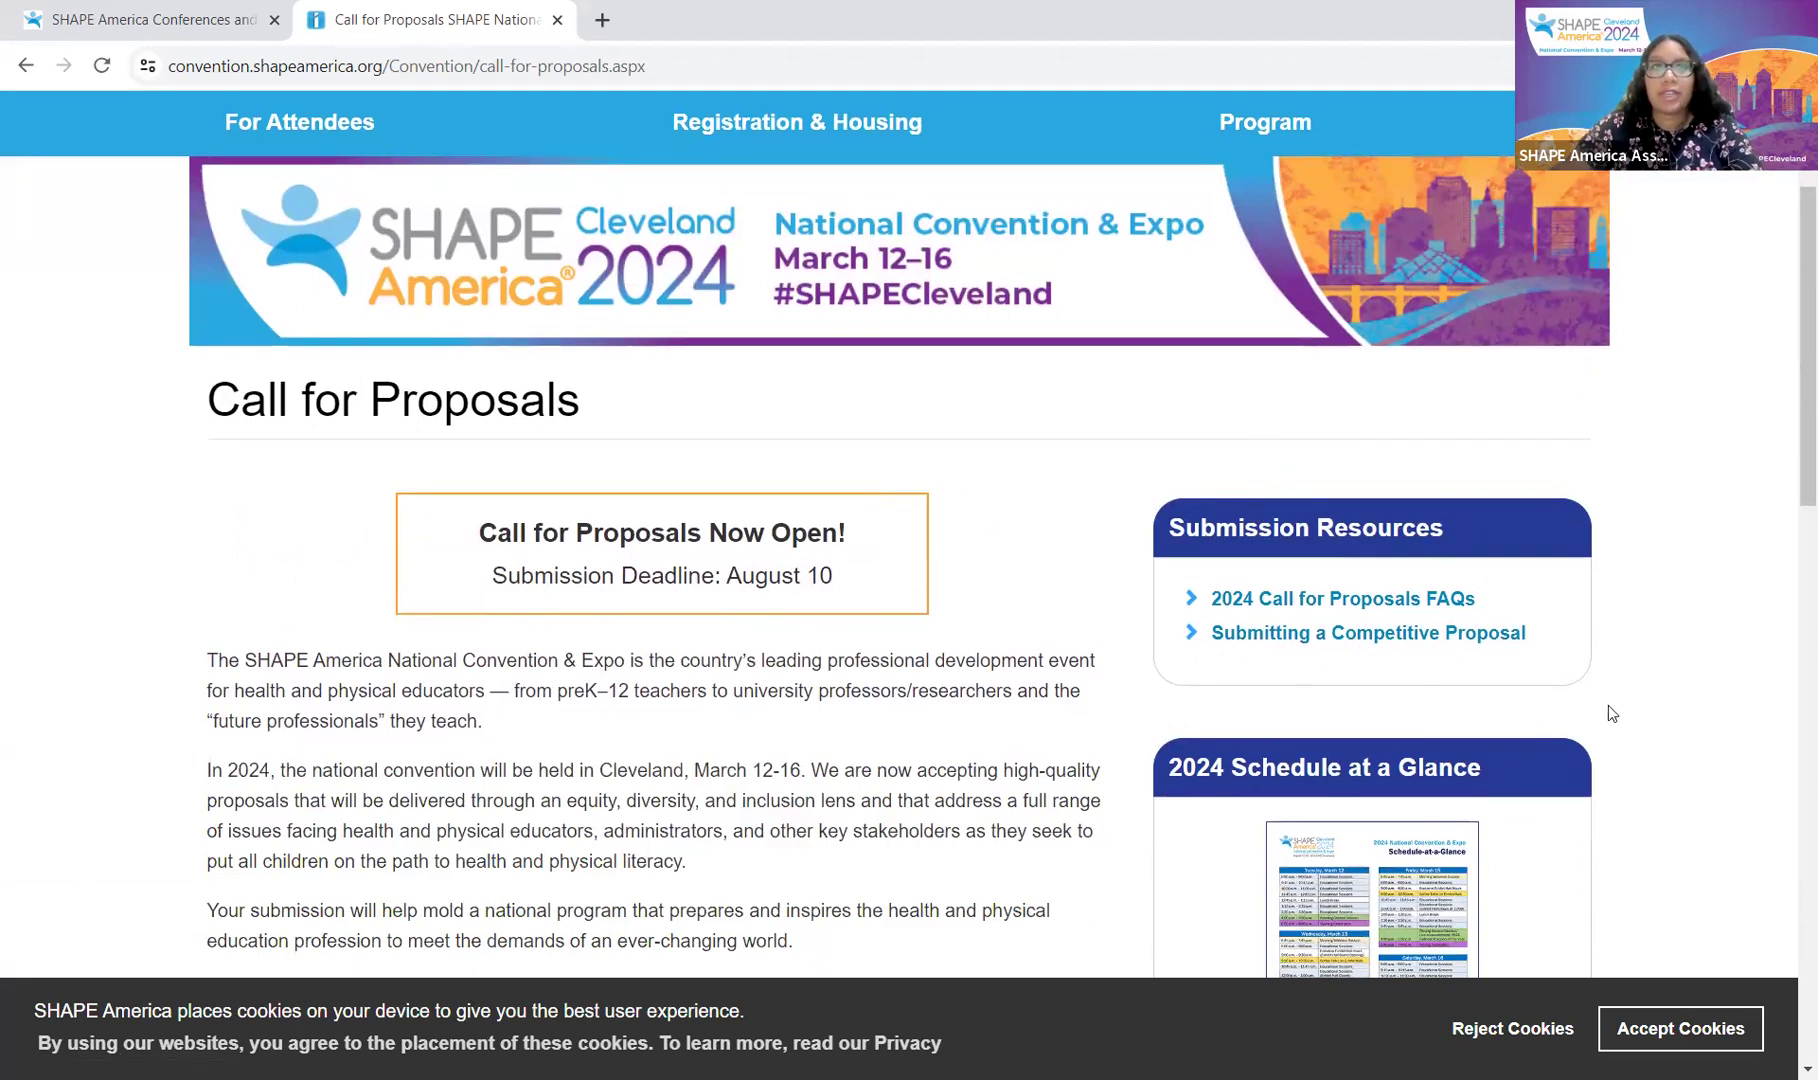
scroll(1215, 596, "down", 2)
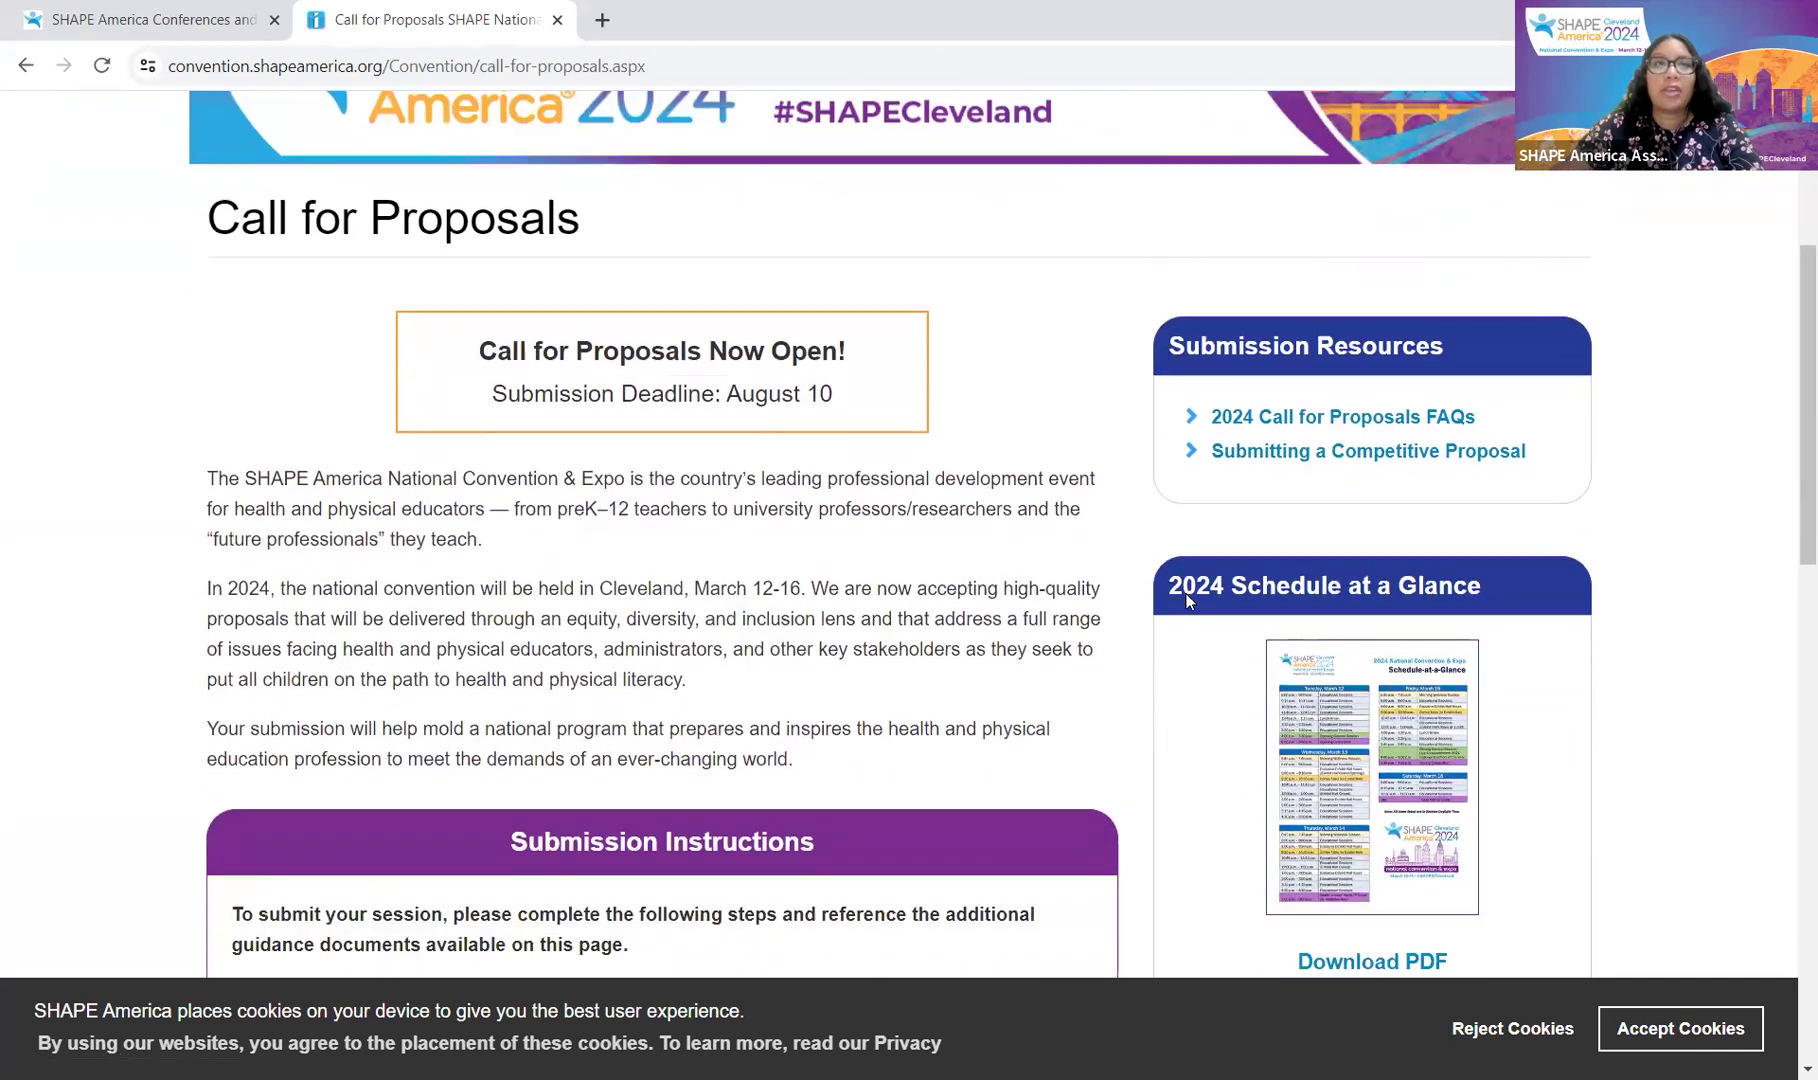
scroll(1179, 609, "down", 1)
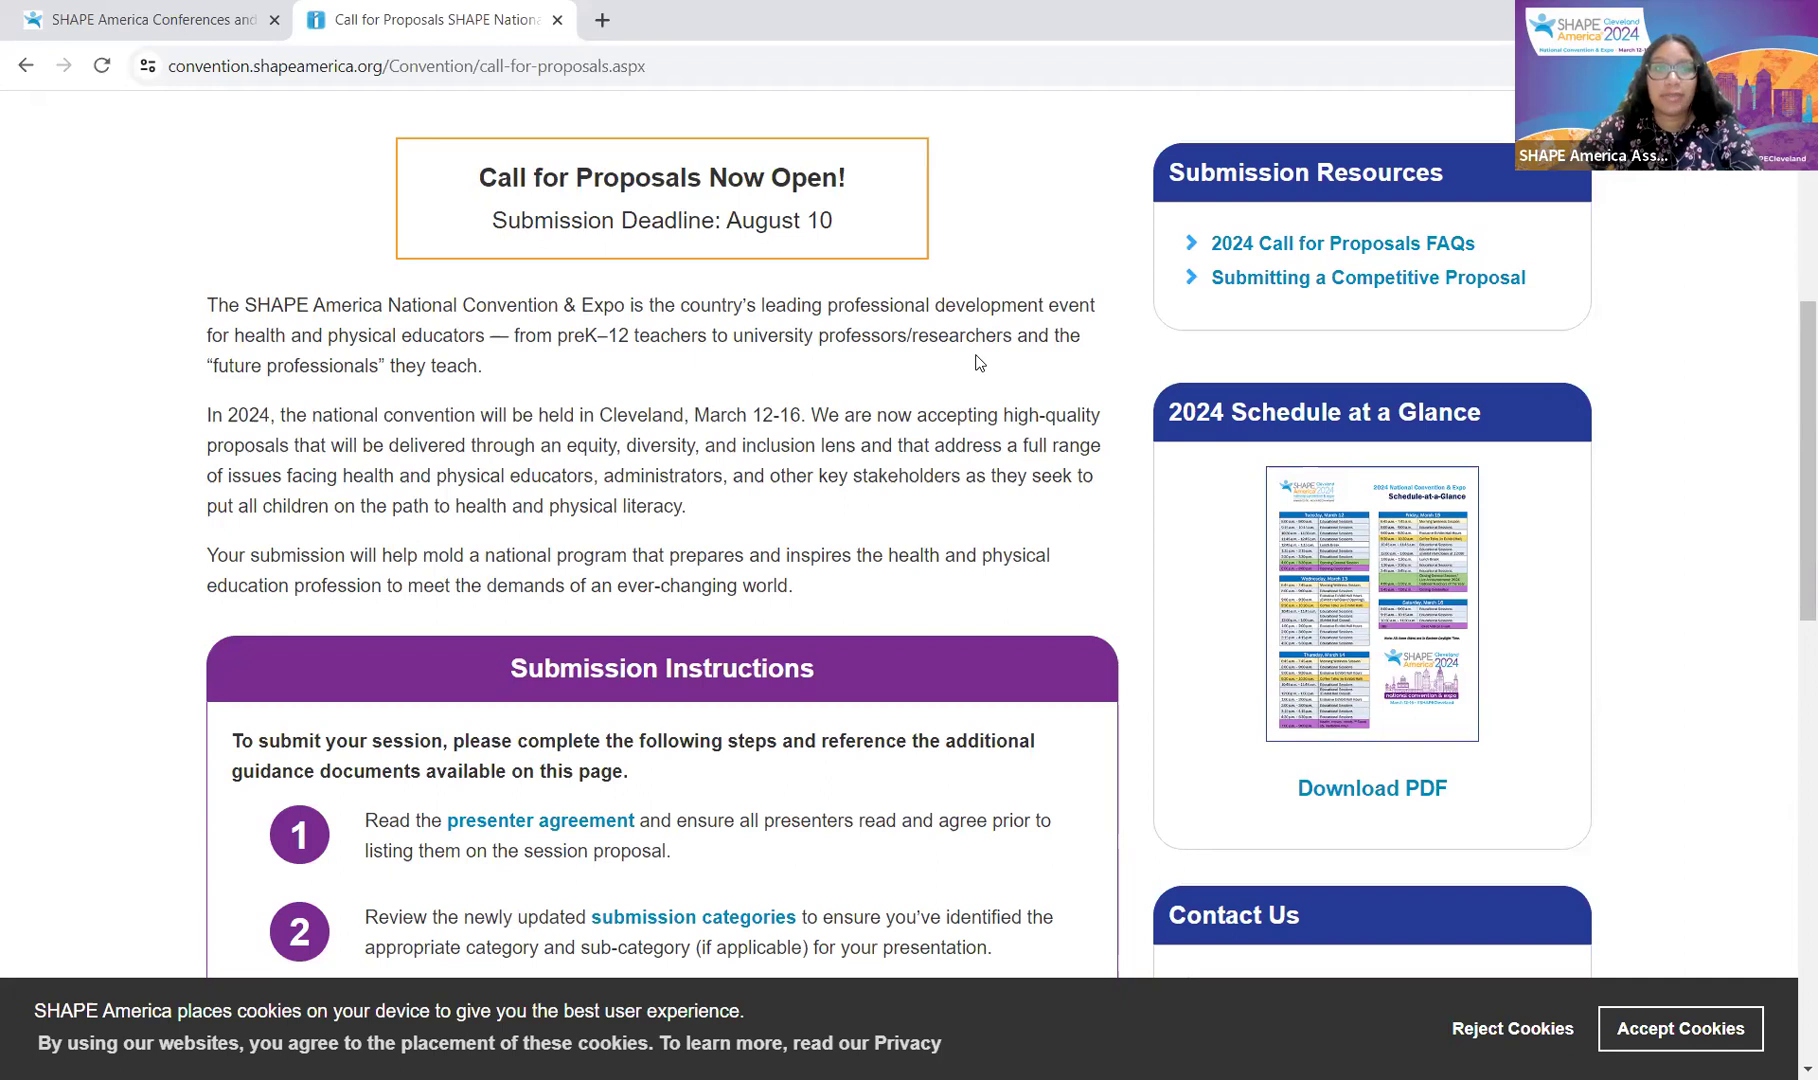
scroll(979, 363, "down", 1)
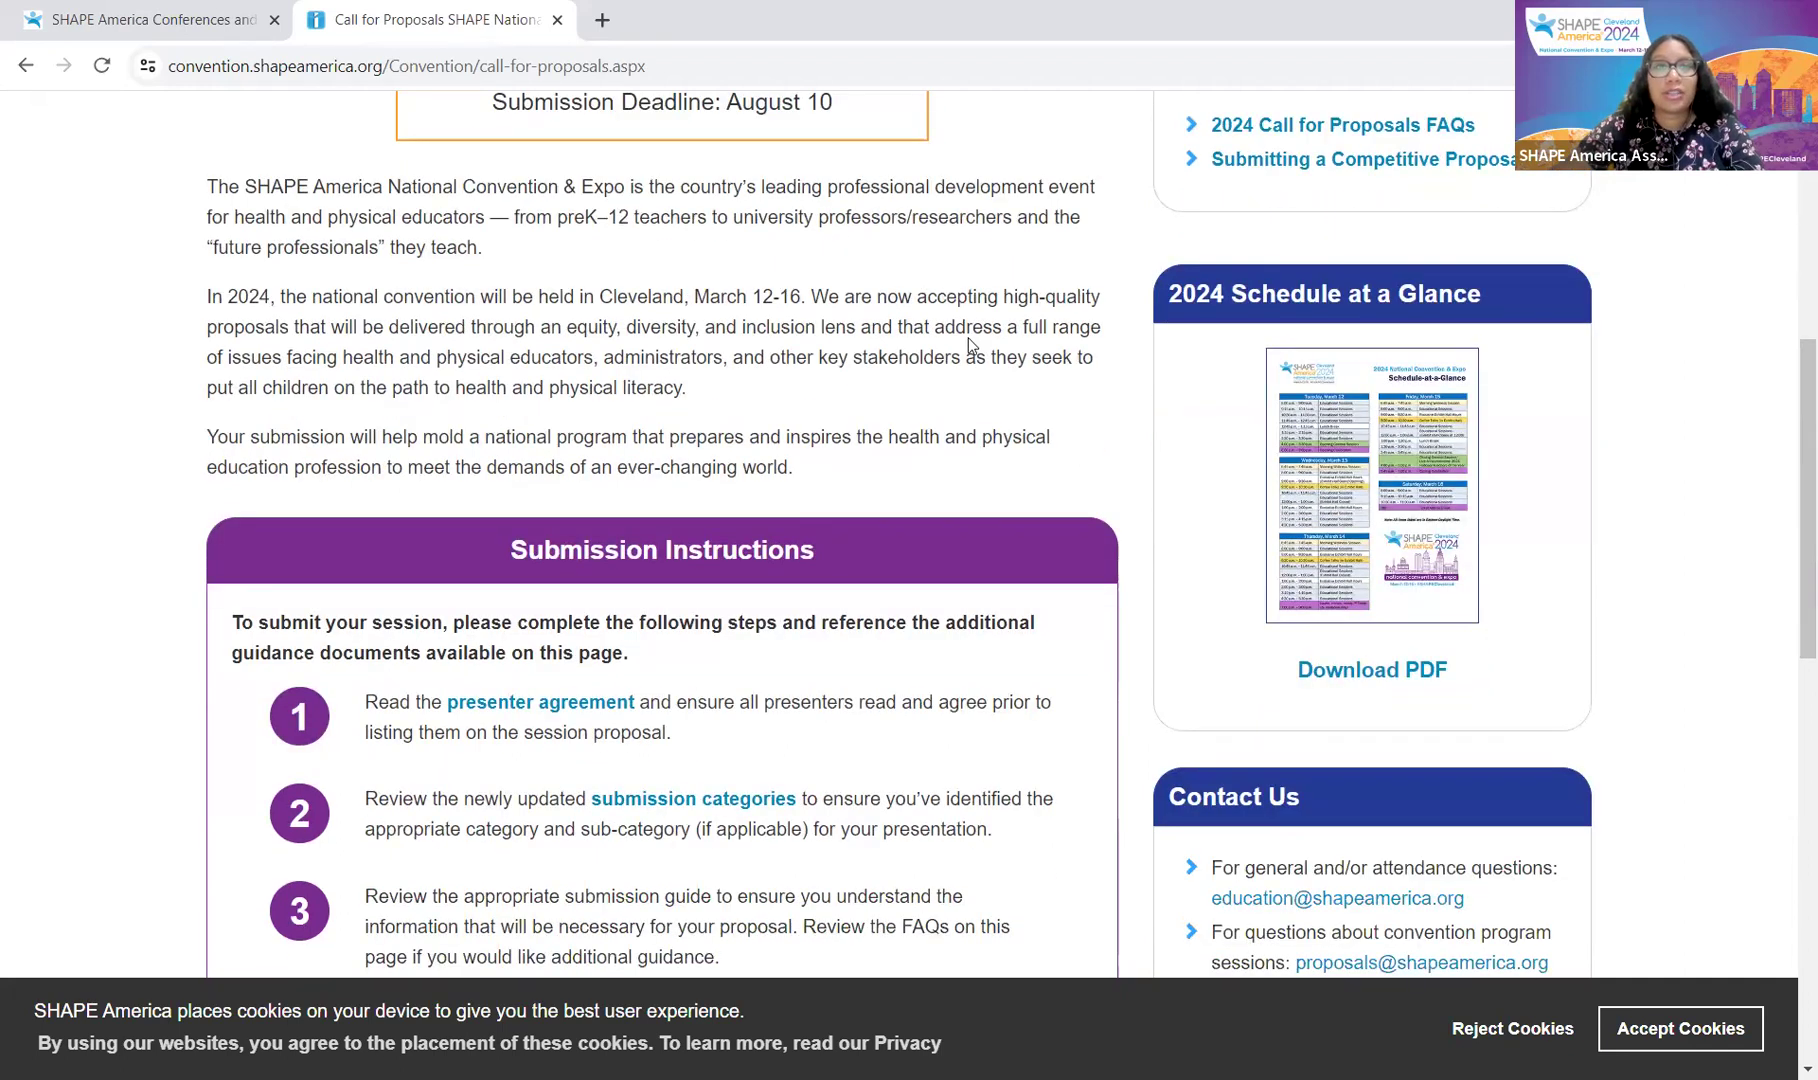
scroll(841, 290, "down", 1)
scroll(854, 300, "down", 1)
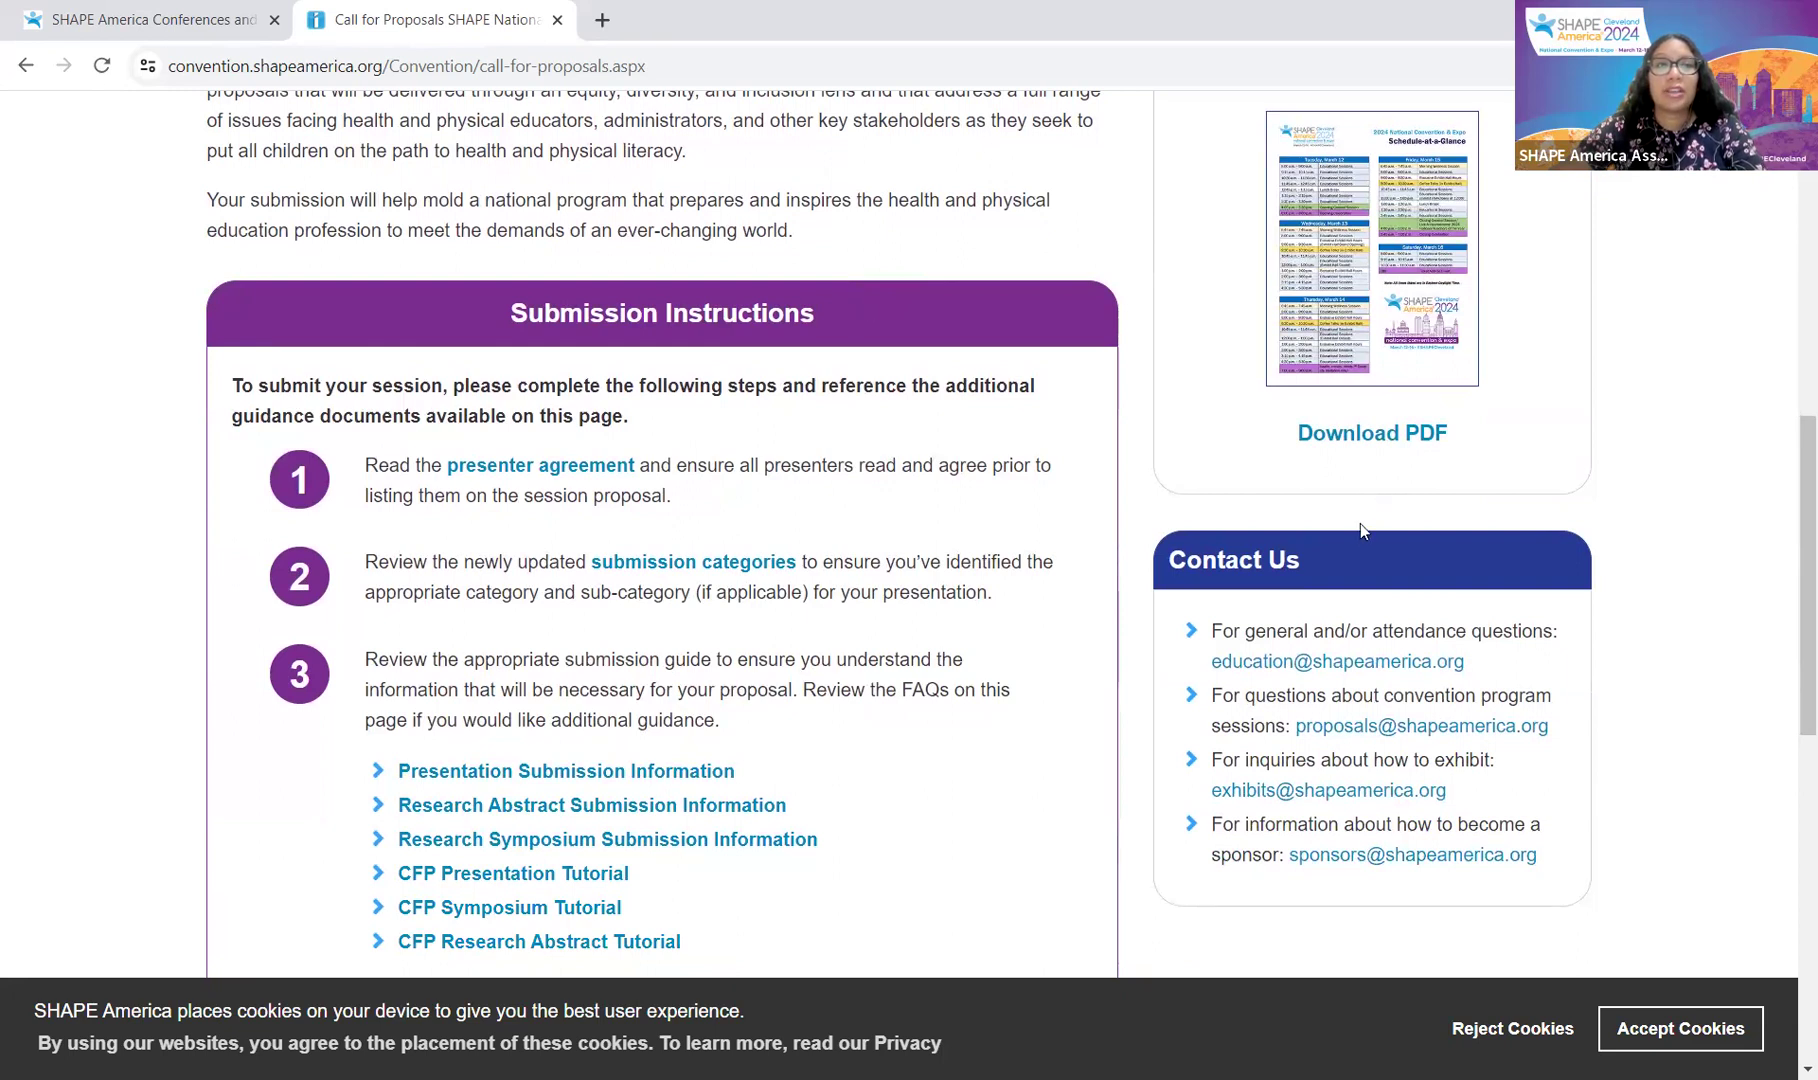
scroll(1311, 566, "down", 1)
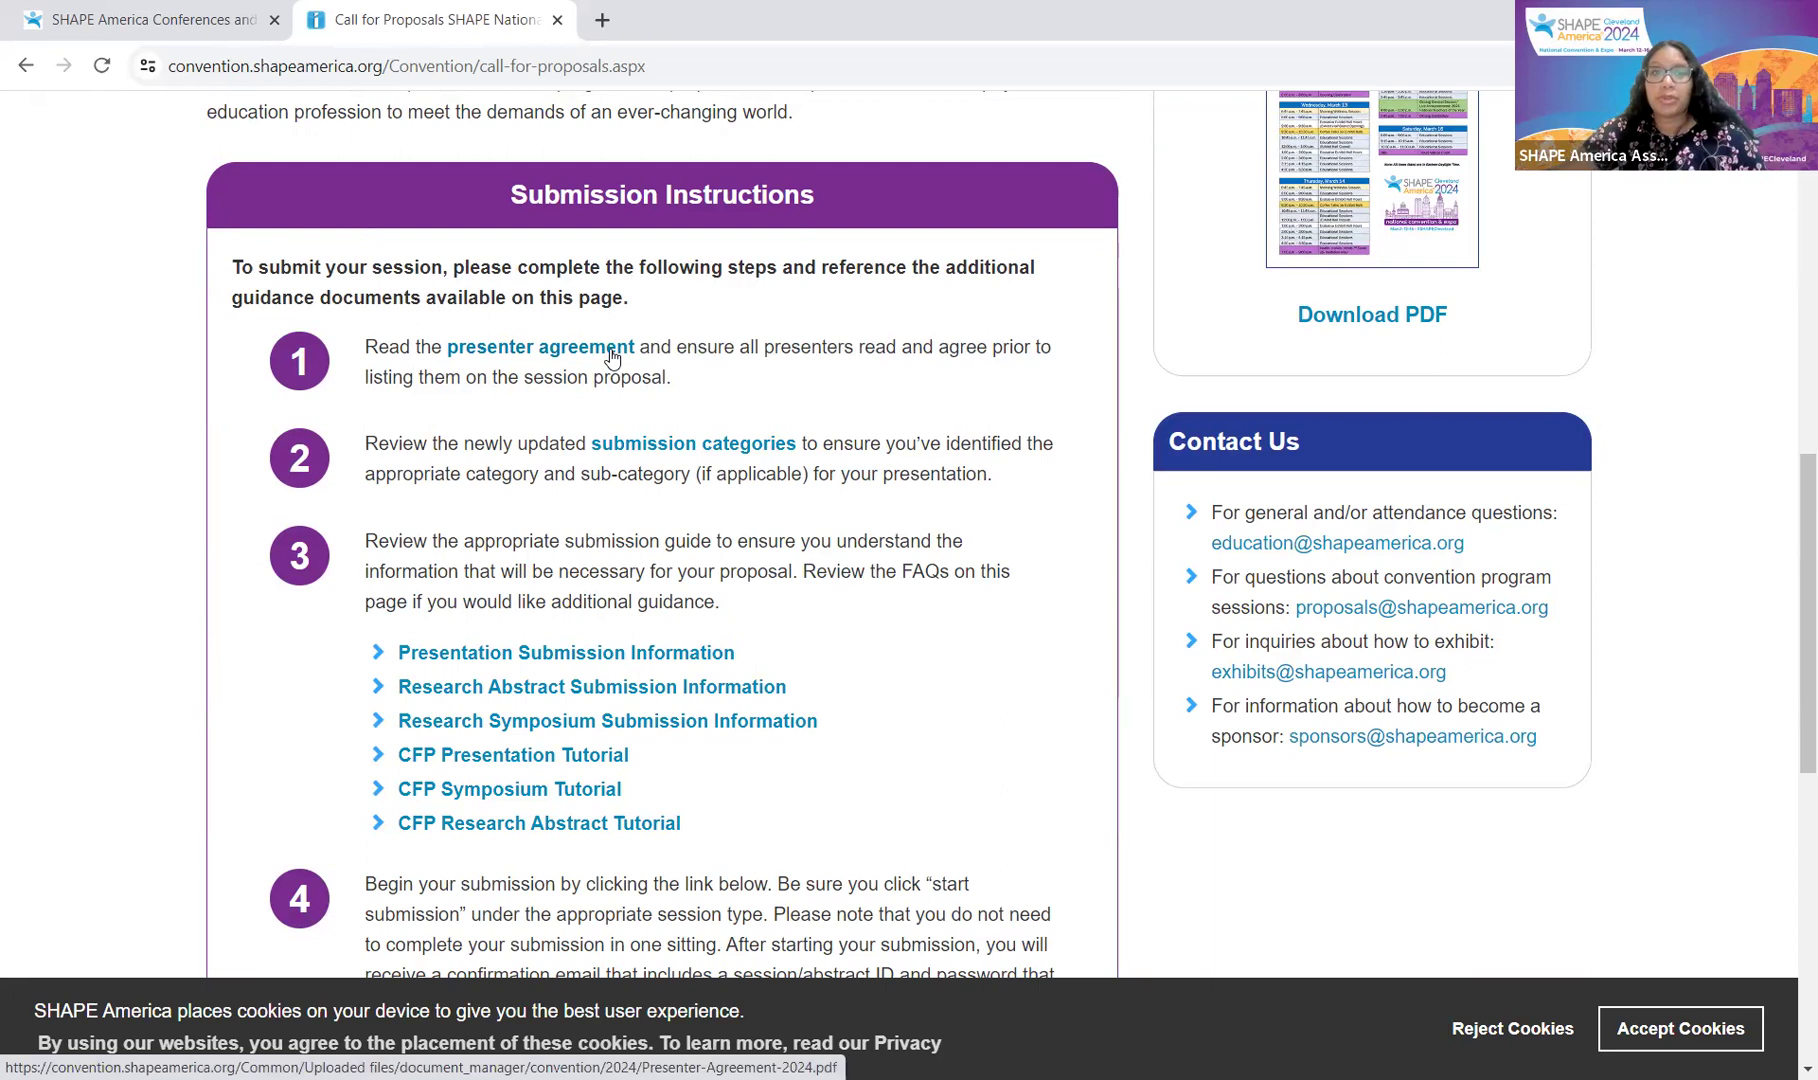
Step: Skim the presenter agreement document and return to the Call for Proposals page
left_click(611, 350)
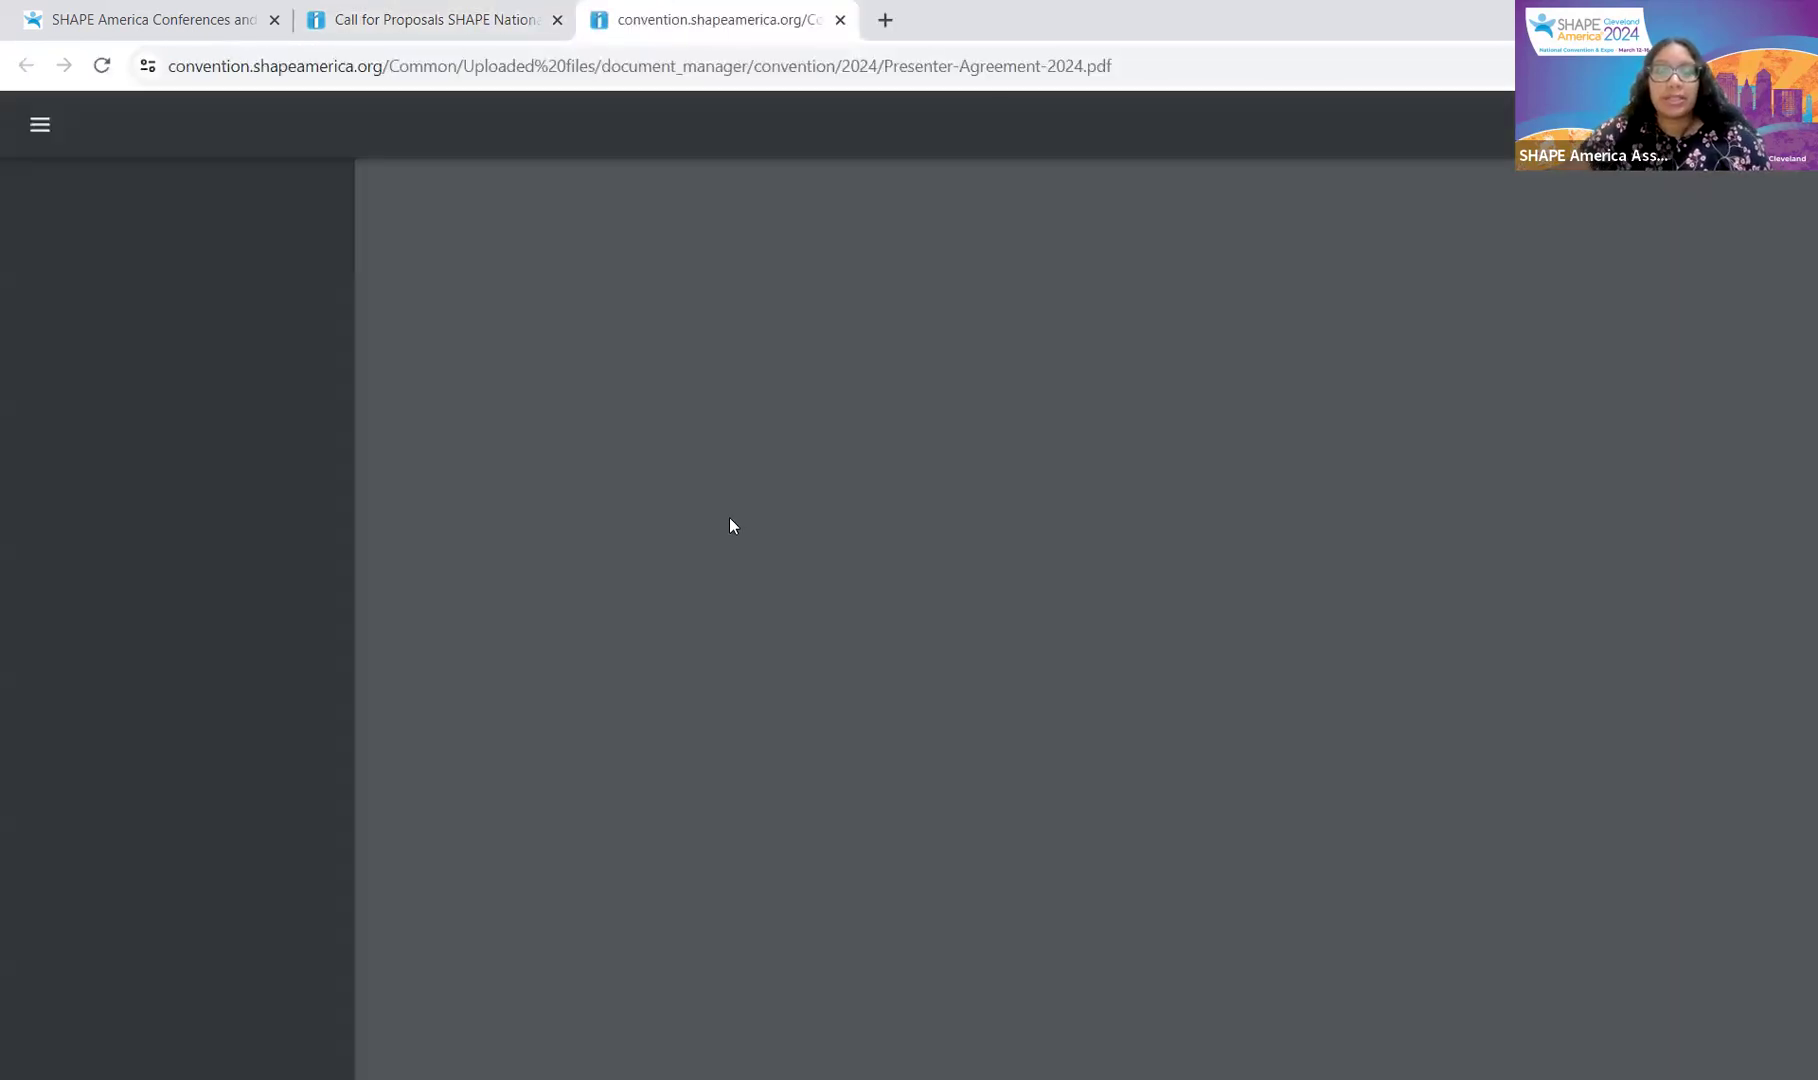
scroll(1157, 600, "down", 5)
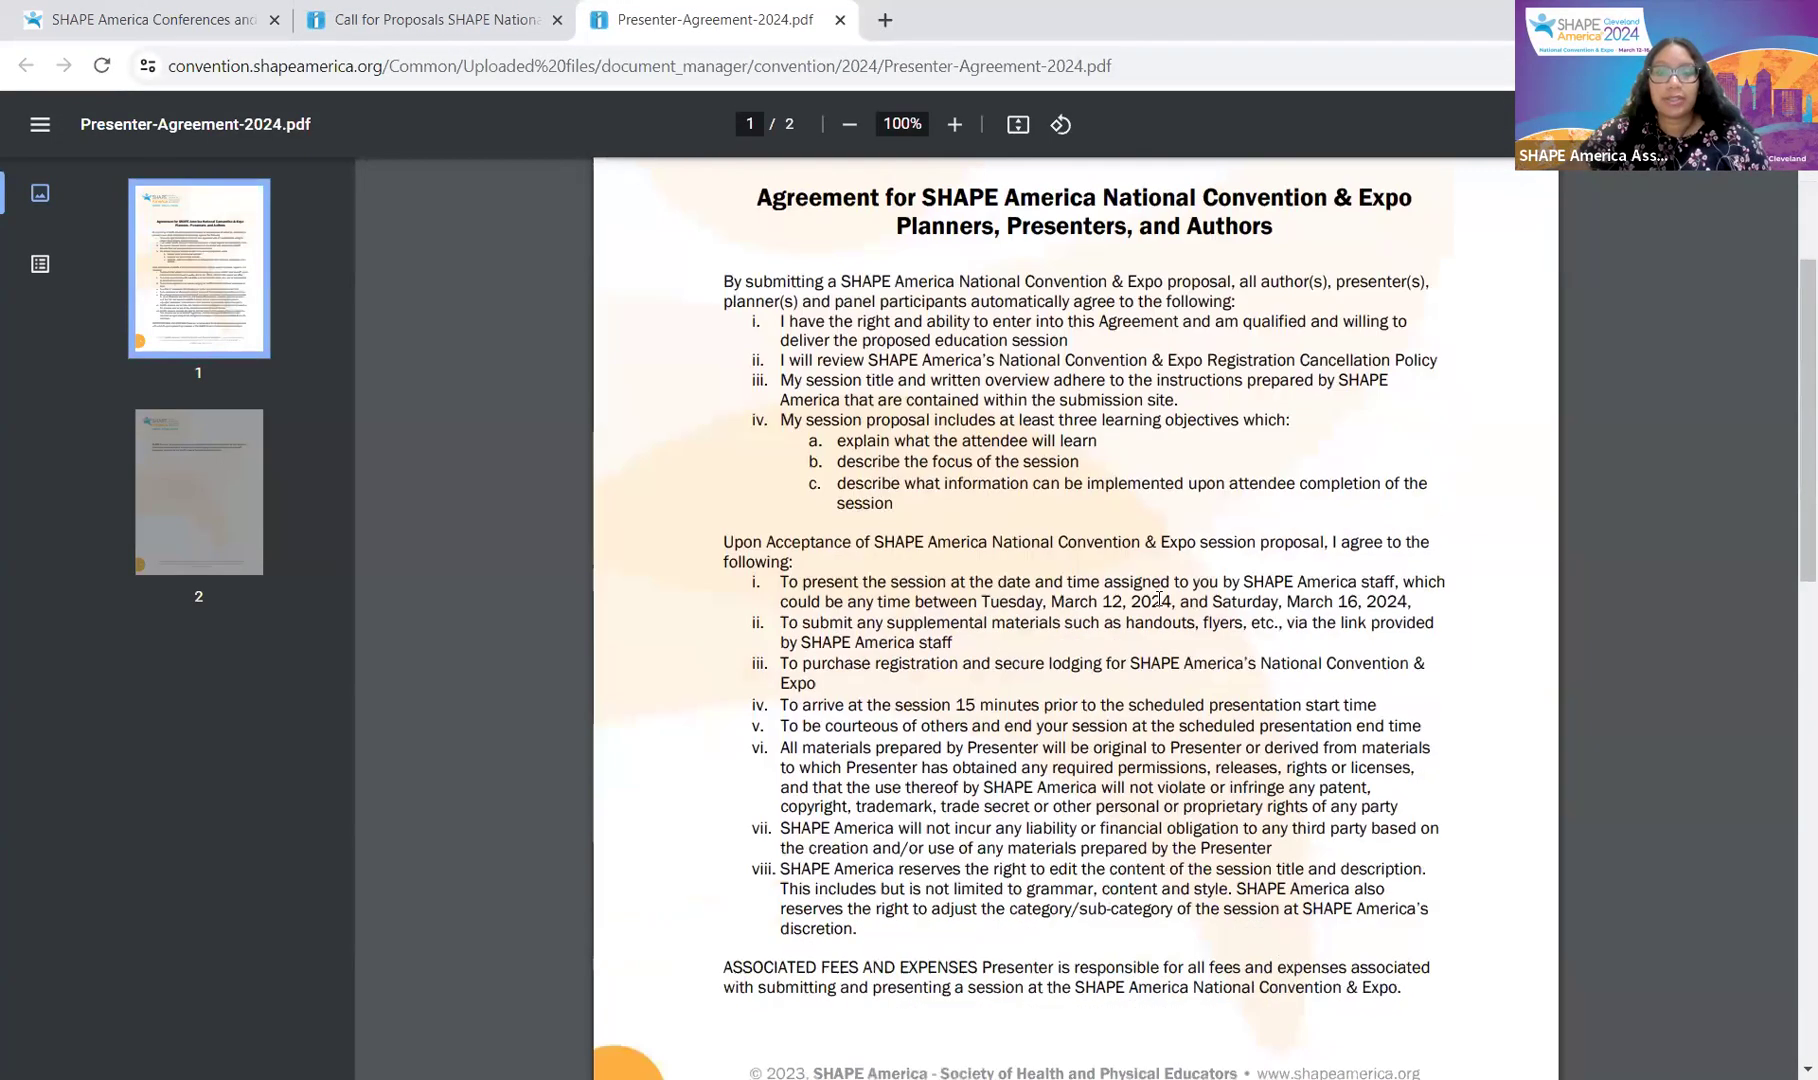
scroll(1157, 600, "down", 10)
scroll(1157, 600, "up", 14)
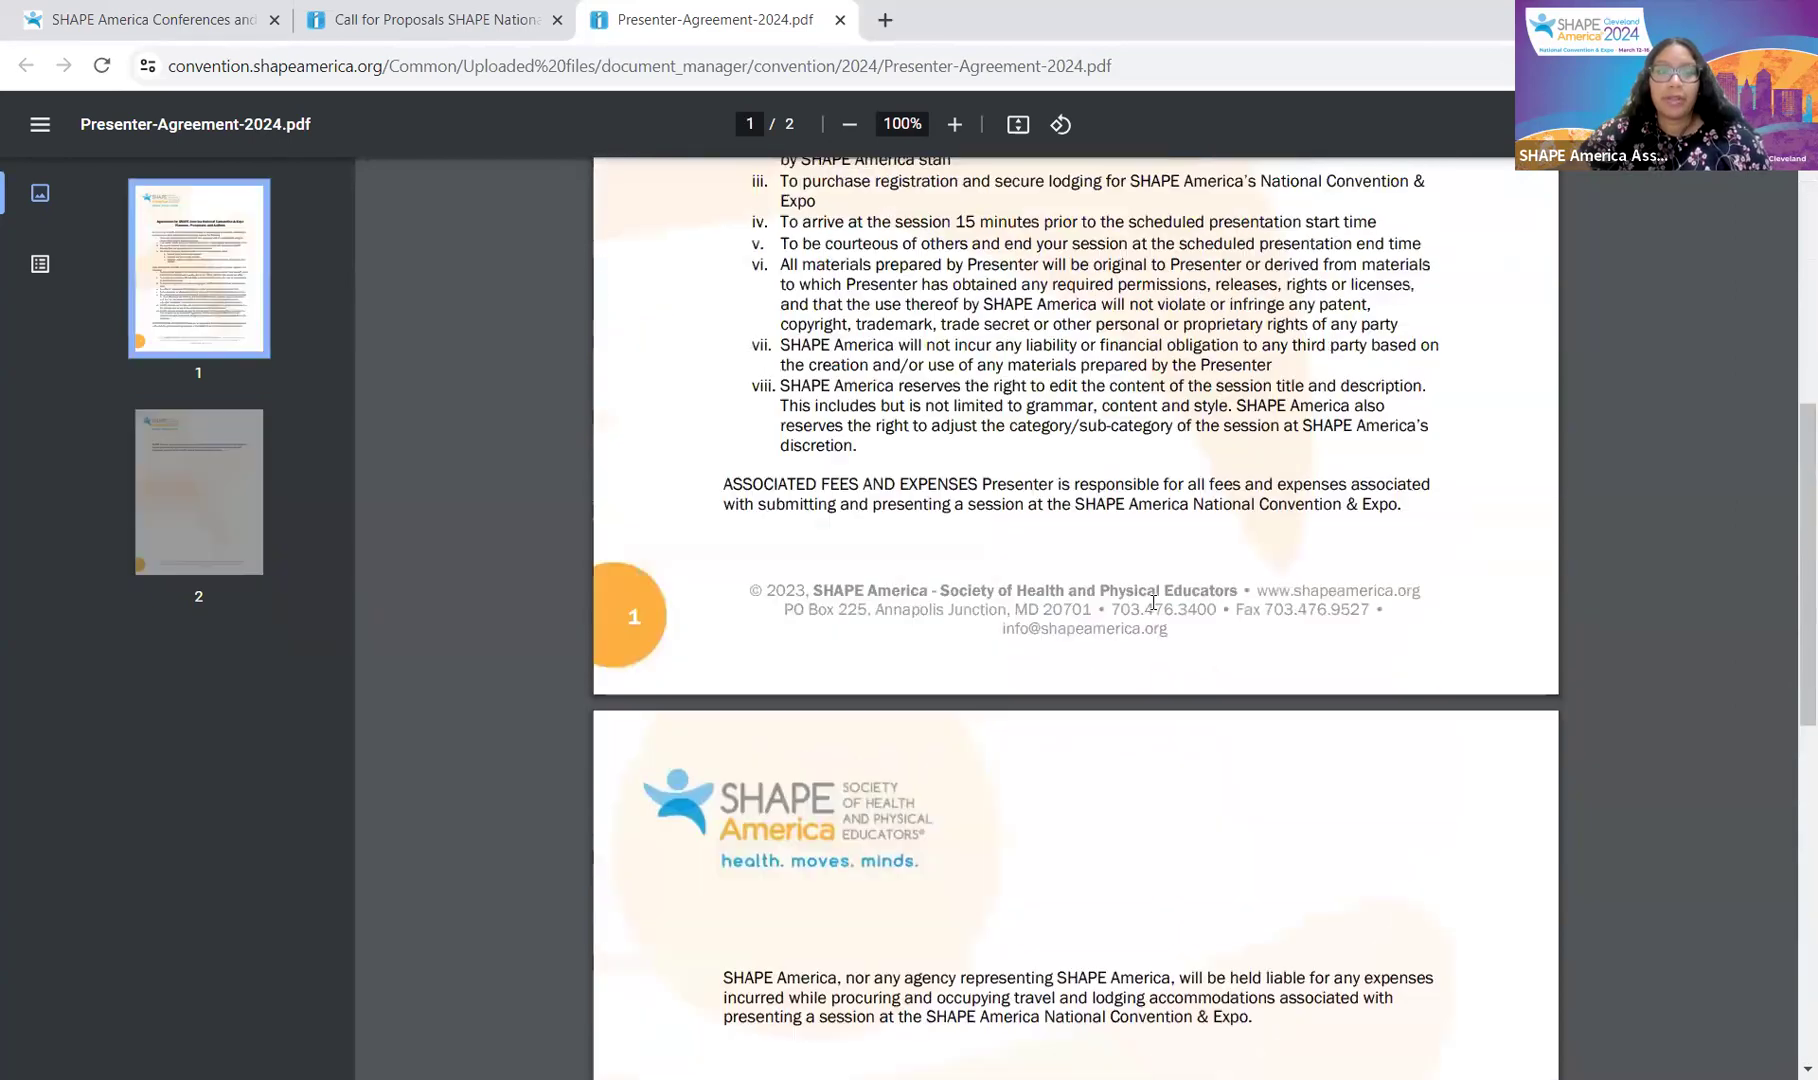
left_click(430, 20)
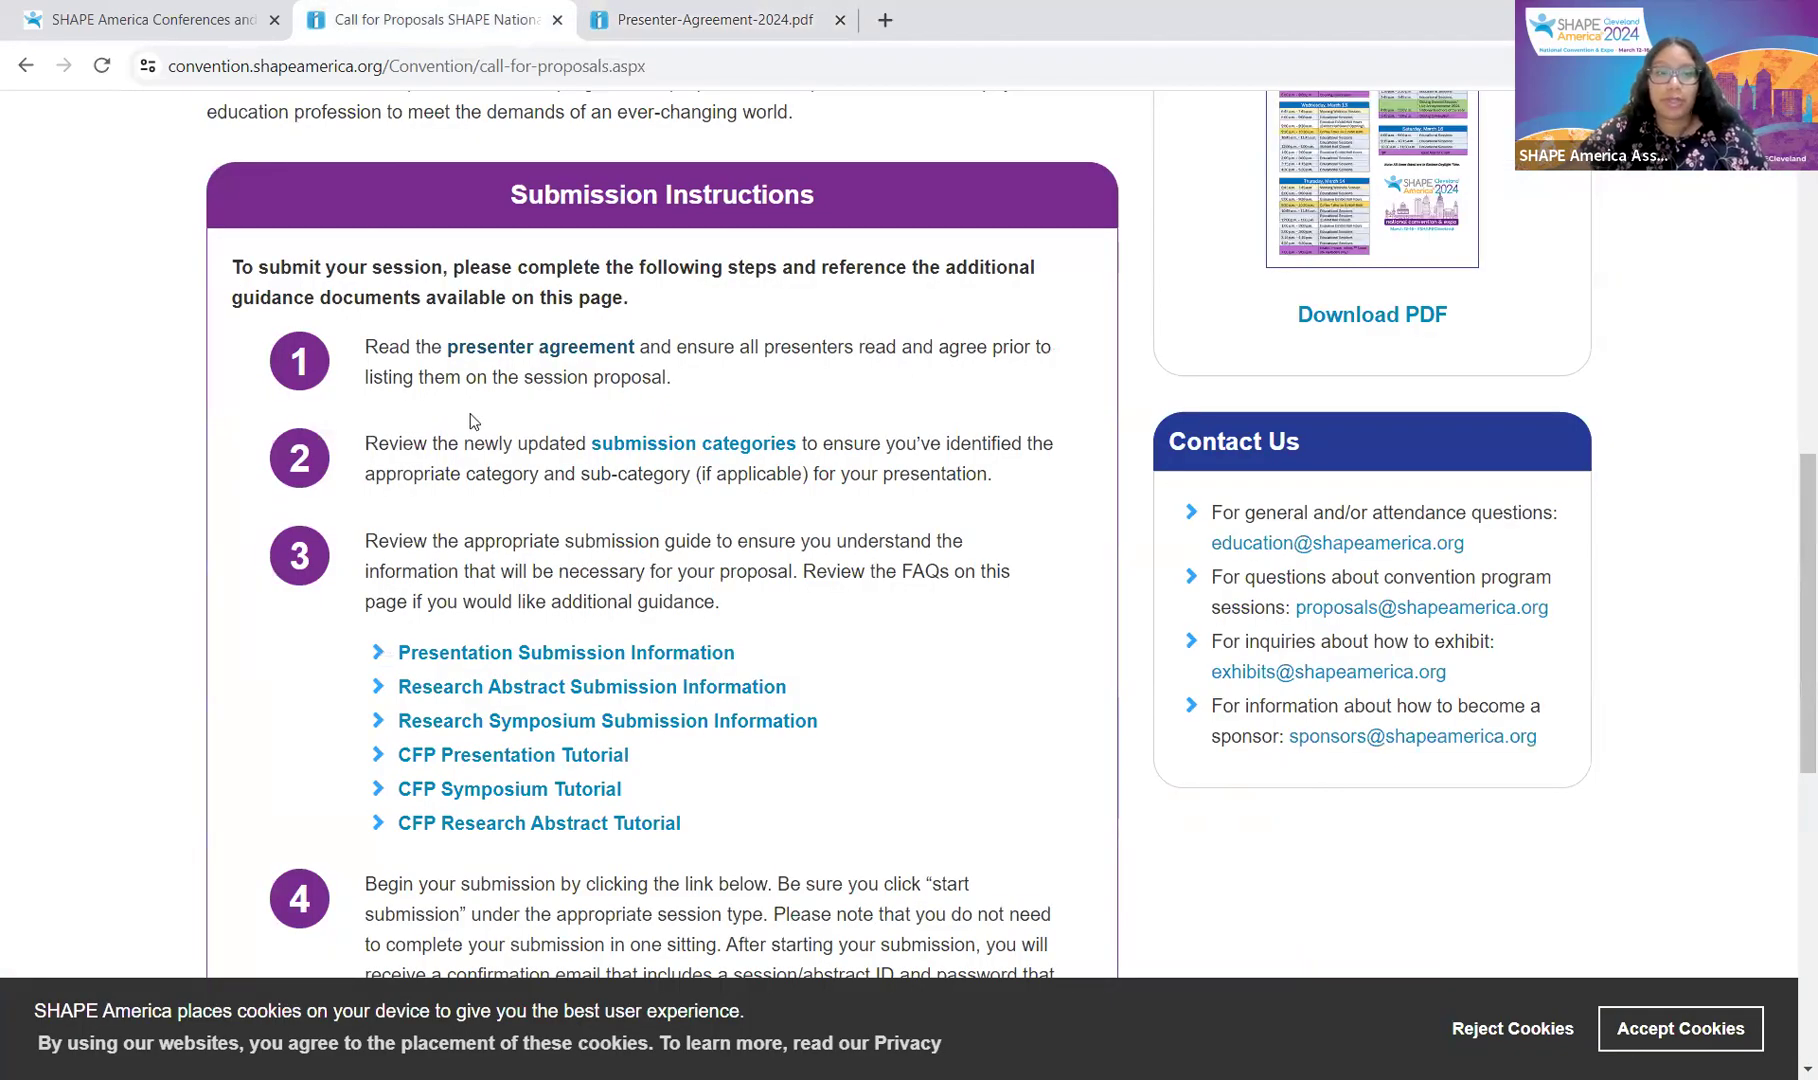
Step: Read all four pages of the 2024 submission categories PDF, then return to the instructions
left_click(673, 443)
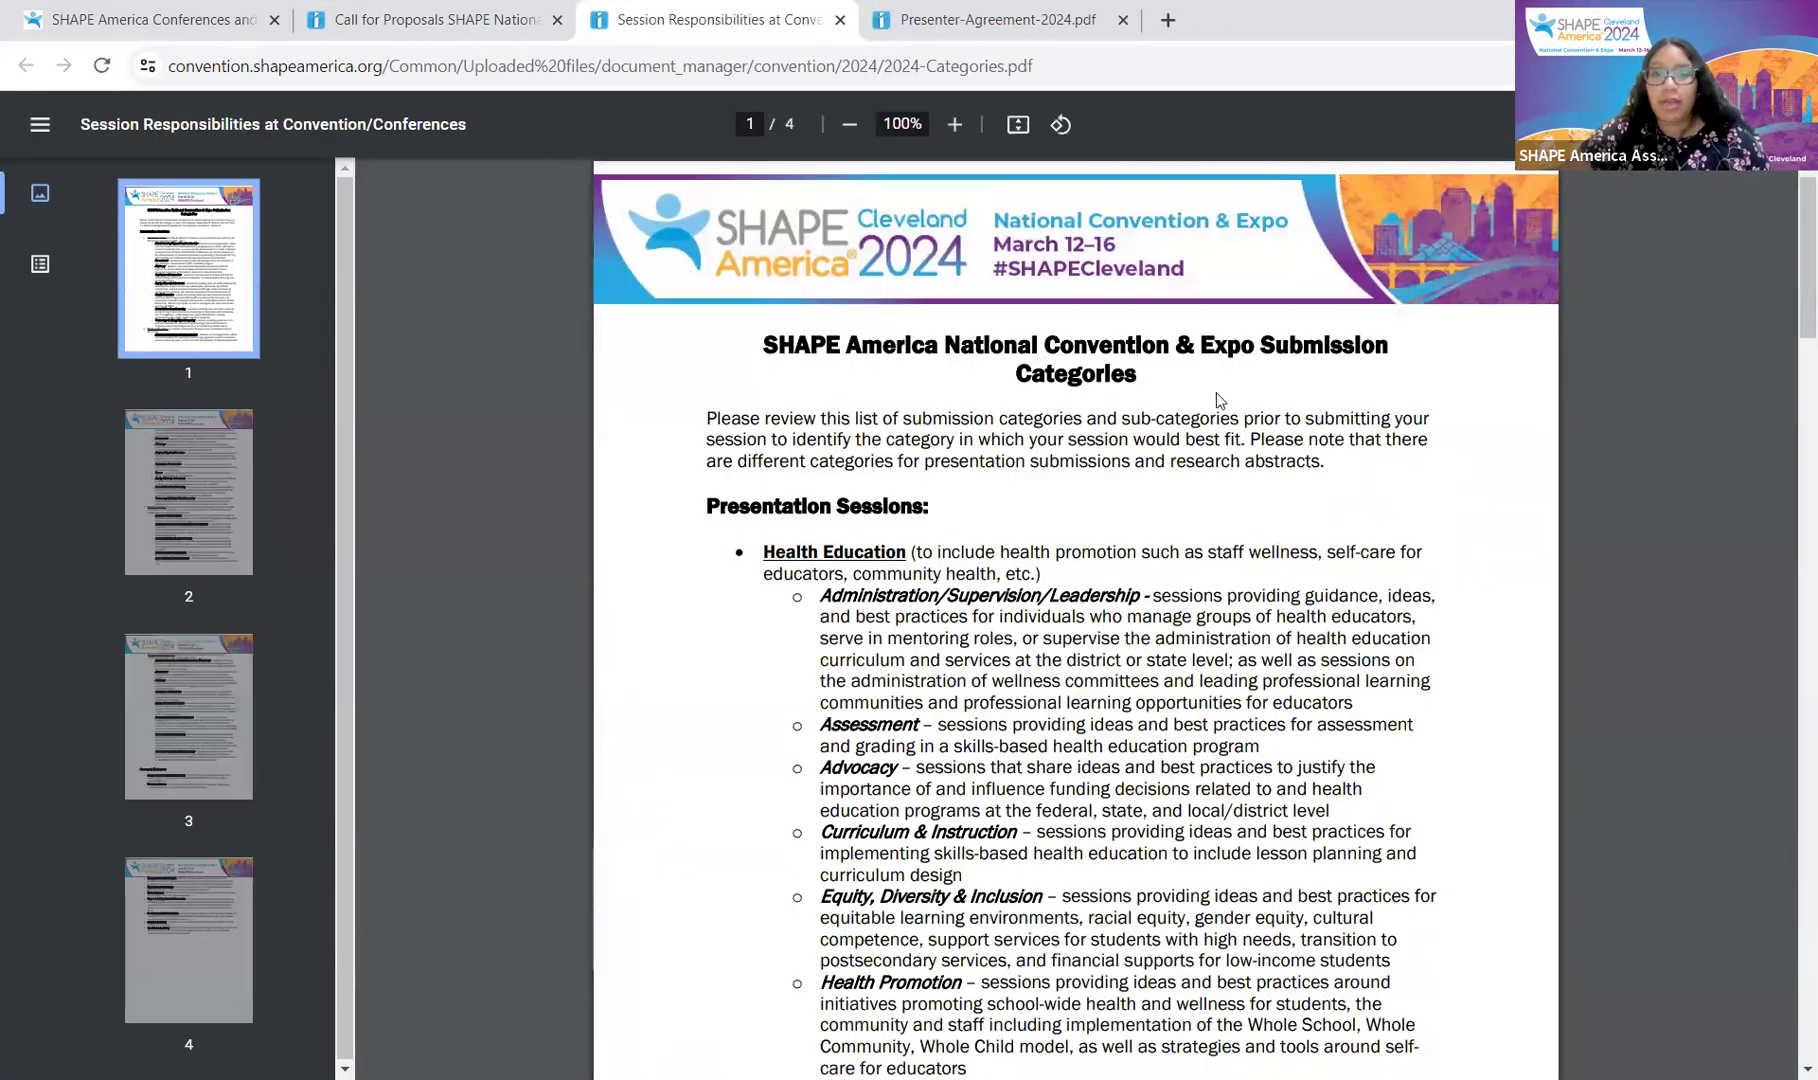
scroll(1000, 430, "down", 4)
scroll(746, 480, "up", 2)
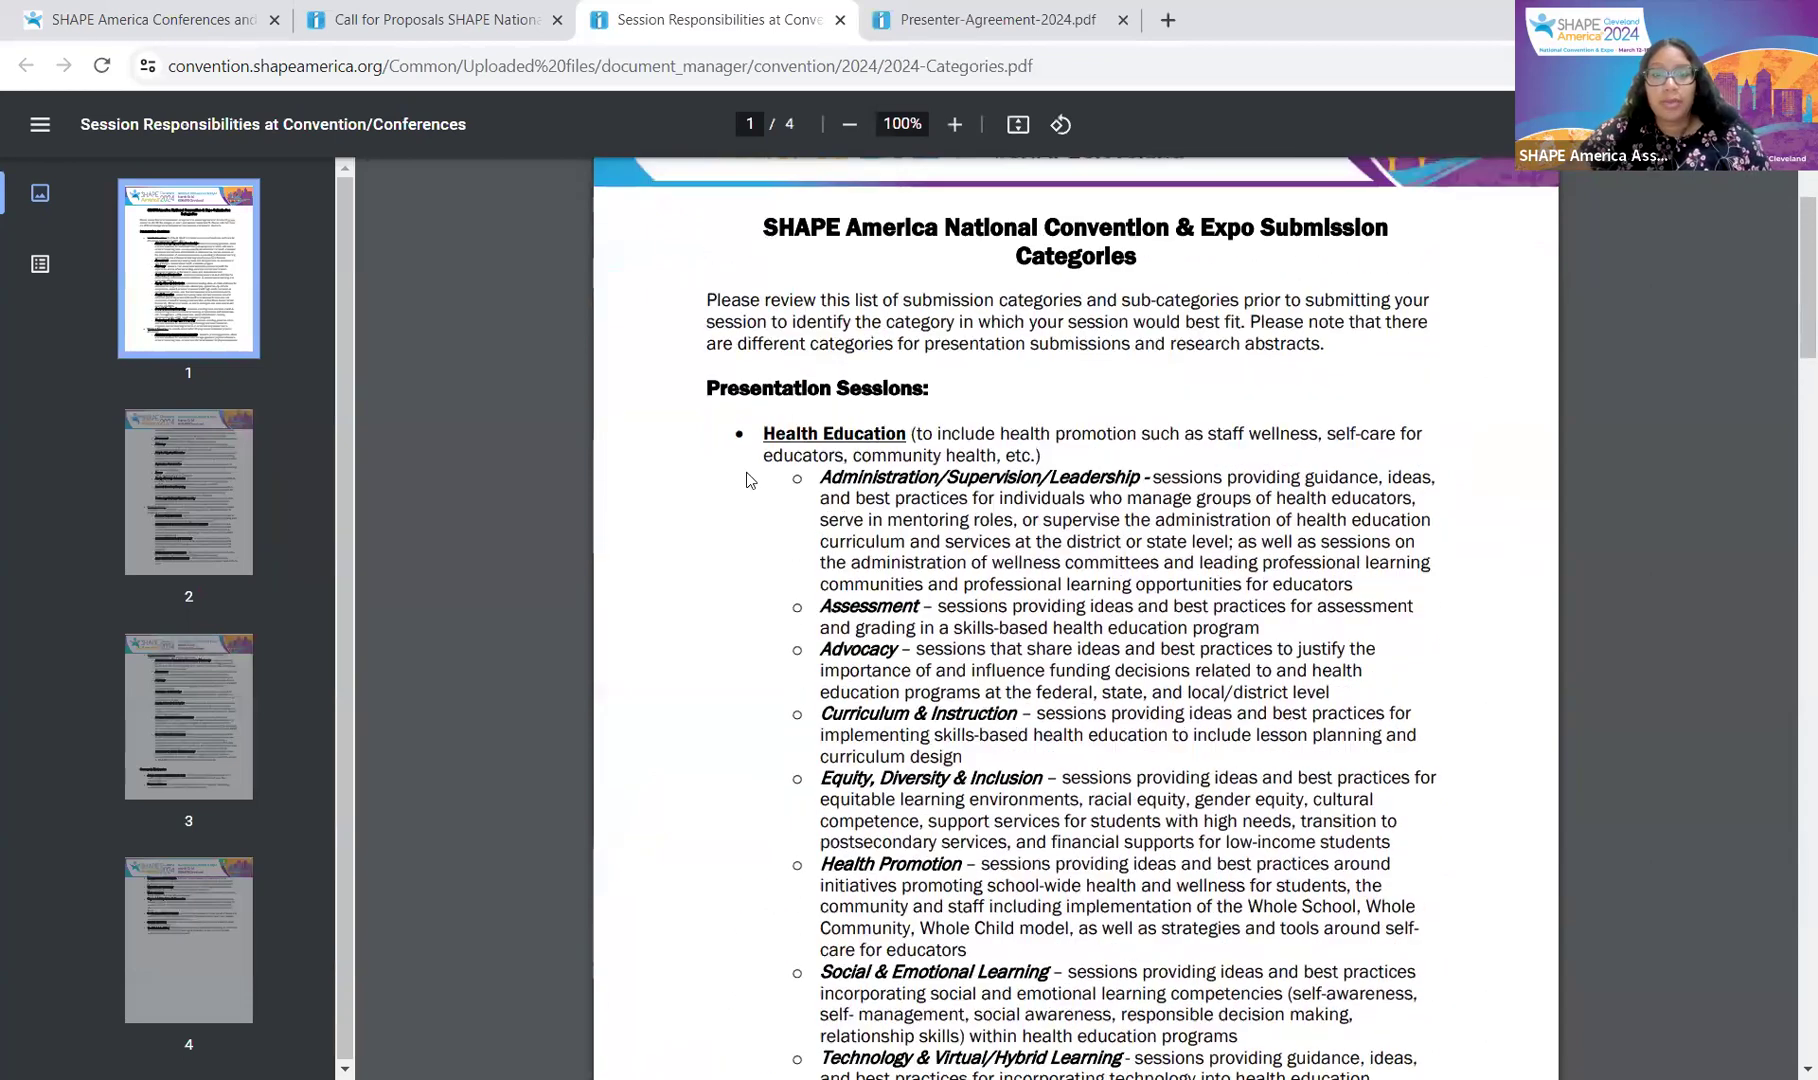
scroll(1001, 480, "down", 9)
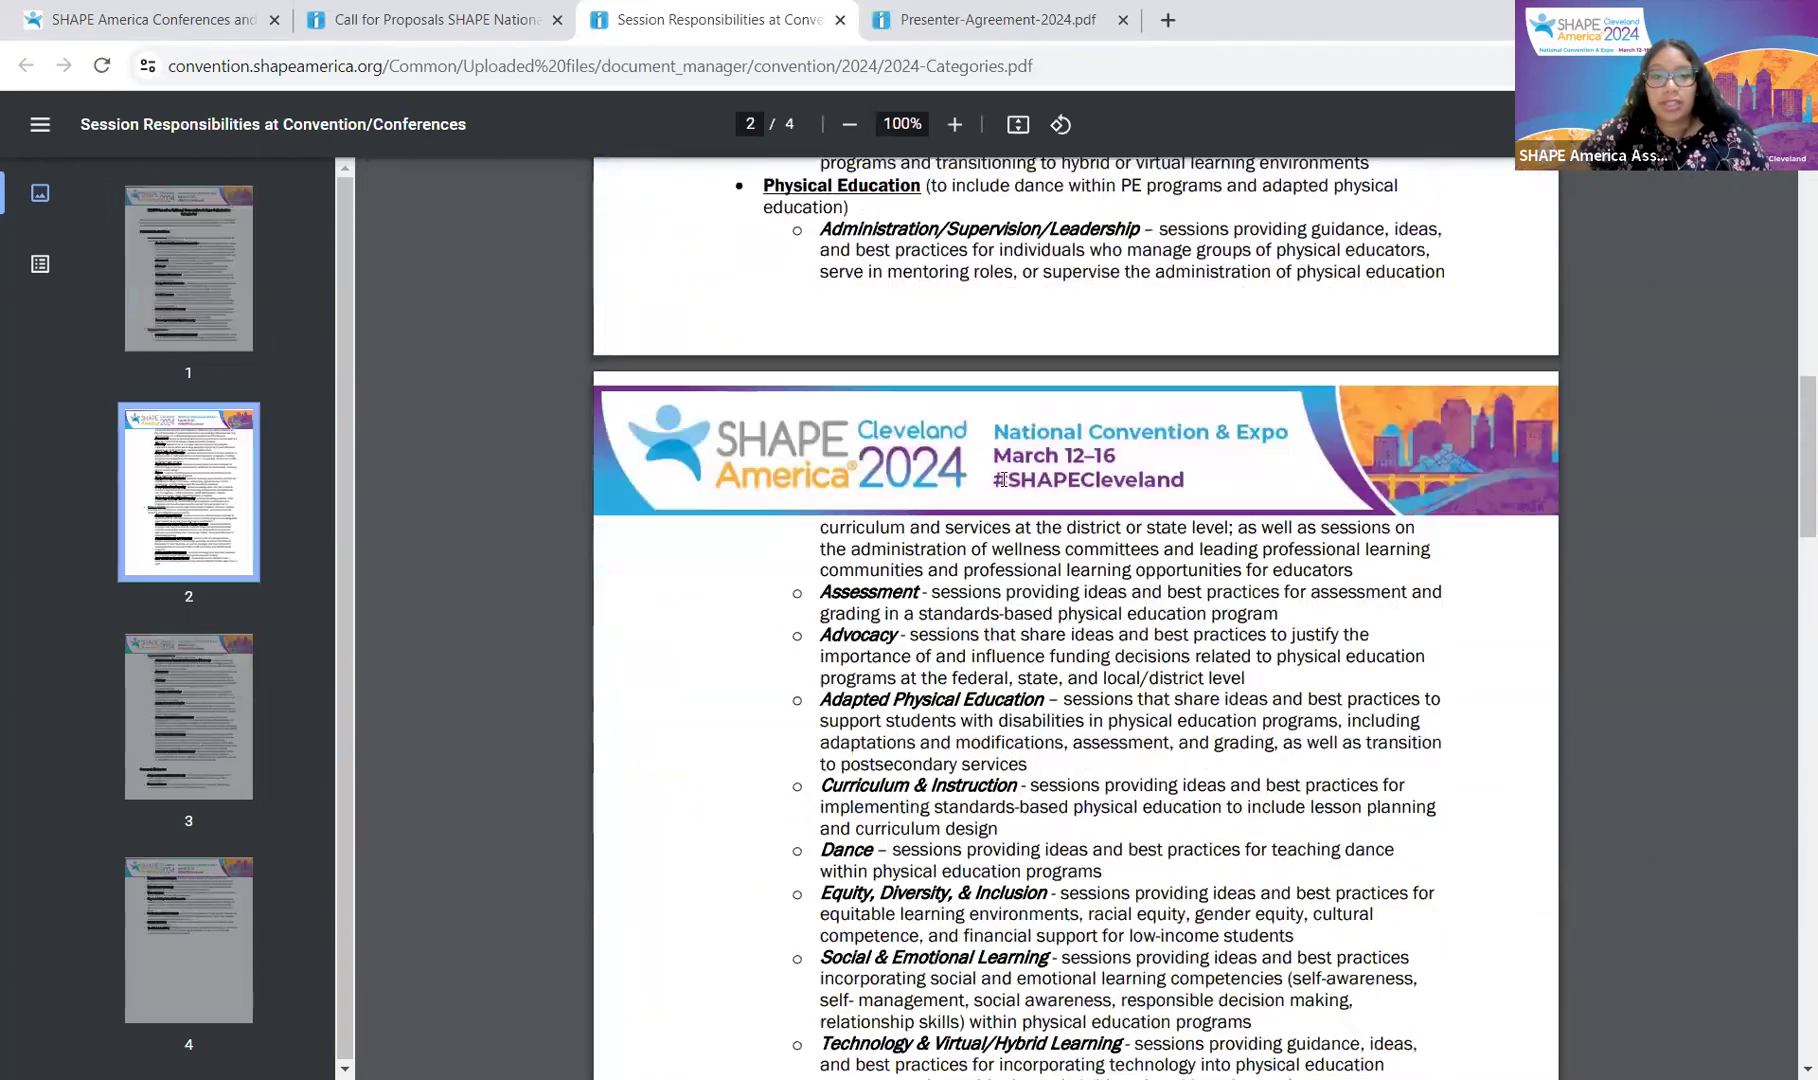
scroll(1001, 480, "down", 20)
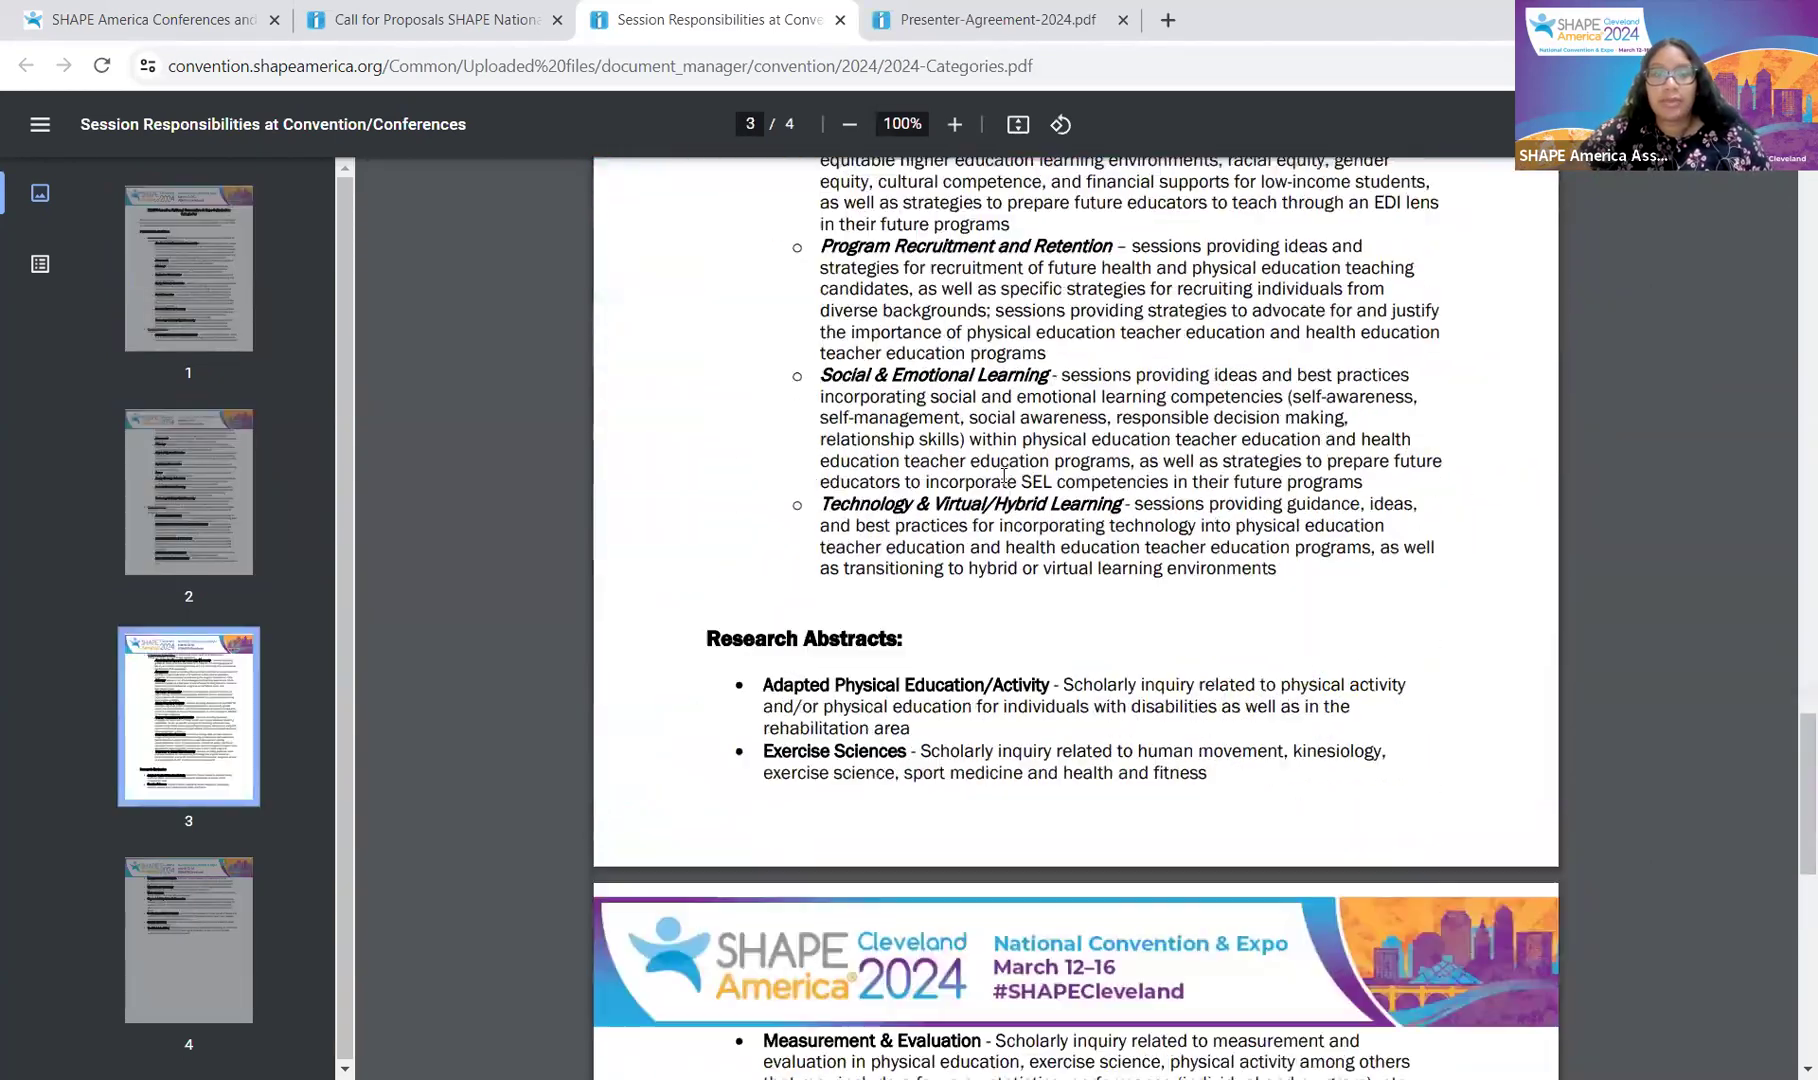
scroll(1003, 476, "down", 4)
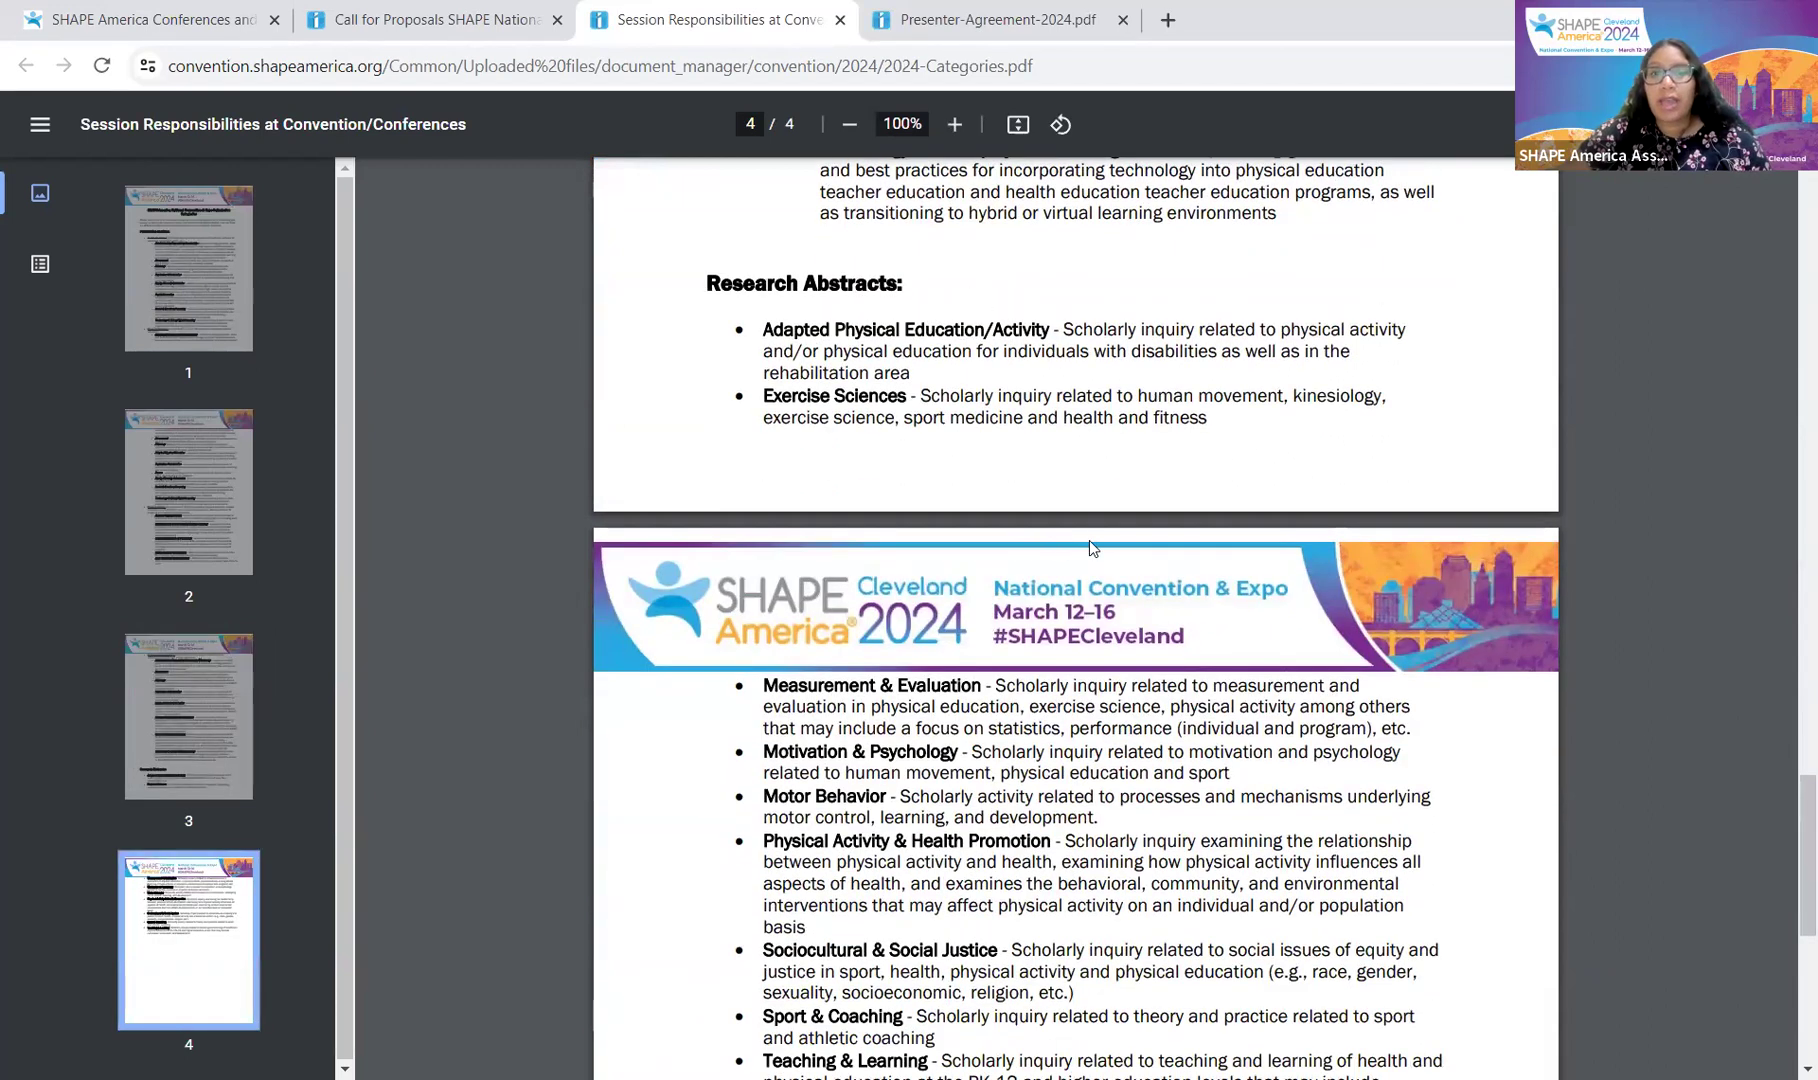
scroll(1141, 615, "down", 7)
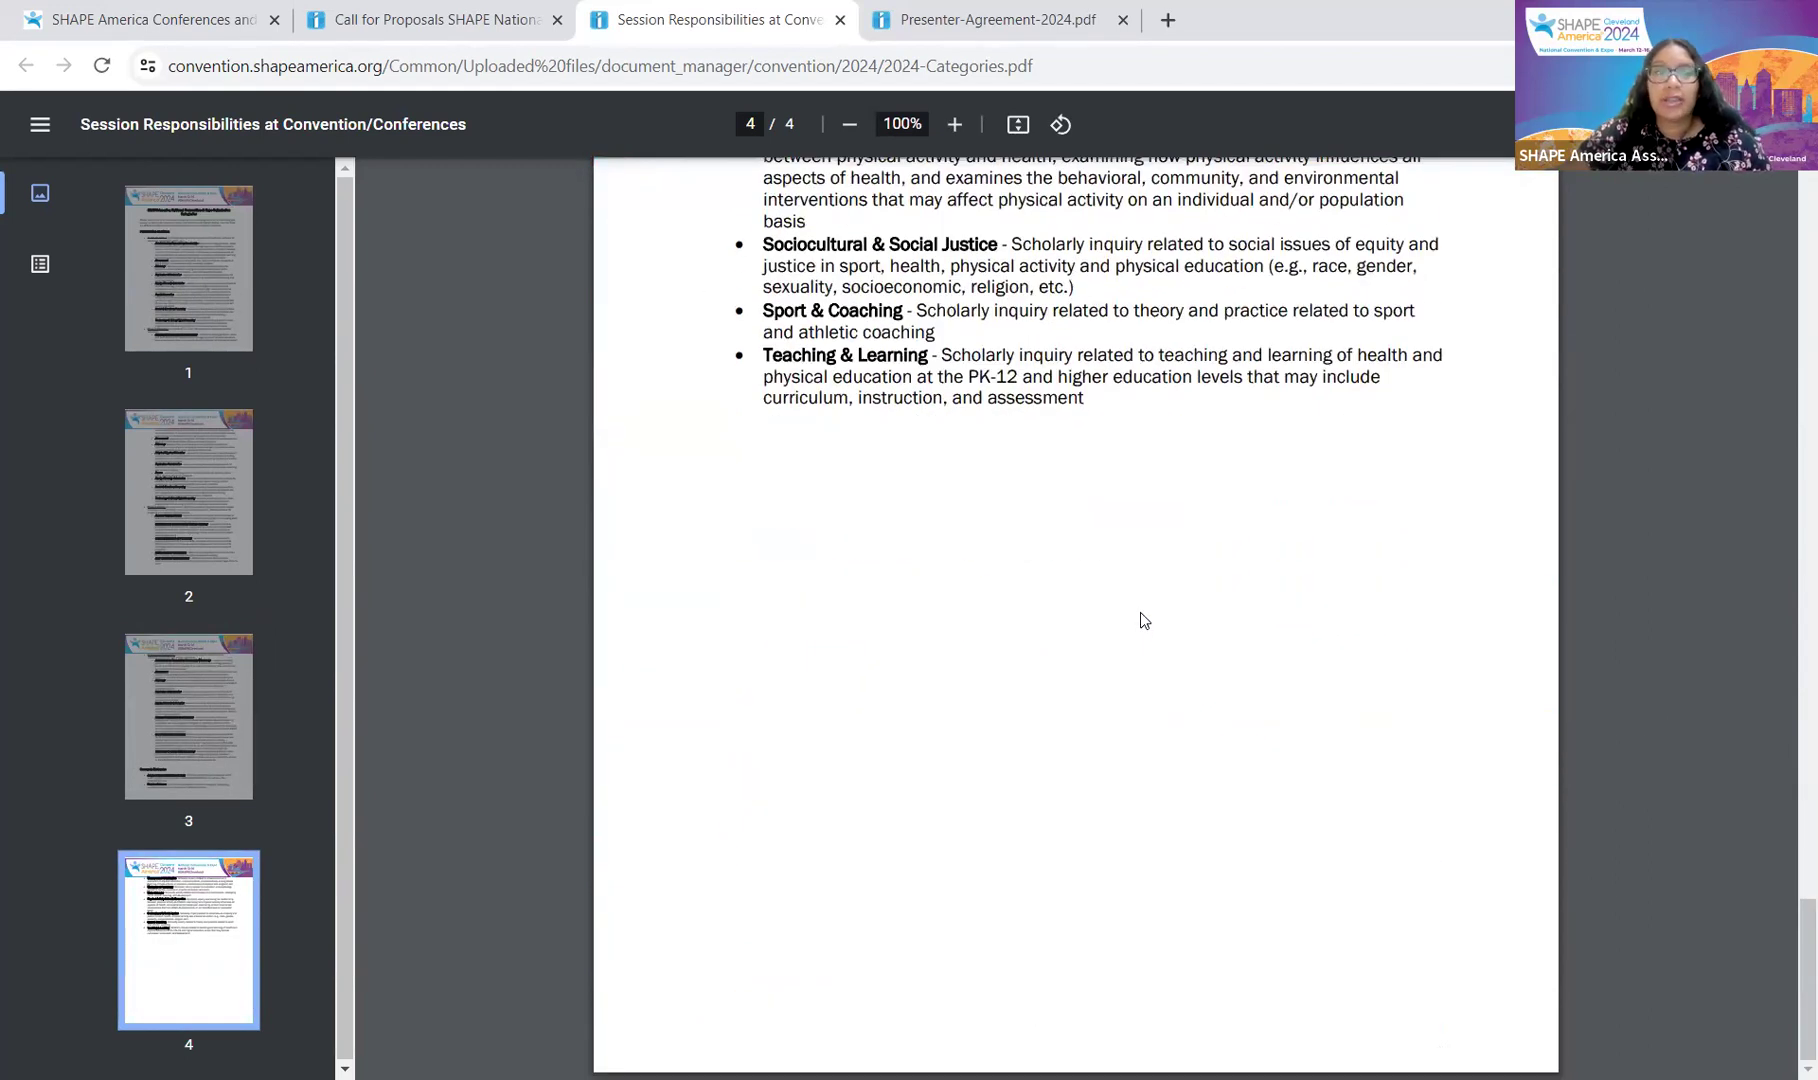
scroll(1141, 612, "up", 2)
scroll(968, 505, "up", 5)
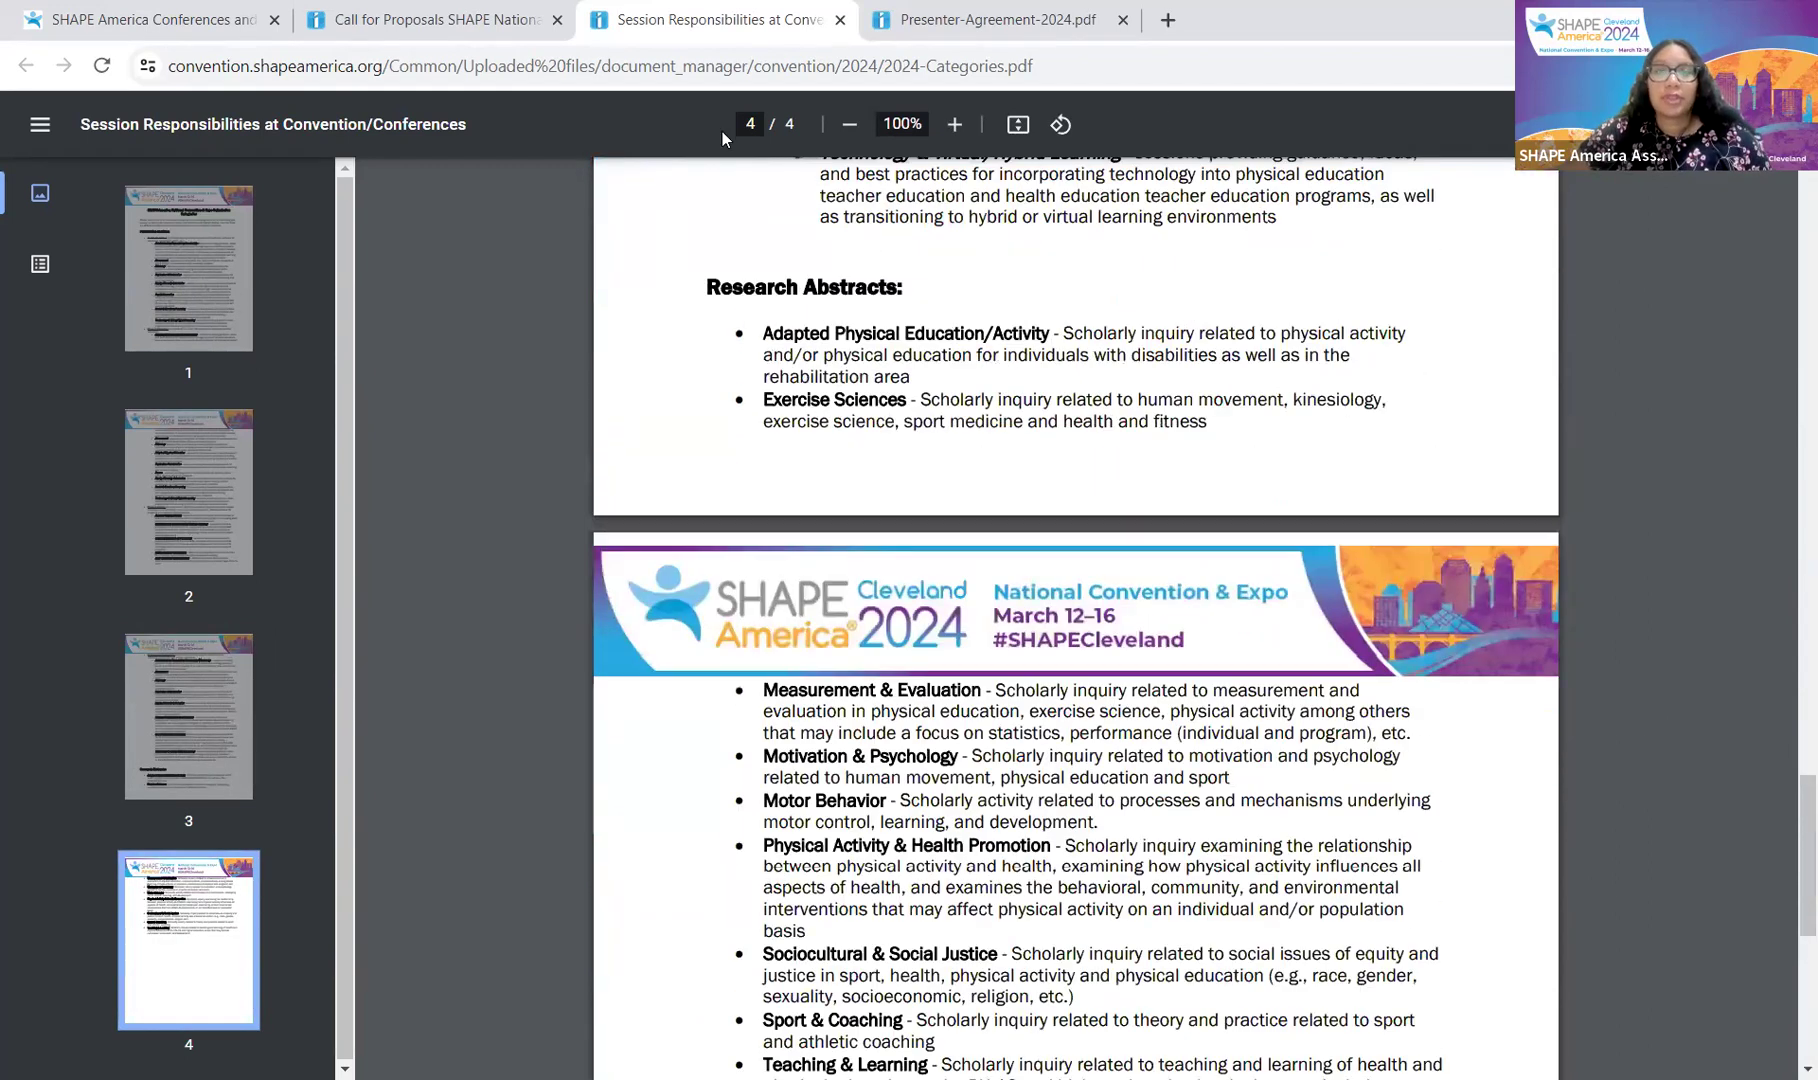
left_click(345, 12)
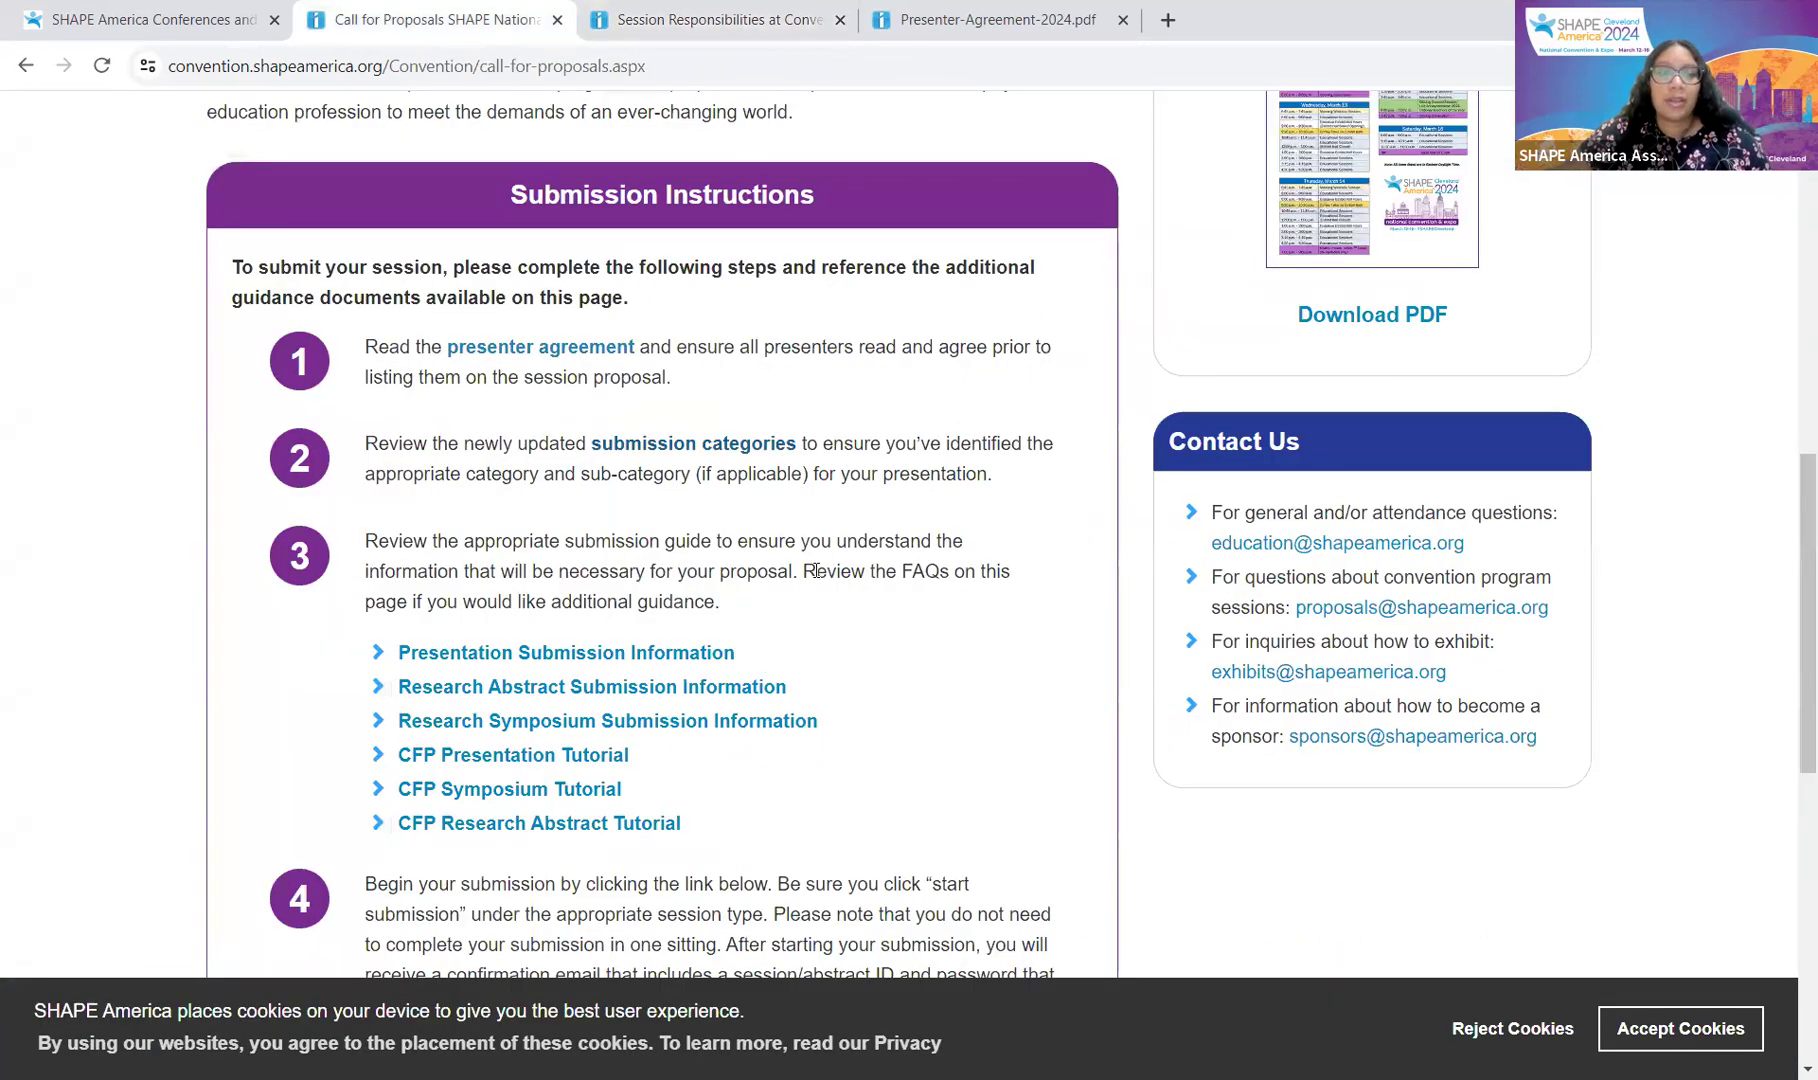
Step: Scroll past the submission guides and tutorials to step 4 and its August 10 deadline
scroll(817, 570, "down", 2)
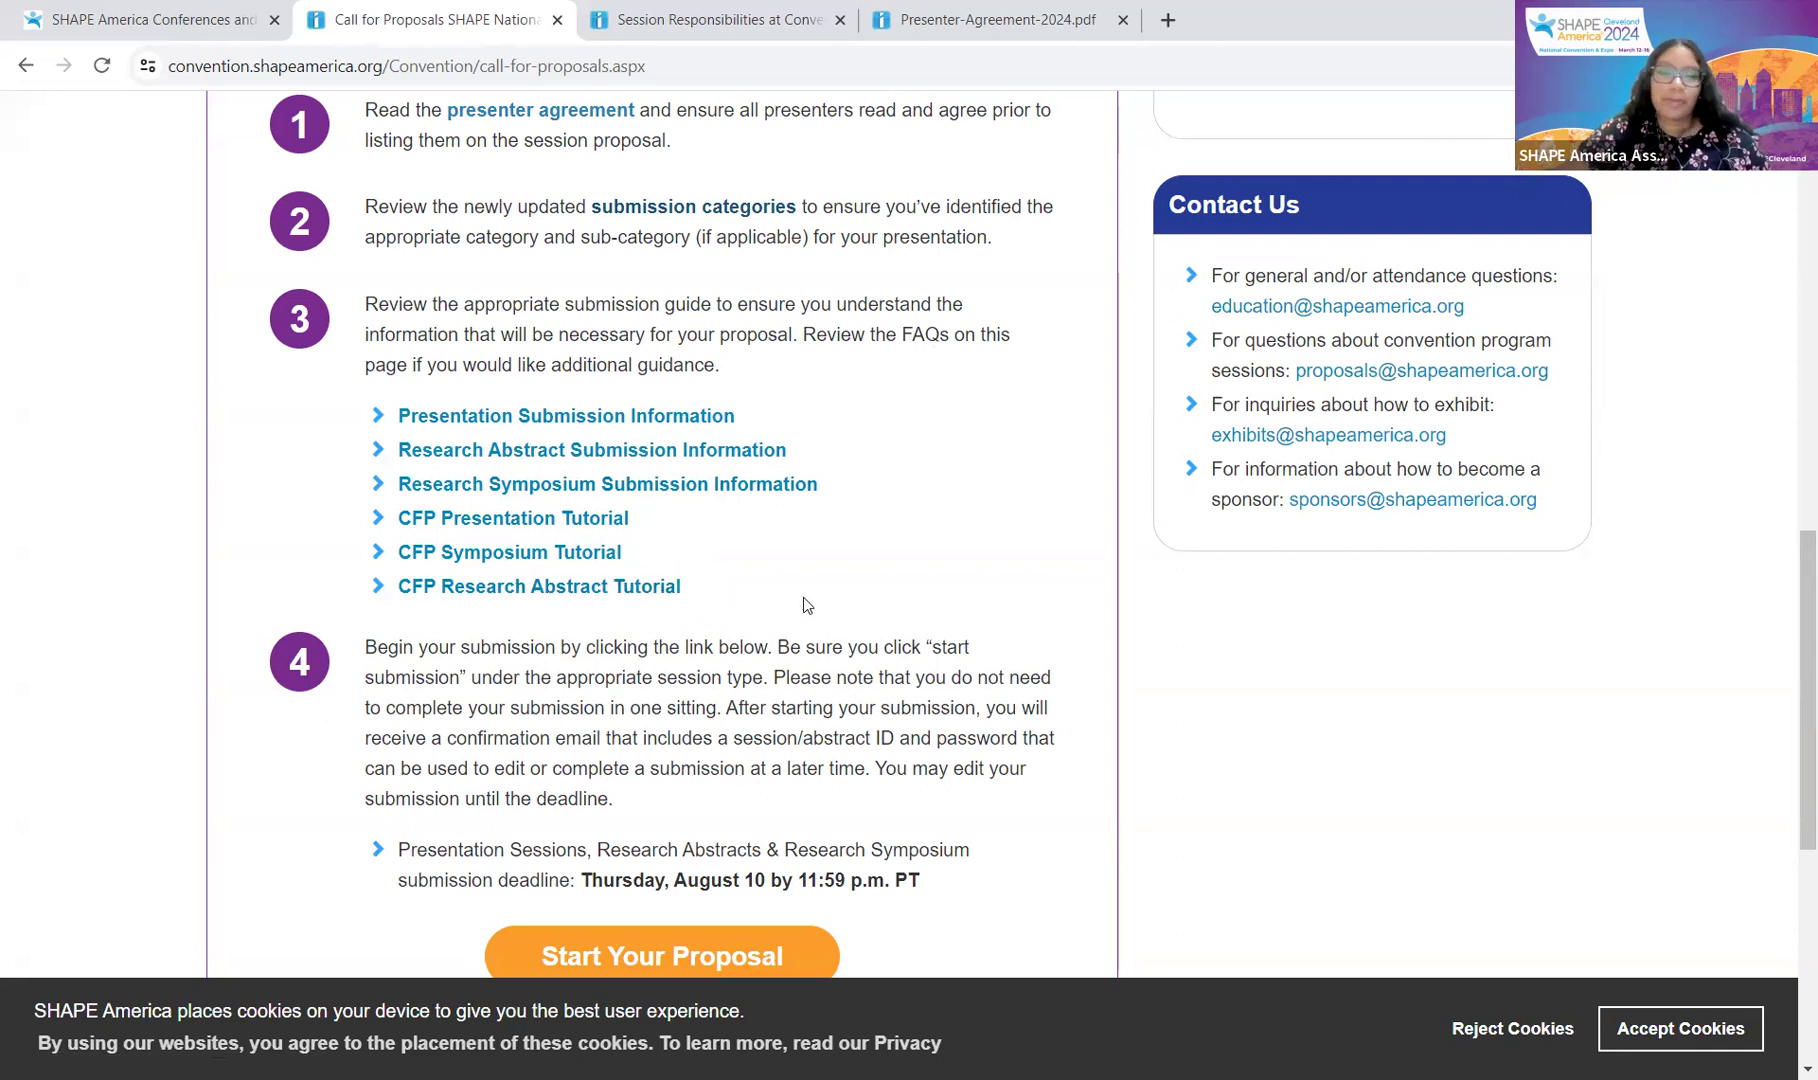
scroll(806, 604, "down", 1)
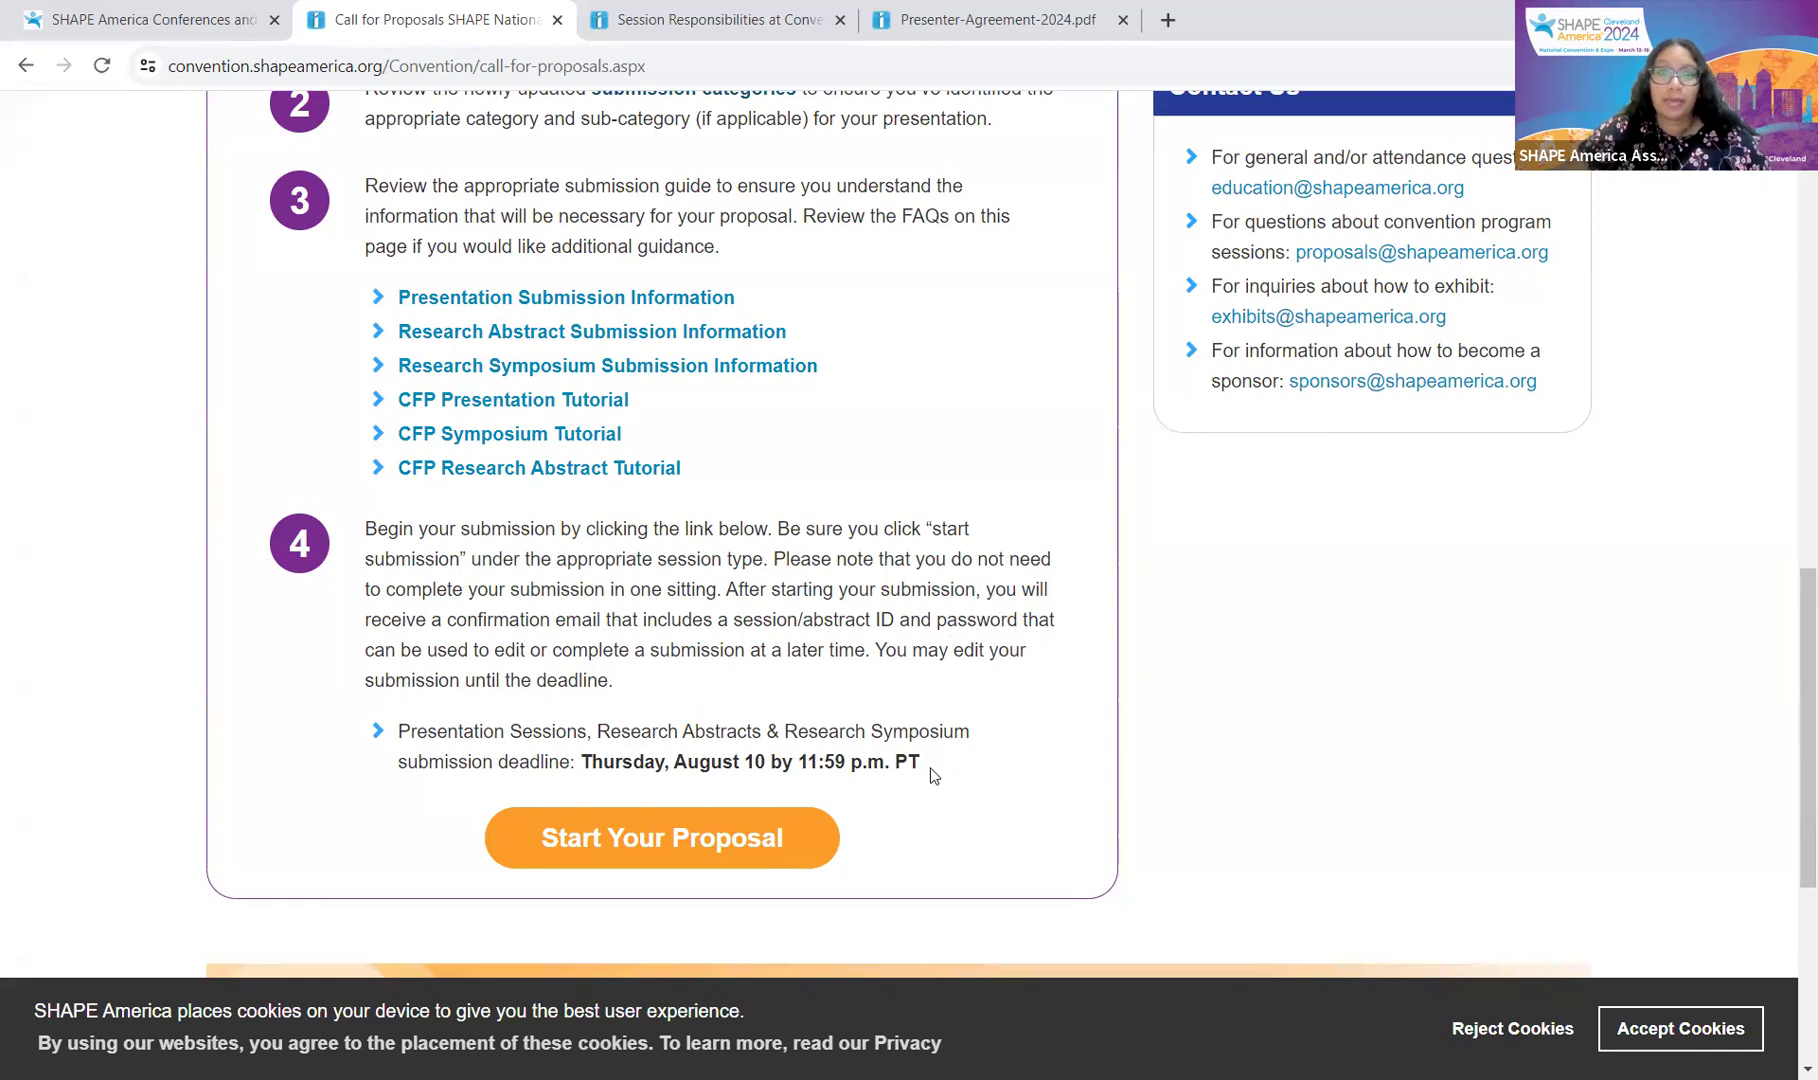
Step: Start Your Proposal and look over the Confex Call for Submissions page
left_click(803, 842)
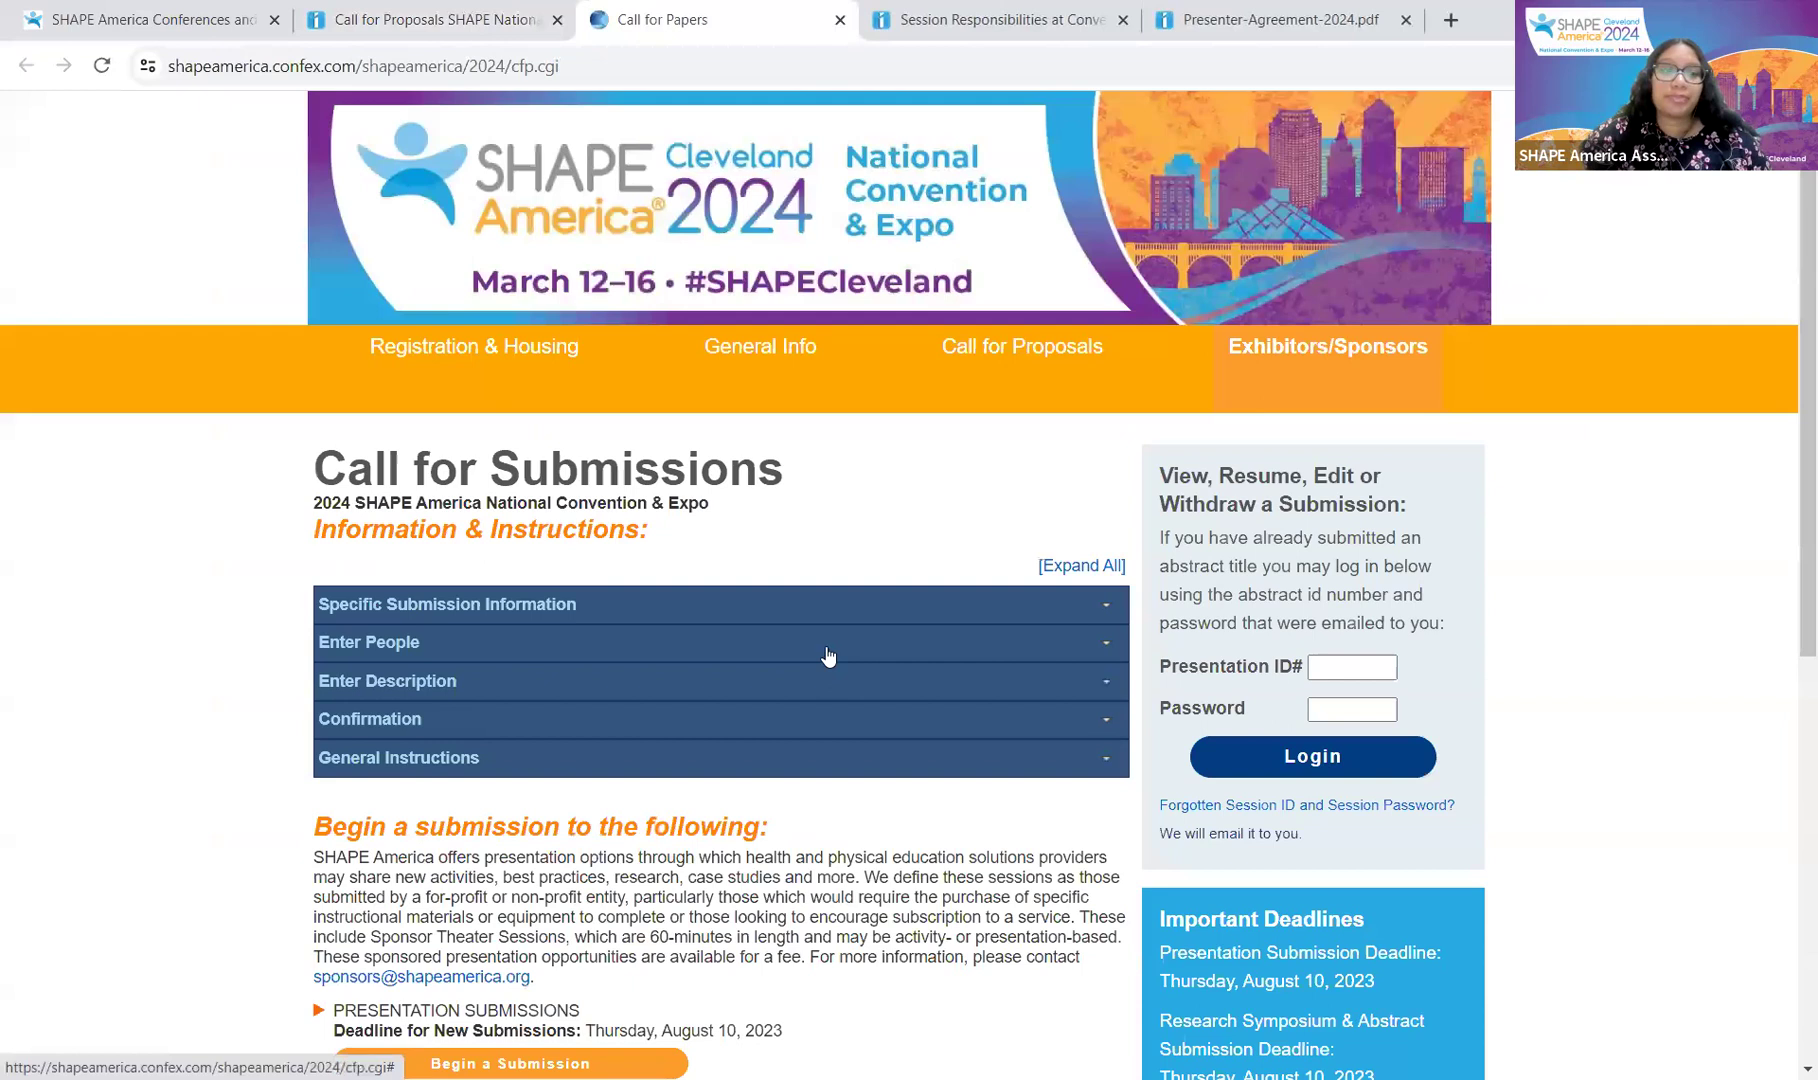
scroll(688, 430, "down", 1)
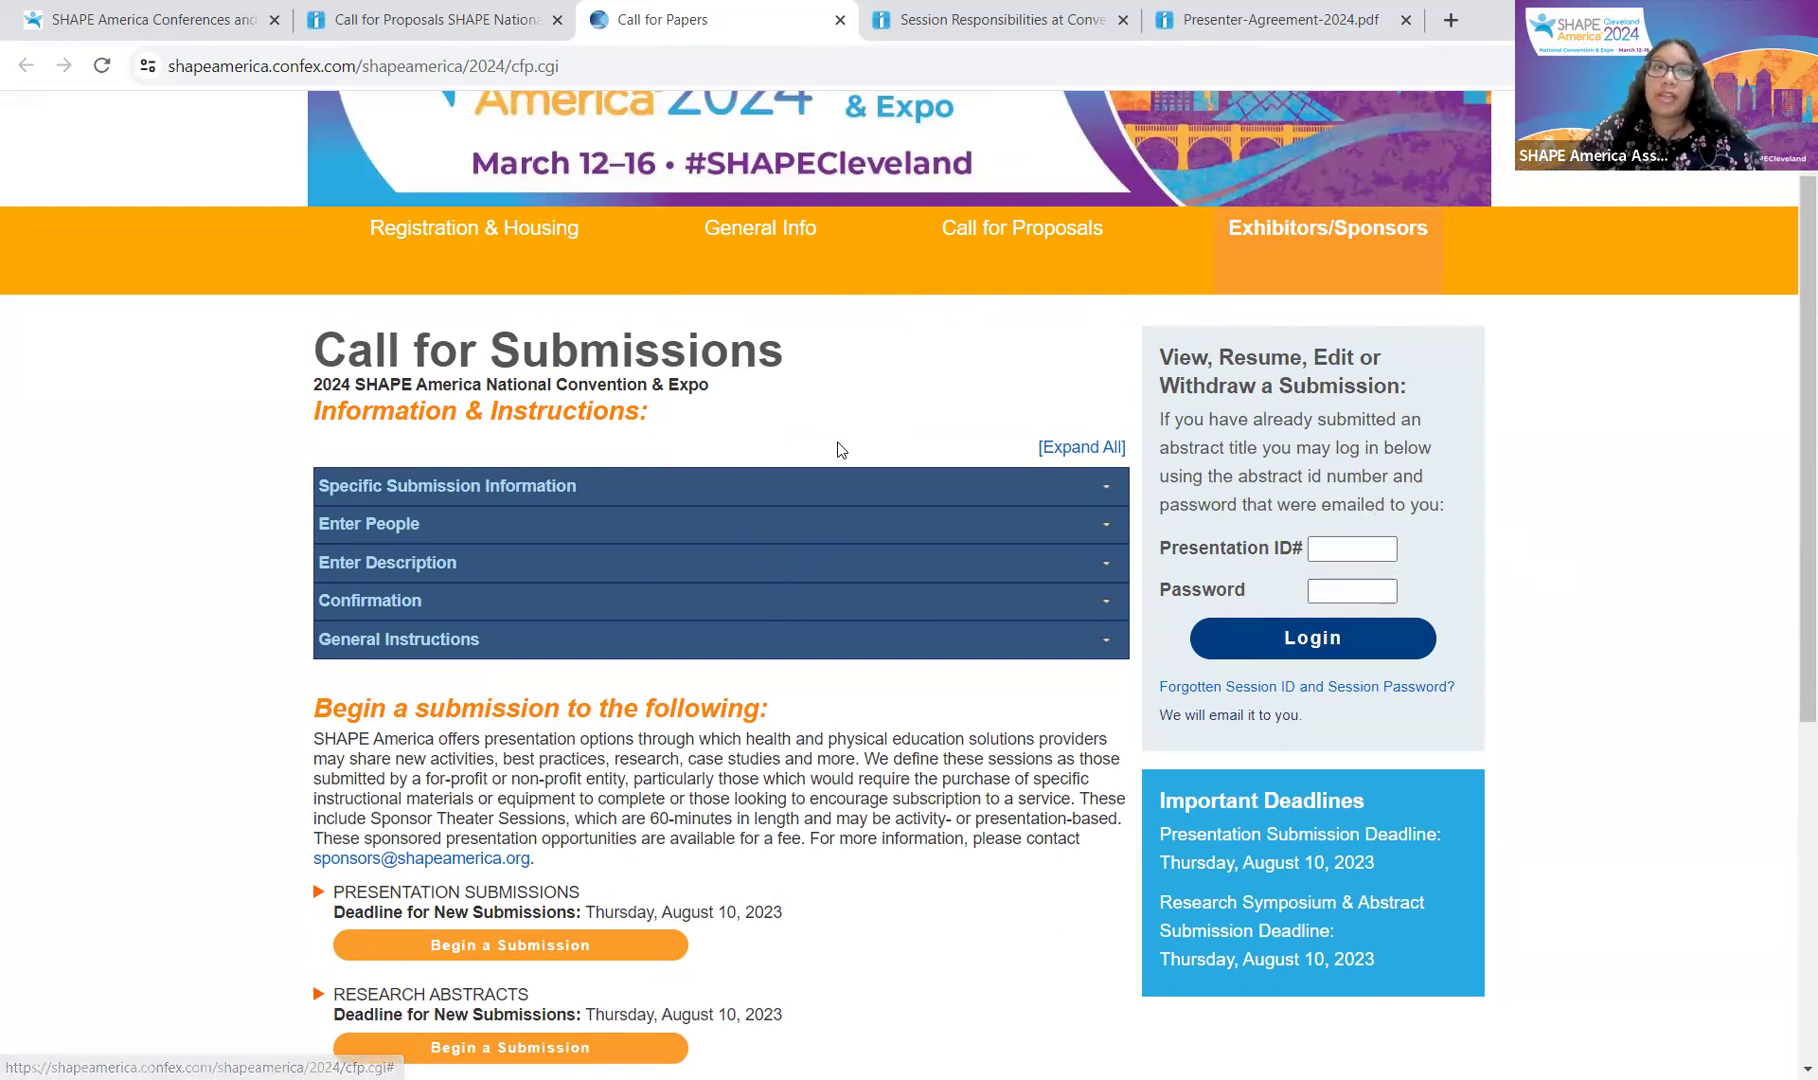
scroll(665, 570, "up", 1)
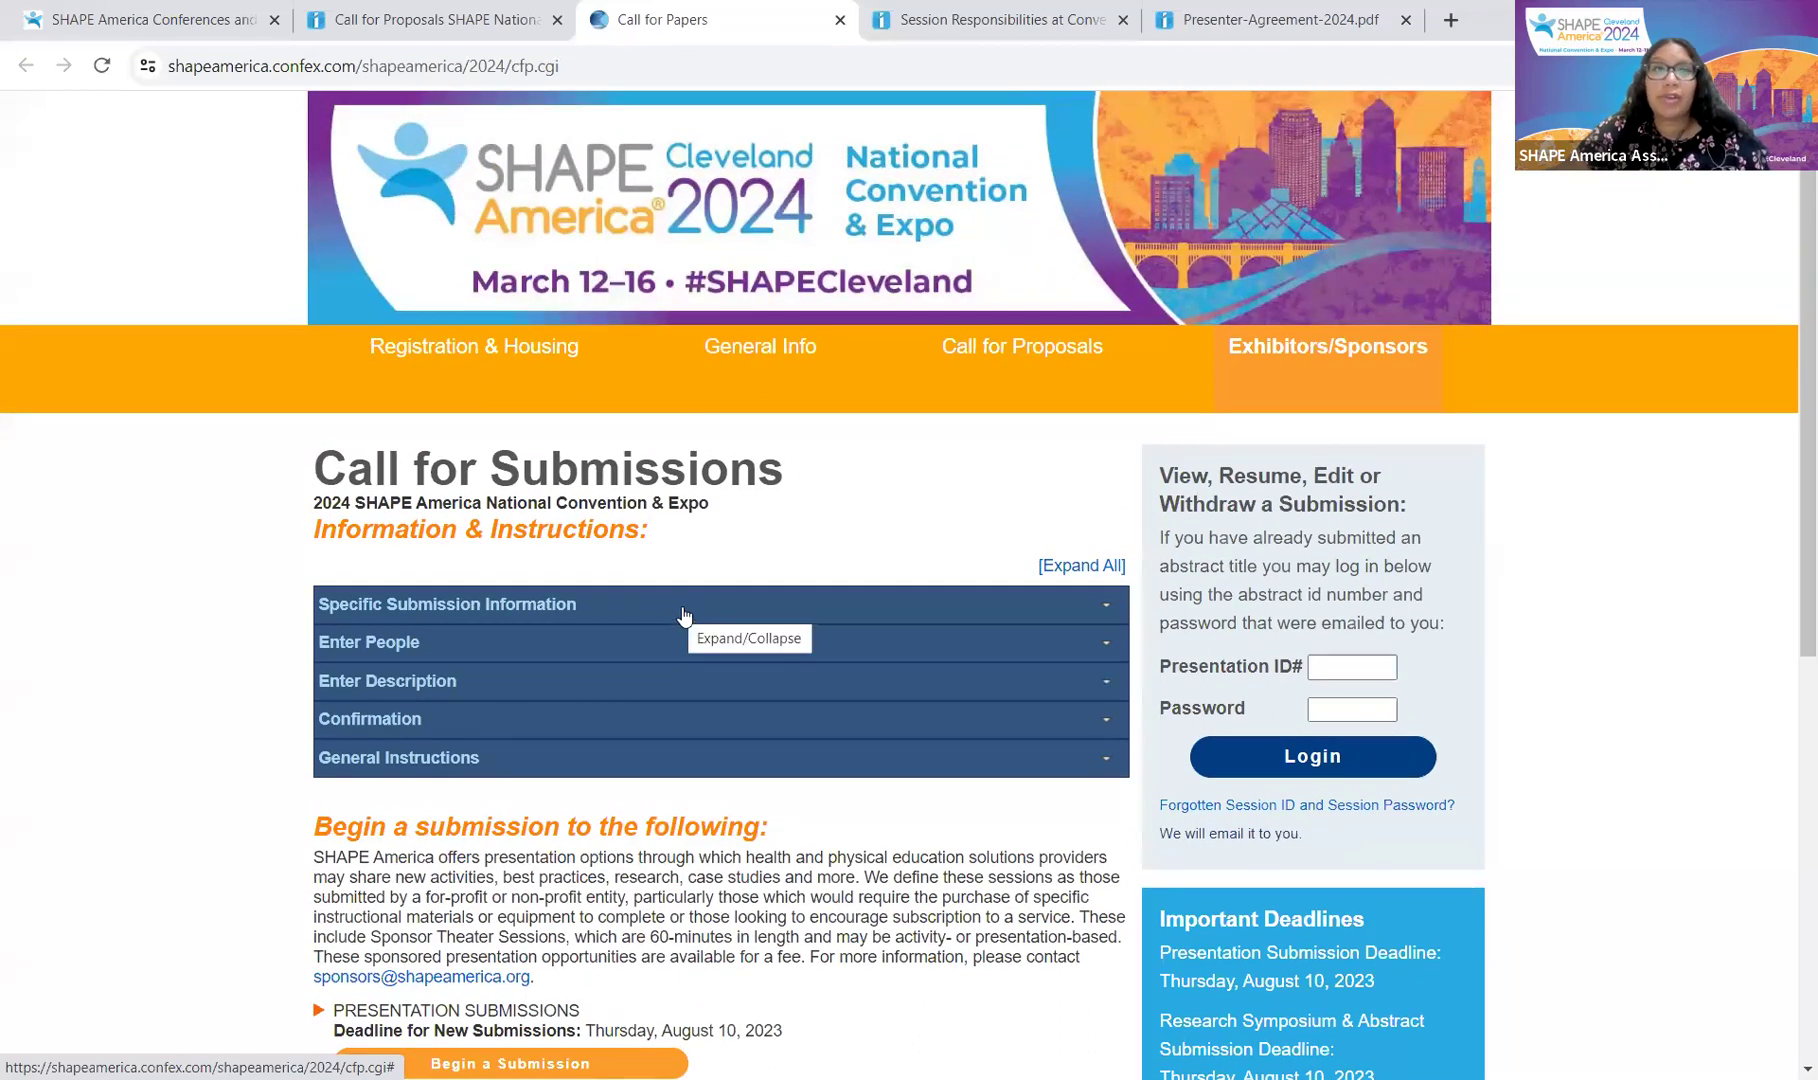
scroll(683, 614, "down", 1)
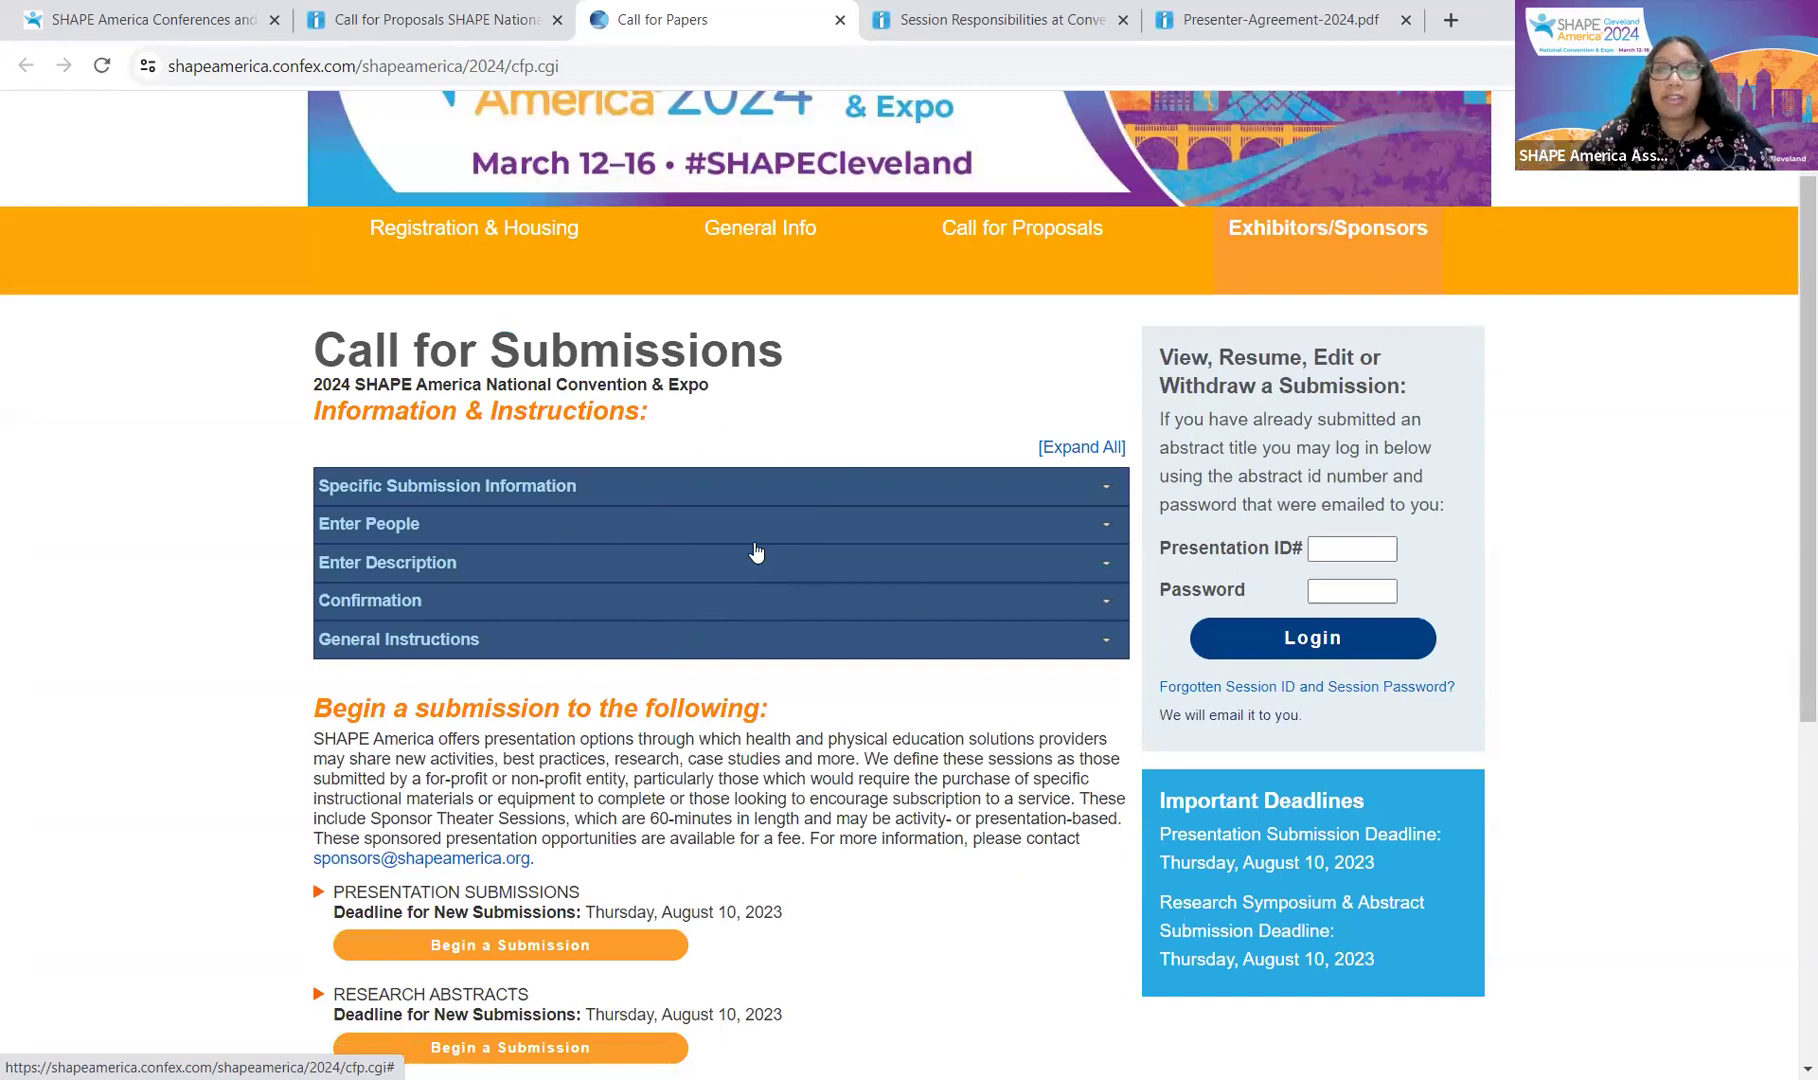
Step: Expand Specific Submission Information, Enter People, Enter Description, Confirmation and General Instructions, then reach Begin a Submission
left_click(640, 484)
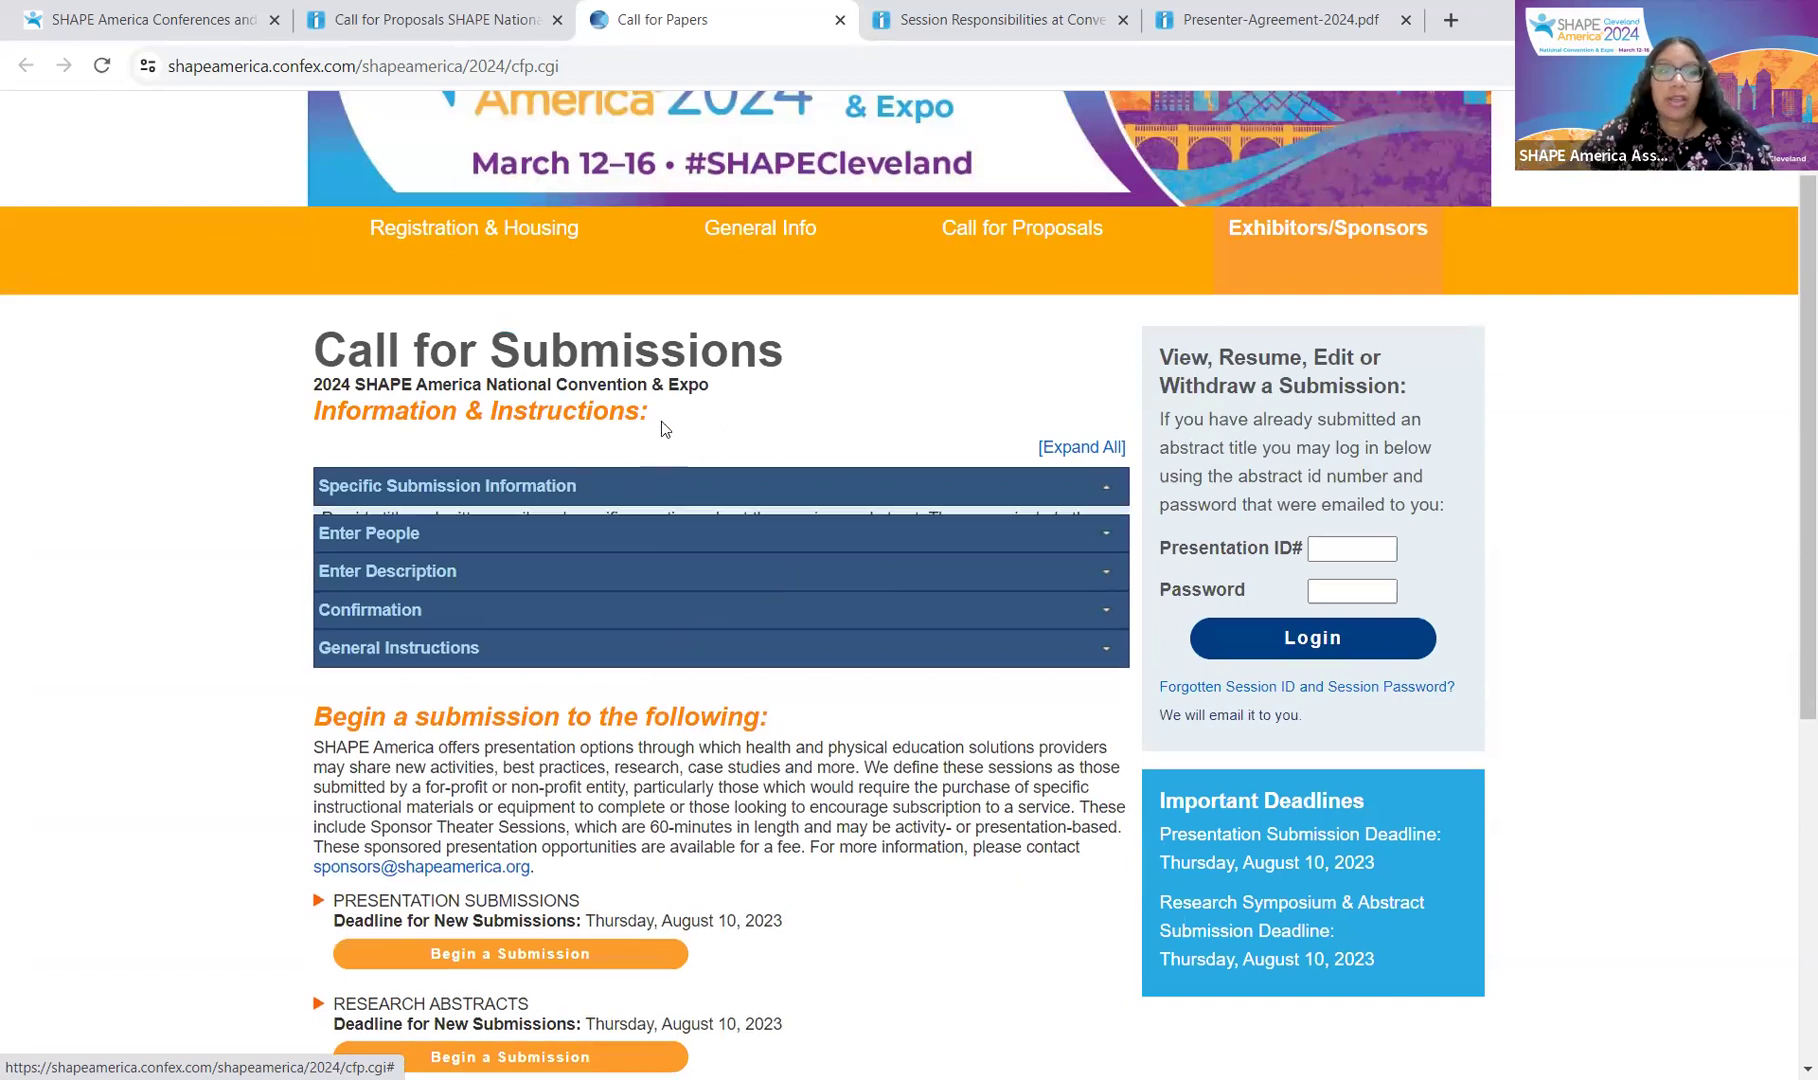
left_click(595, 603)
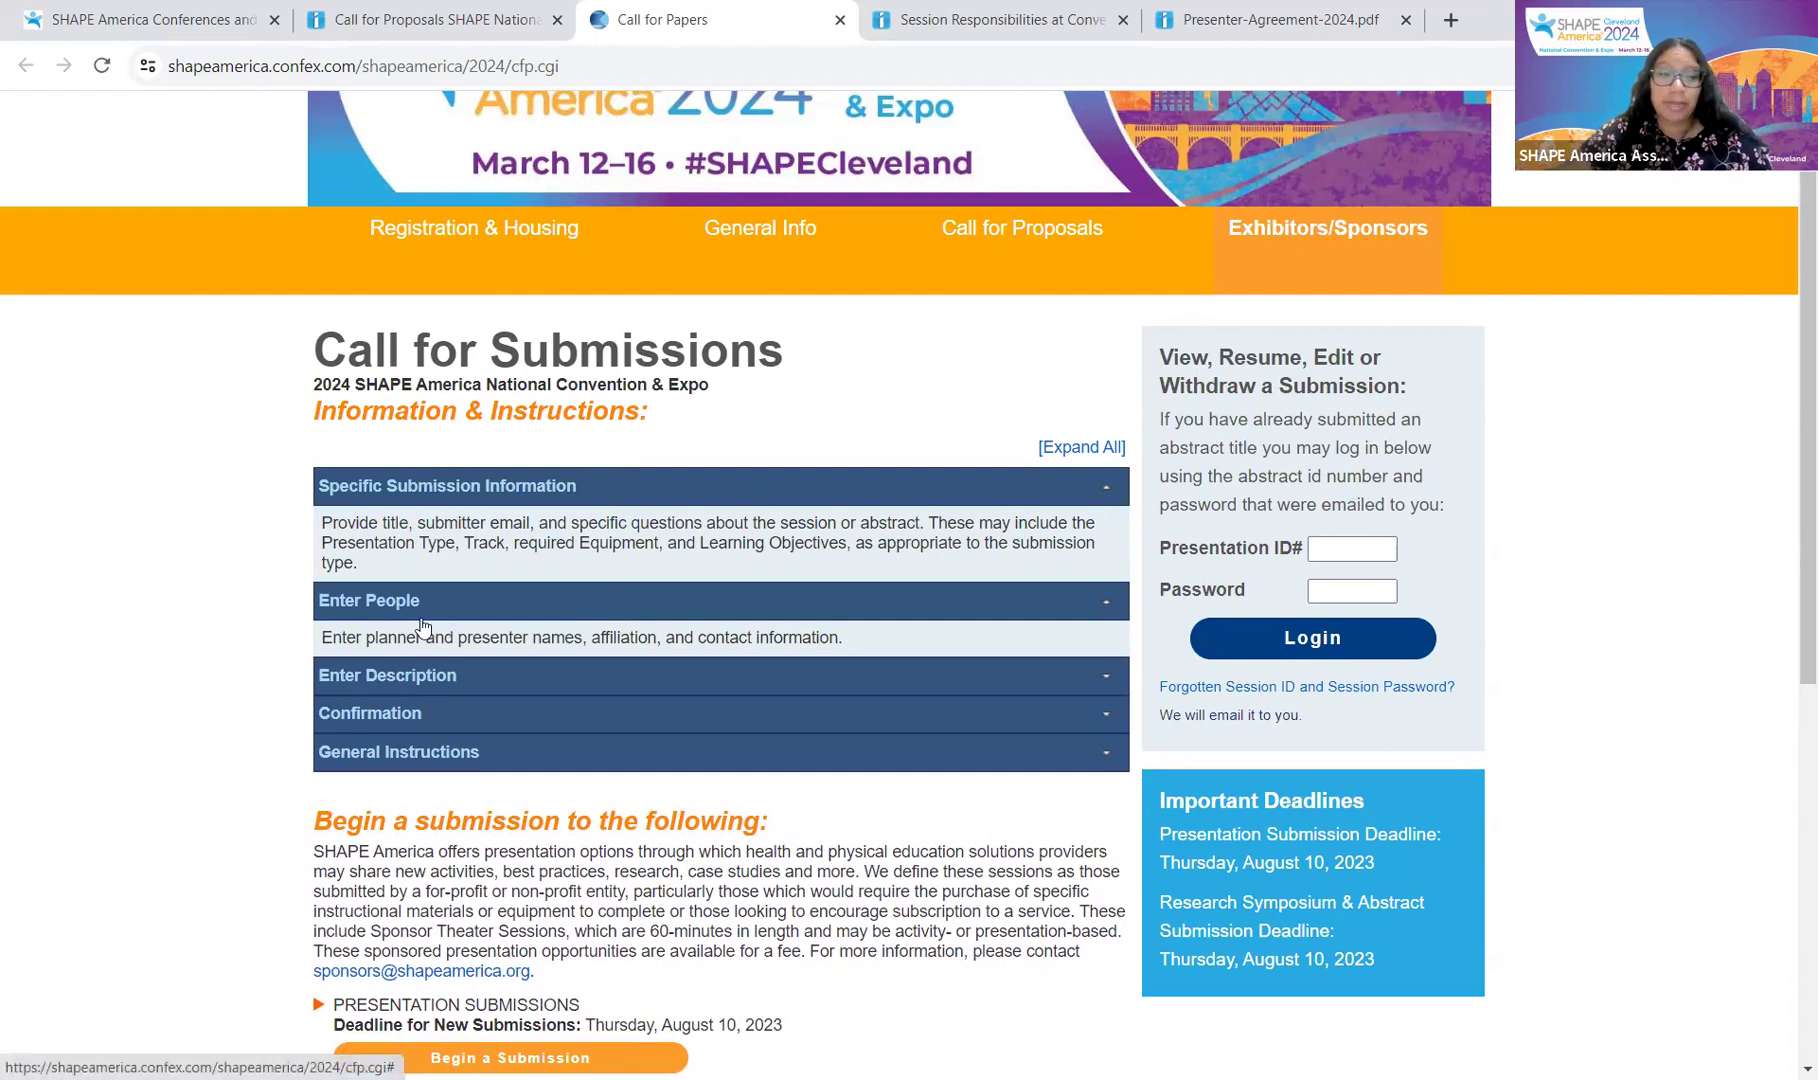
scroll(474, 600, "down", 2)
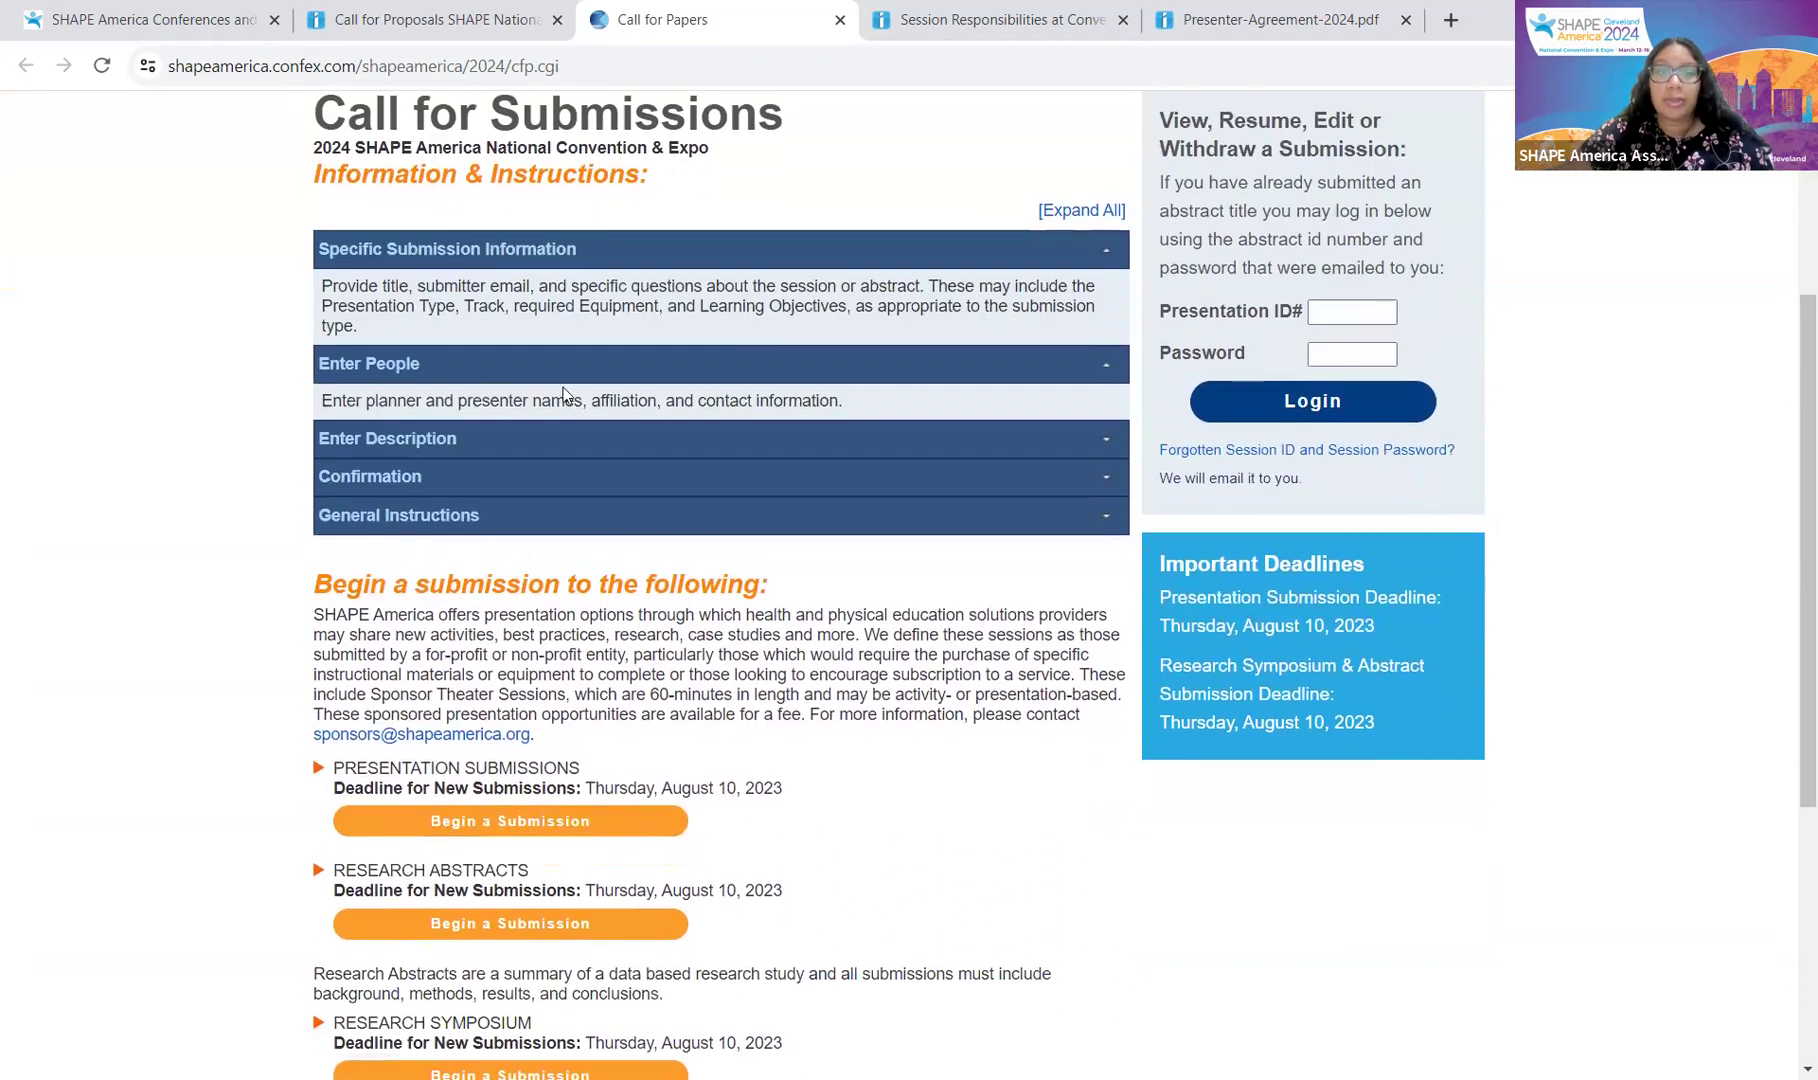
left_click(706, 441)
scroll(700, 430, "down", 1)
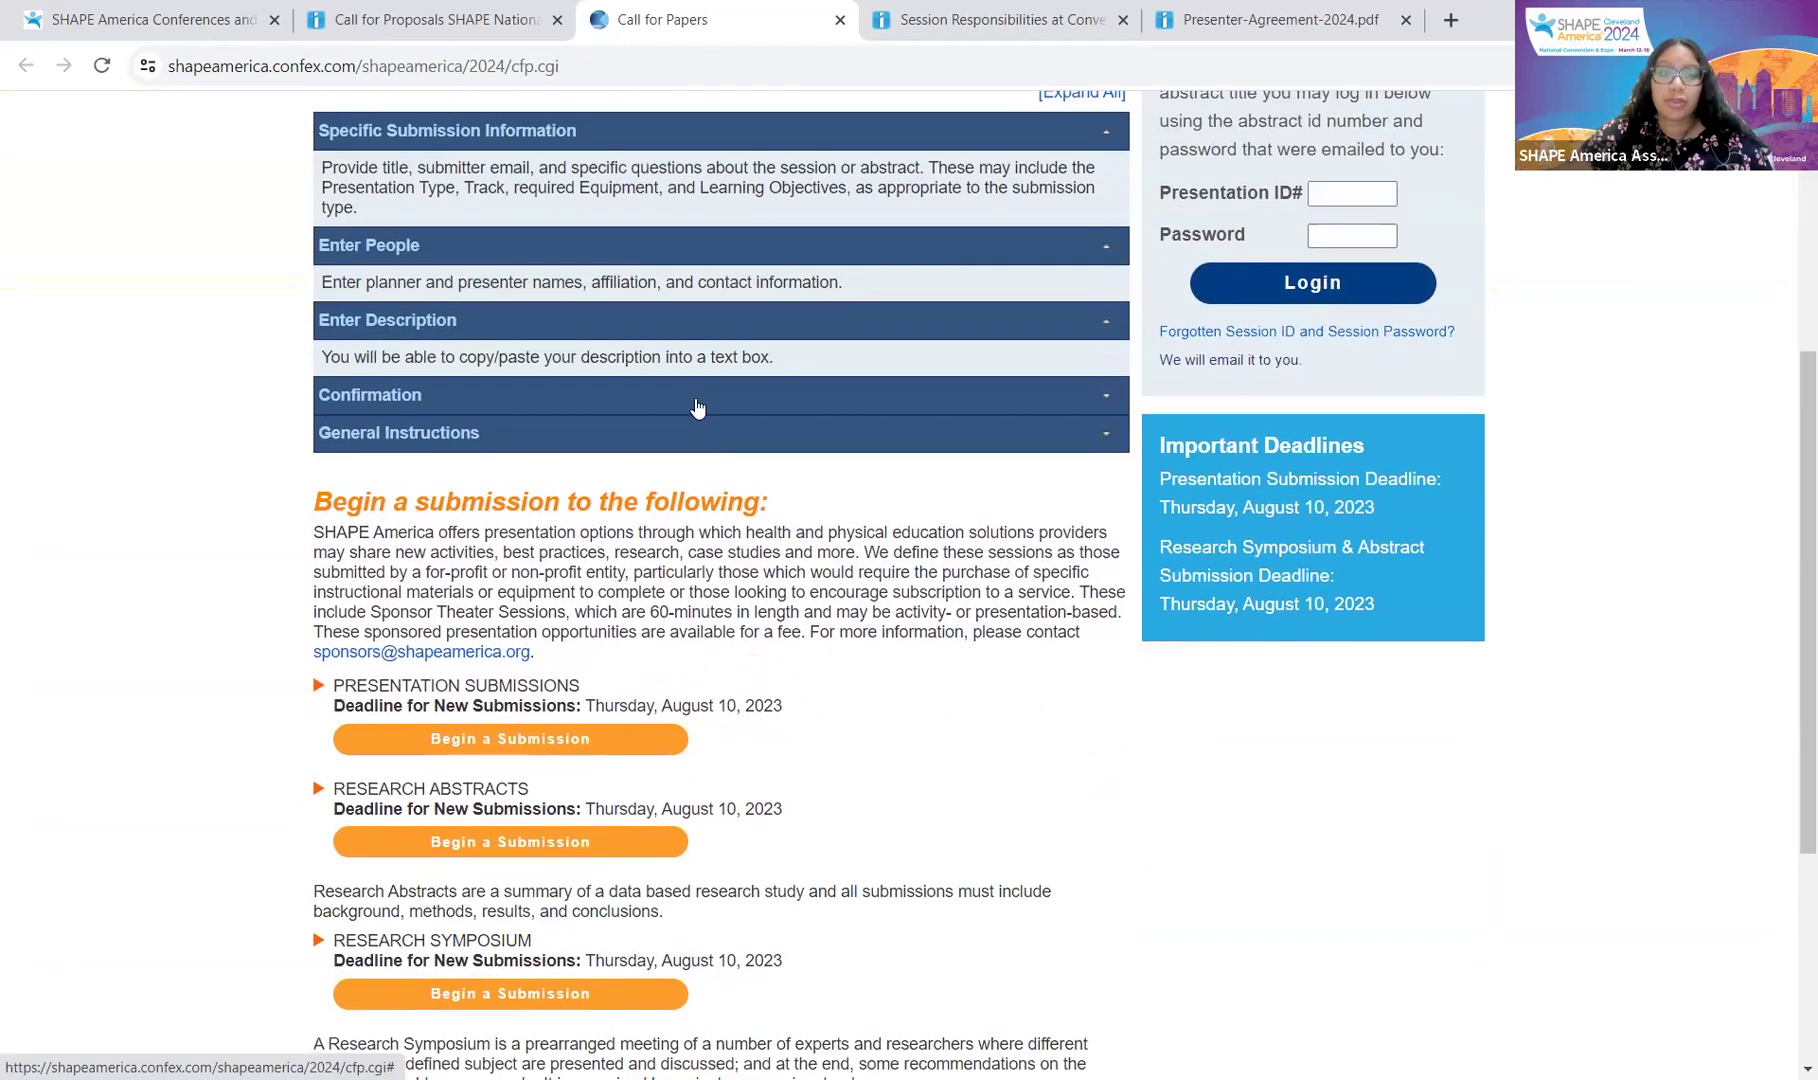
left_click(696, 405)
scroll(696, 405, "down", 1)
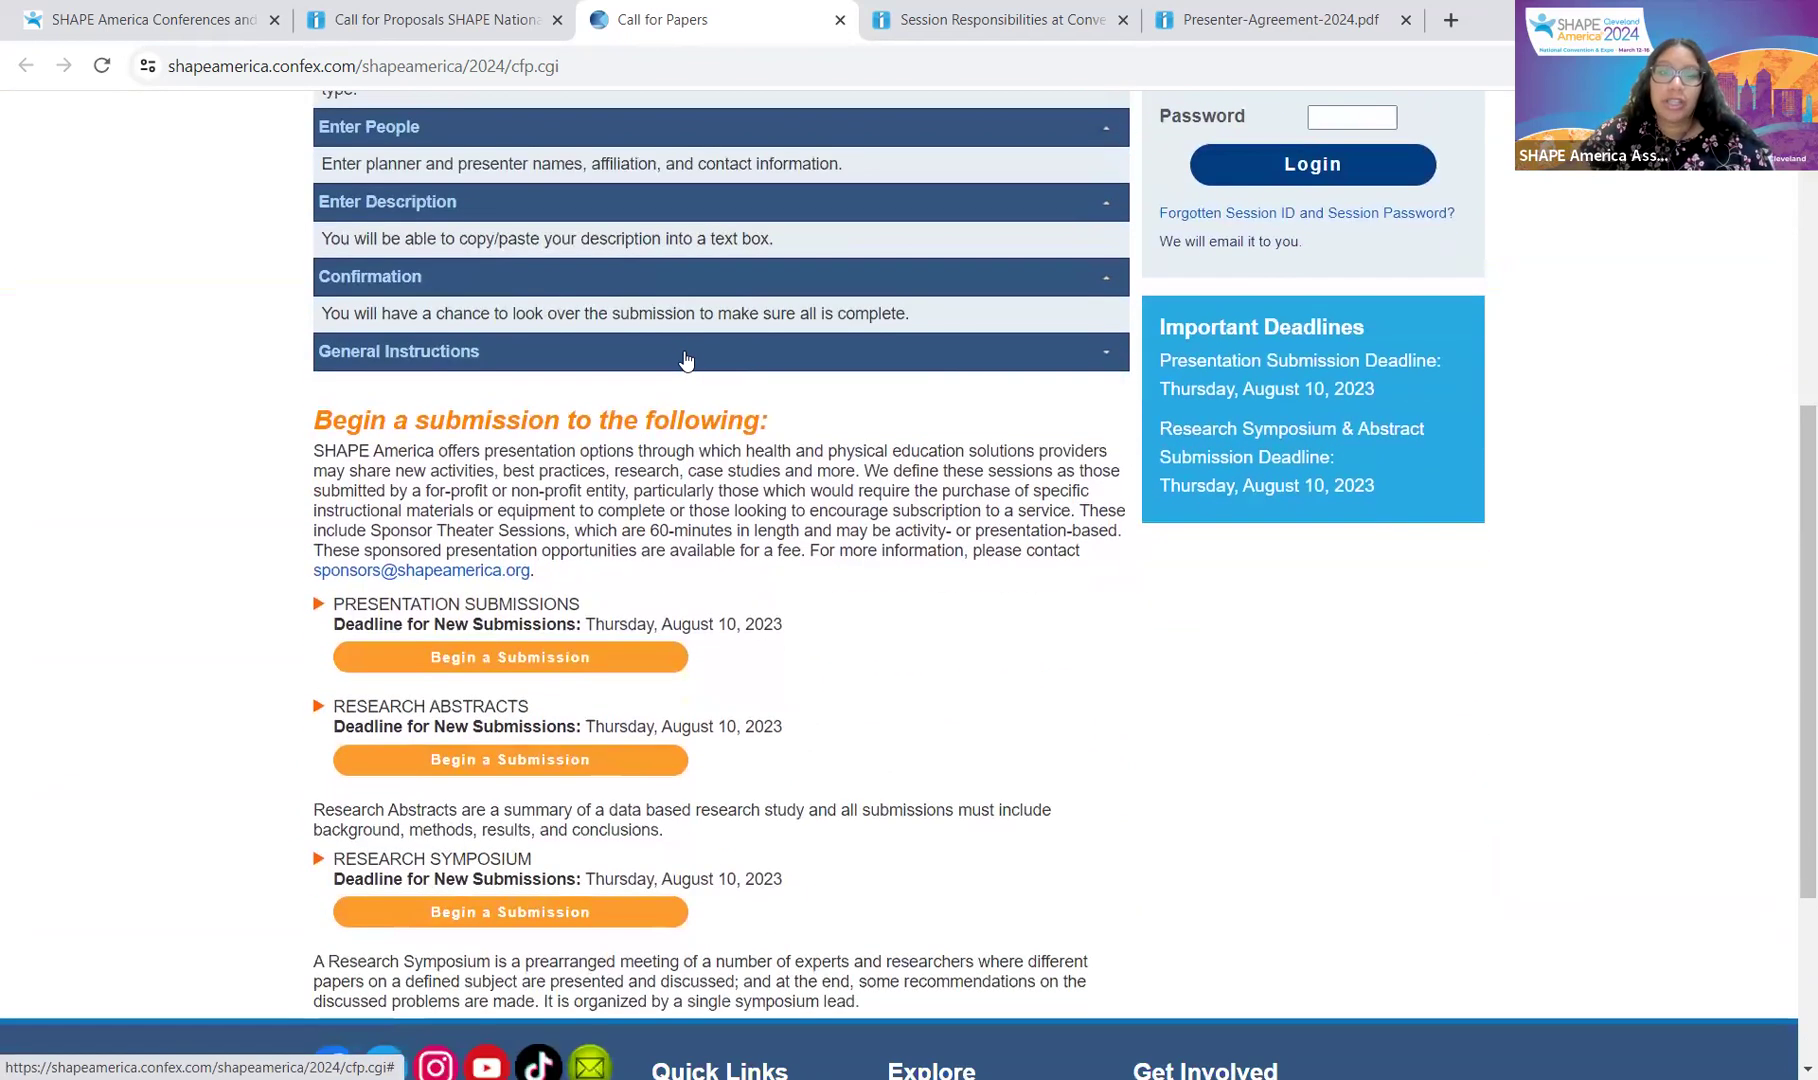
left_click(689, 352)
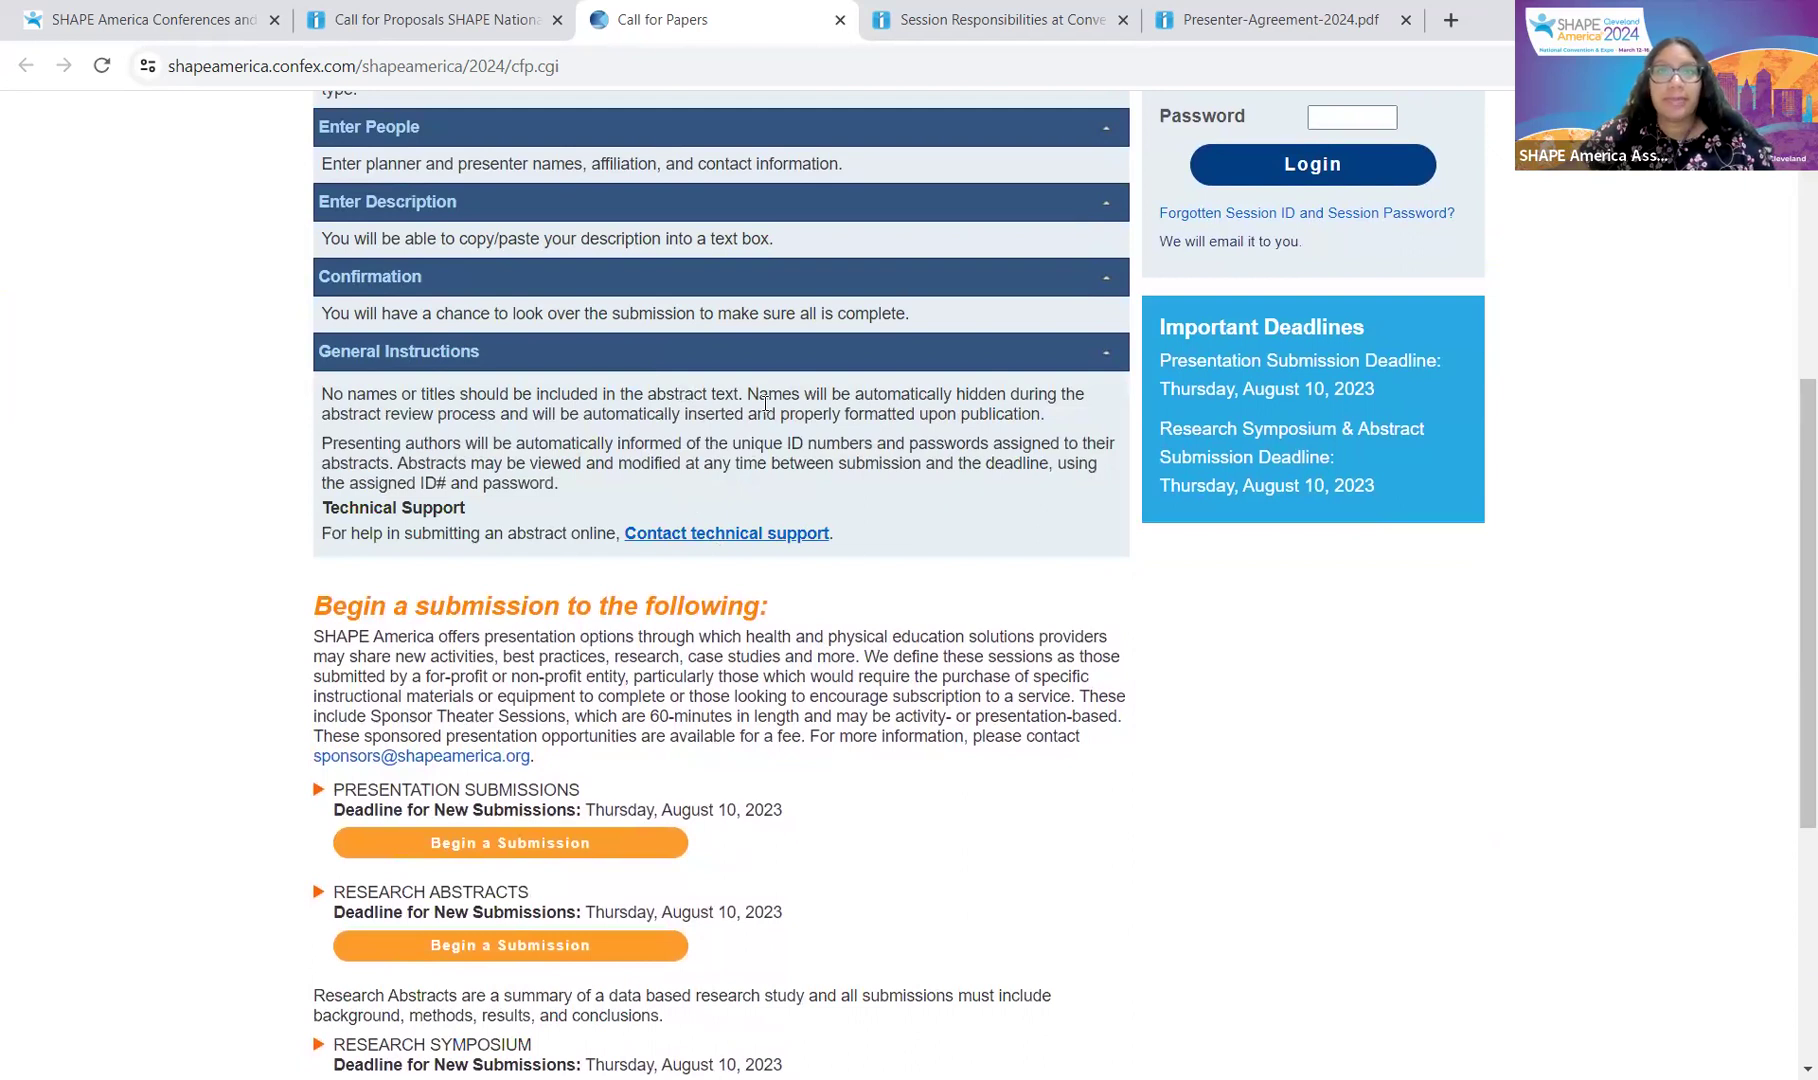
scroll(779, 414, "down", 1)
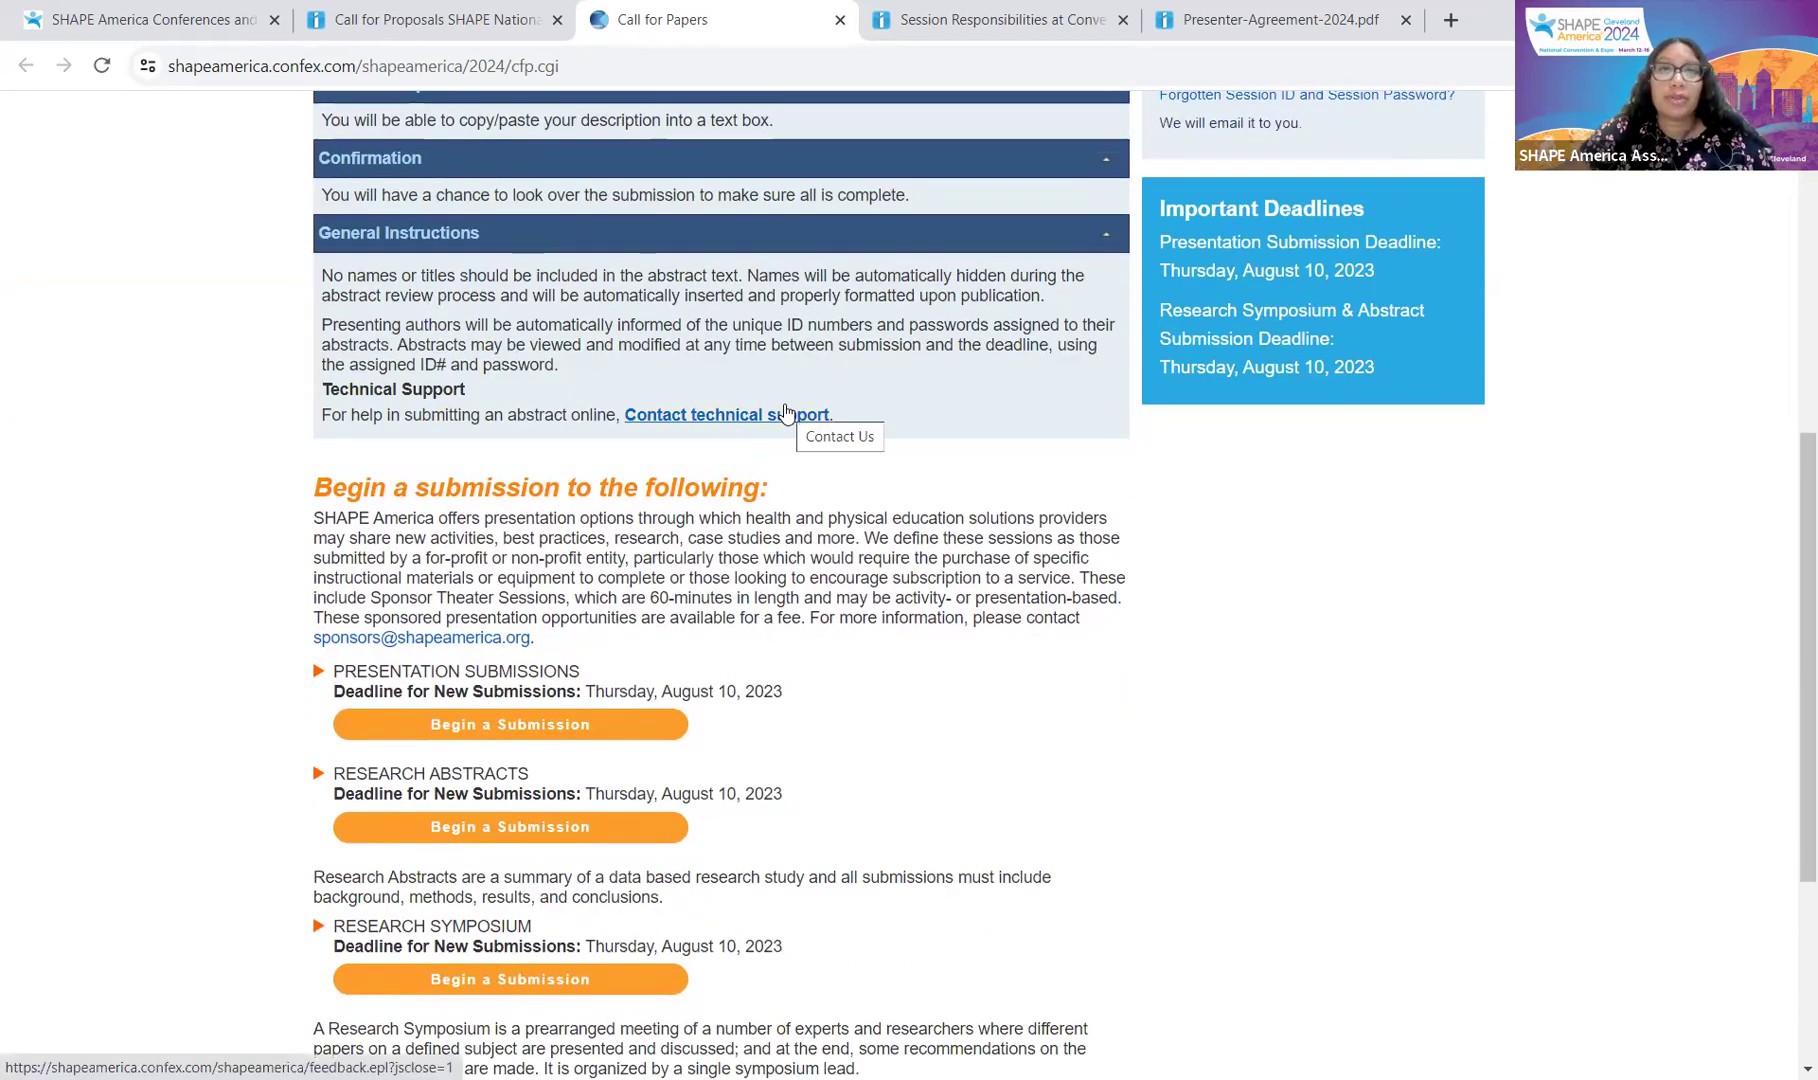
scroll(625, 730, "down", 1)
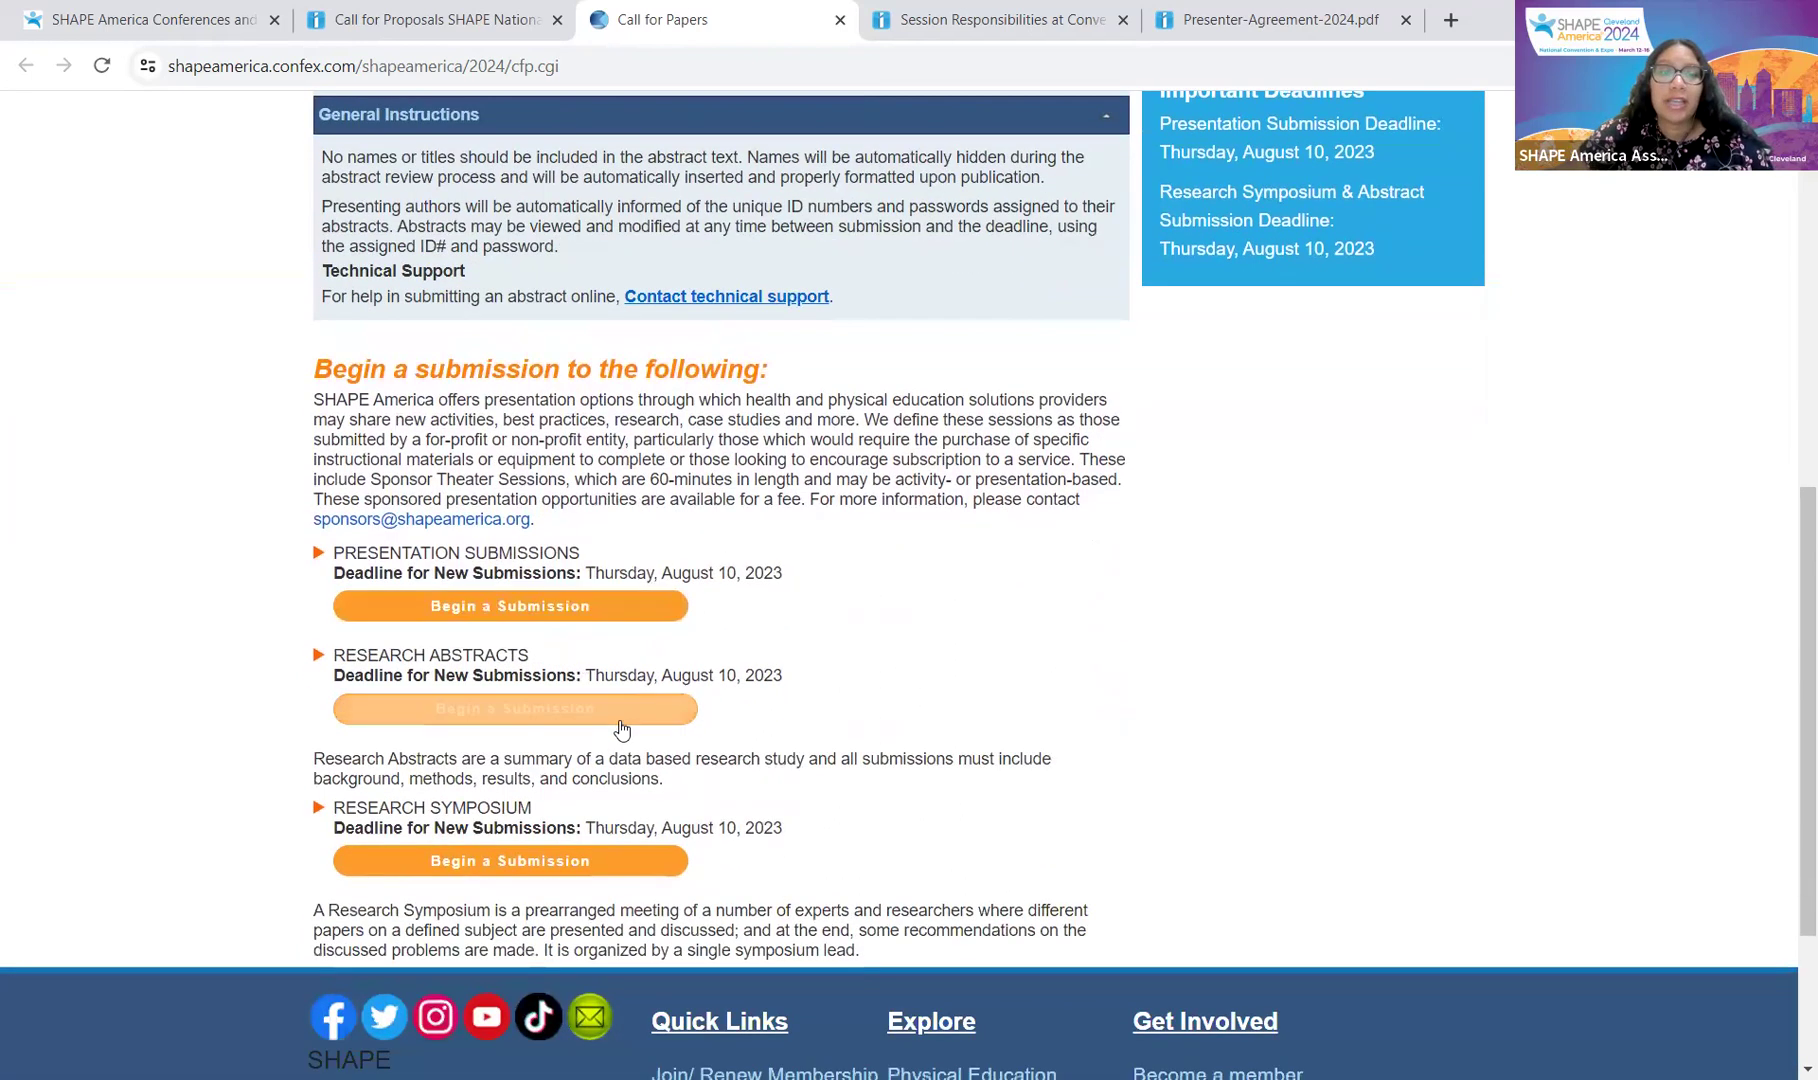
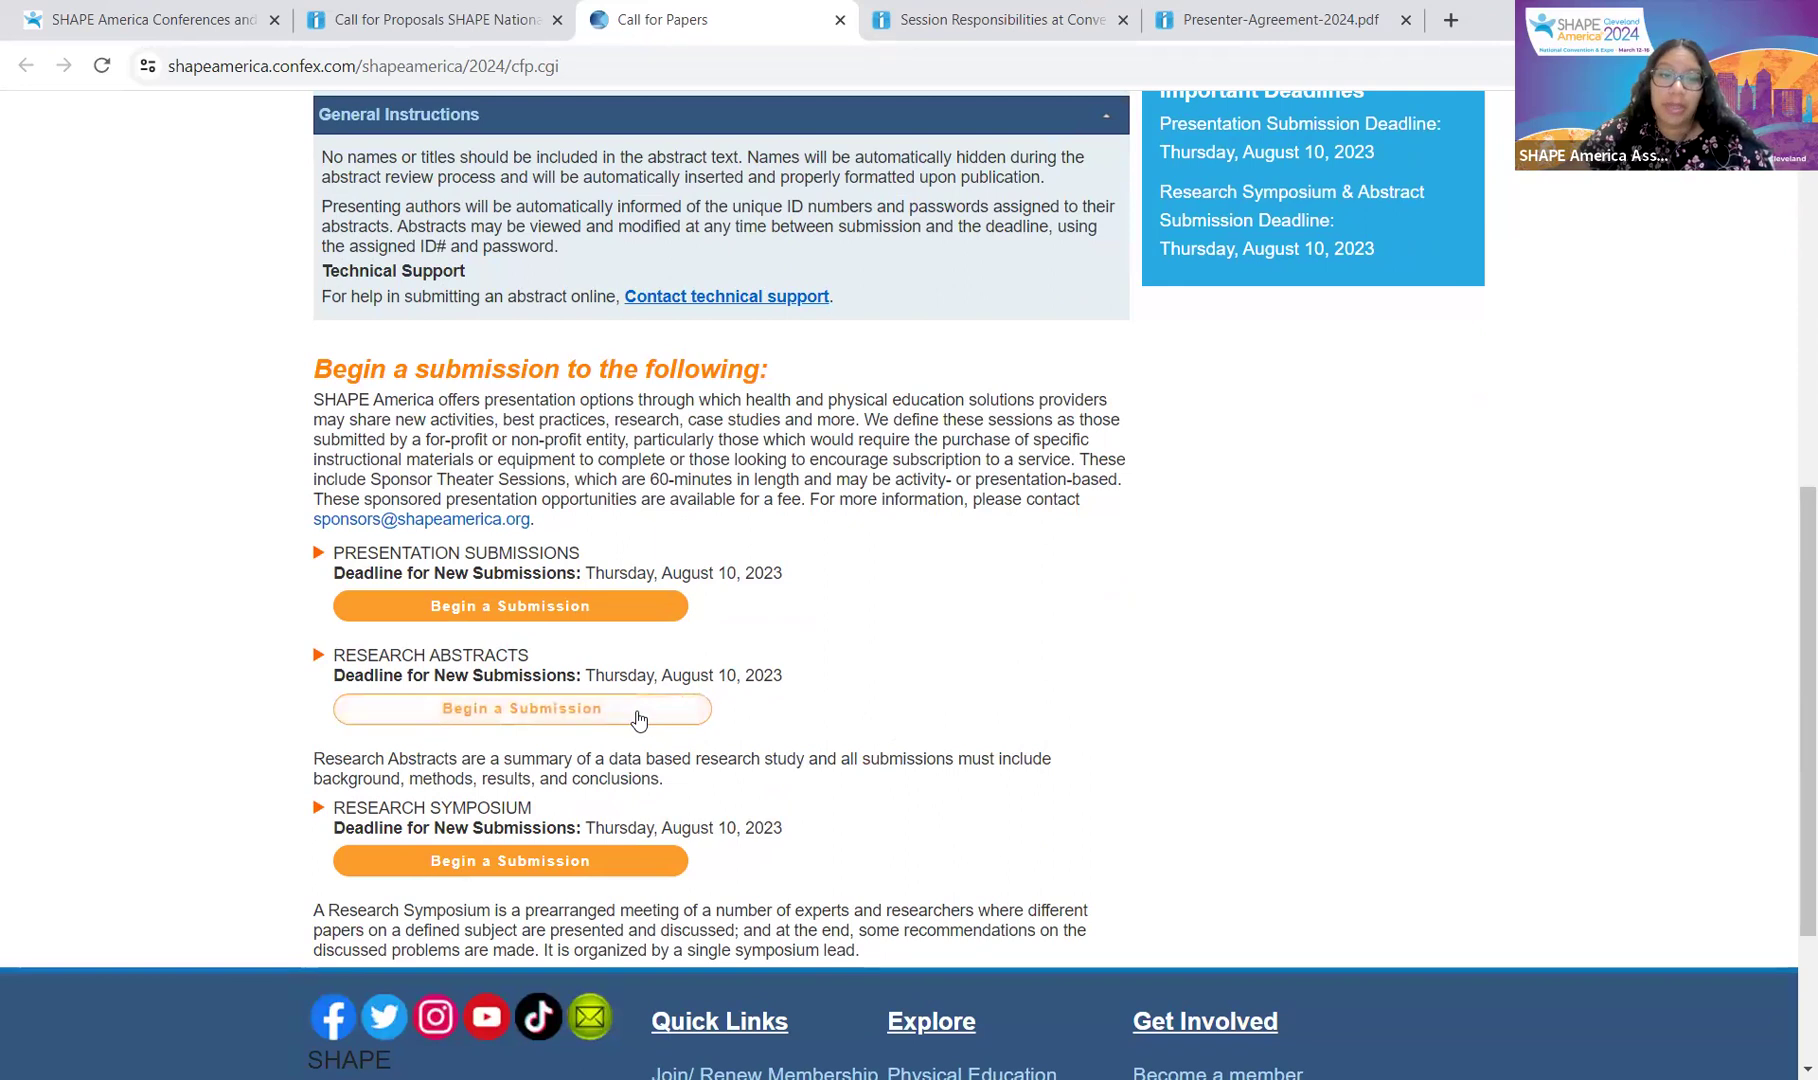
Step: Begin a new Research Abstracts submission from the Call for Papers page
left_click(597, 718)
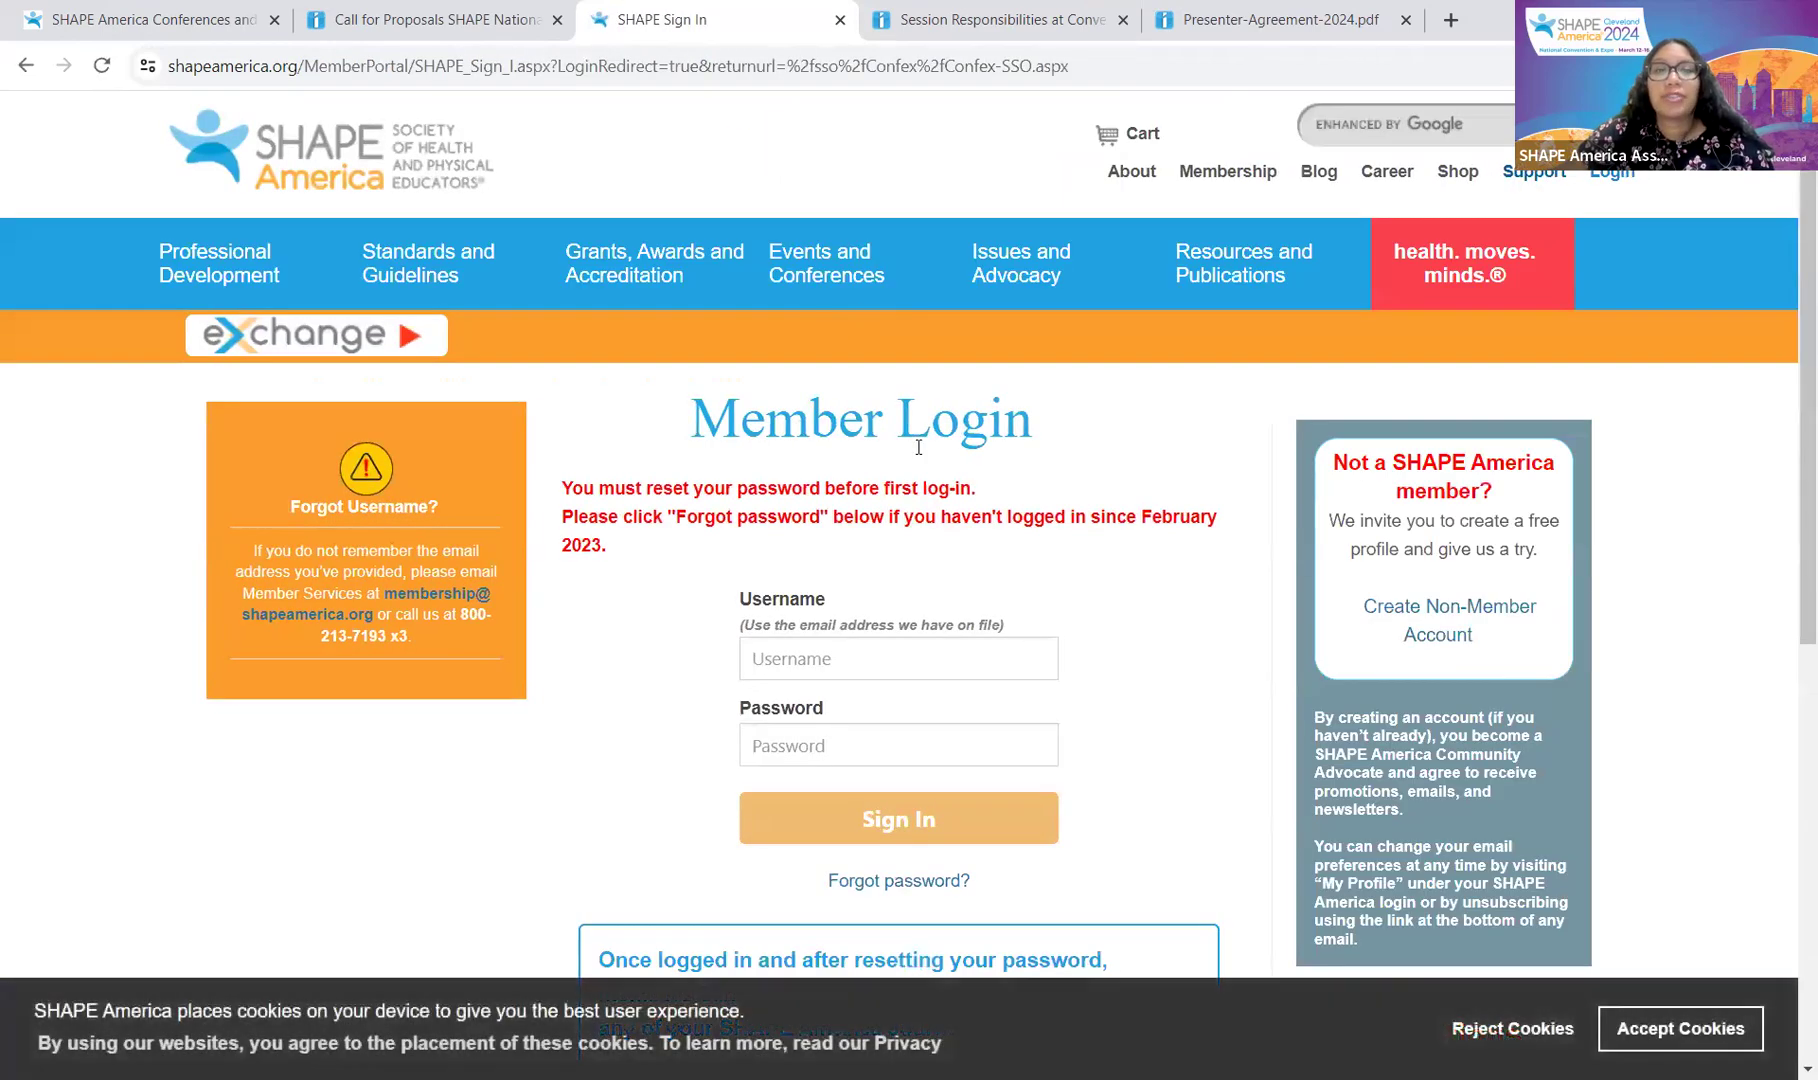
scroll(1010, 462, "down", 2)
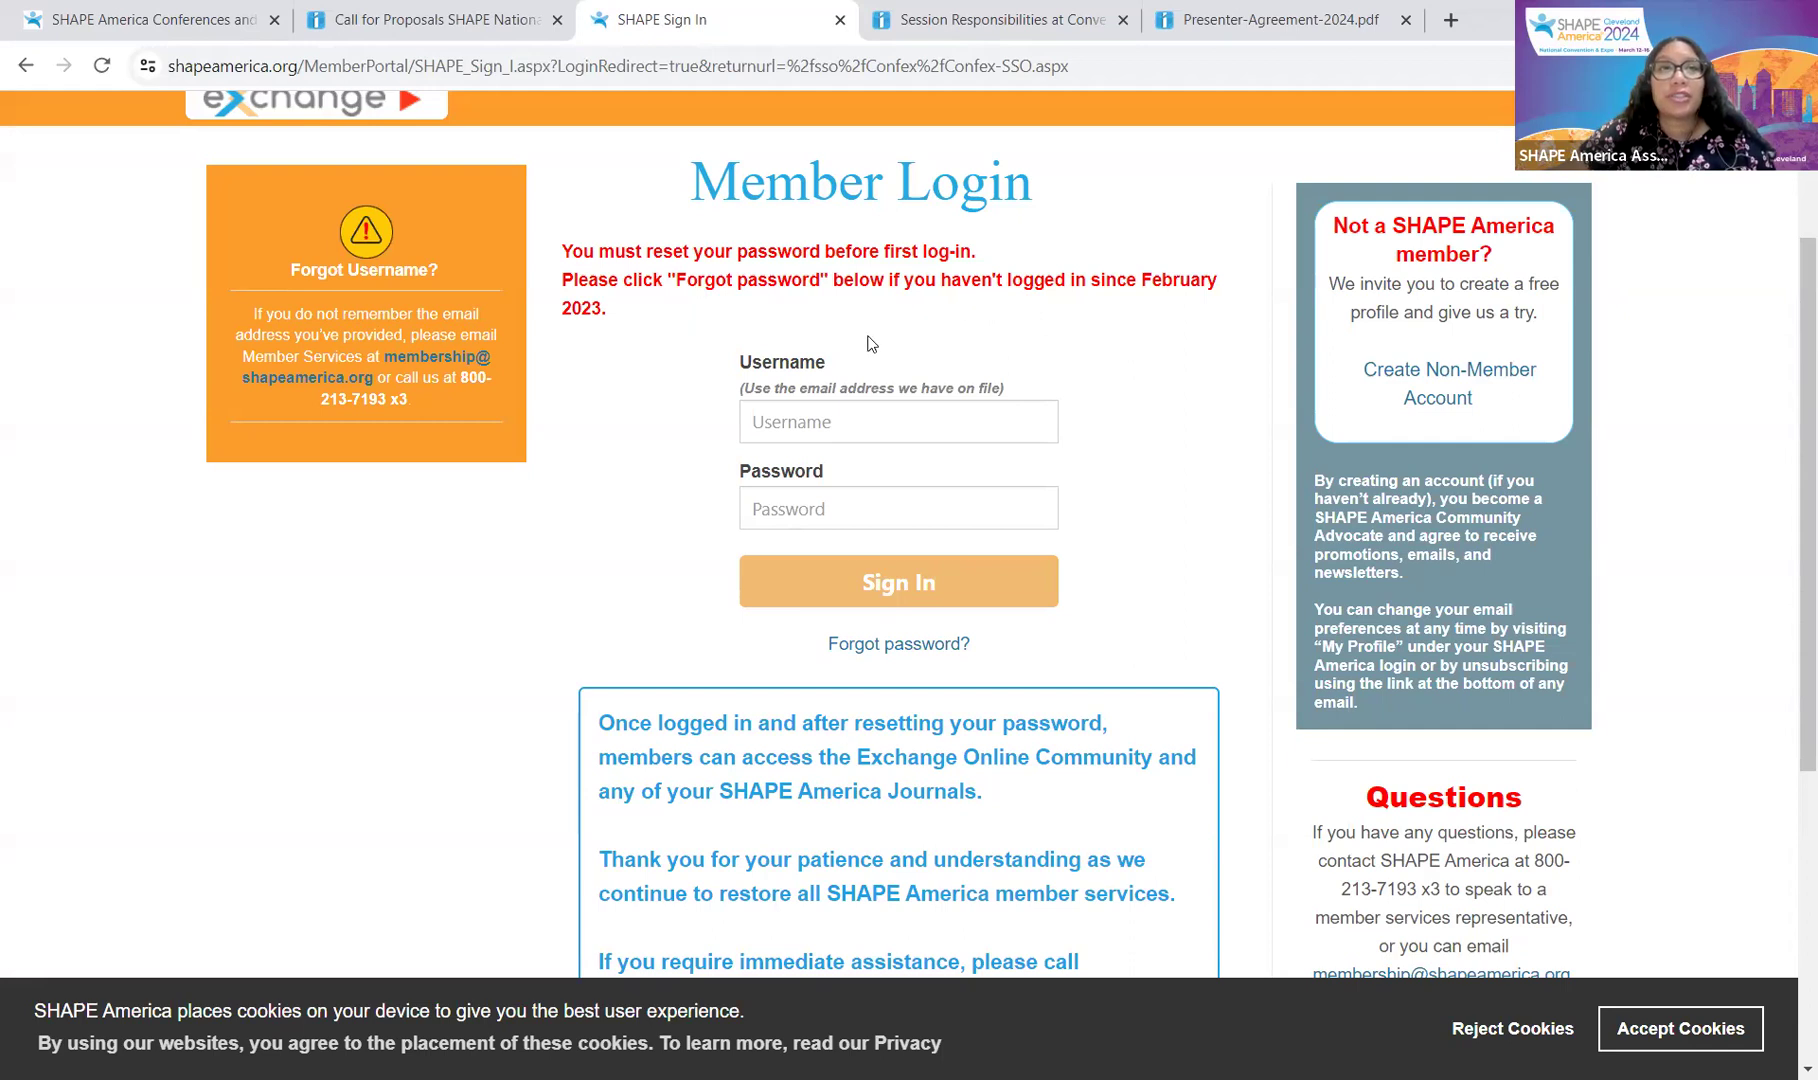
Step: Sign in to the SHAPE America Member Portal with the member's e-mail and password
left_click(903, 422)
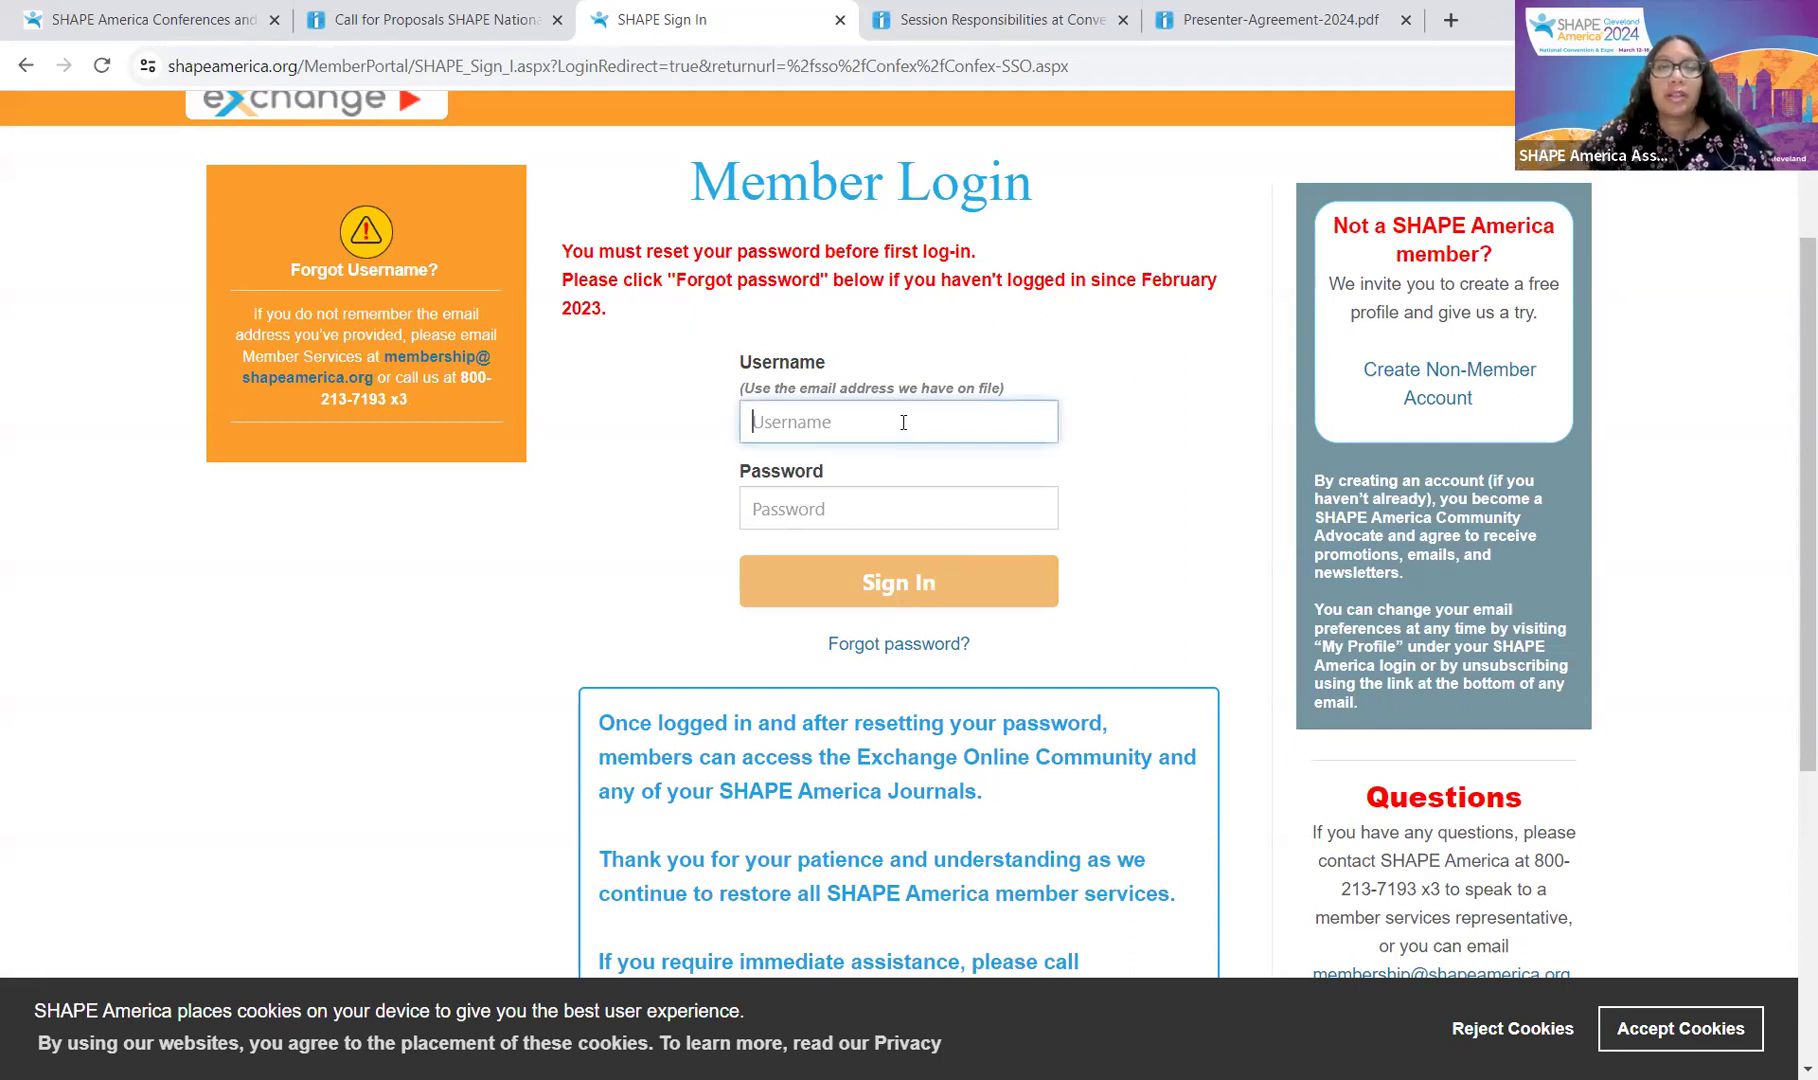
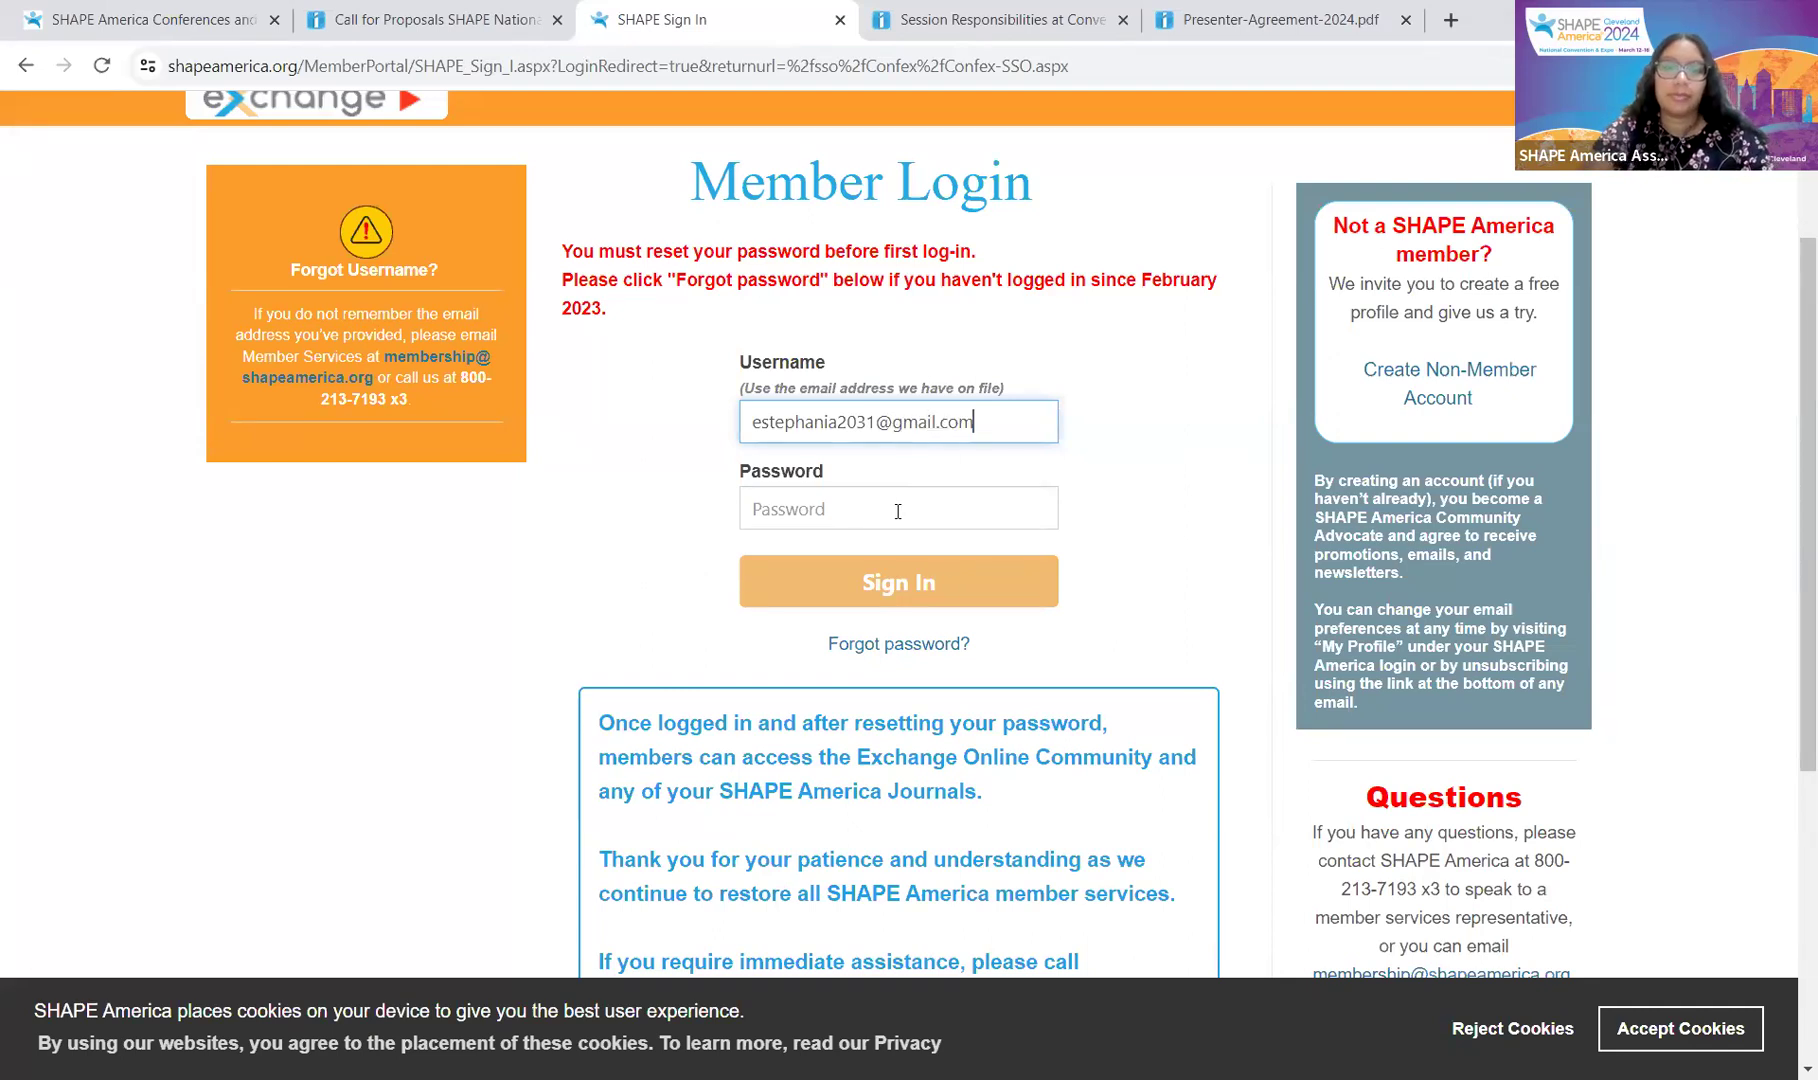
left_click(882, 511)
type("•••••••")
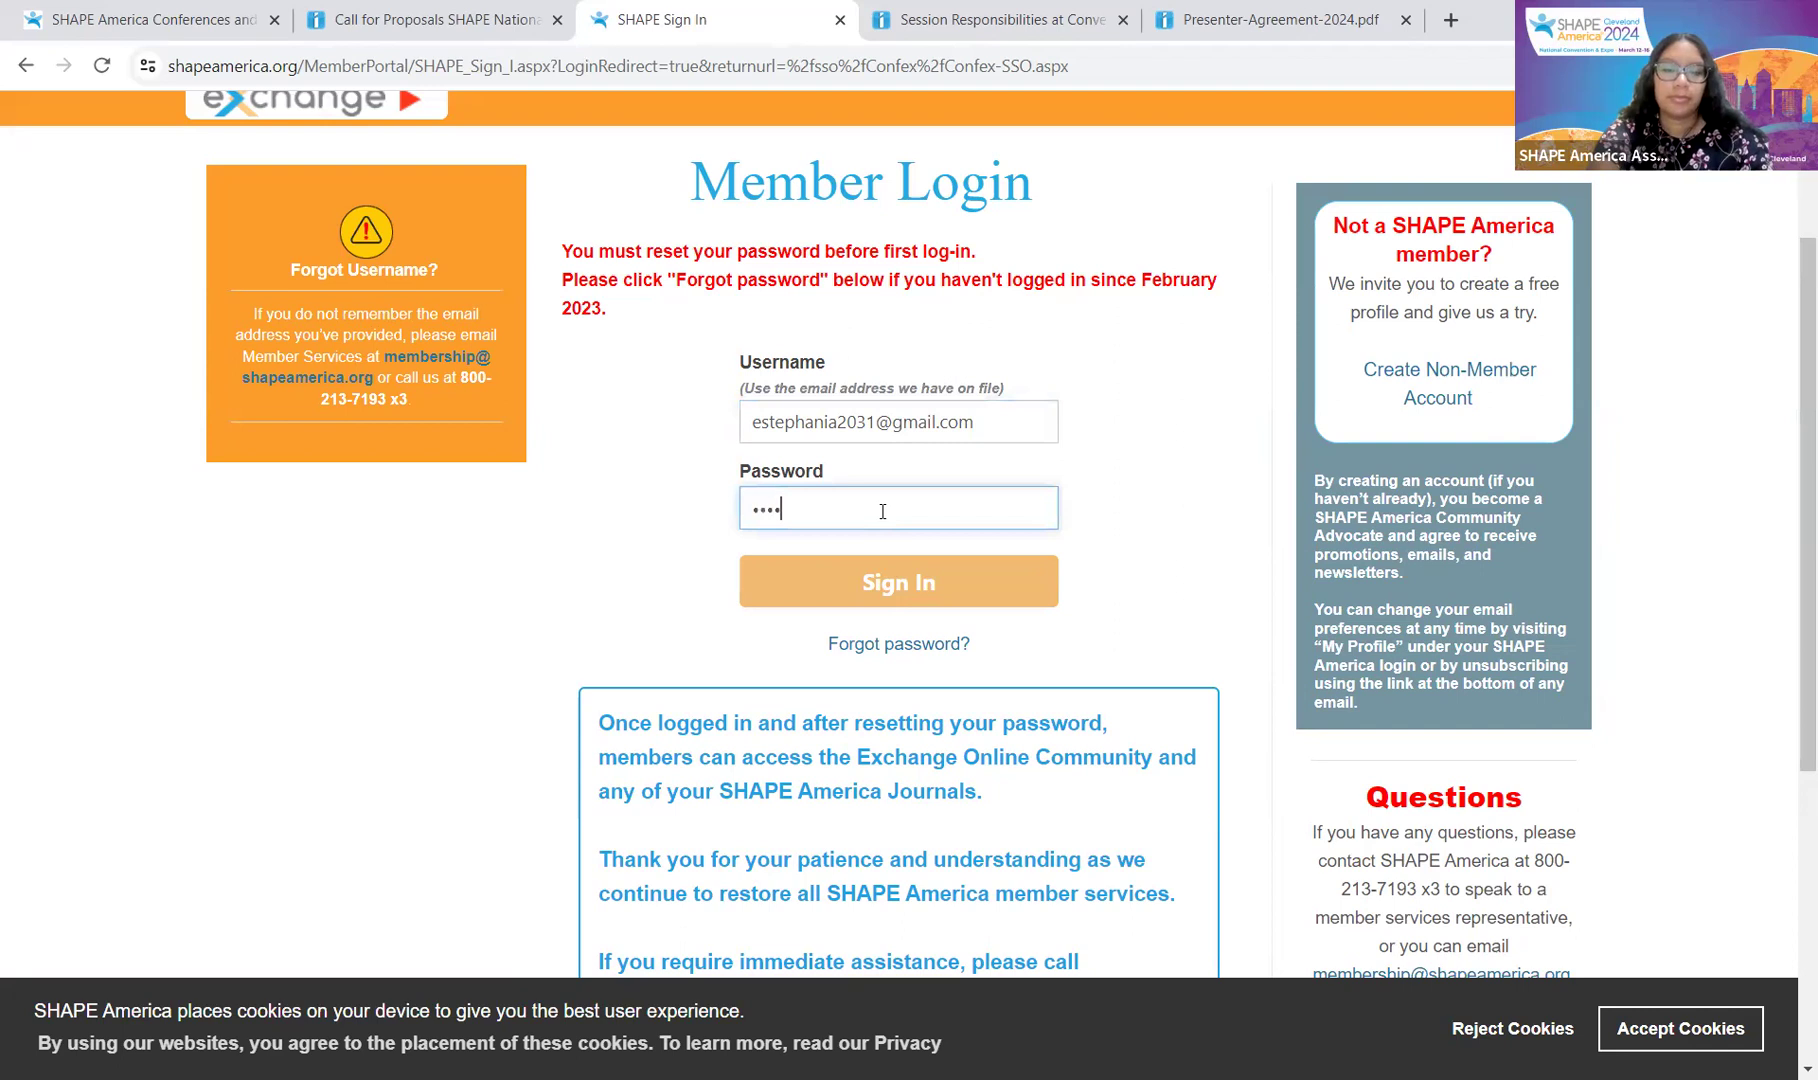
type("•")
left_click(926, 586)
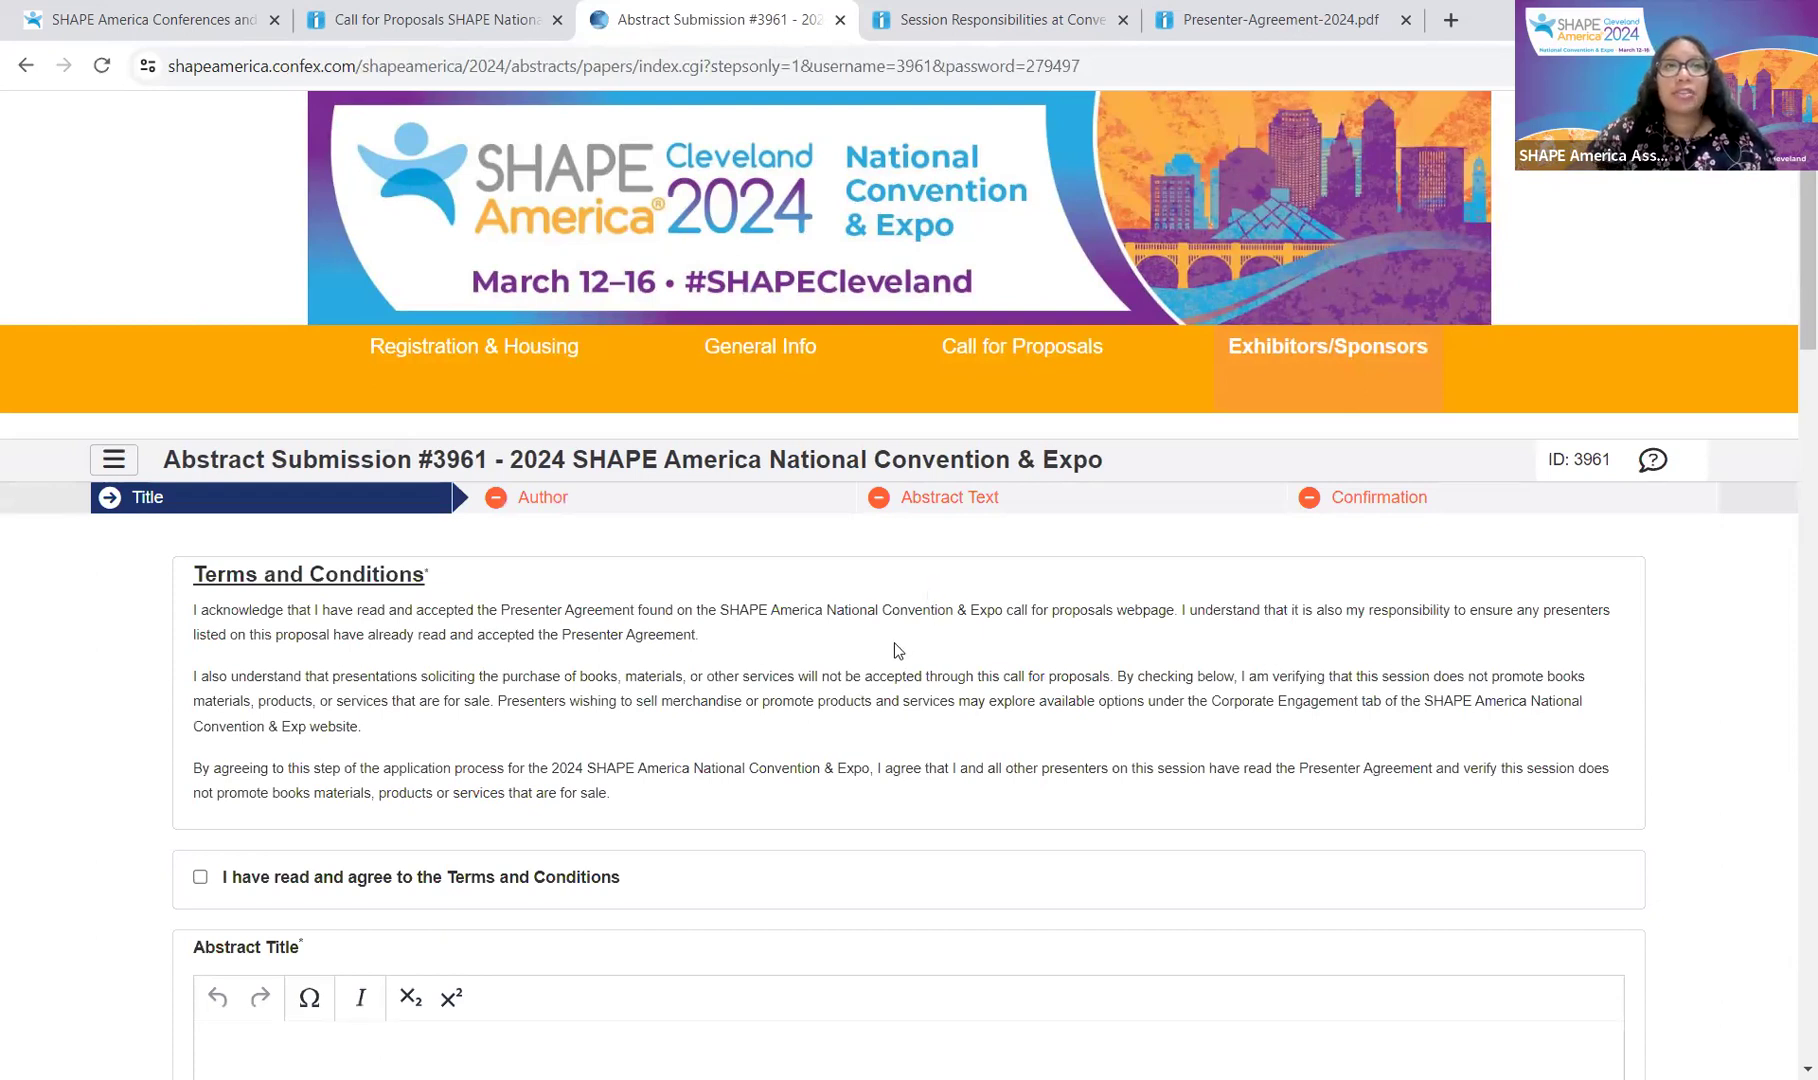
Step: Scroll down the submission form past Terms and Conditions to the Abstract Title box
scroll(893, 642, "down", 1)
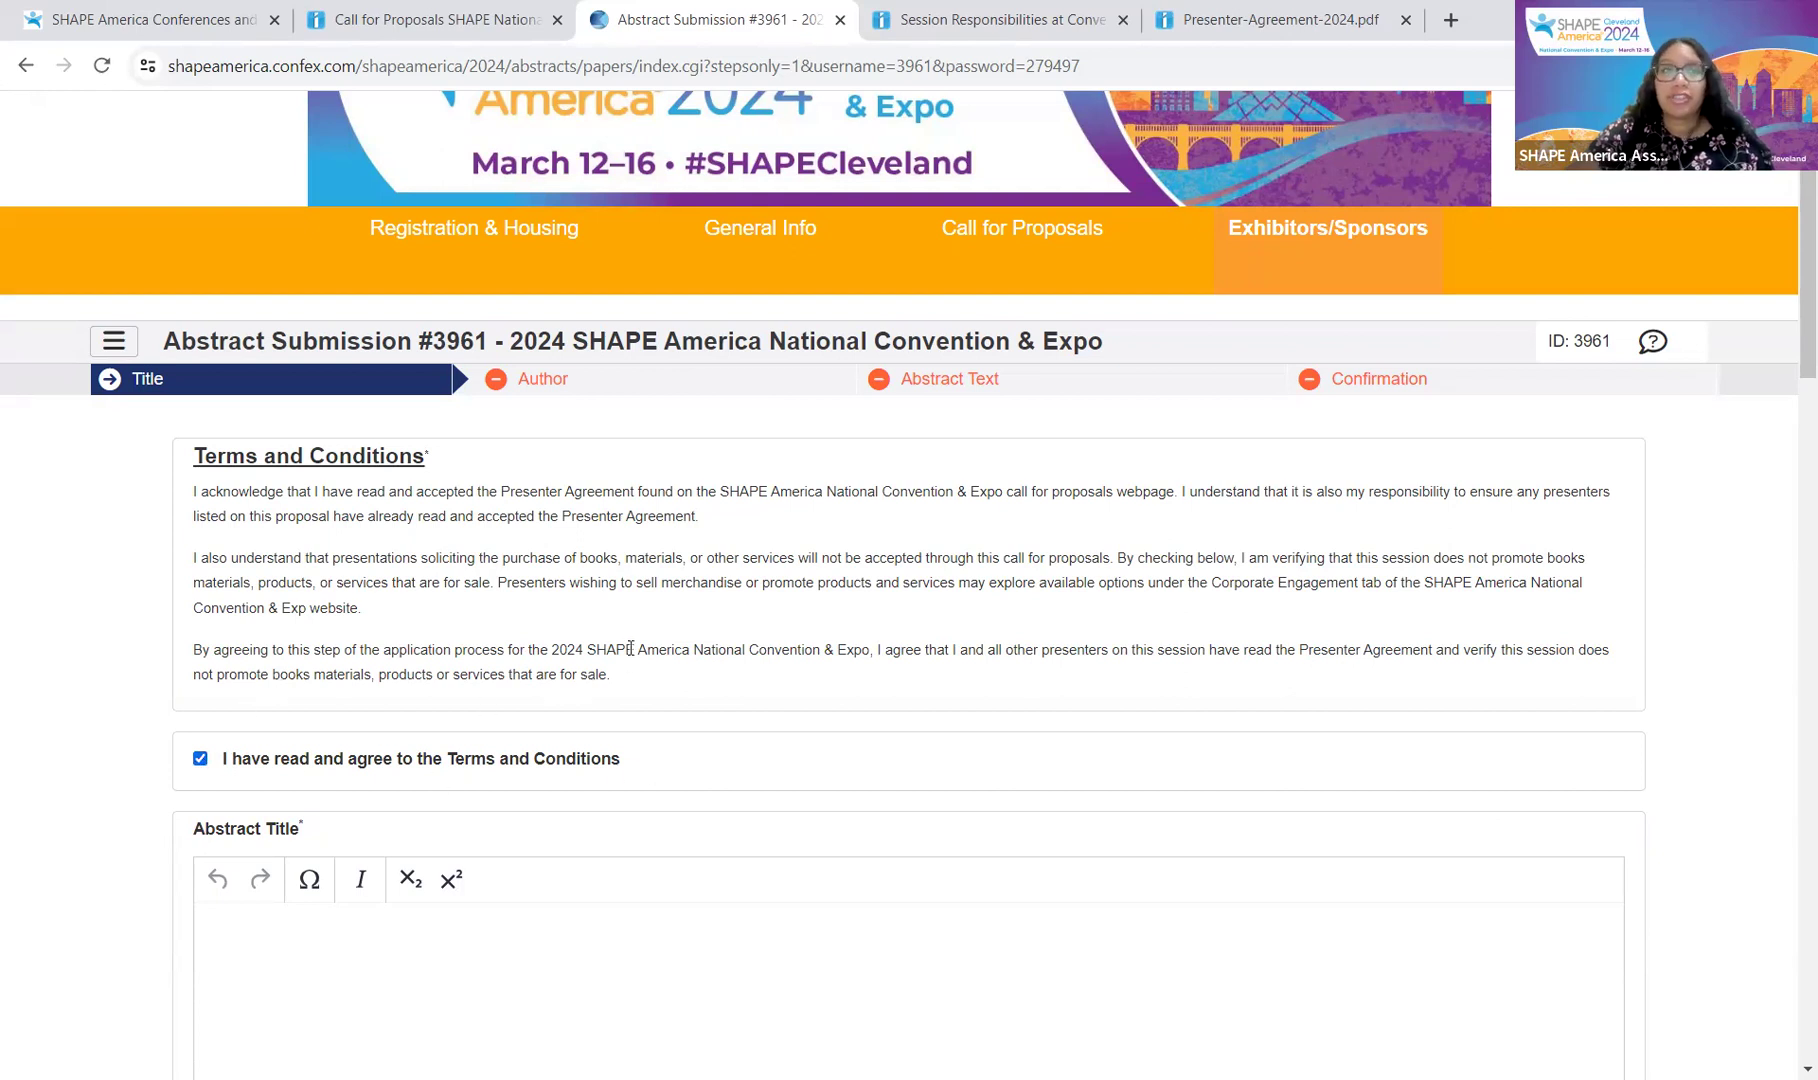
scroll(773, 561, "down", 4)
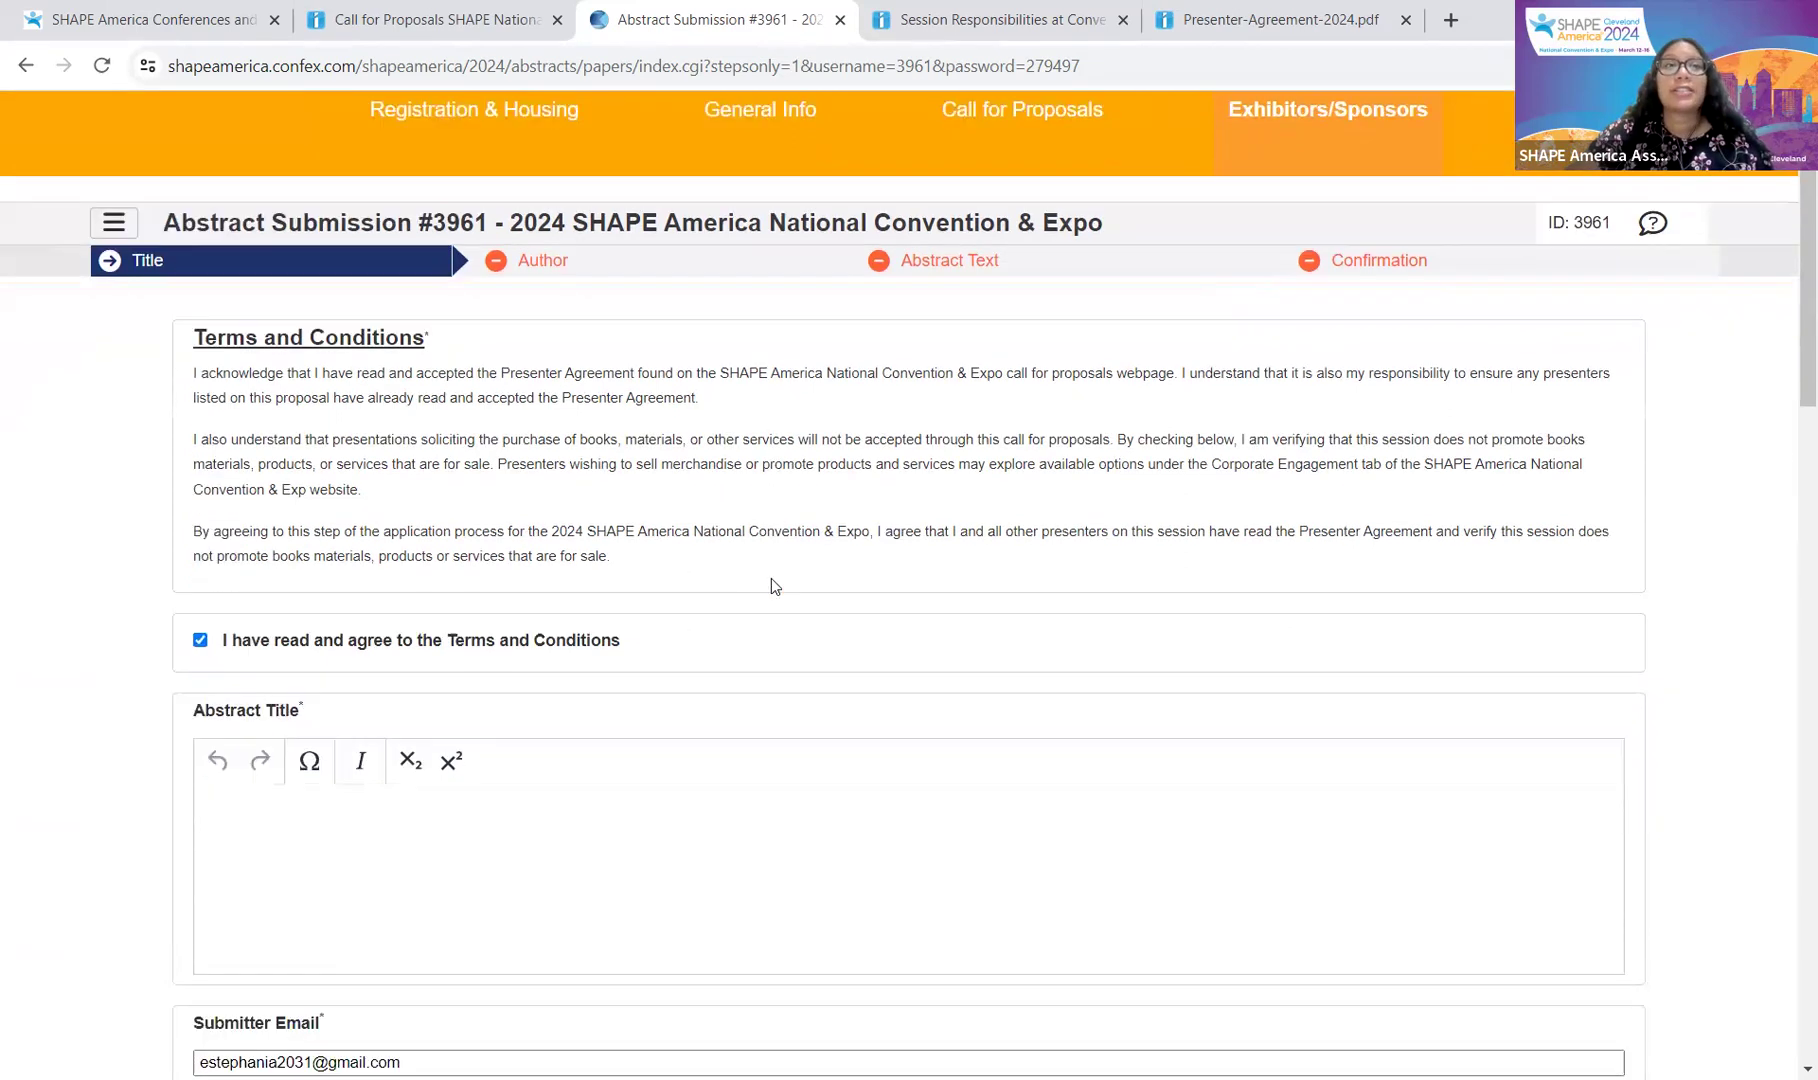
scroll(774, 584, "down", 1)
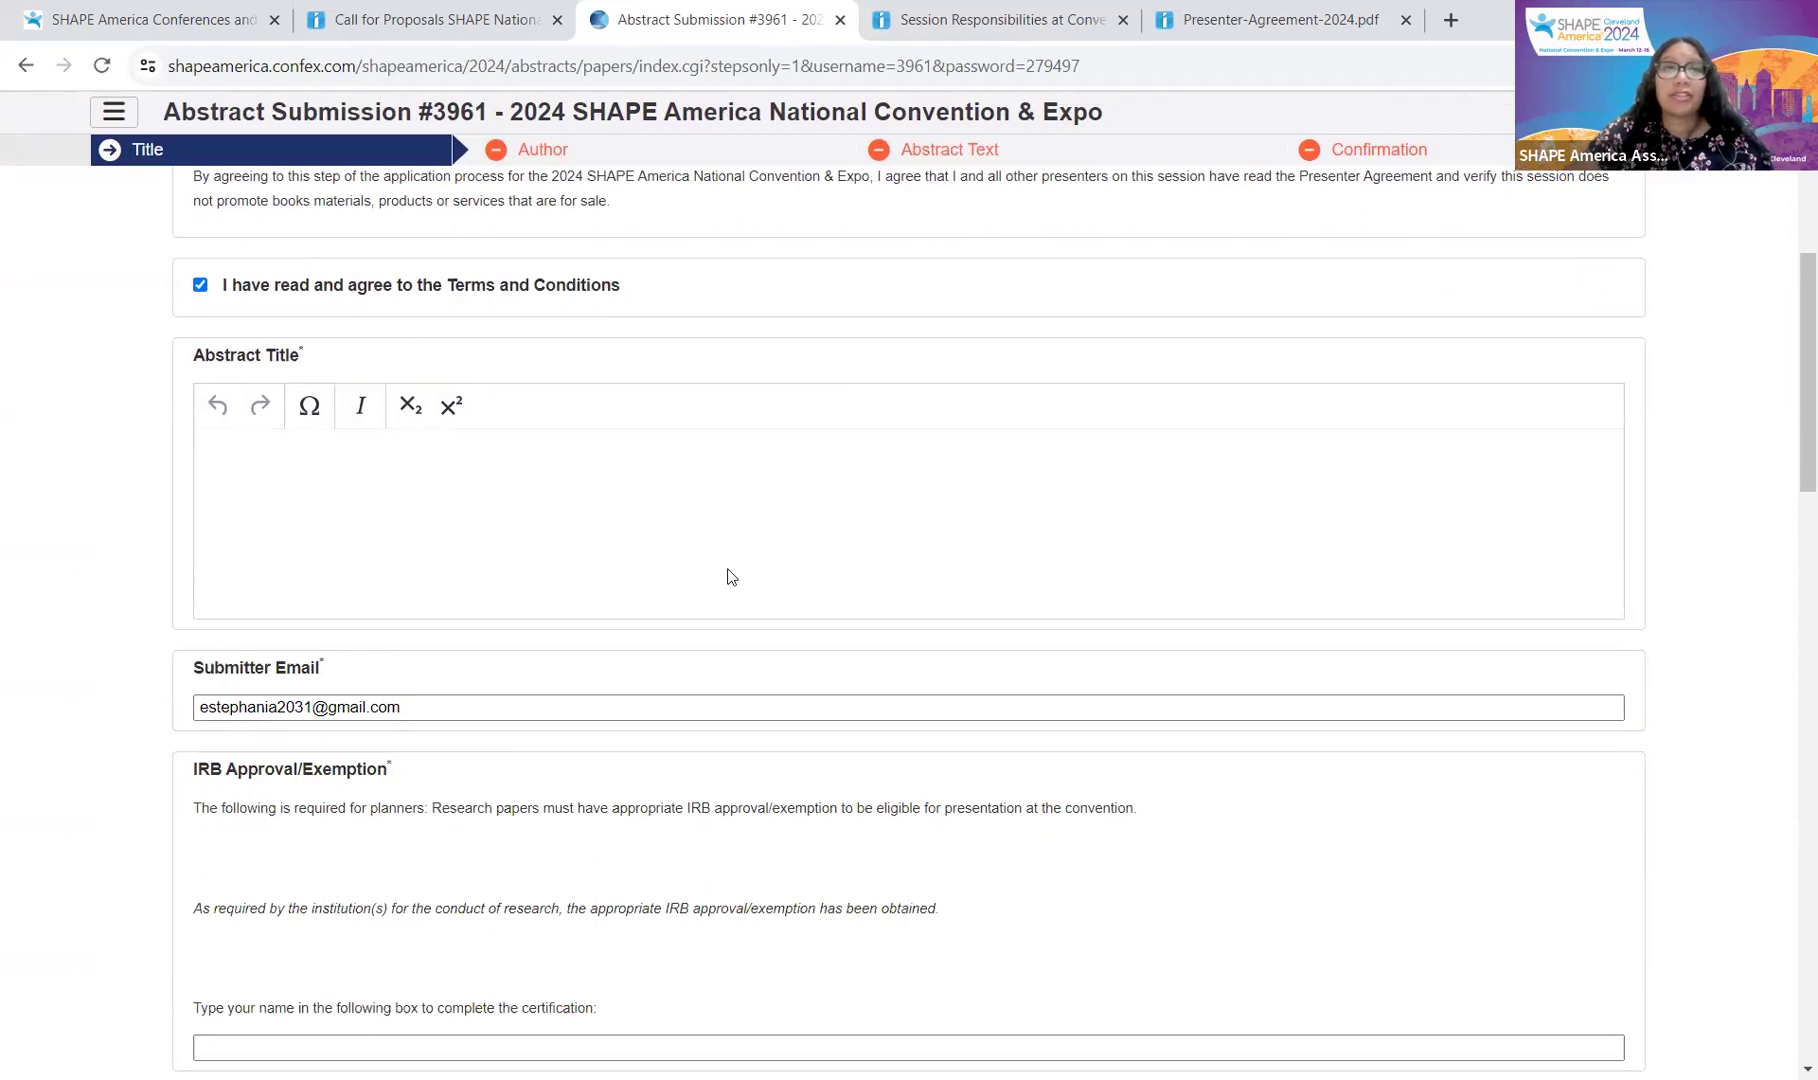
Step: Title the abstract 'Abstract testing title video' and check the prefilled Submitter Email field
left_click(857, 480)
type("Abstract testing ti")
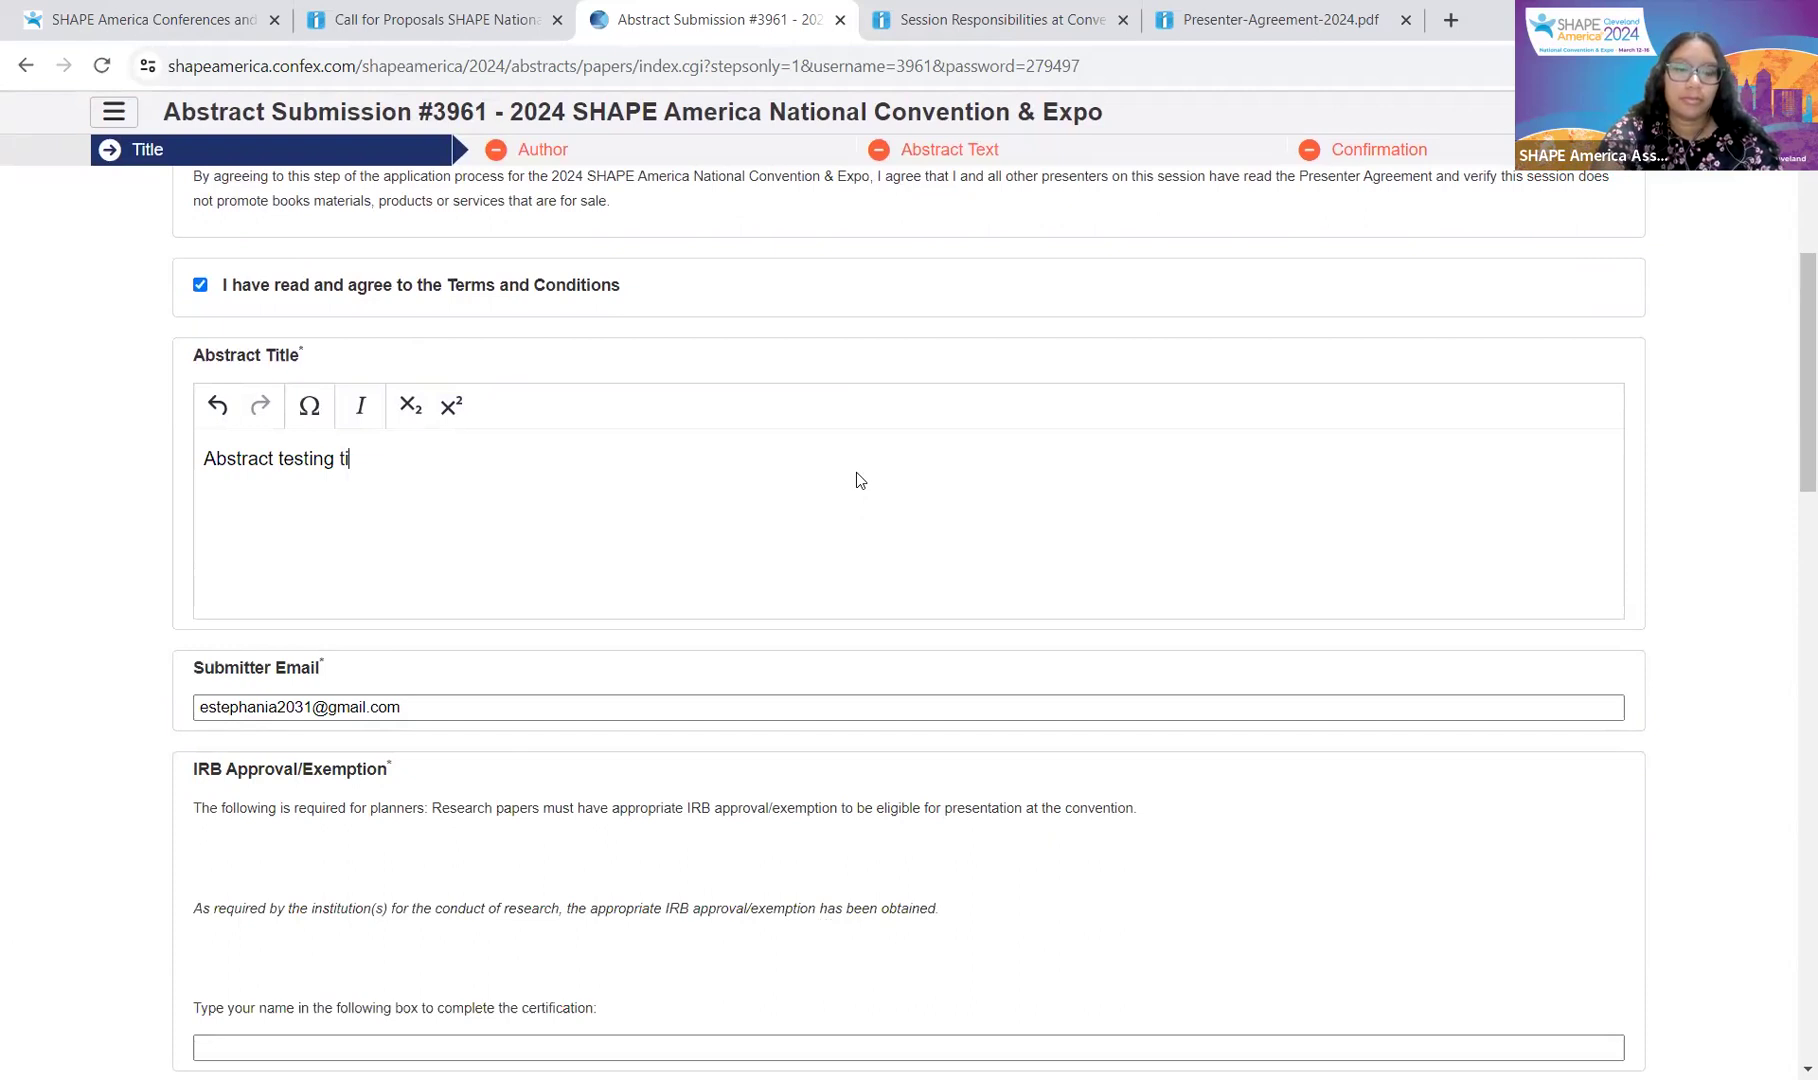
type("tle video")
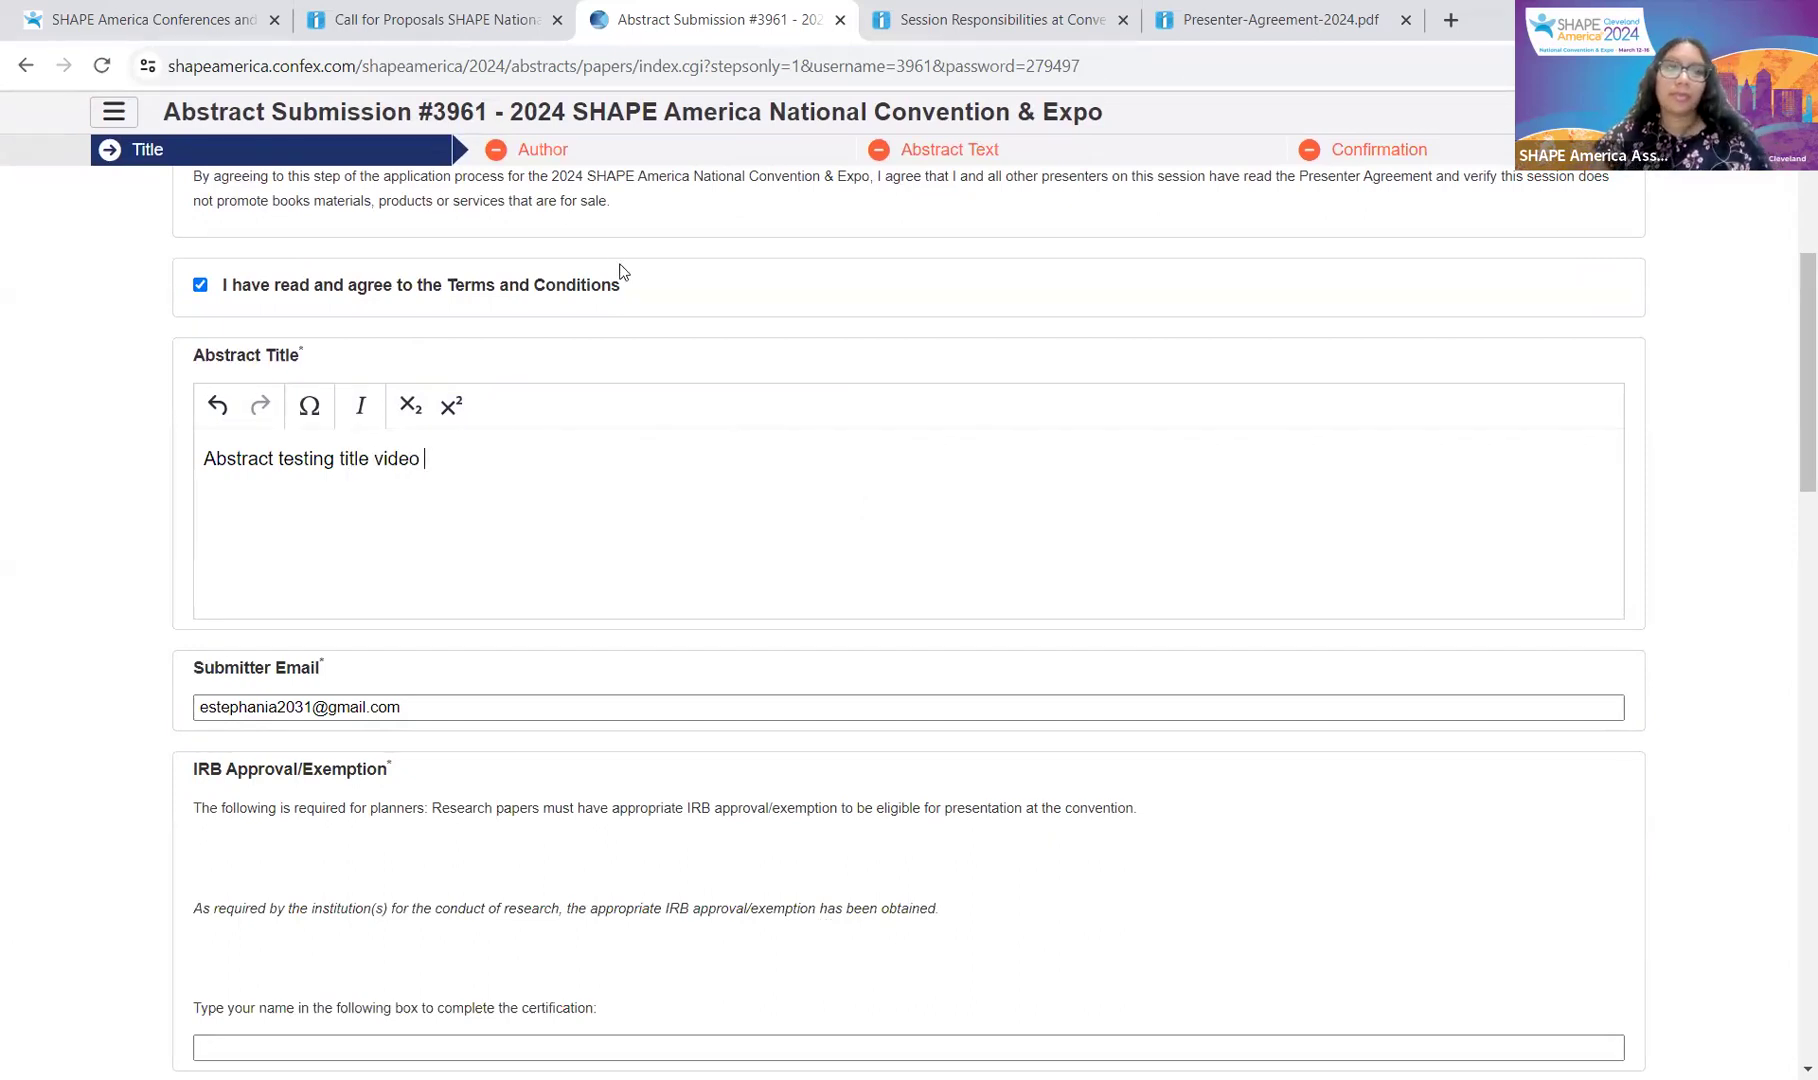
scroll(800, 540, "down", 1)
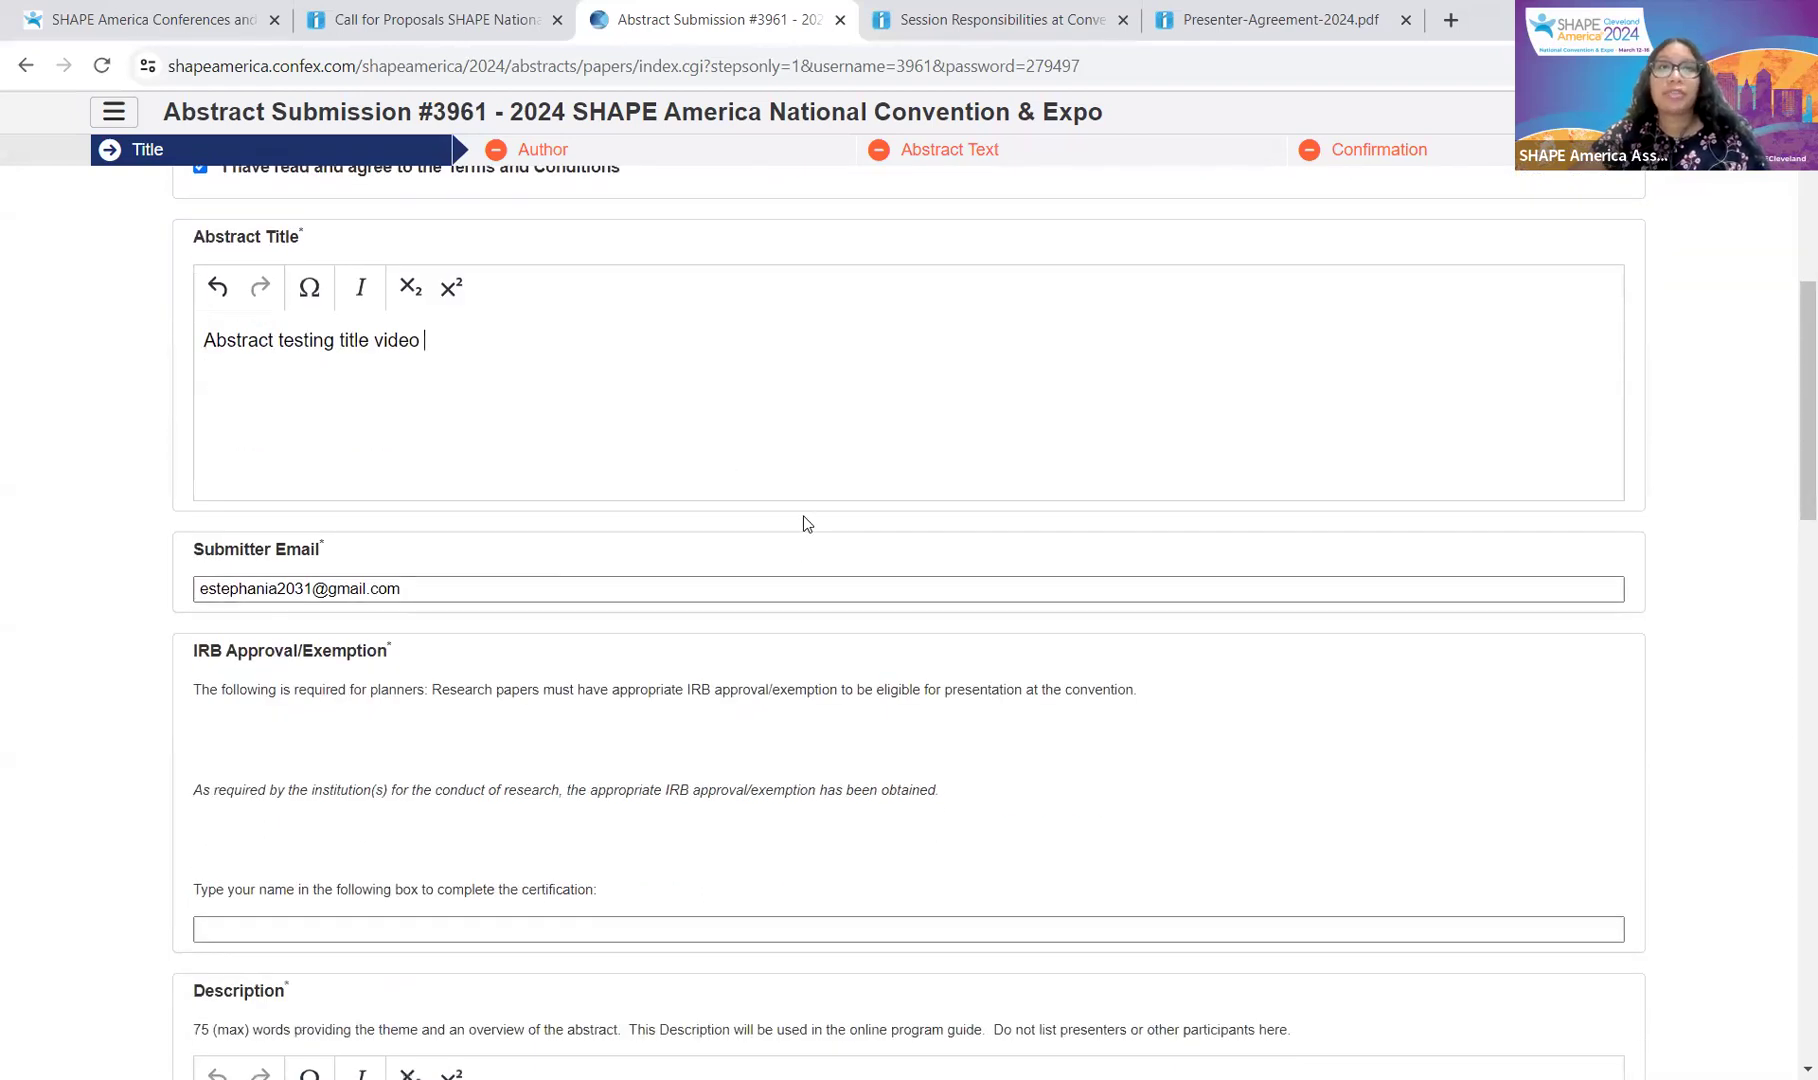
scroll(804, 525, "down", 2)
scroll(790, 490, "up", 1)
scroll(780, 460, "down", 1)
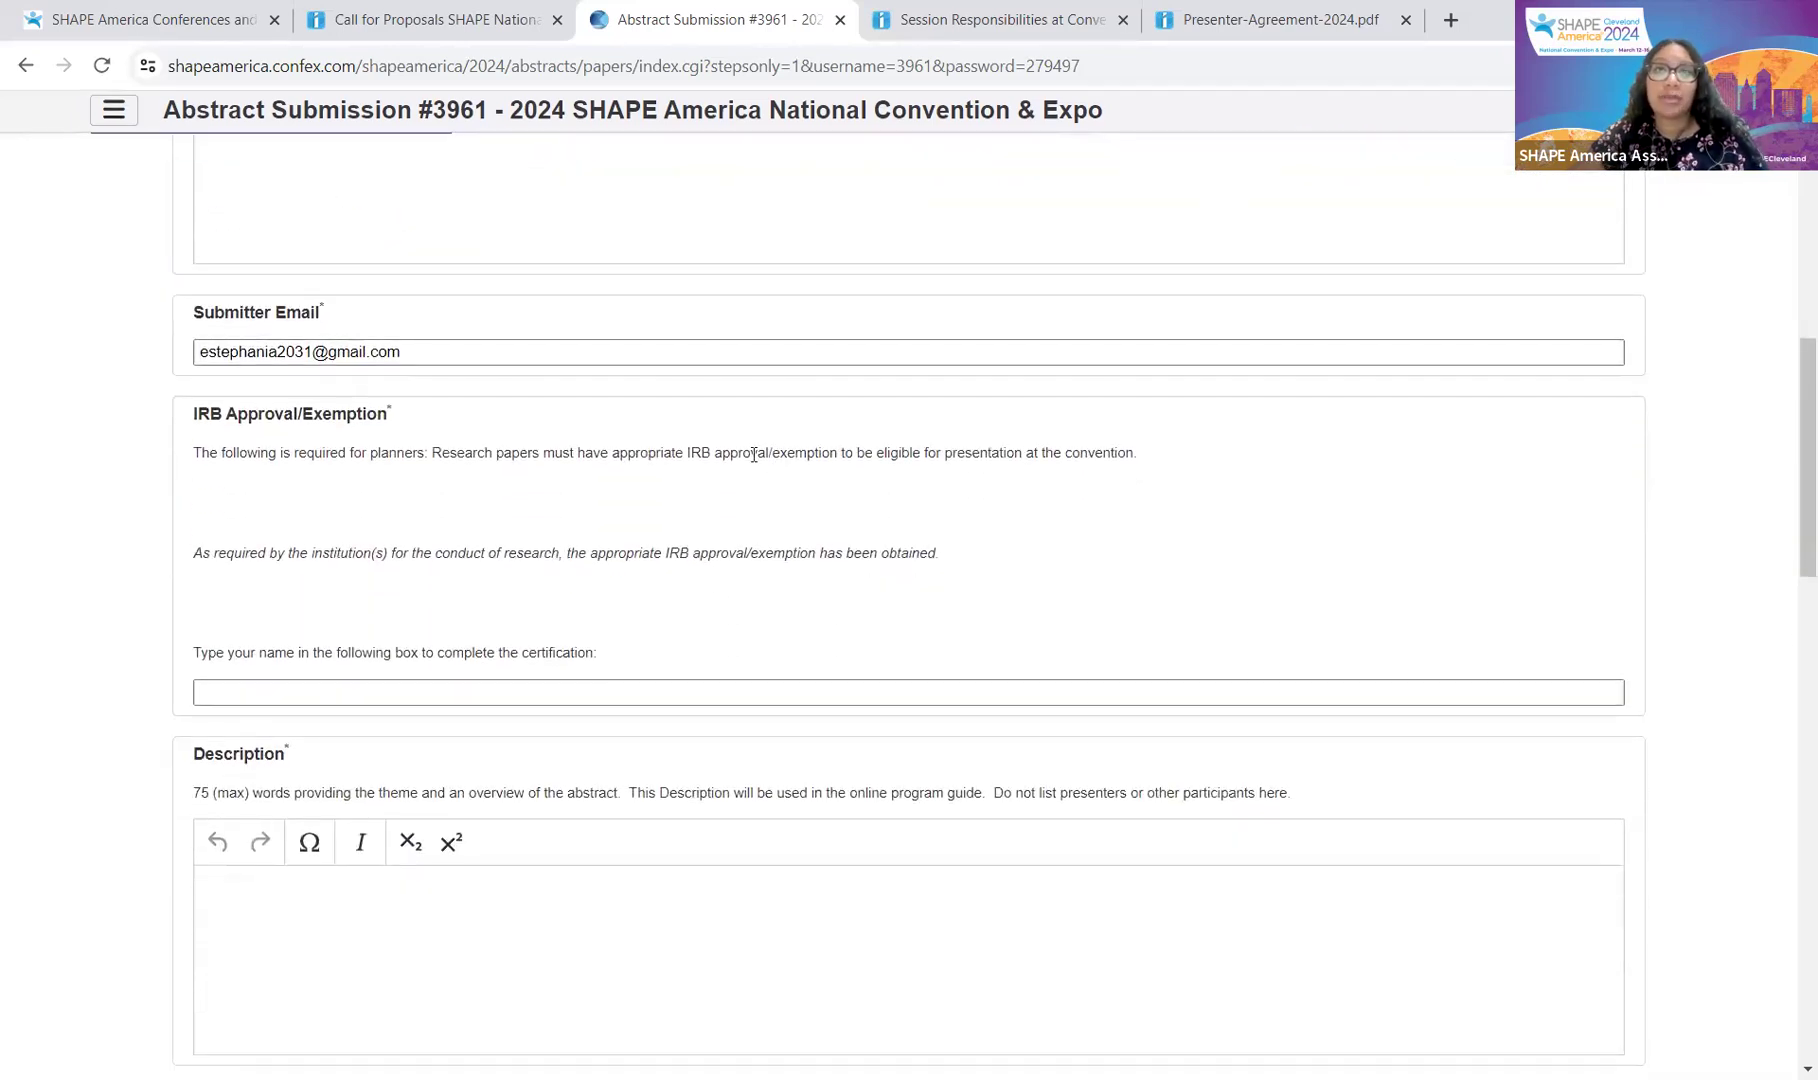
left_click(846, 355)
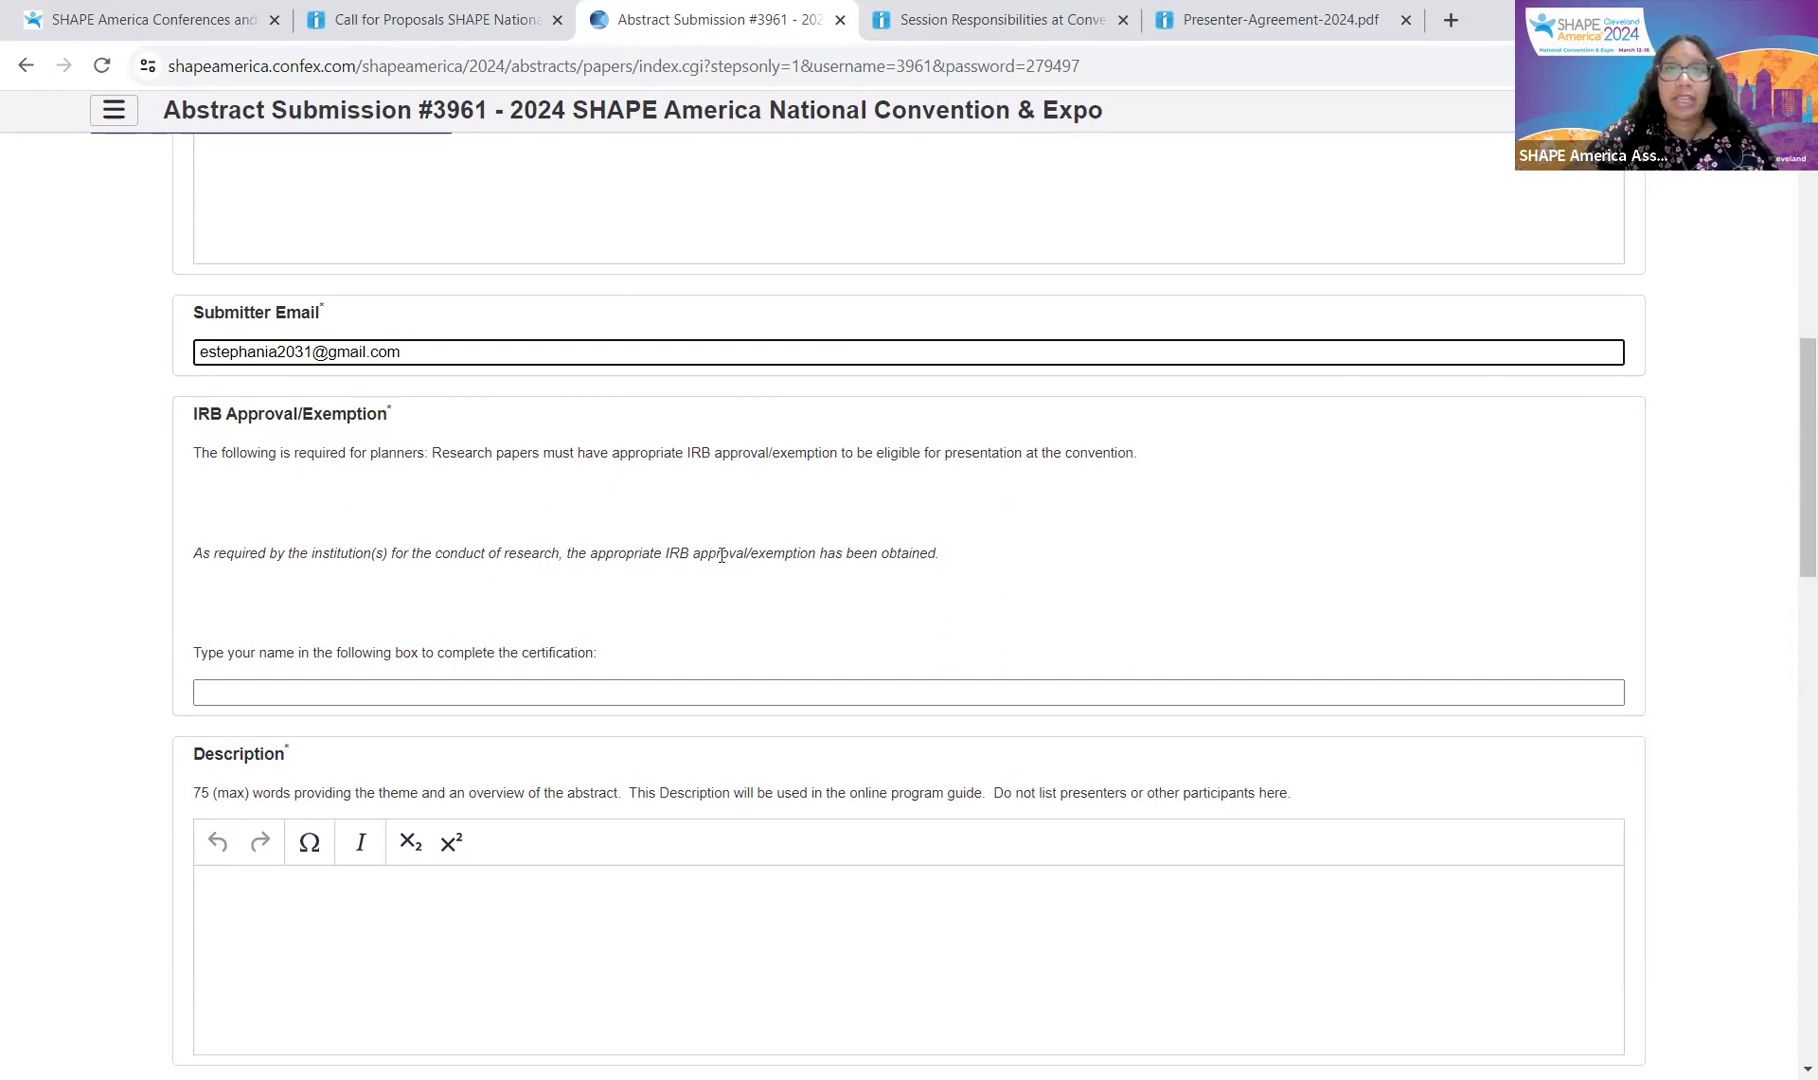
Step: Type the submitter's full name into the IRB Approval/Exemption certification box
left_click(576, 683)
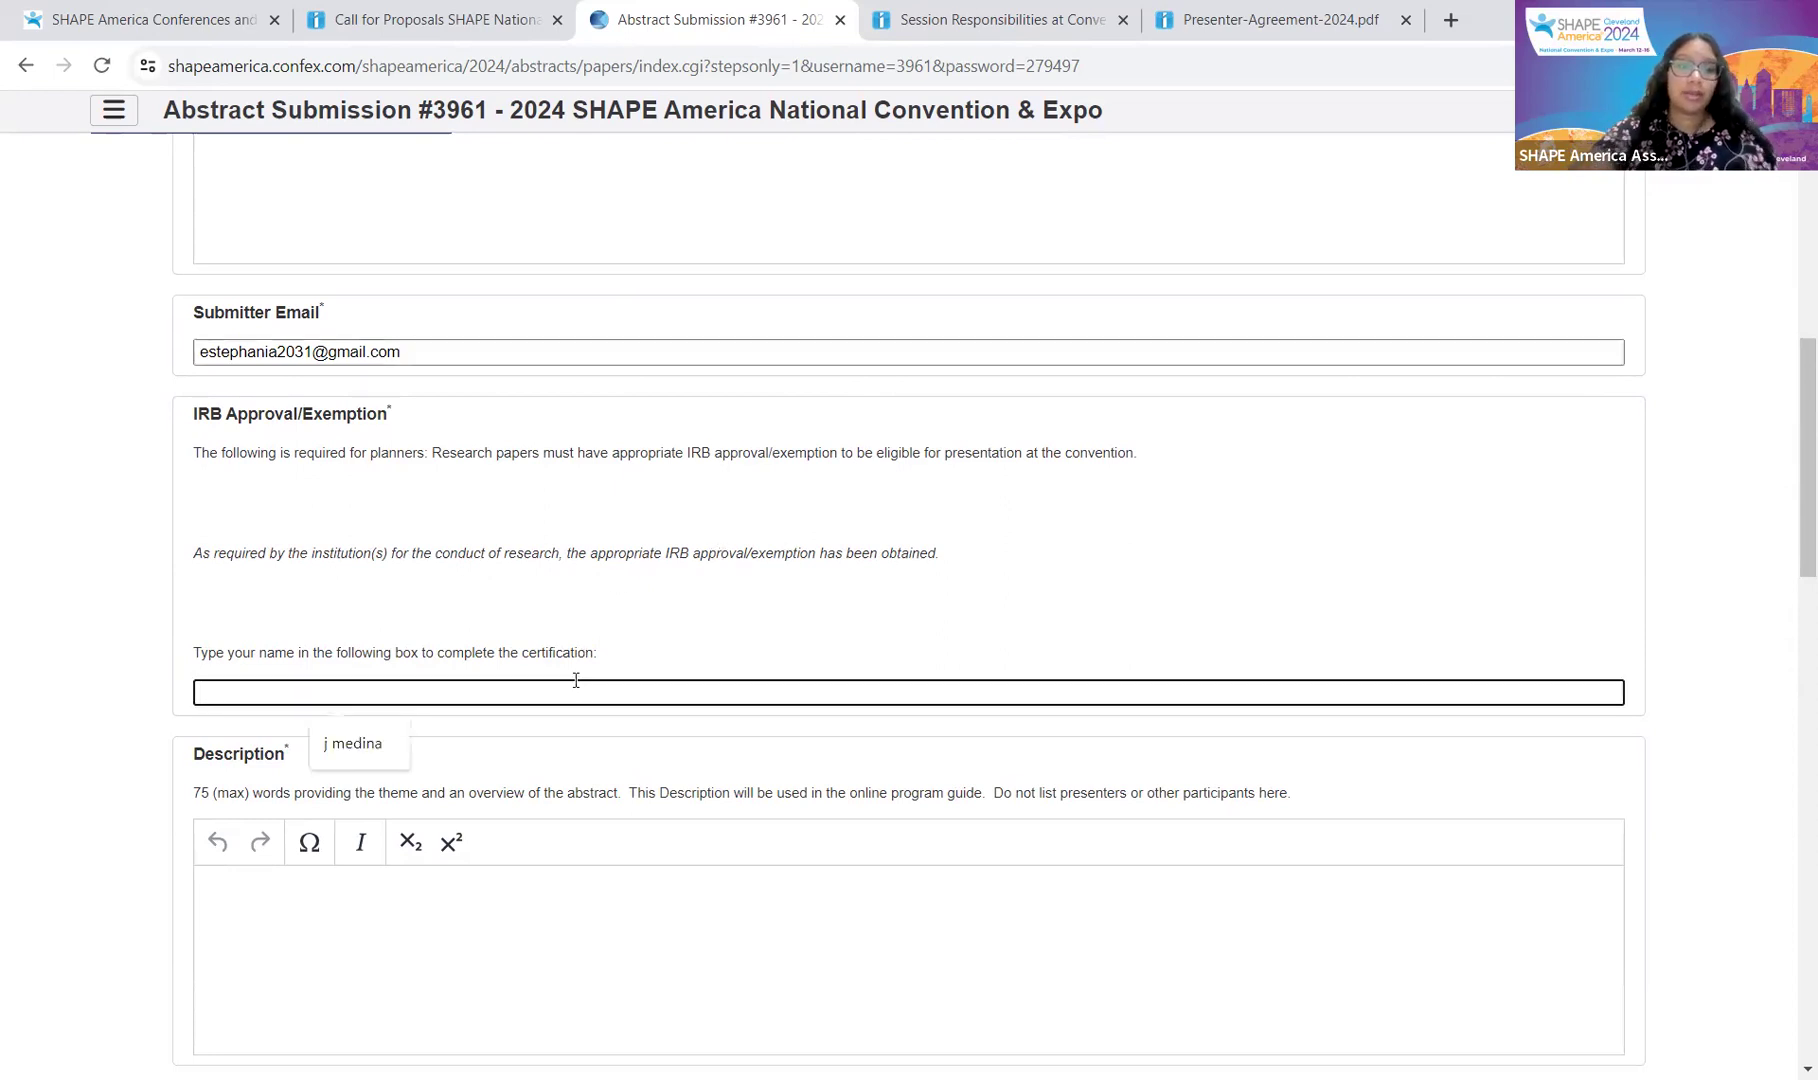
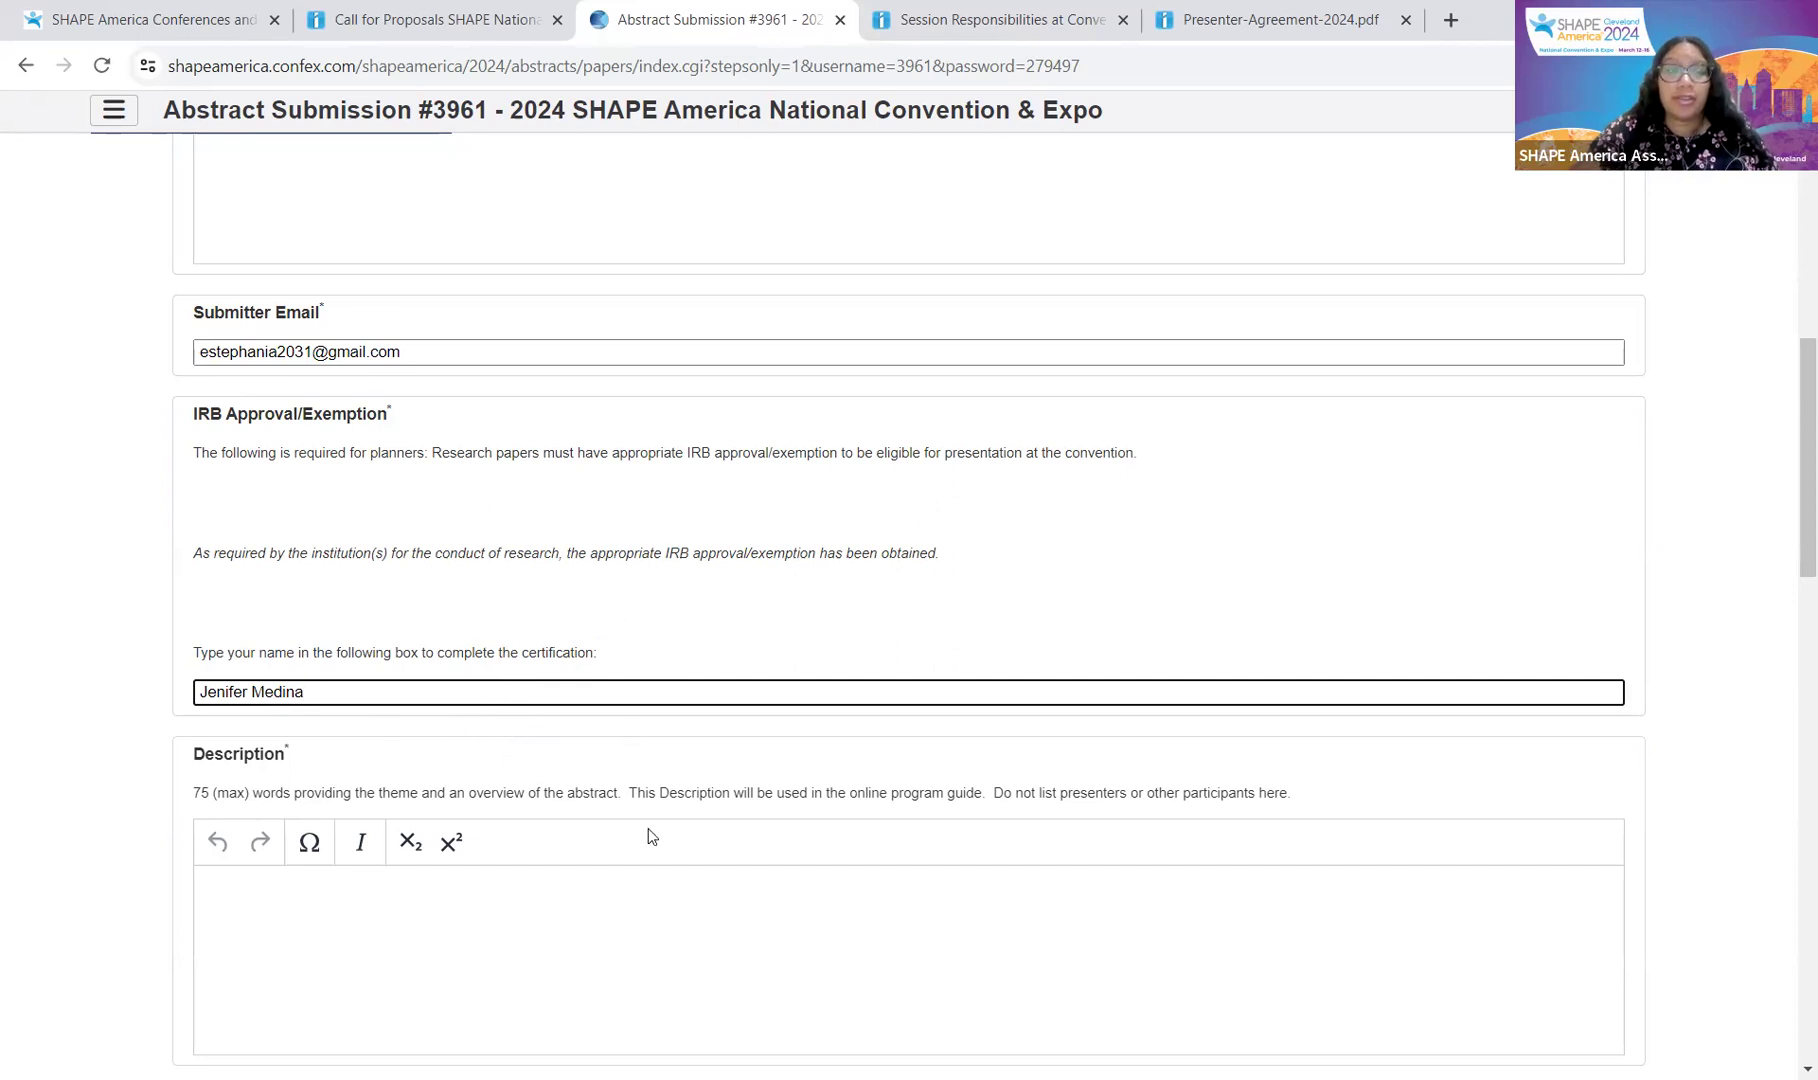
scroll(665, 830, "down", 2)
scroll(667, 832, "down", 1)
Step: Enter 'test test test test' as the abstract description
left_click(674, 545)
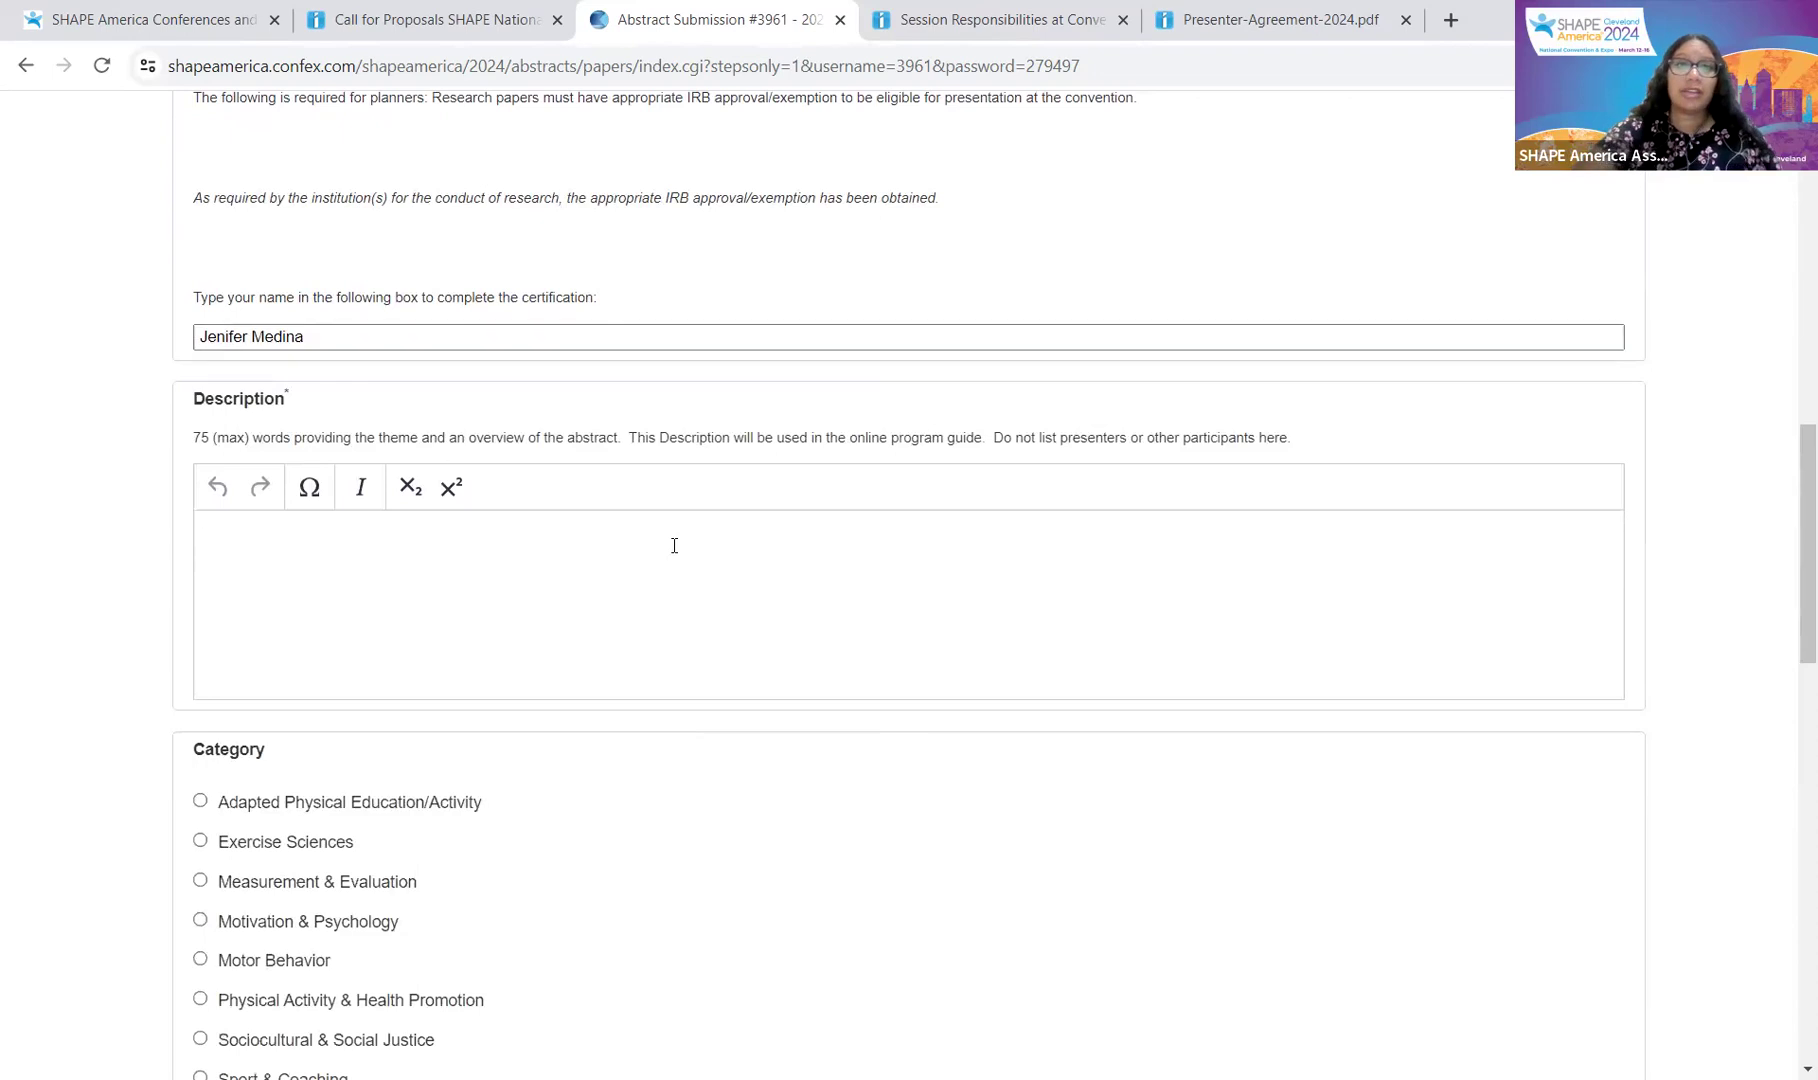
type("test tes")
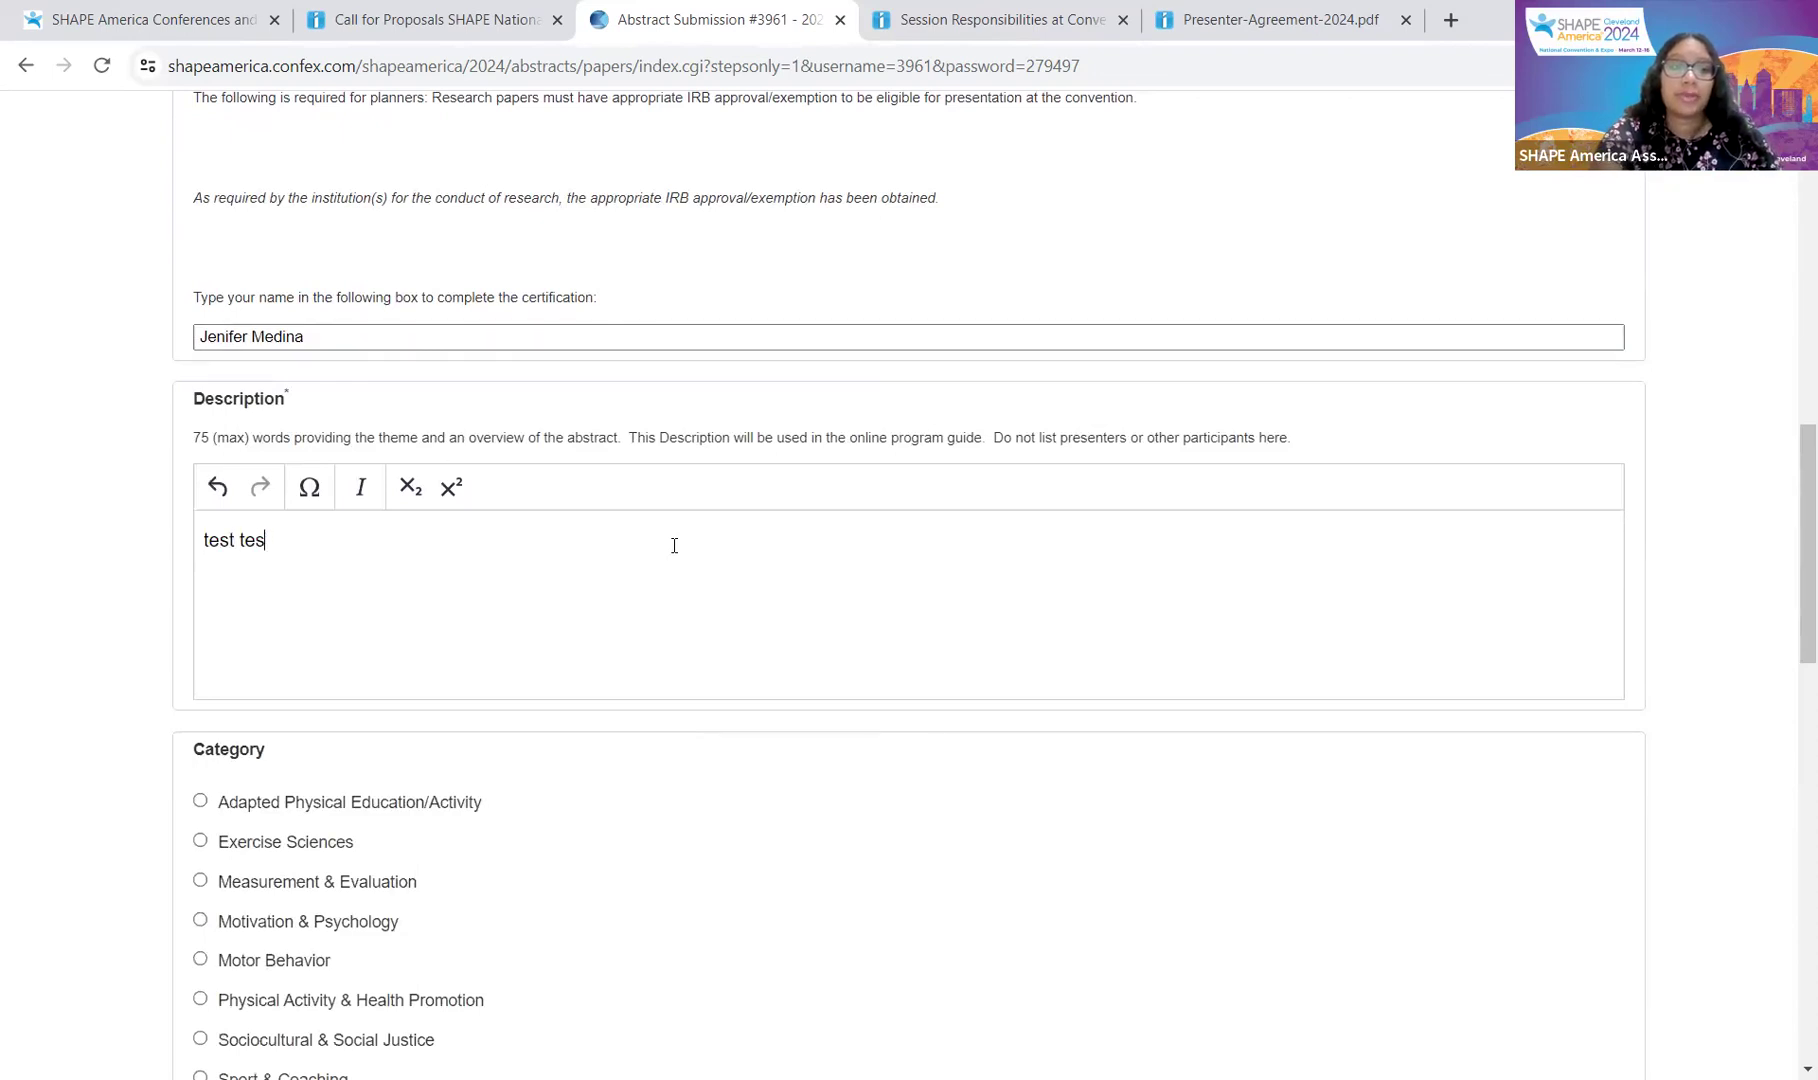
type("t test test")
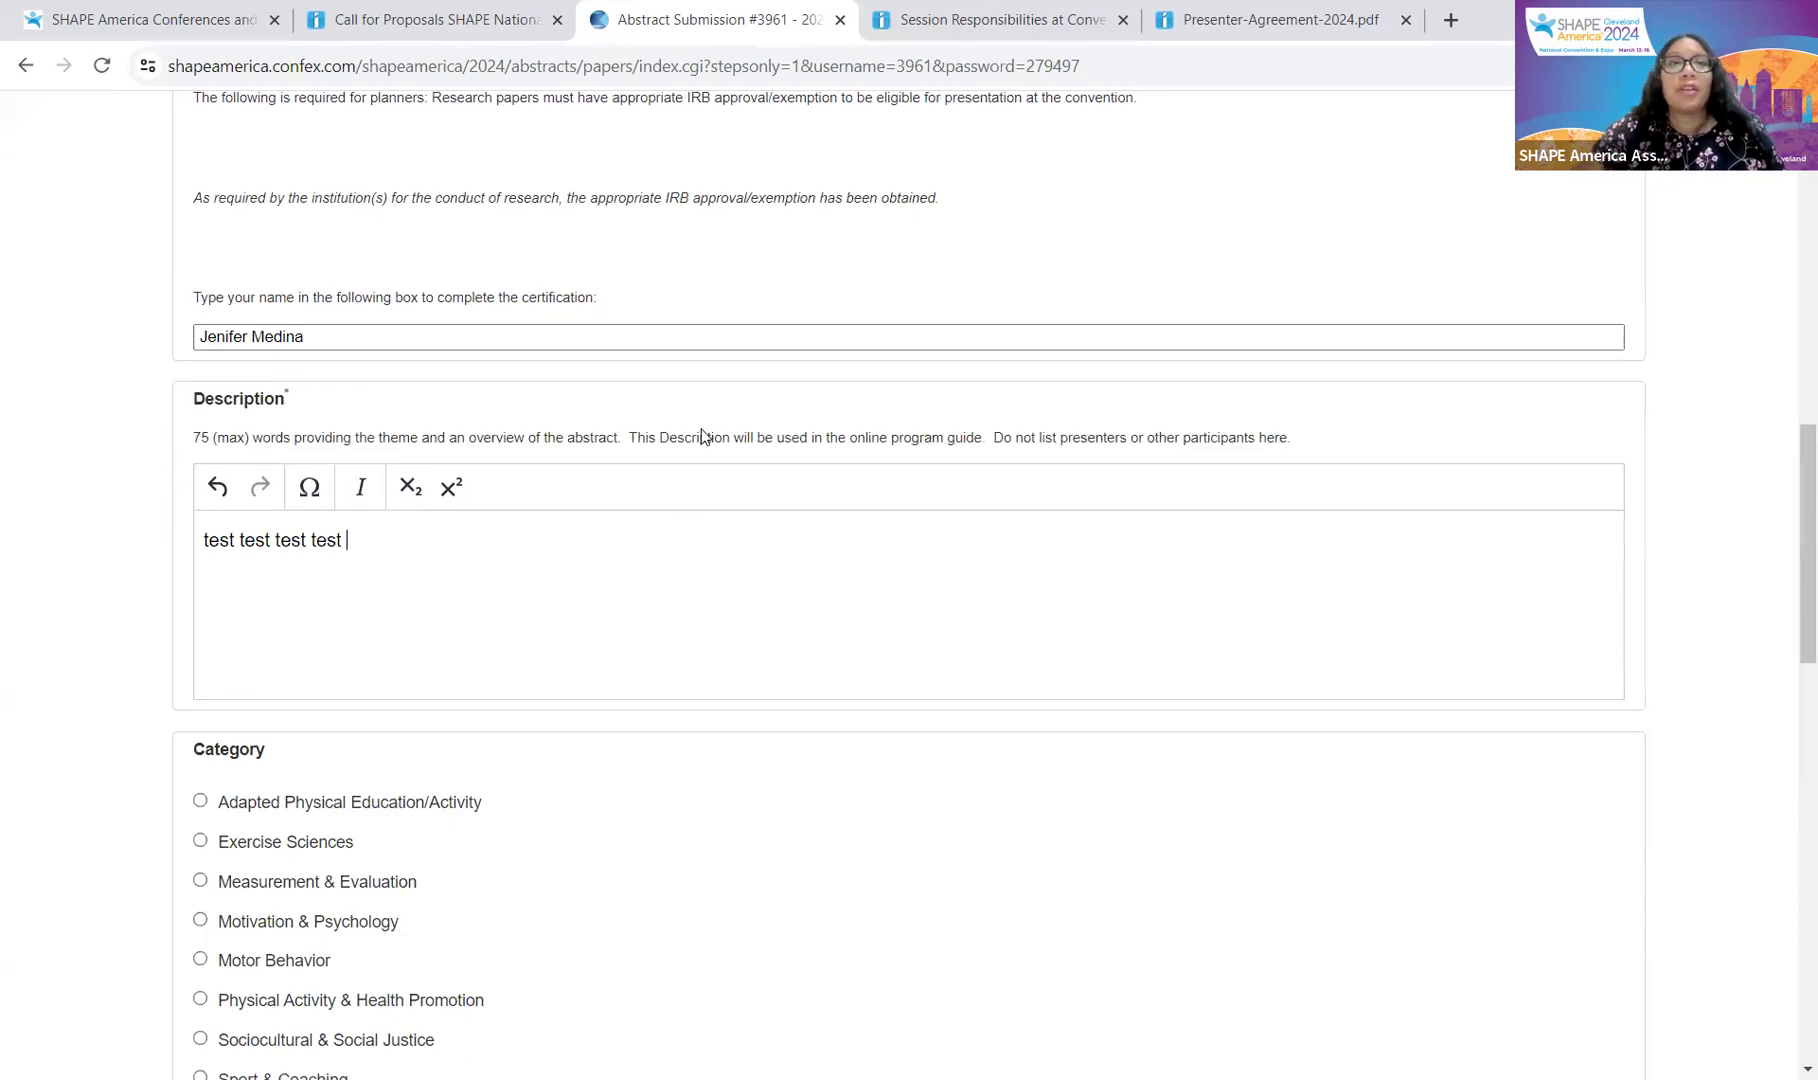
scroll(703, 430, "down", 1)
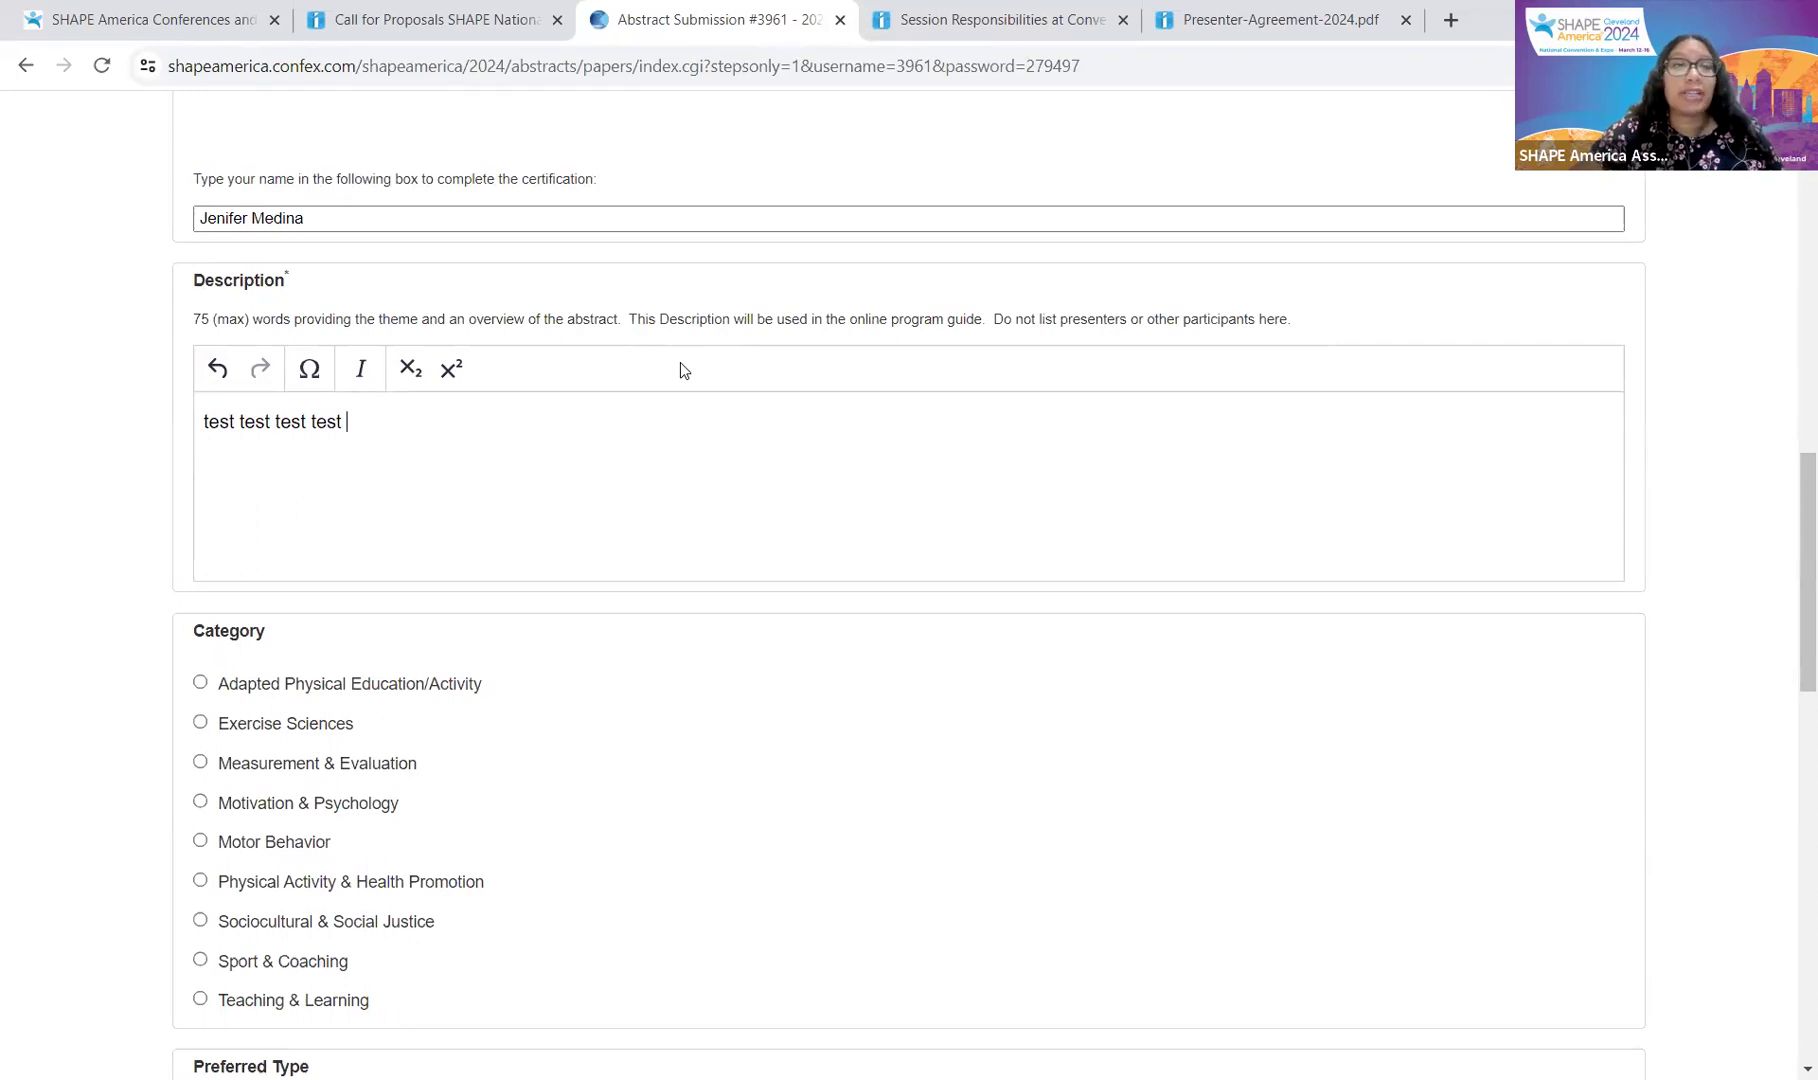
scroll(683, 369, "down", 2)
scroll(680, 370, "down", 2)
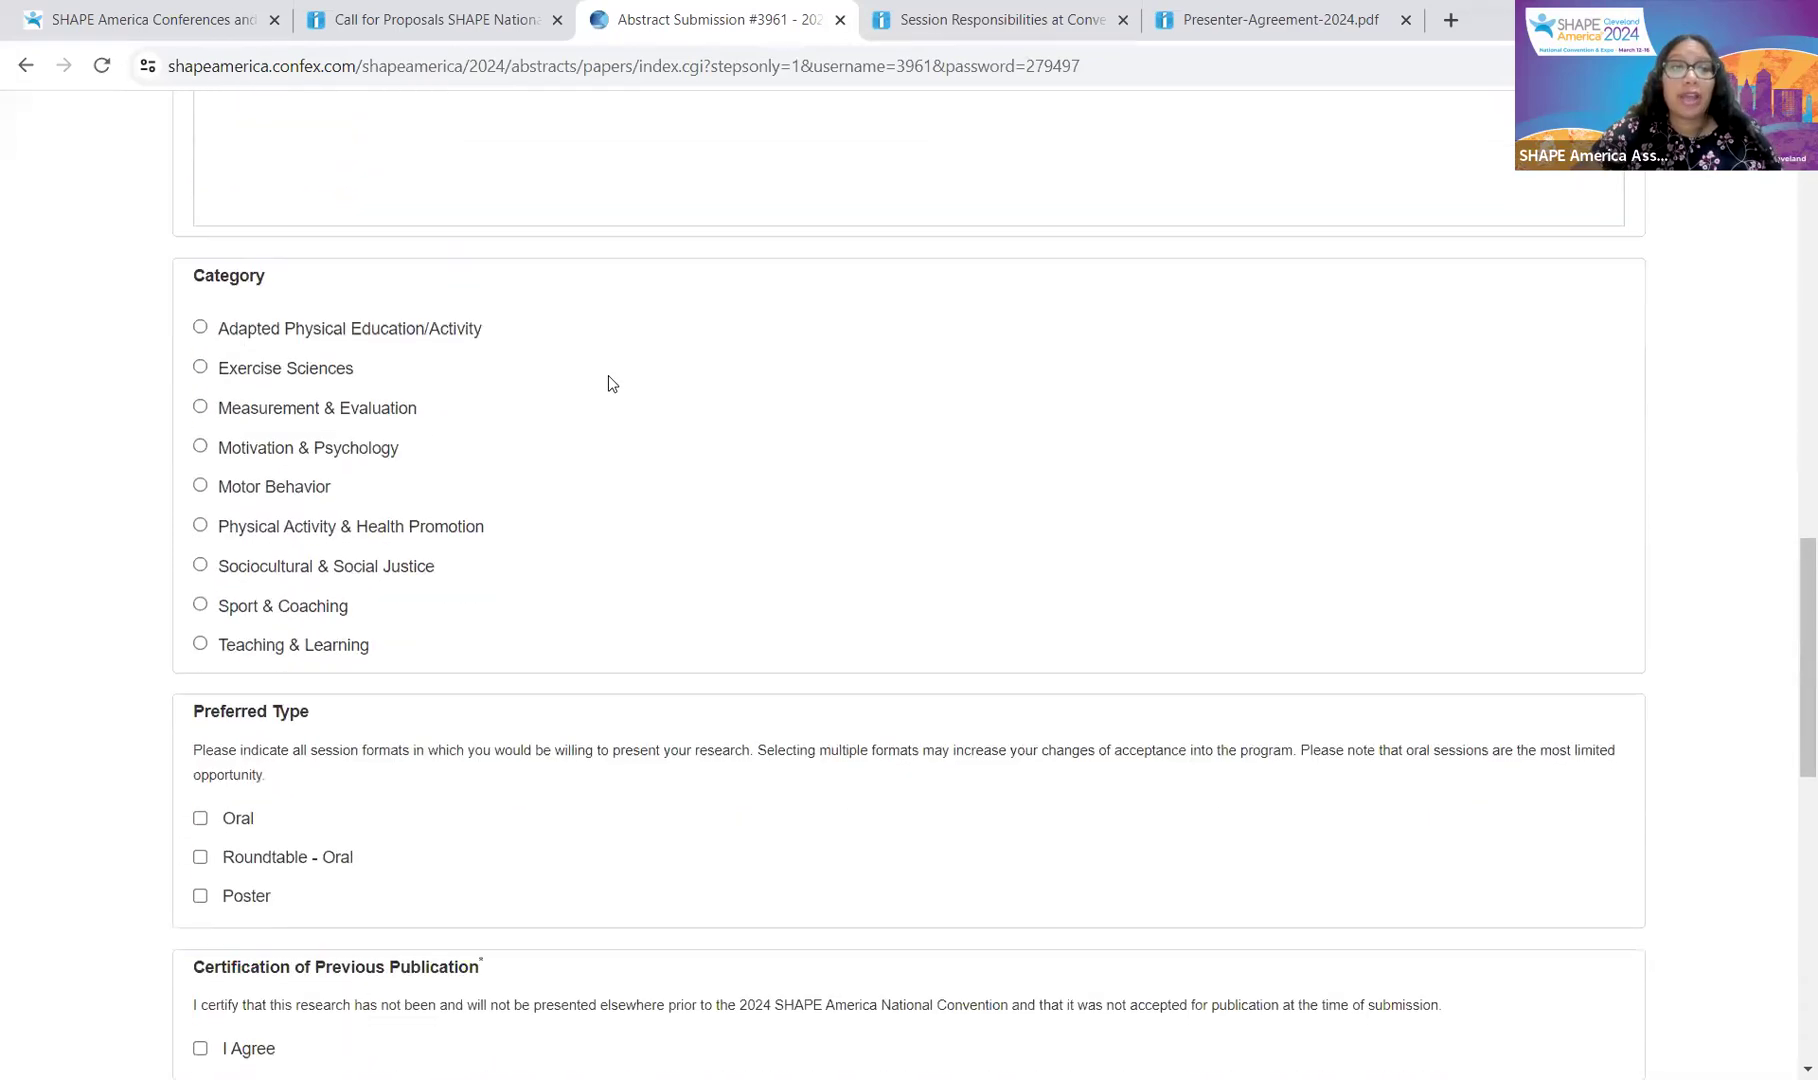
Step: Choose Measurement & Evaluation as category and Roundtable - Oral as preferred type
left_click(344, 413)
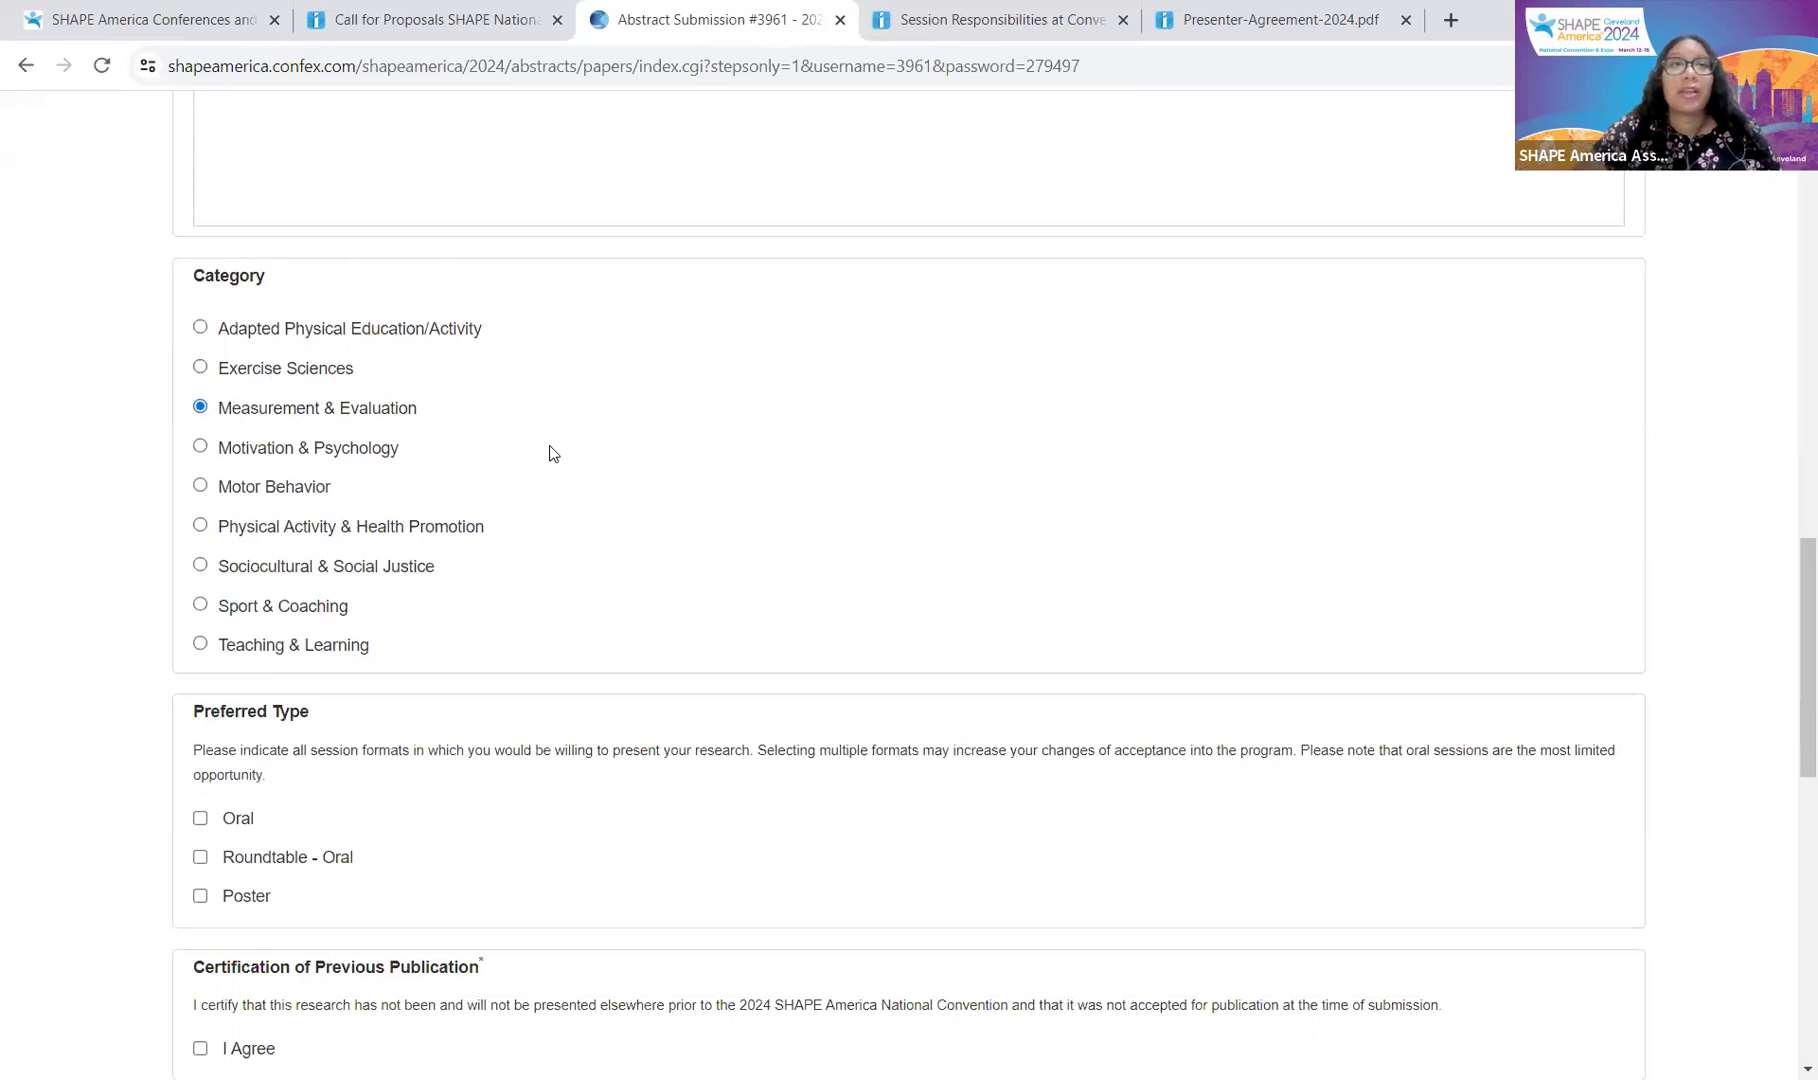
scroll(420, 655, "down", 4)
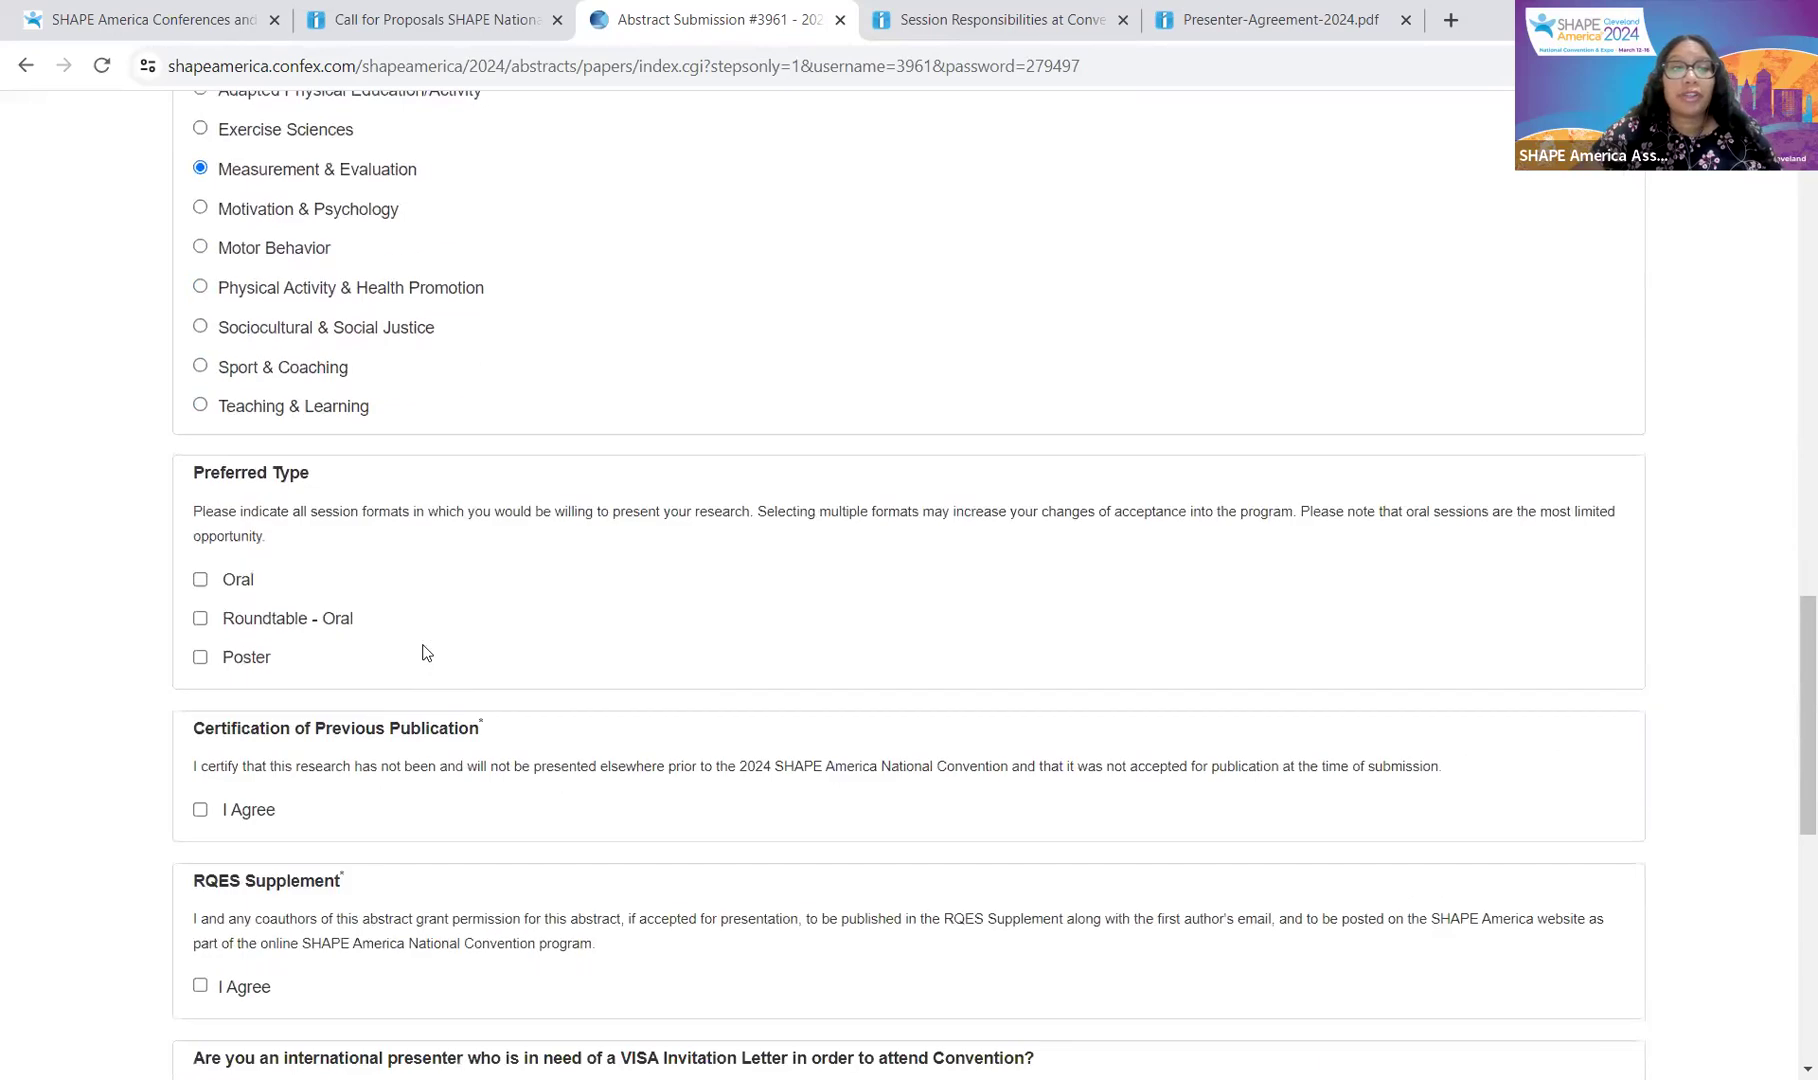
scroll(432, 632, "down", 1)
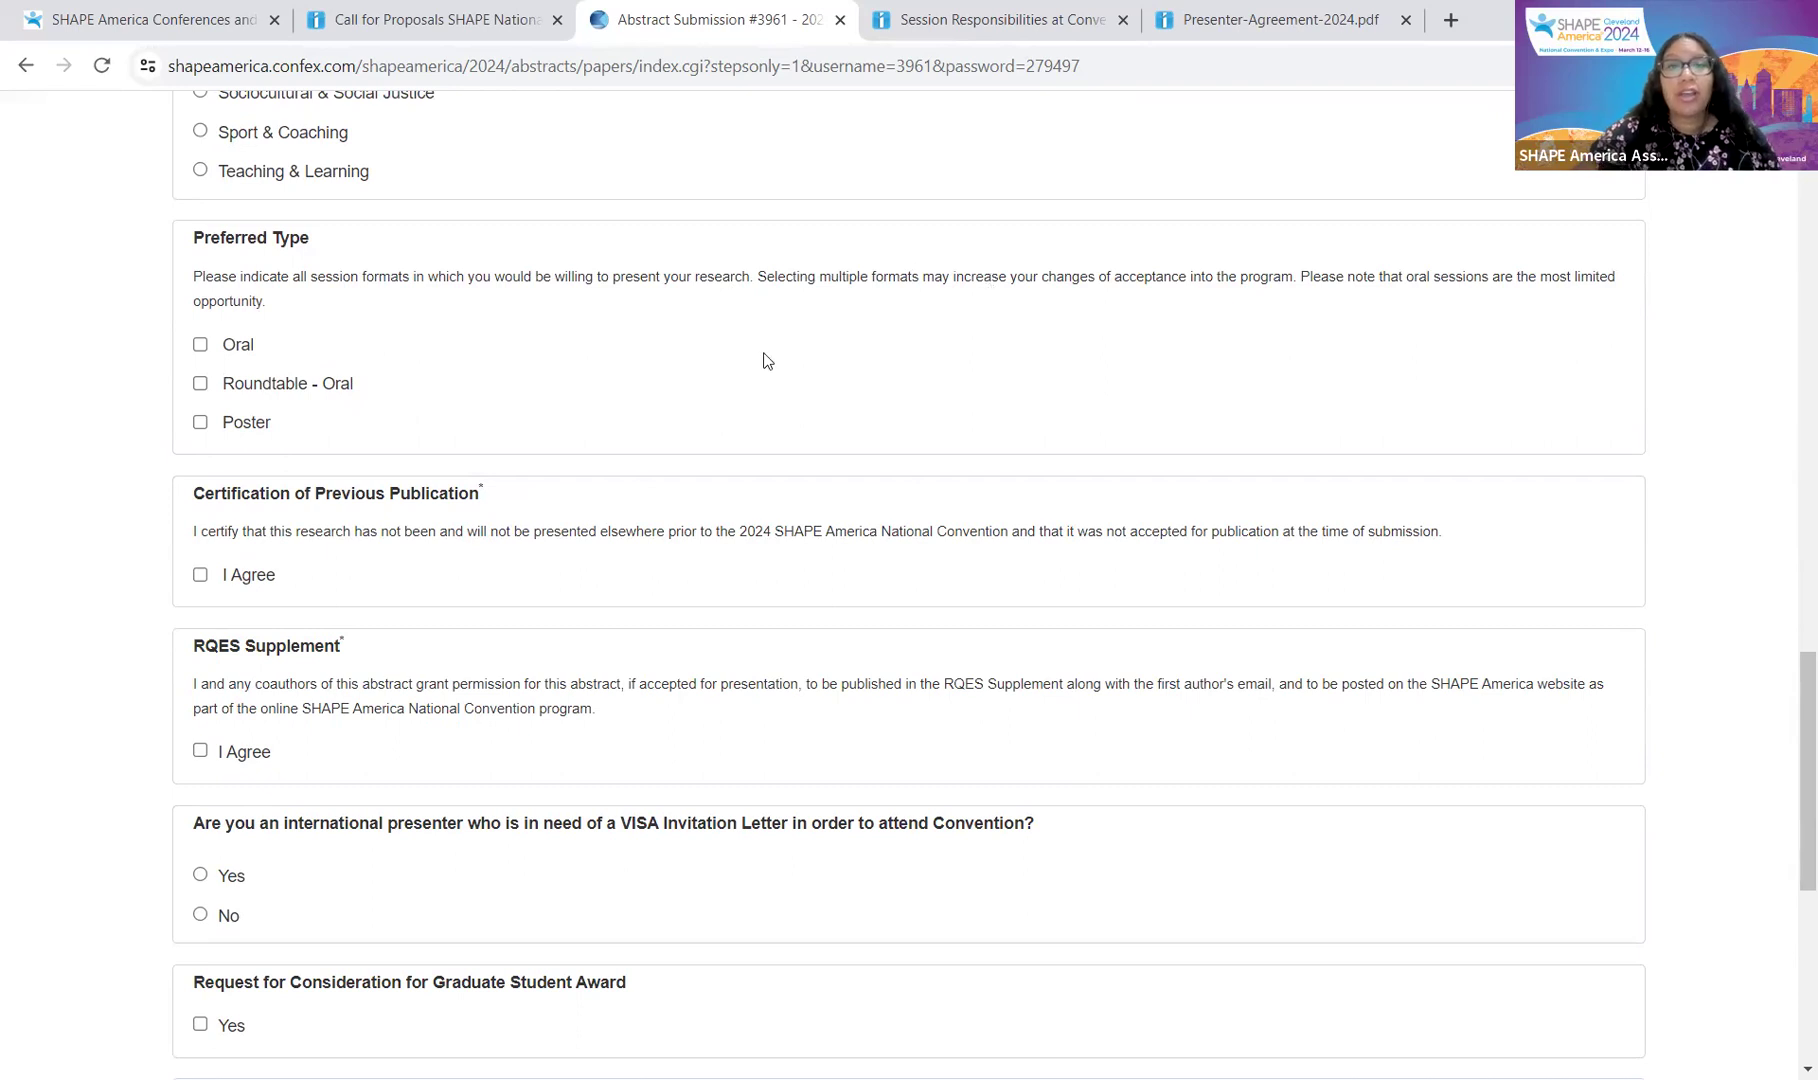
scroll(893, 333, "up", 1)
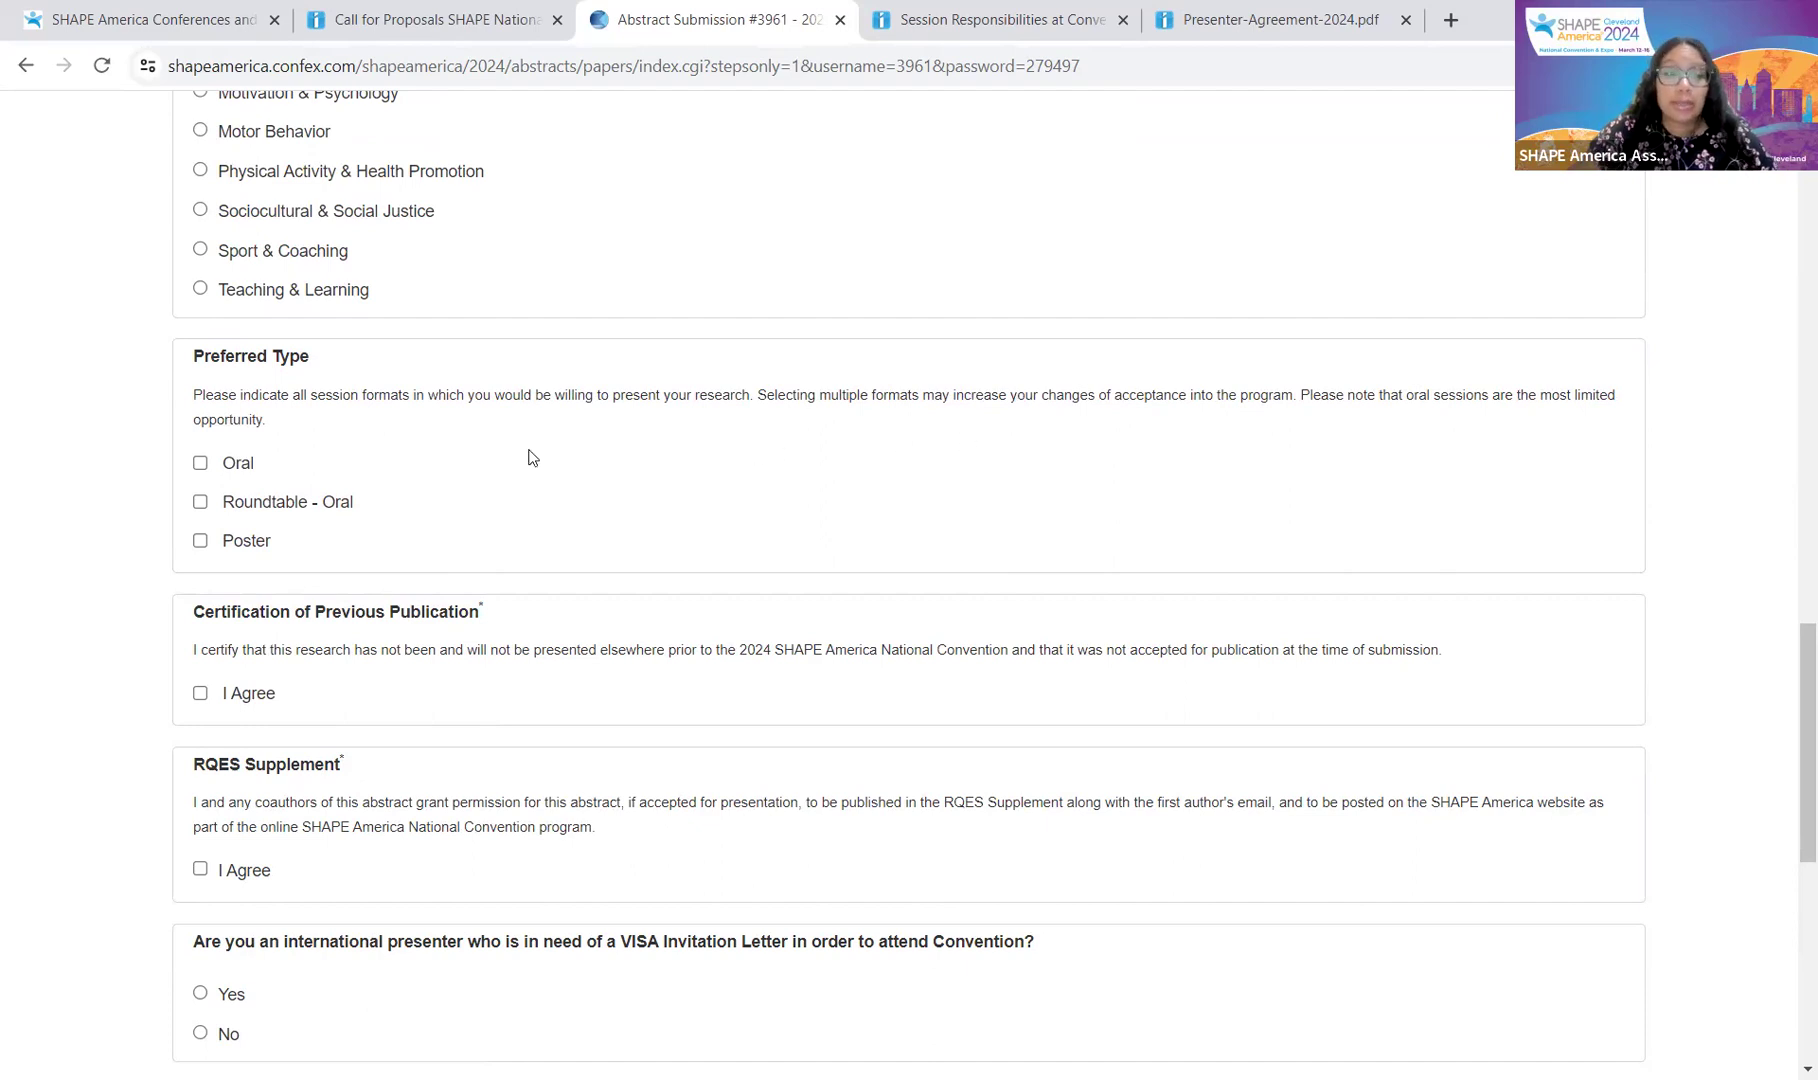
left_click(267, 512)
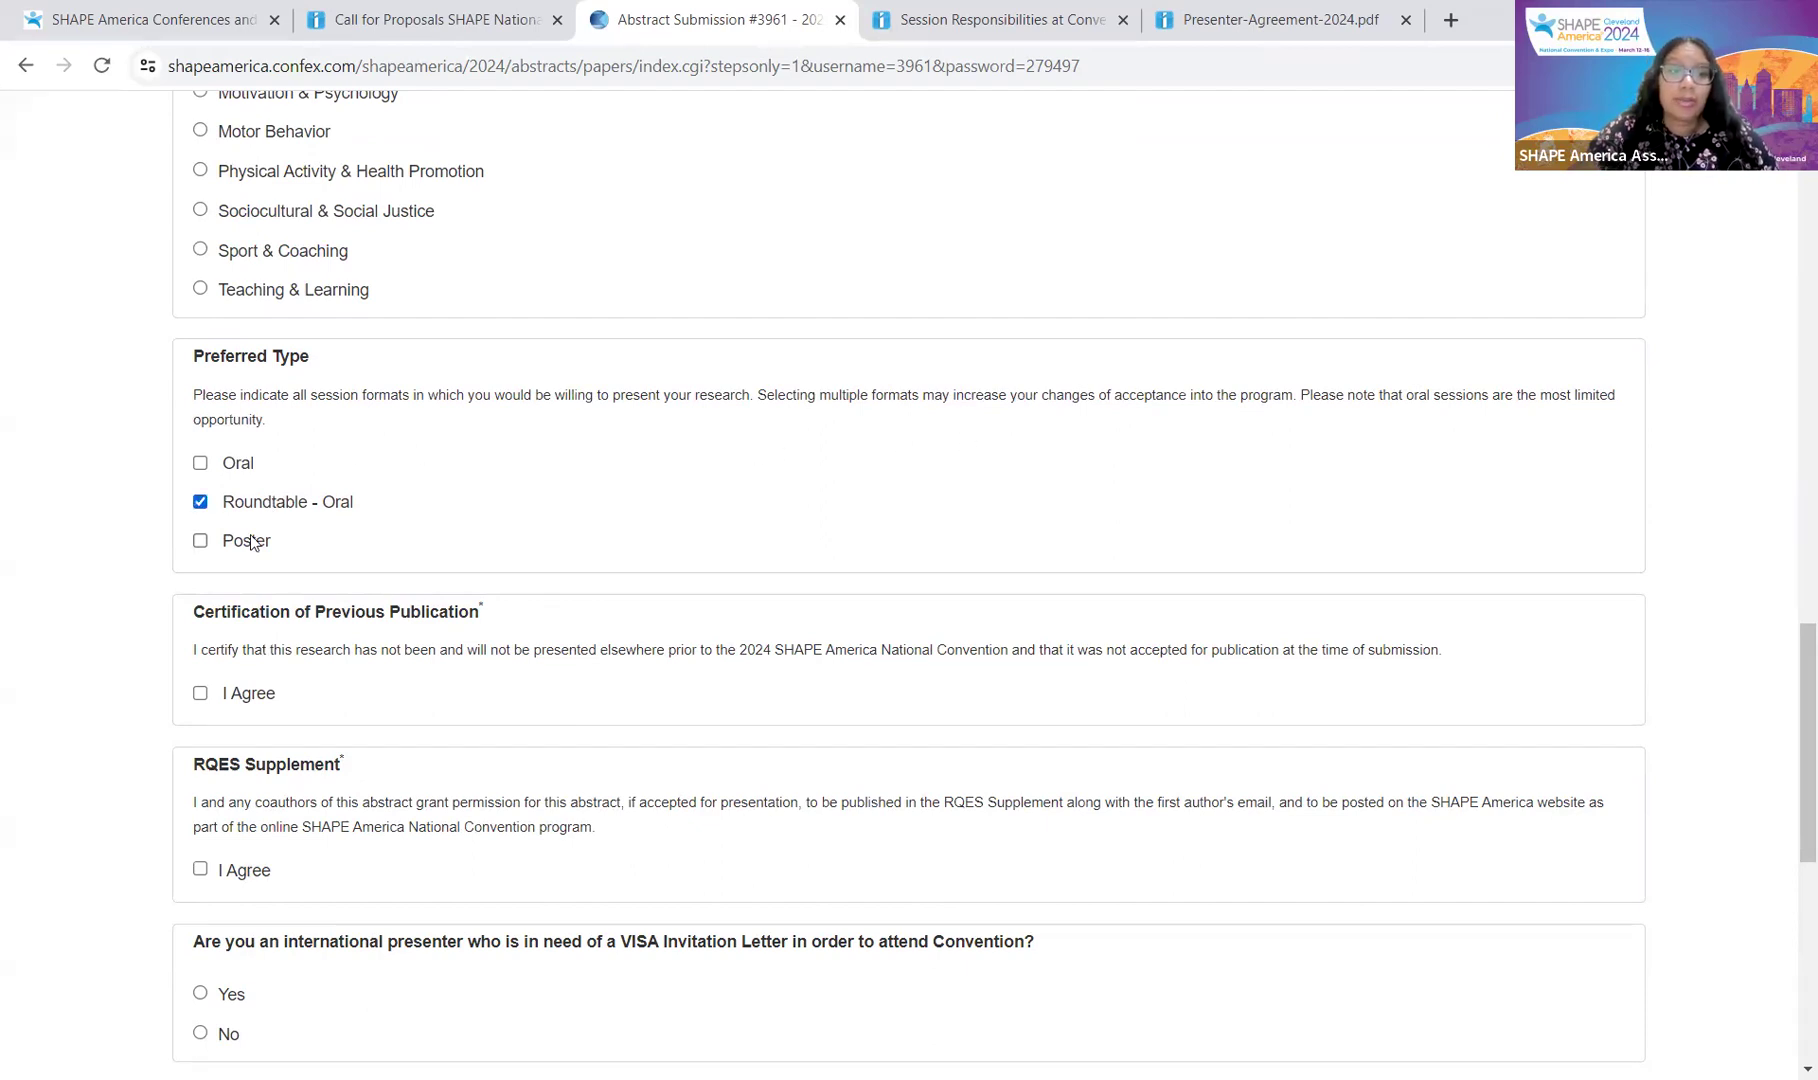
left_click(250, 541)
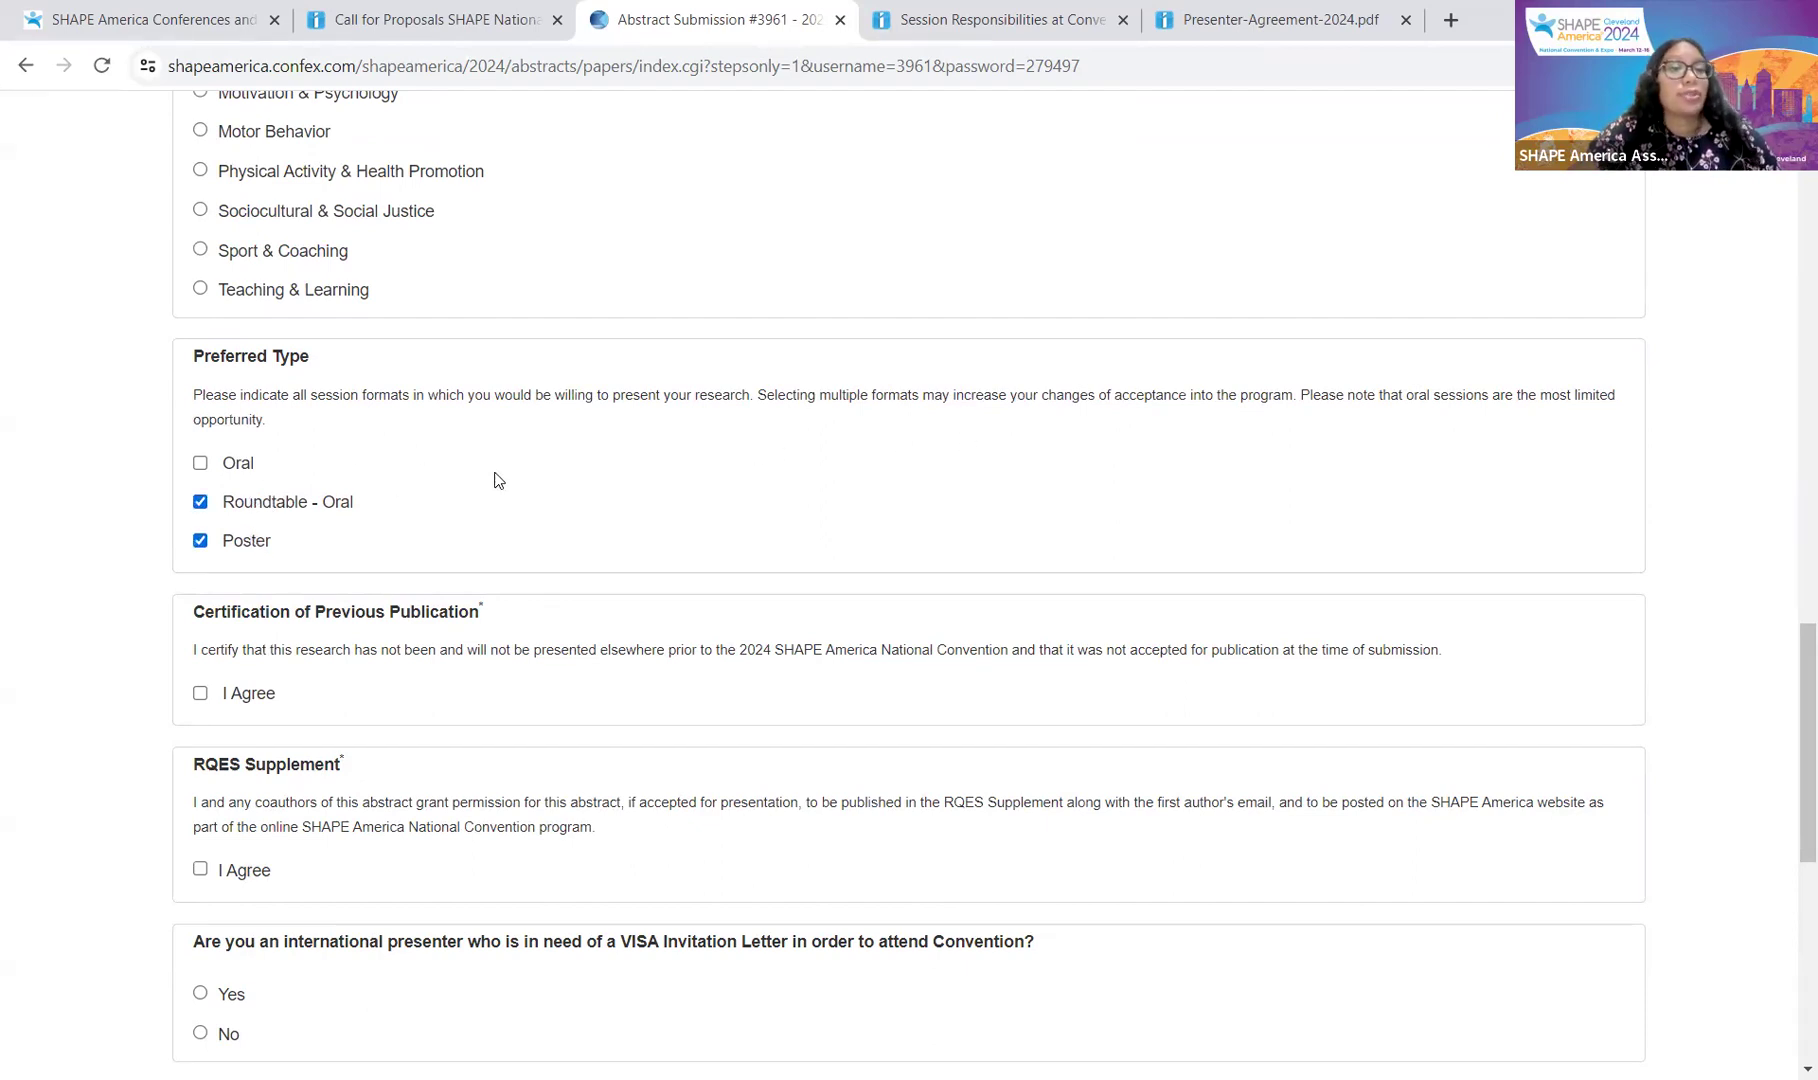
Step: Agree to the previous-publication certification and RQES Supplement, and answer No to the VISA letter
scroll(500, 481, "down", 3)
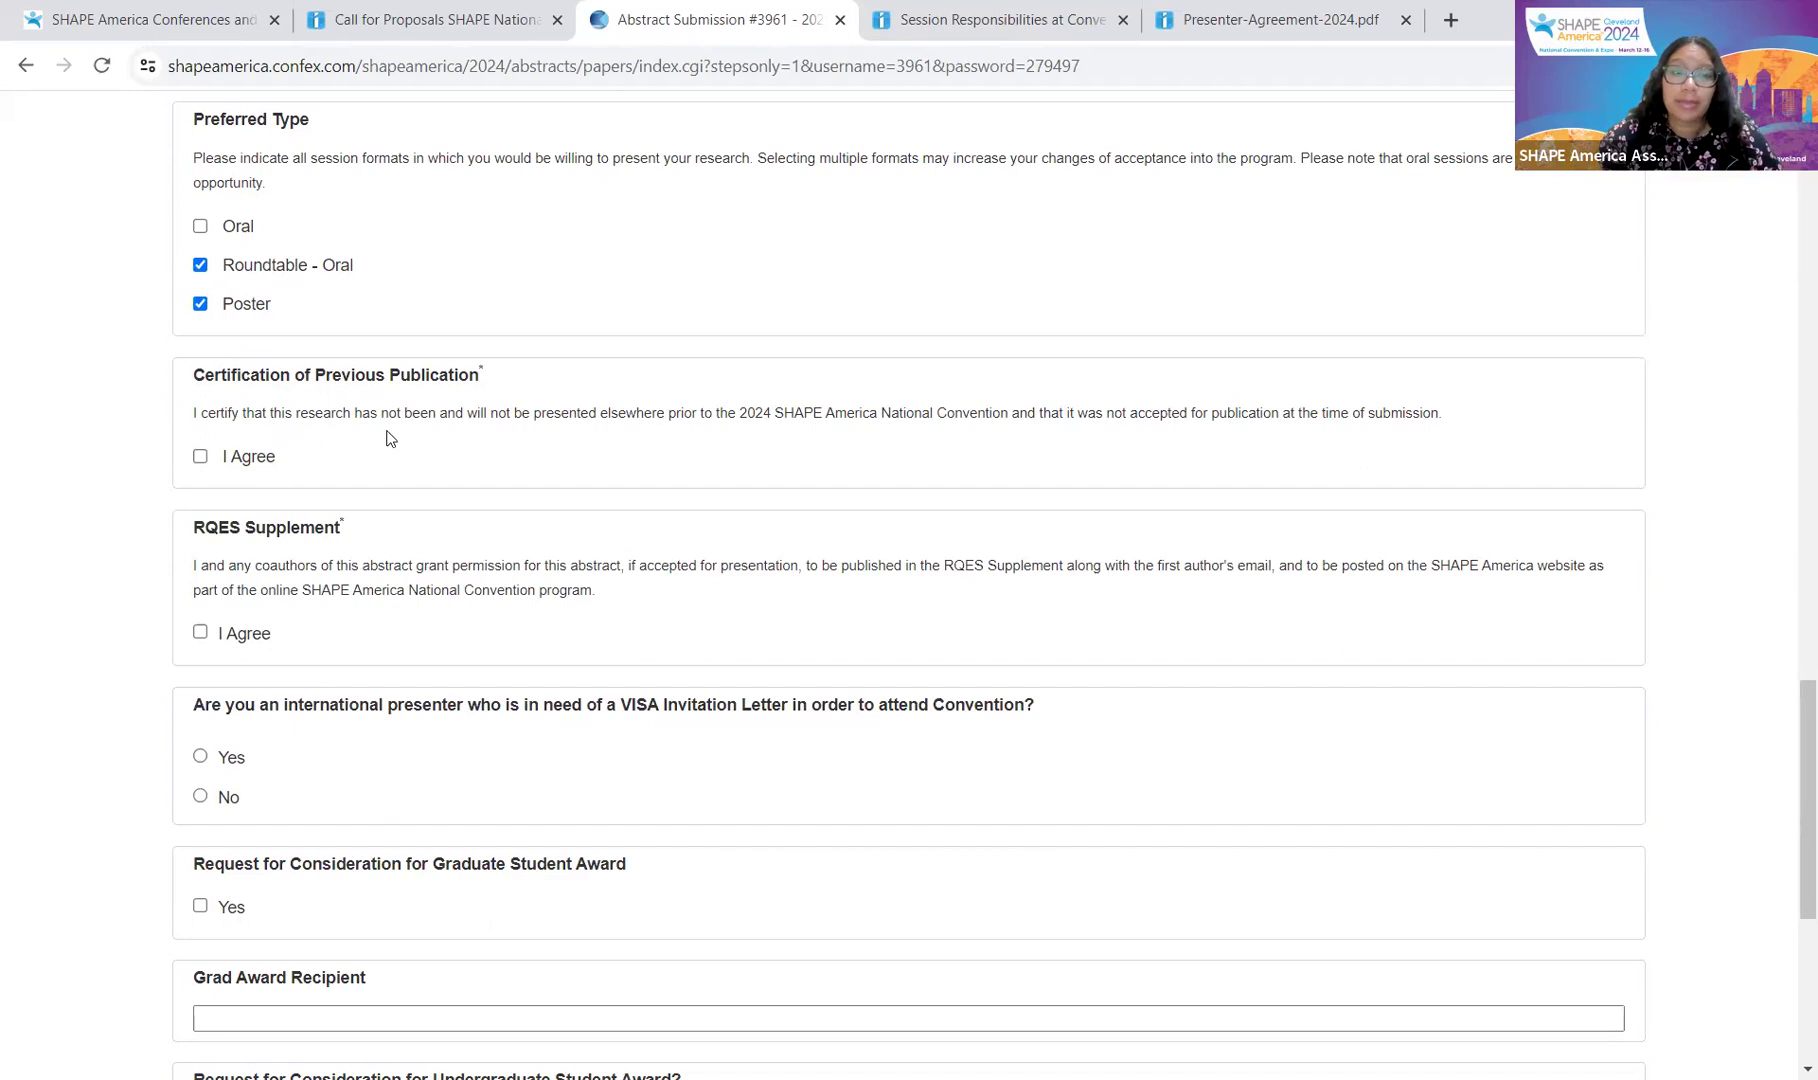
left_click(240, 458)
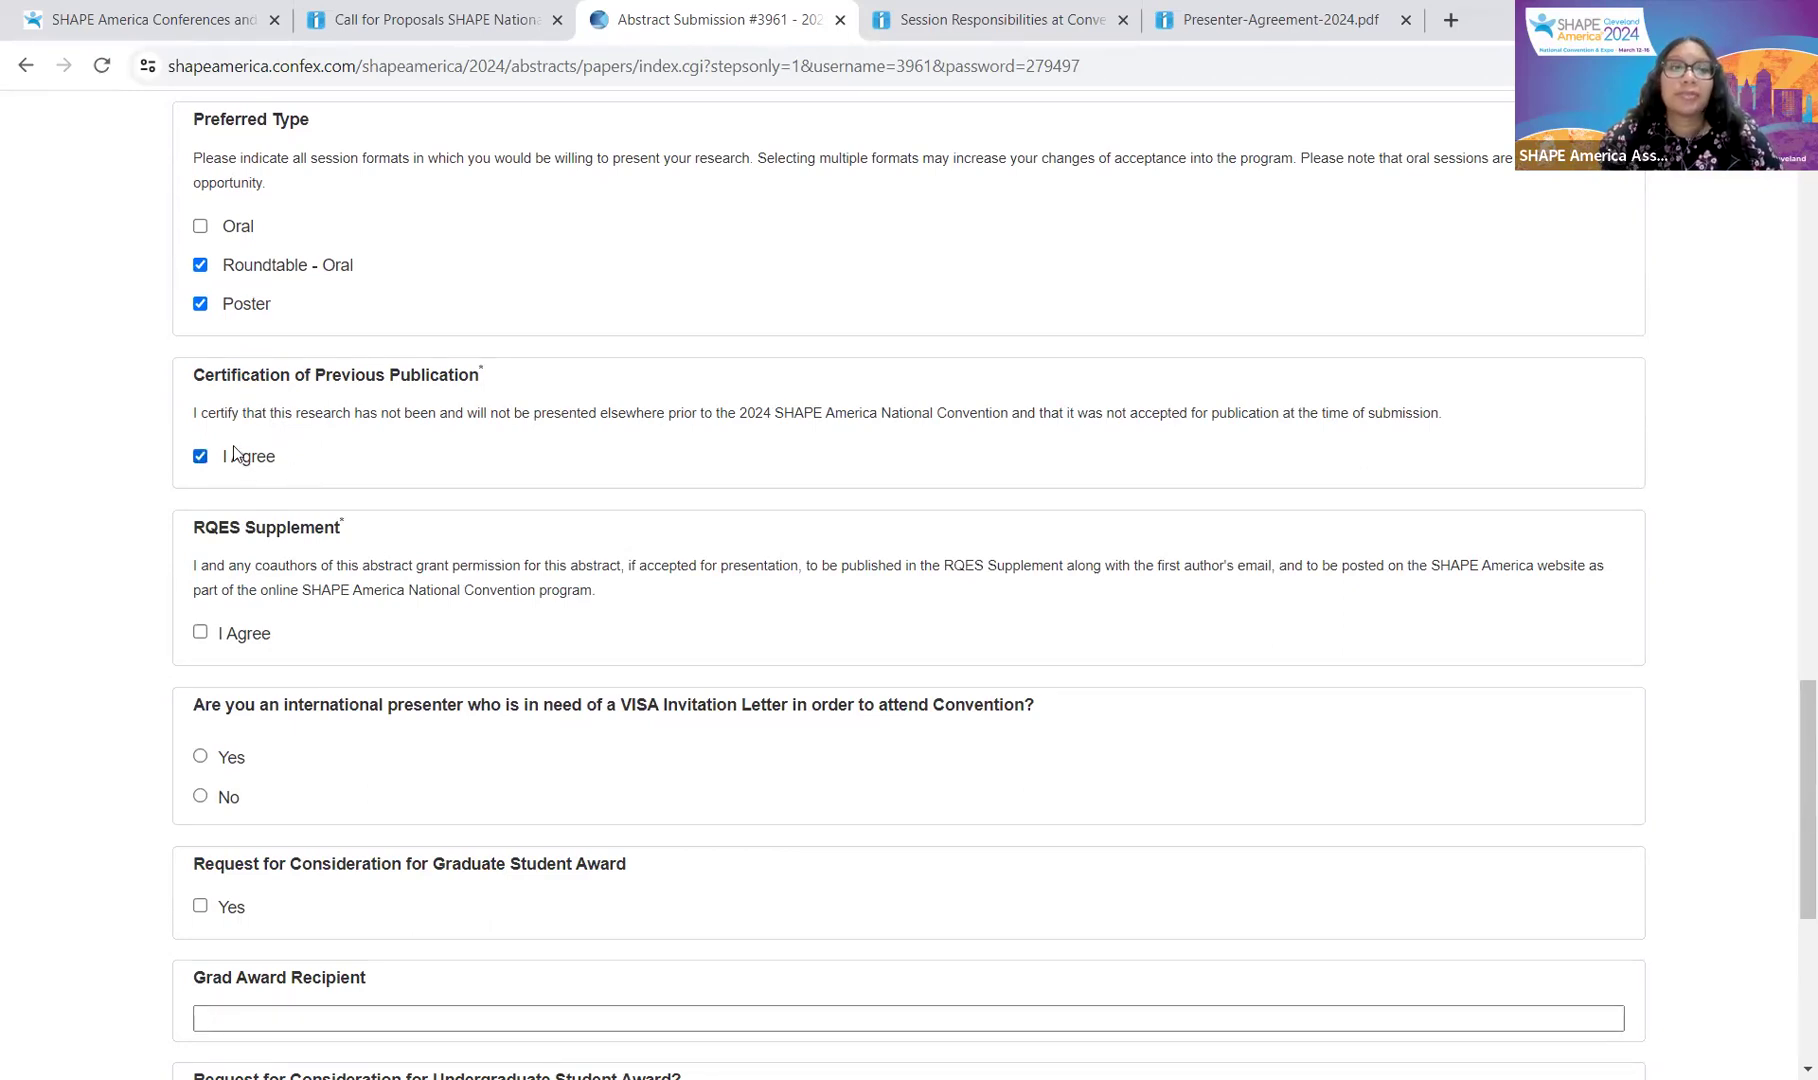
scroll(240, 450, "down", 1)
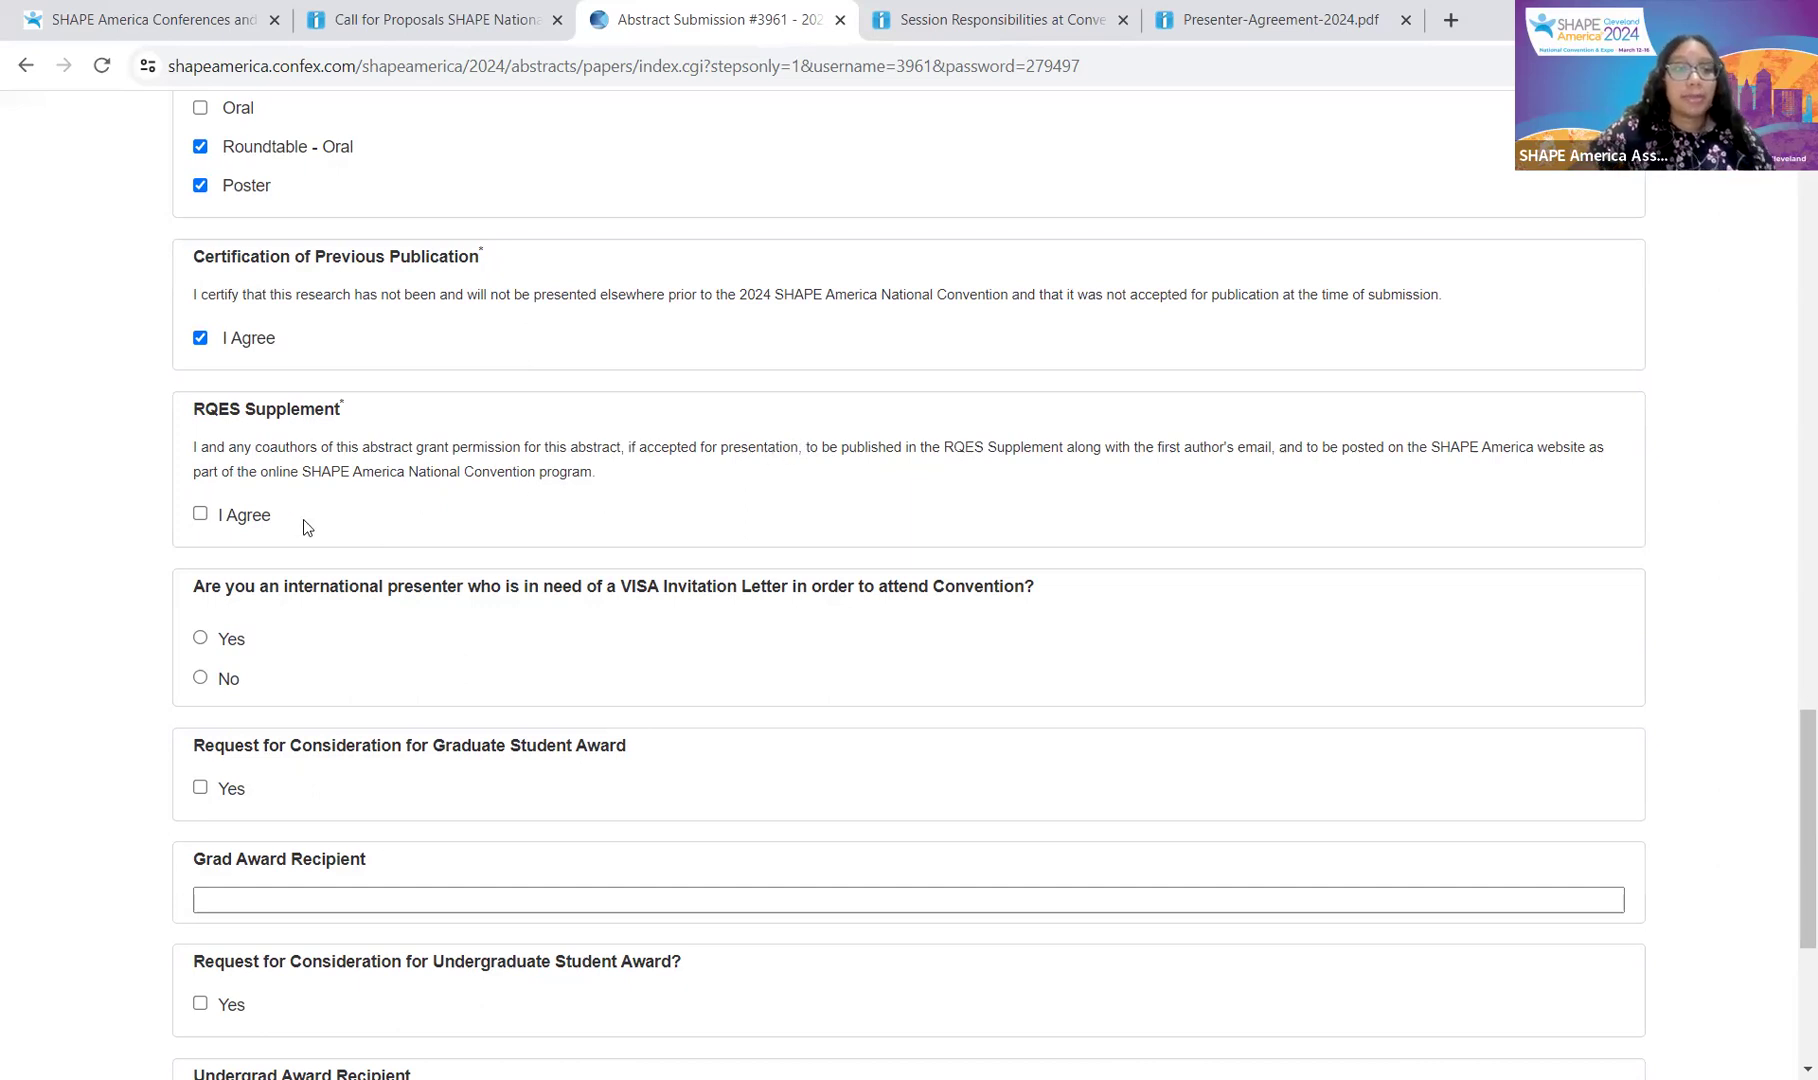
left_click(243, 522)
scroll(337, 476, "down", 3)
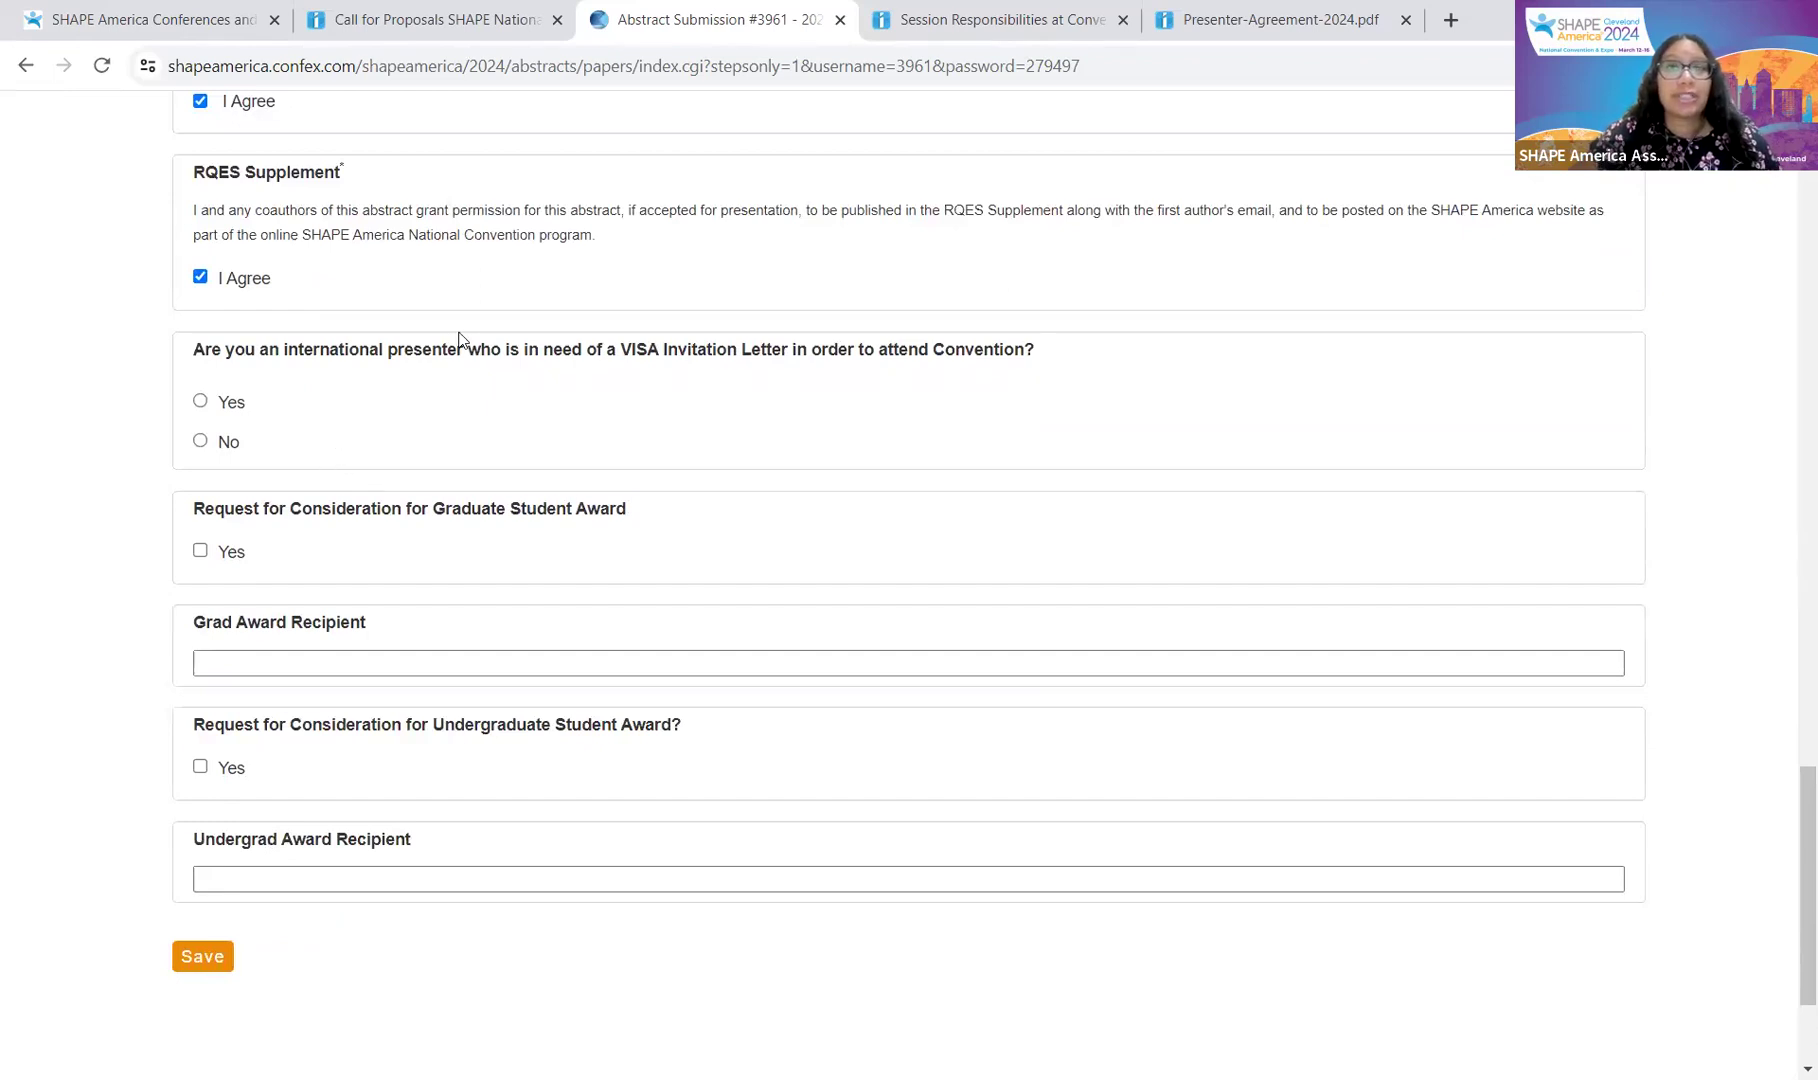
left_click(236, 447)
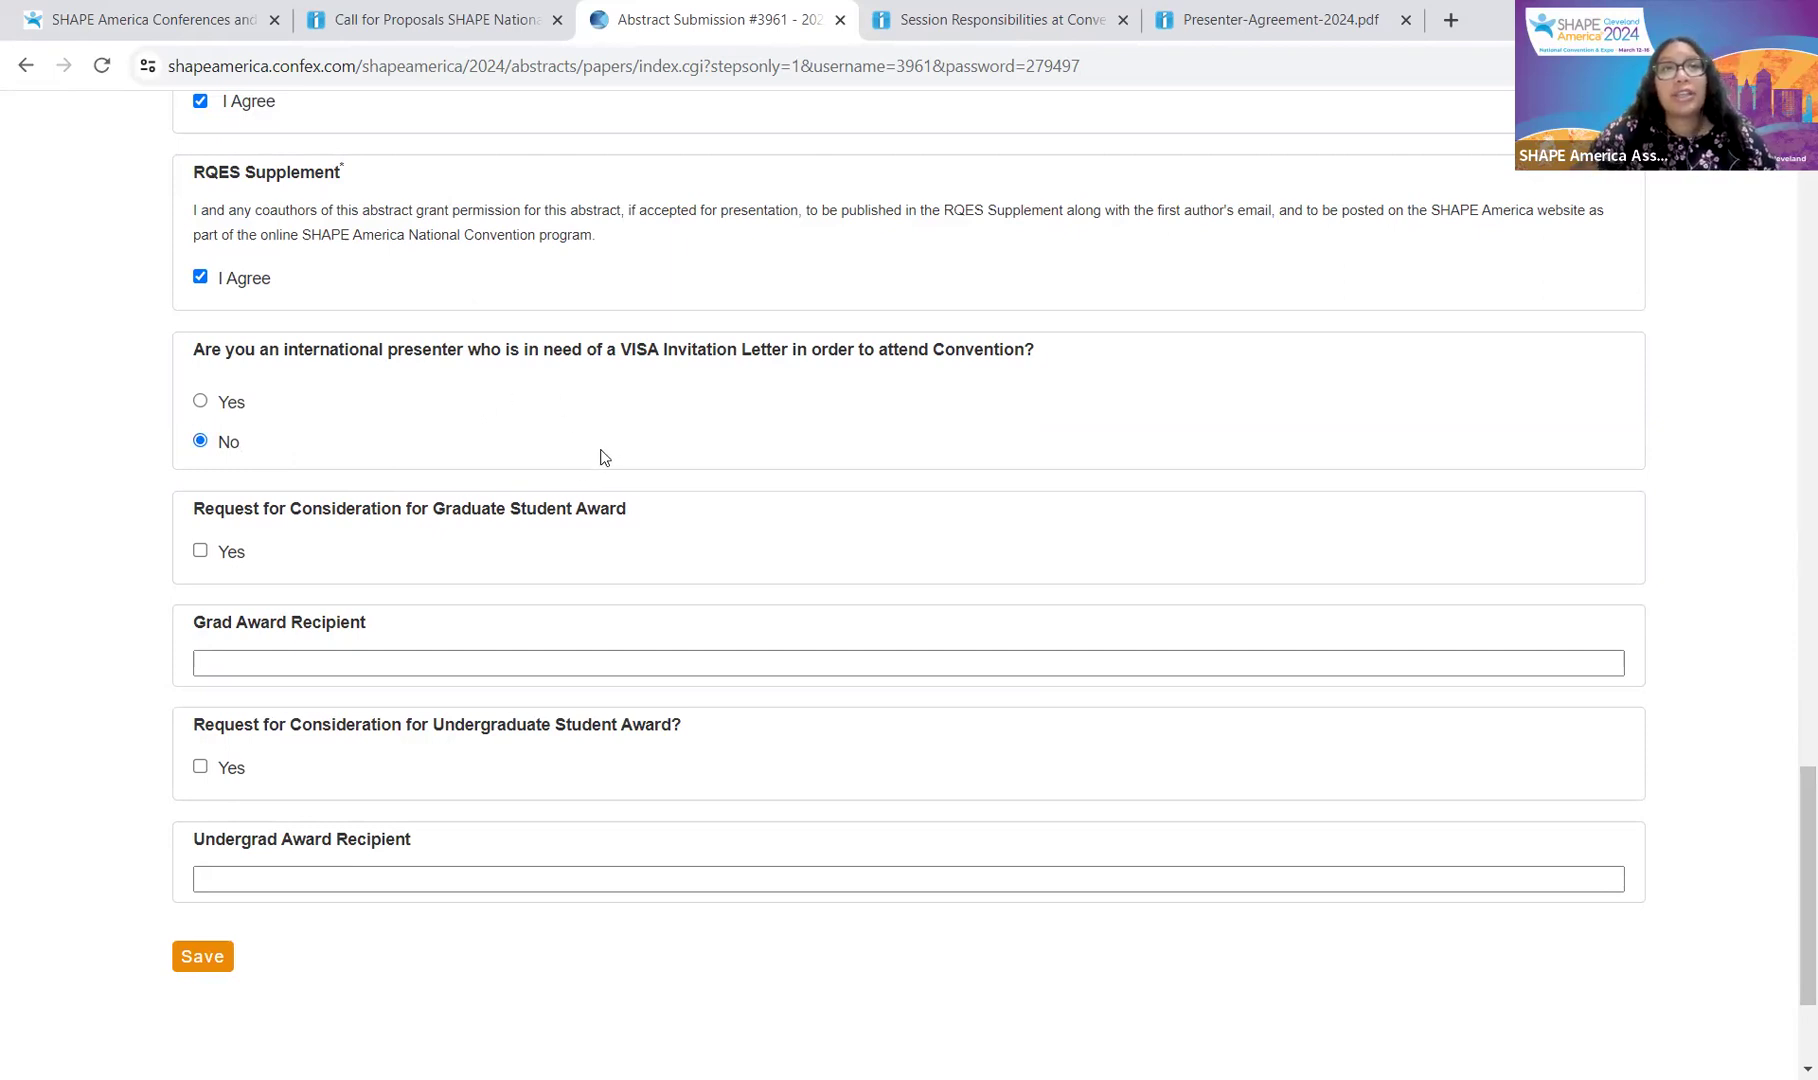
Step: Leave the Grad and Undergrad Award Recipient fields blank and save the session details
left_click(522, 664)
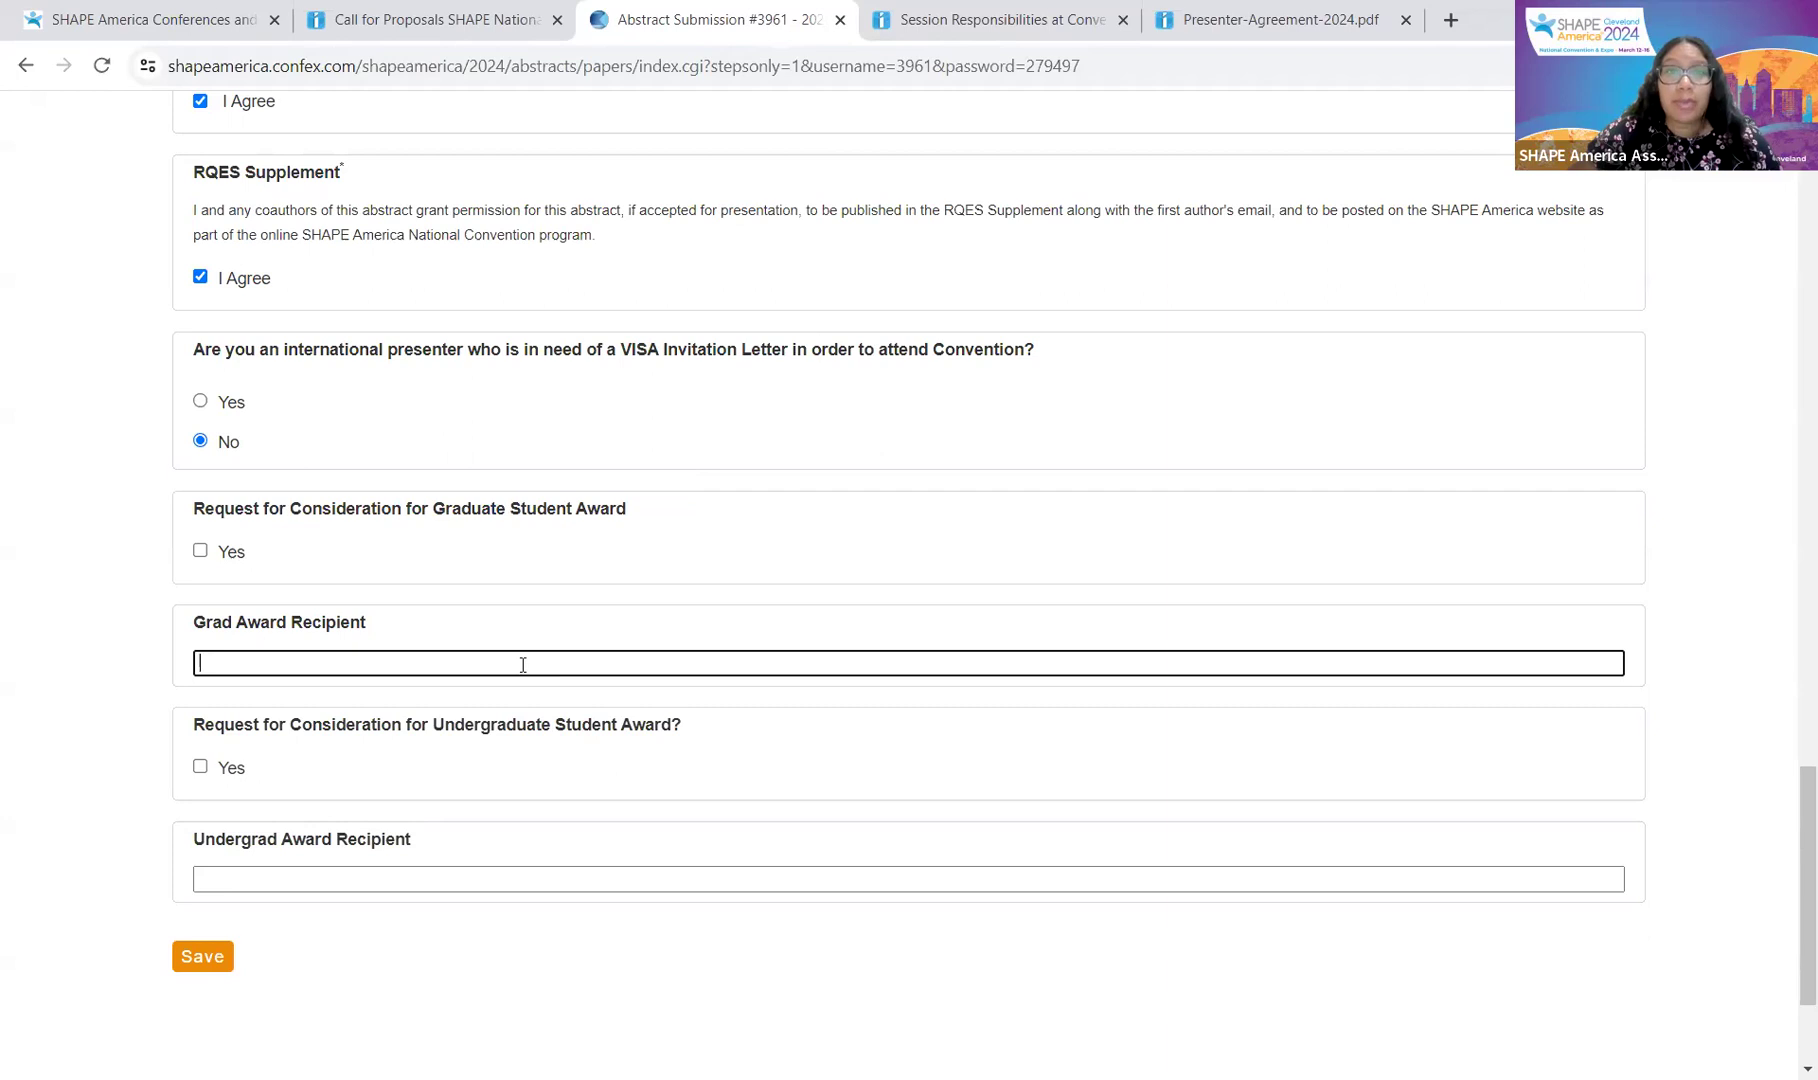
left_click(408, 833)
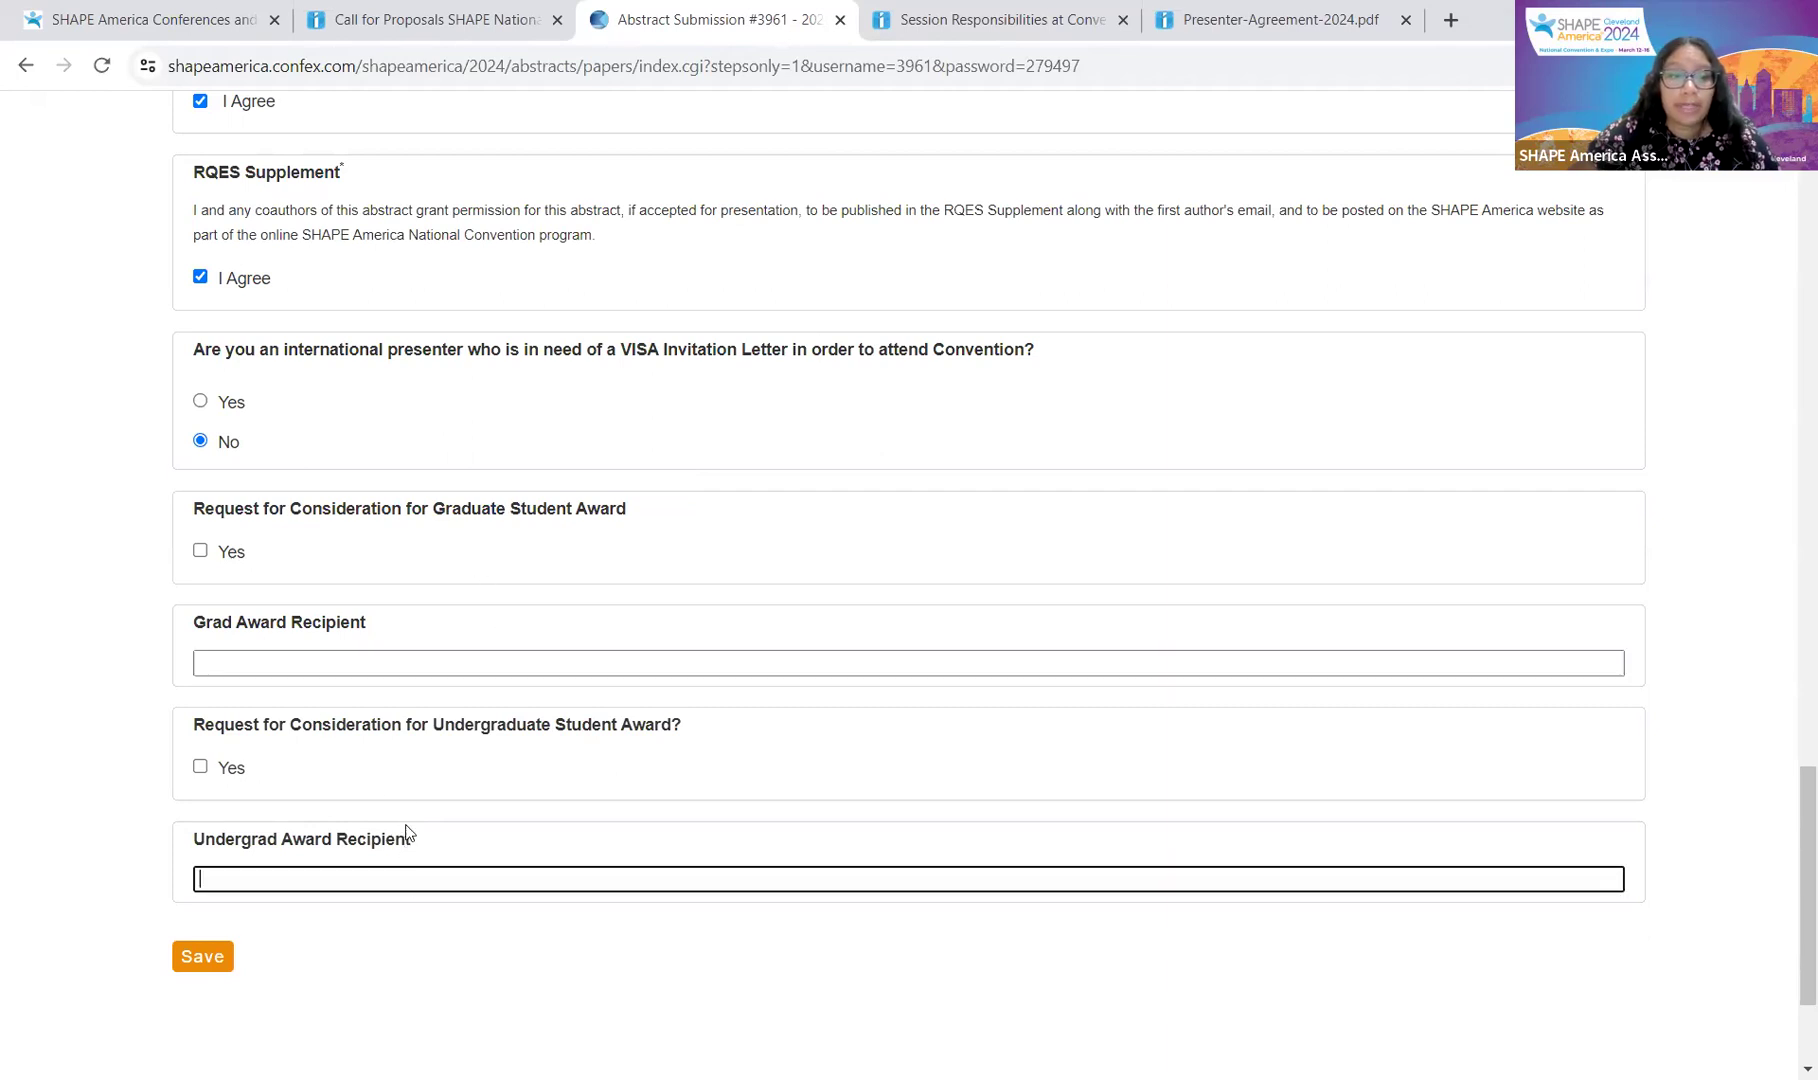
left_click(399, 660)
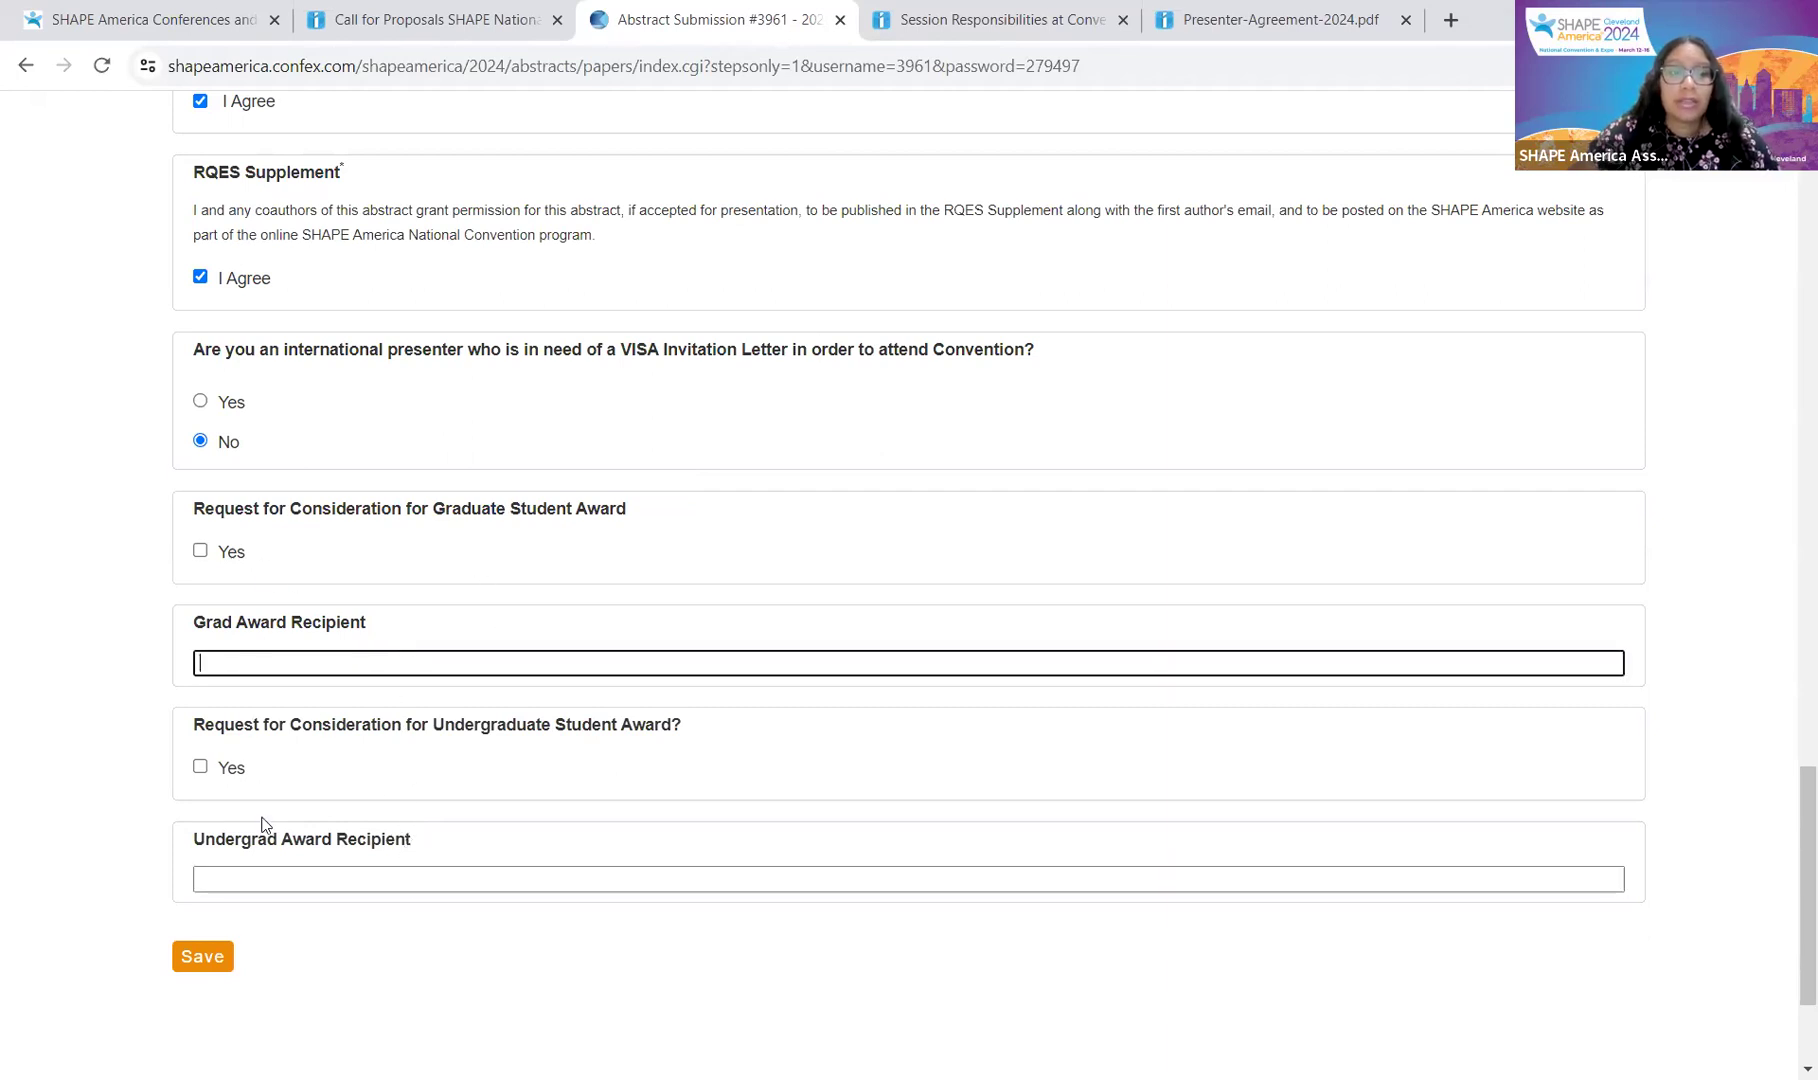
left_click(353, 876)
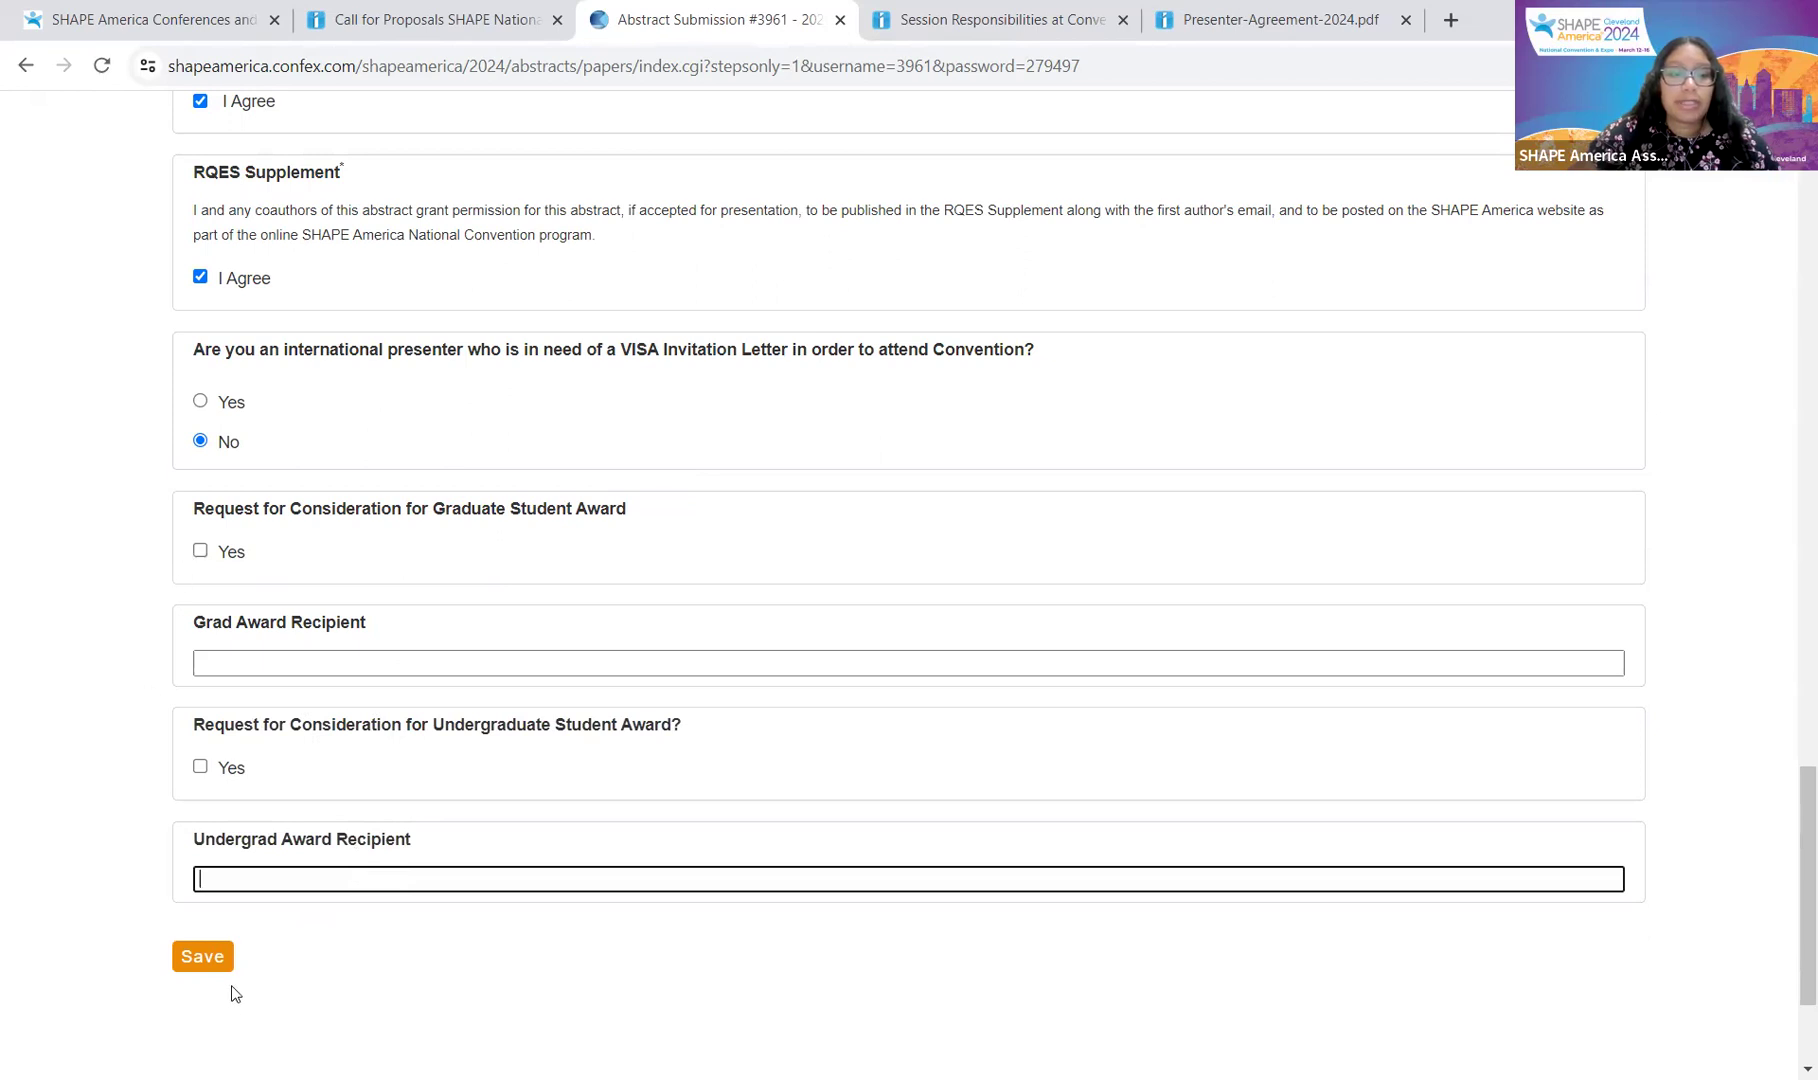
left_click(205, 958)
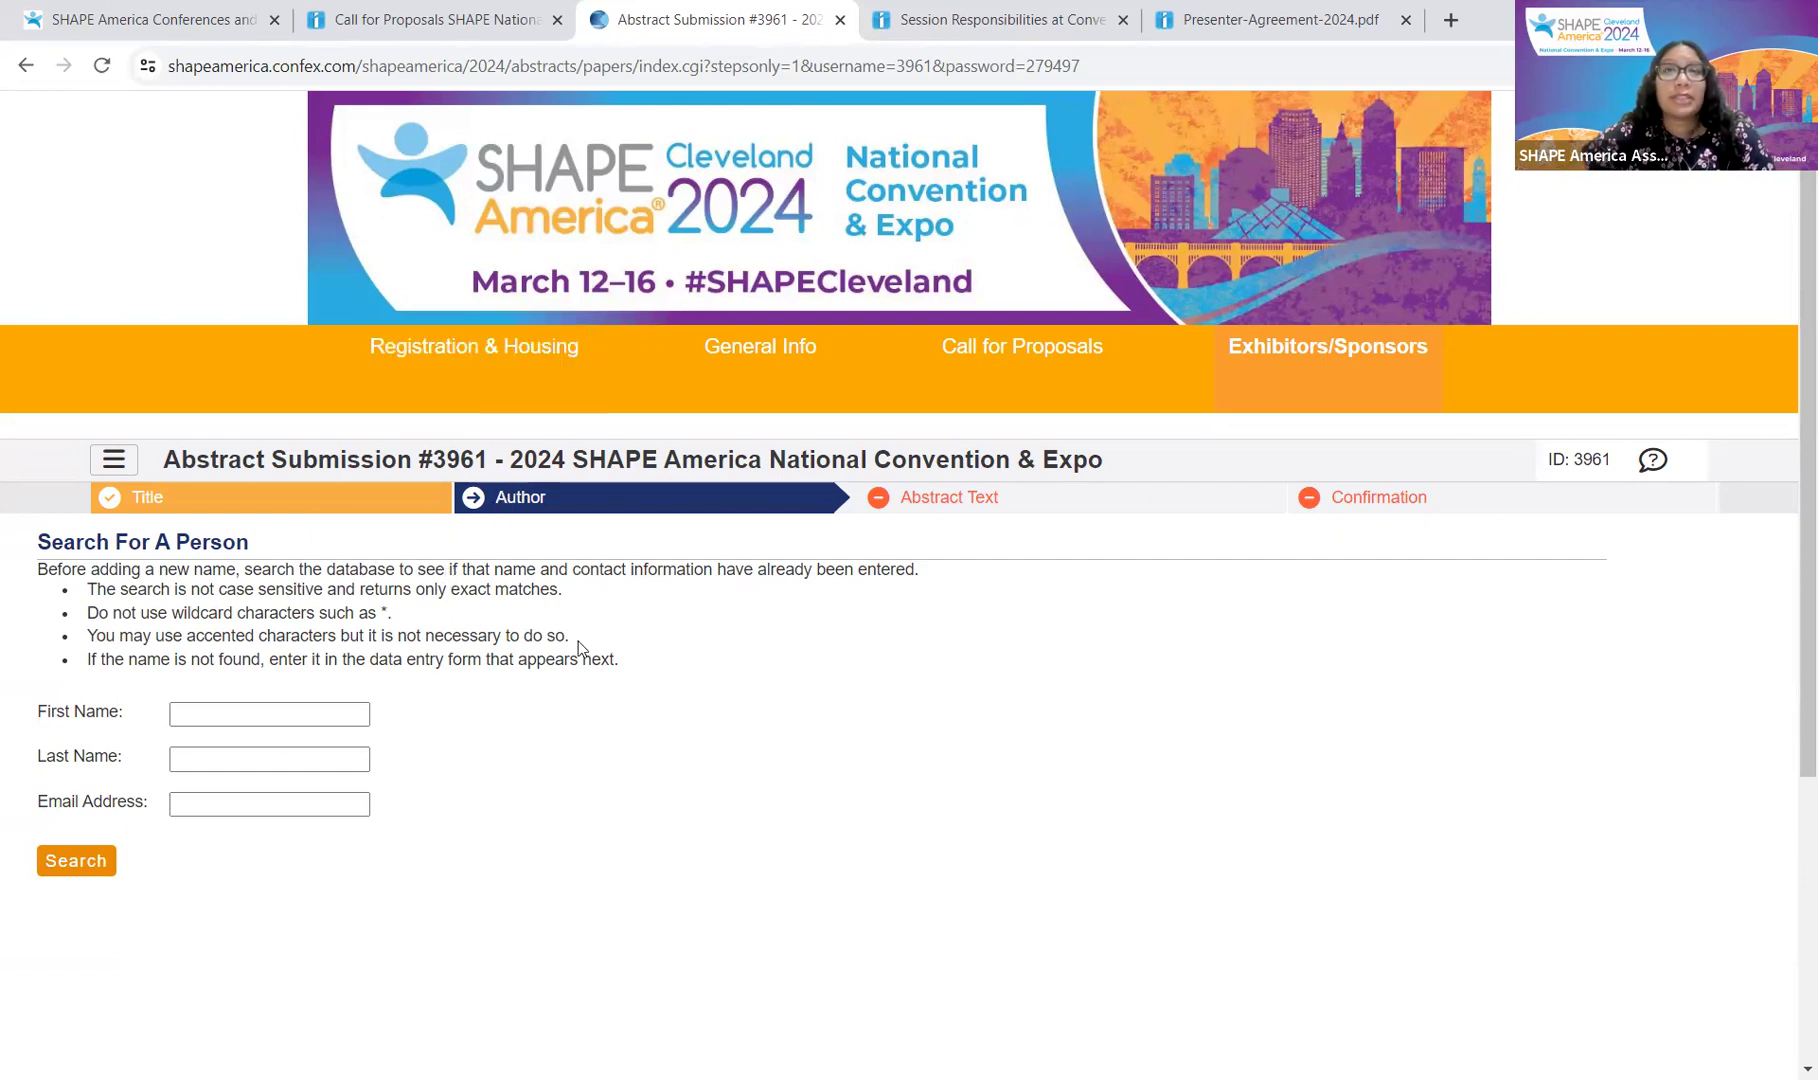
Step: Find the presenting author by their e-mail and add them to the abstract
left_click(281, 802)
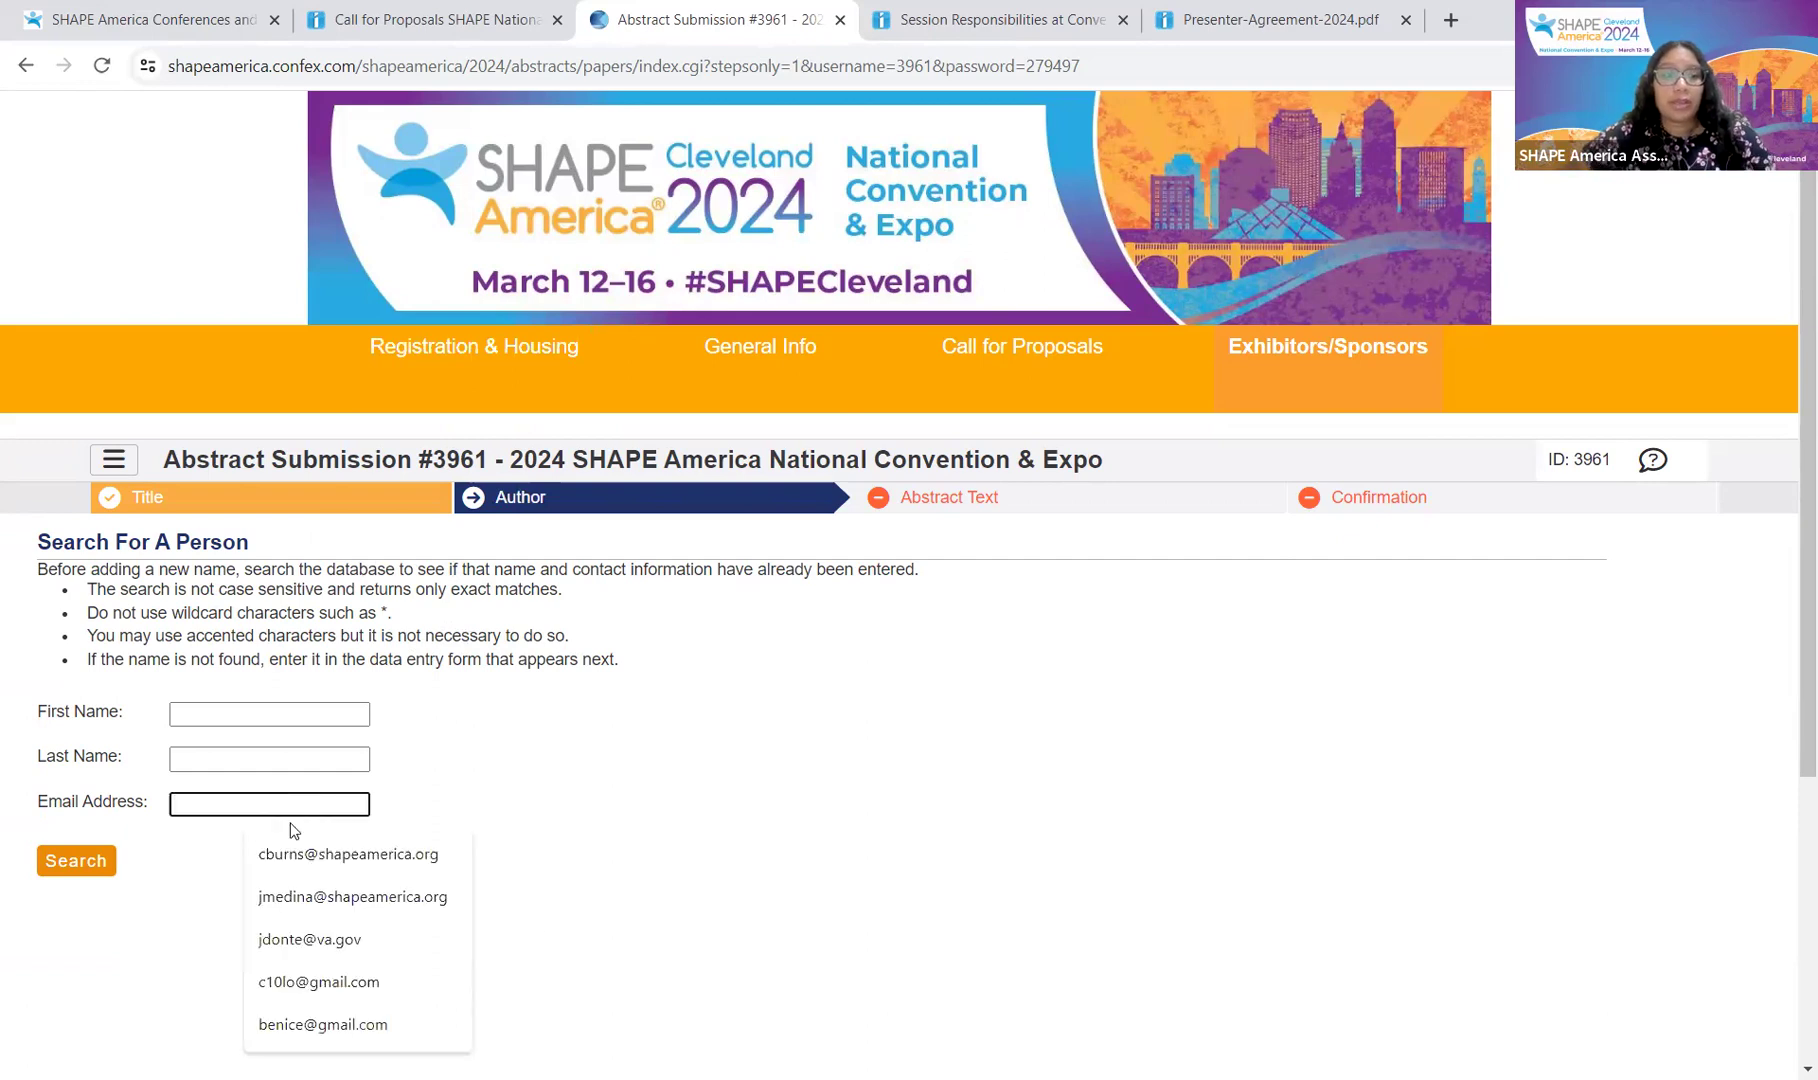
left_click(355, 856)
left_click(99, 857)
left_click(137, 618)
left_click(83, 711)
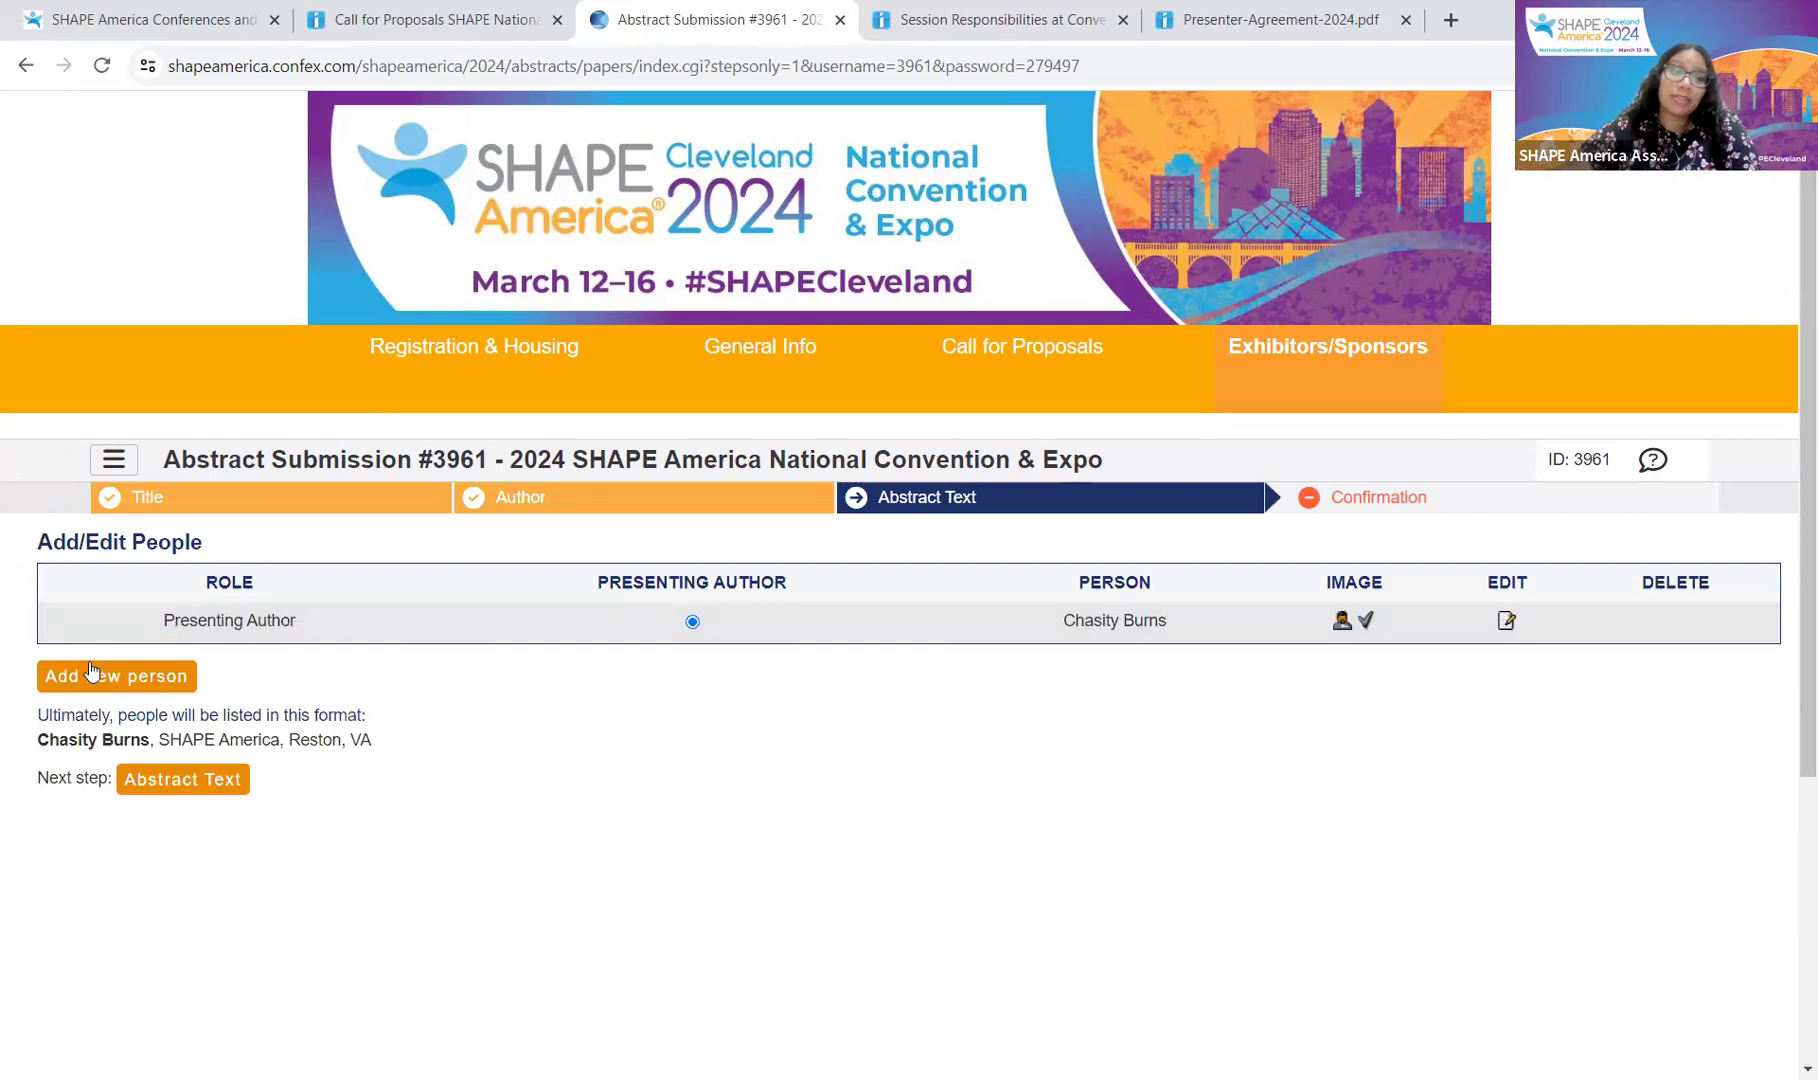
Step: Search for the co-author's e-mail address, which finds no match and opens a new contact form
left_click(91, 677)
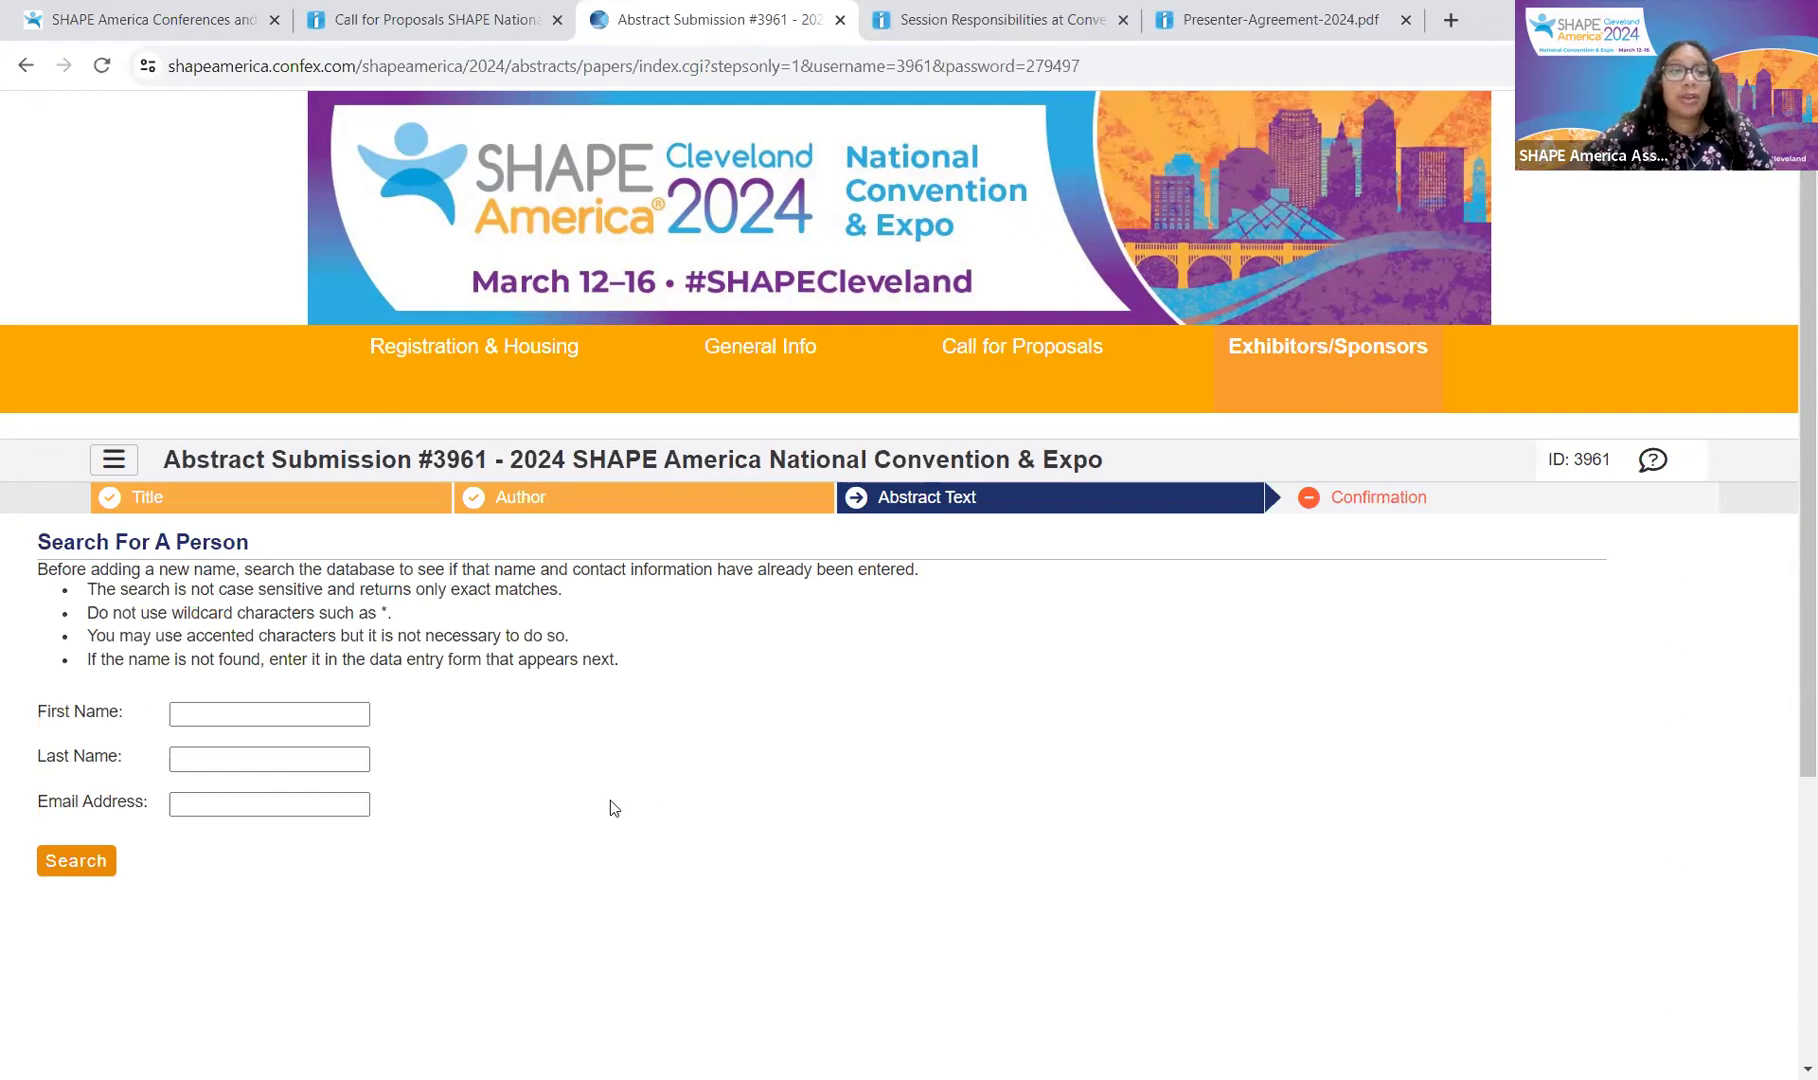
left_click(282, 808)
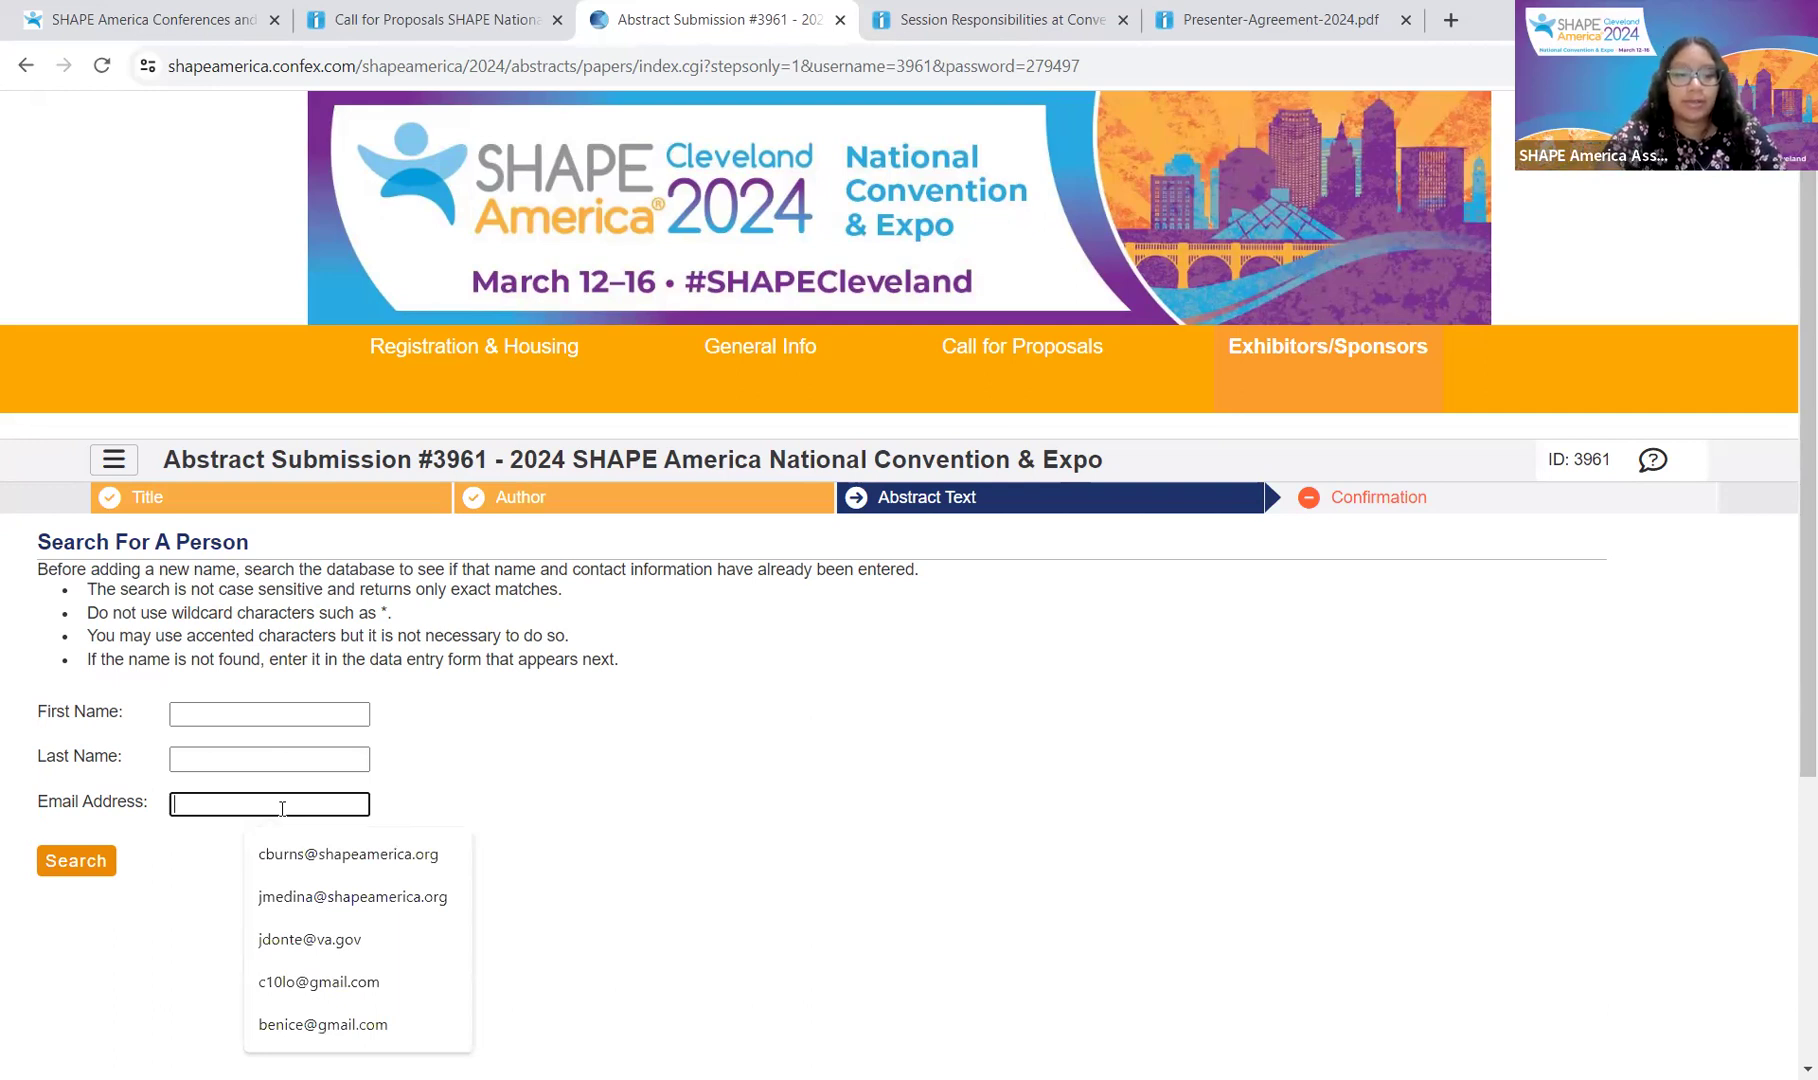
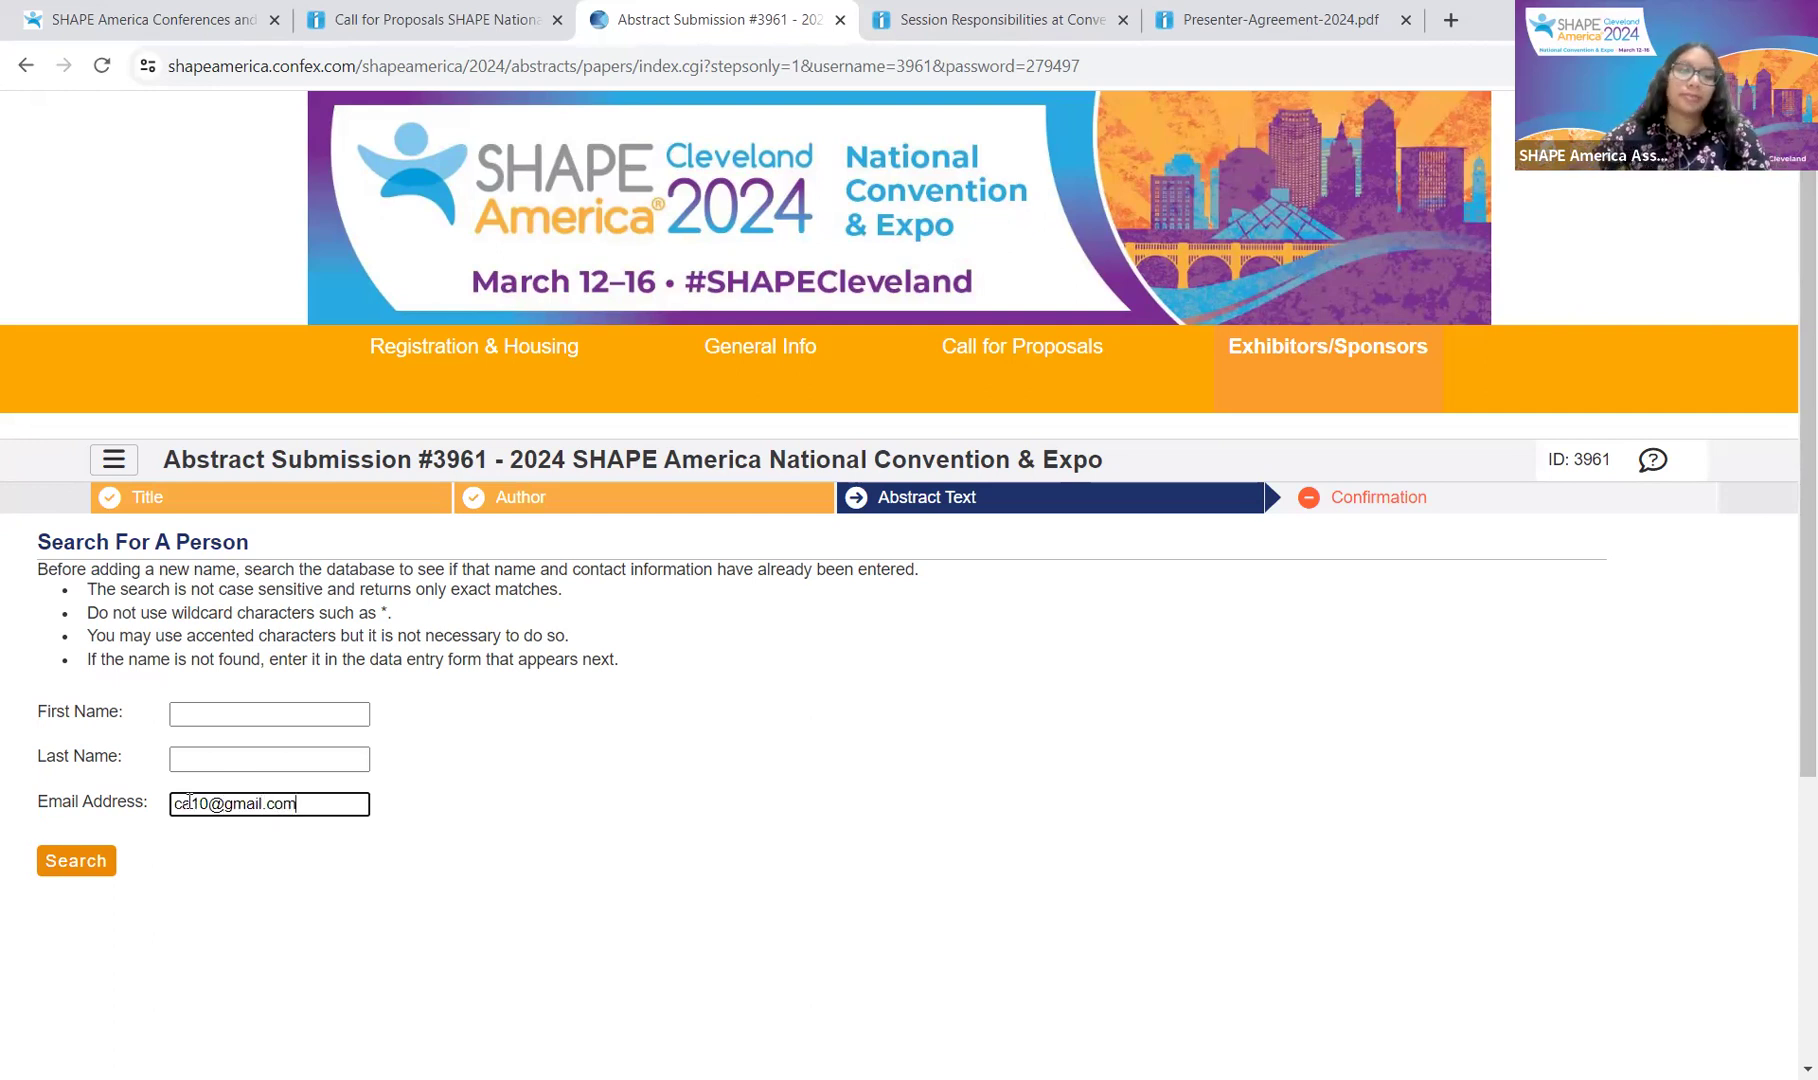
left_click(74, 861)
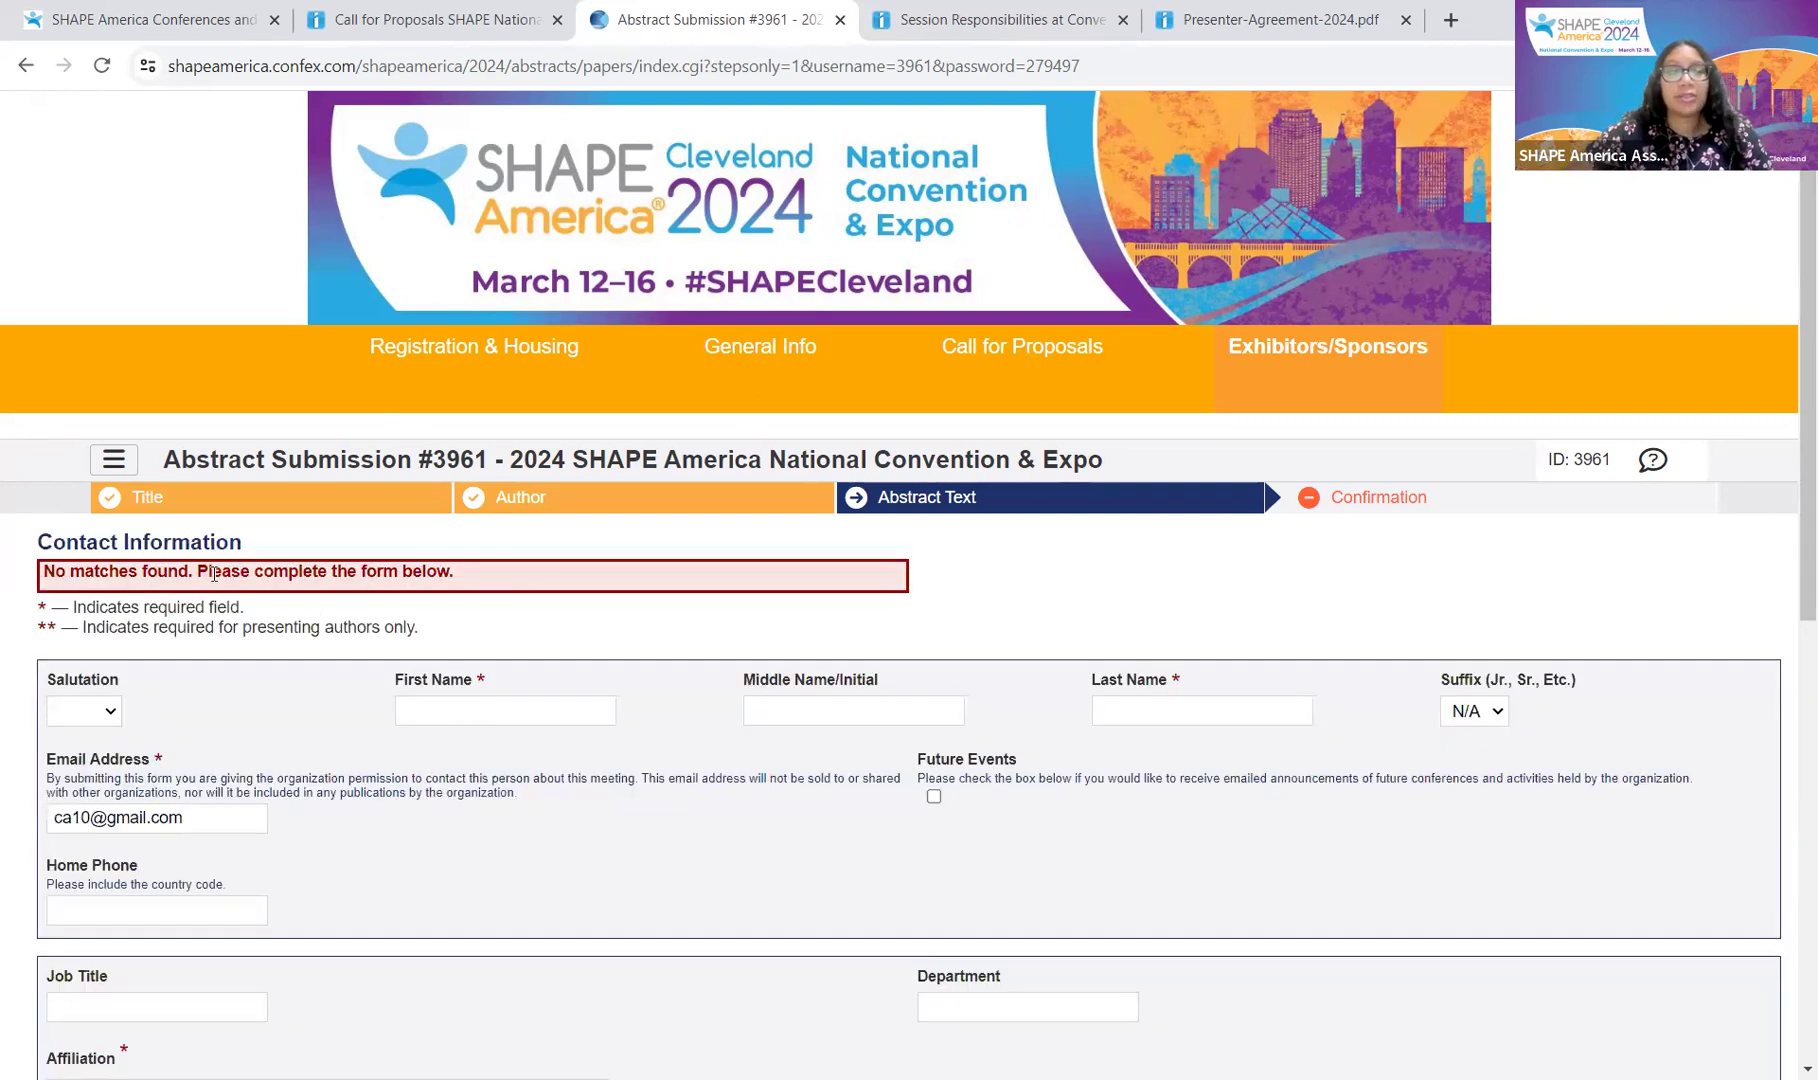
Step: Fill in the co-author's first and last name from the autofill suggestions
scroll(568, 613, "down", 1)
scroll(568, 613, "down", 2)
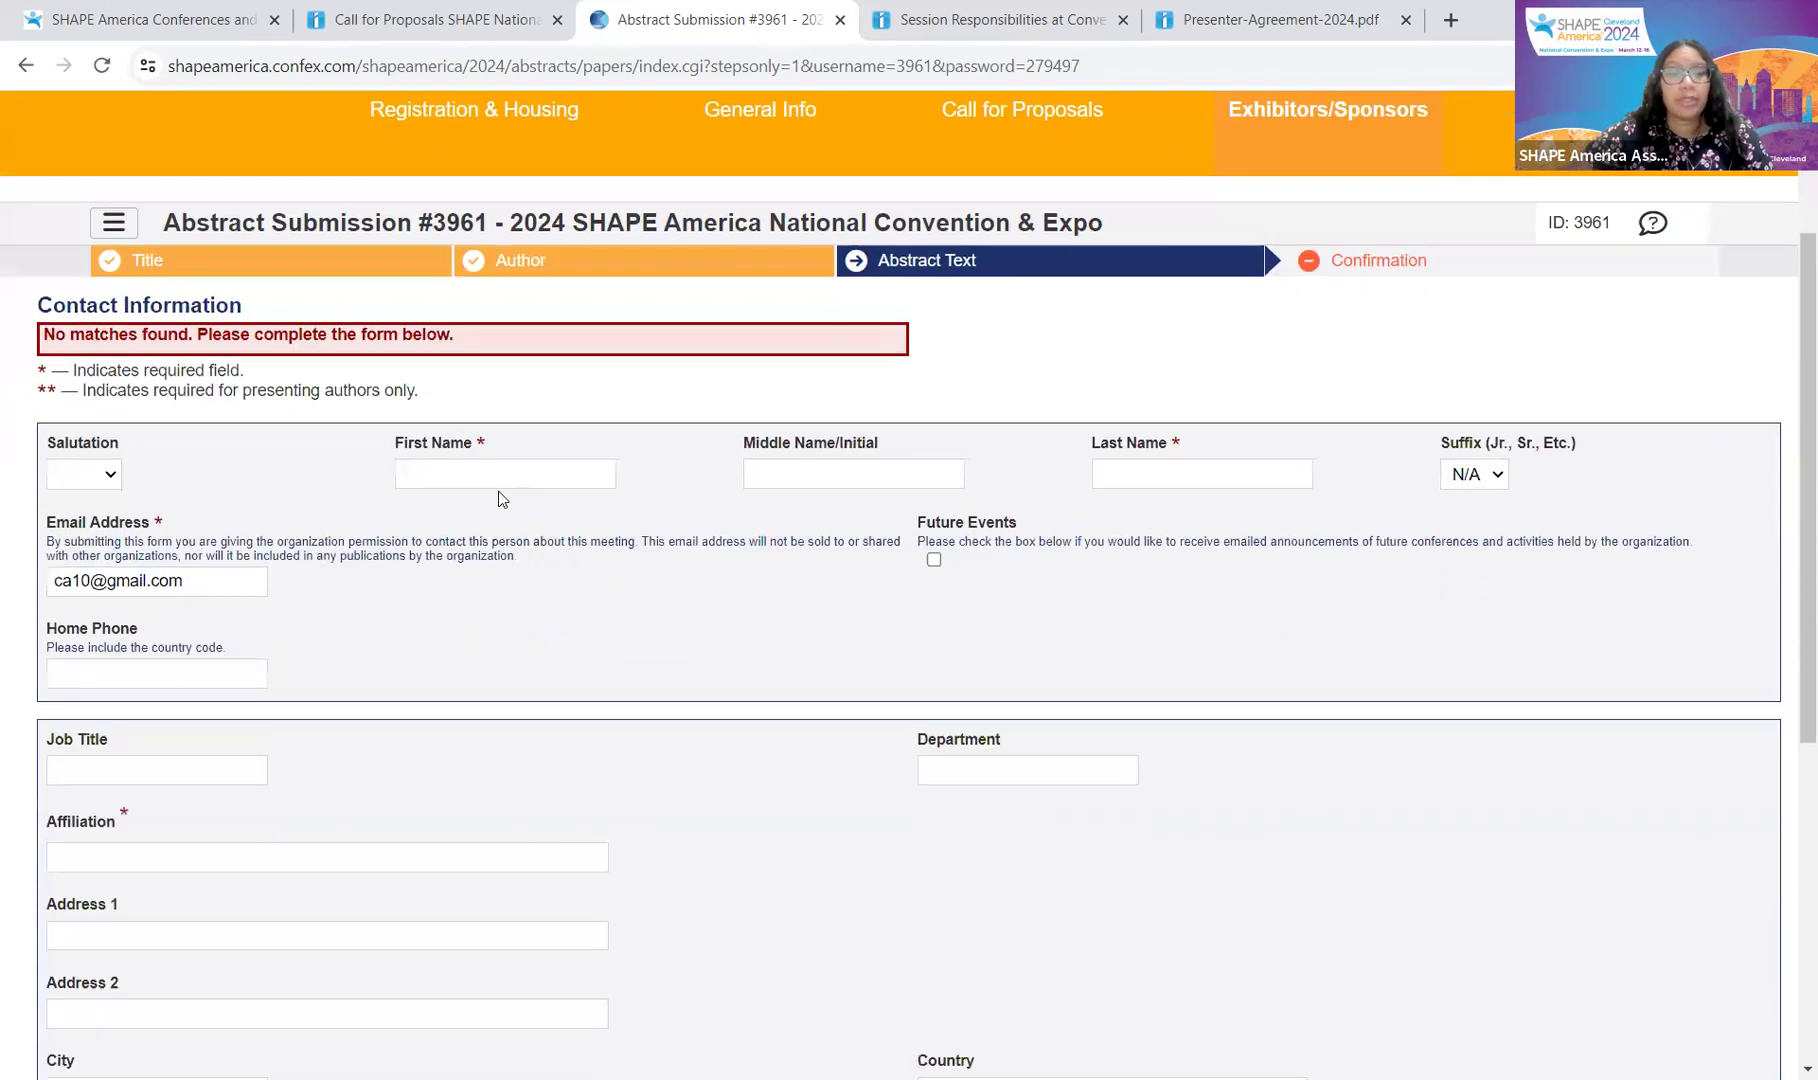
left_click(500, 464)
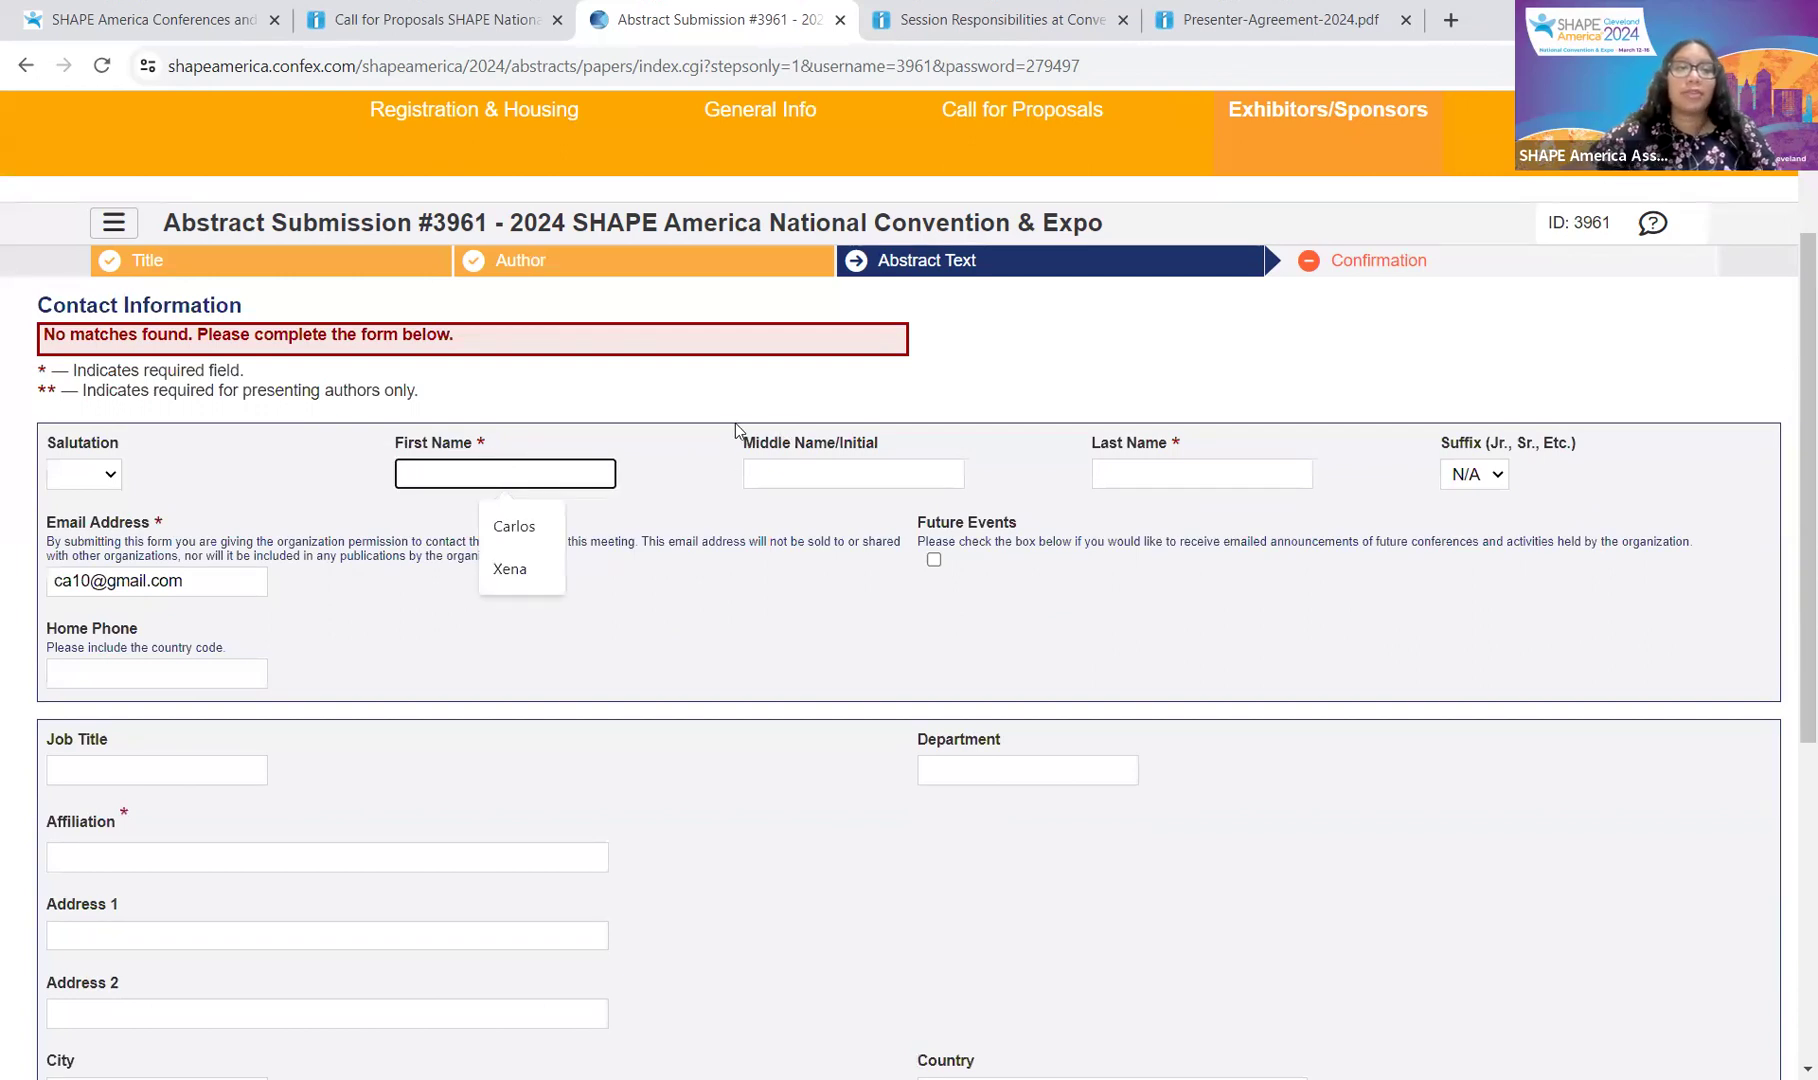
left_click(578, 530)
left_click(526, 487)
left_click(514, 526)
left_click(1180, 474)
left_click(1211, 527)
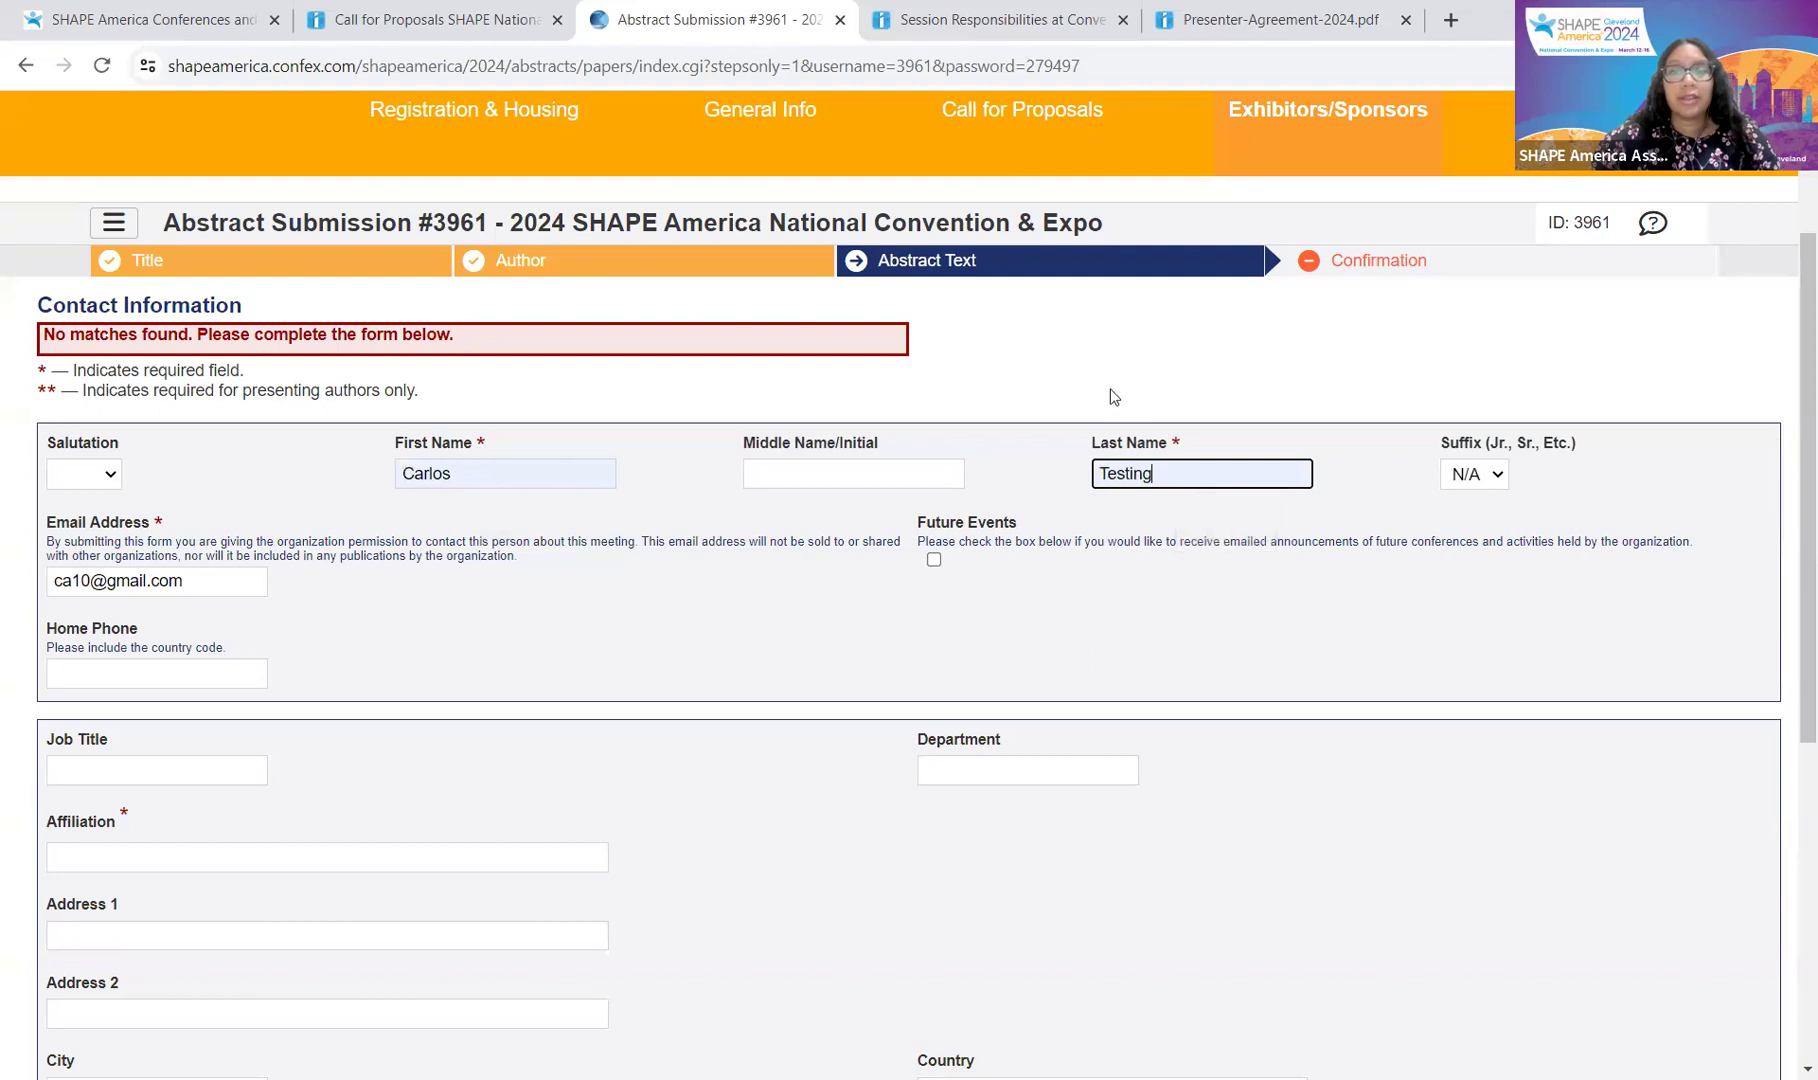
Step: Set the co-author's affiliation to Testing cfp
scroll(650, 620, "down", 1)
left_click(350, 730)
left_click(225, 792)
left_click(430, 567)
scroll(577, 695, "down", 4)
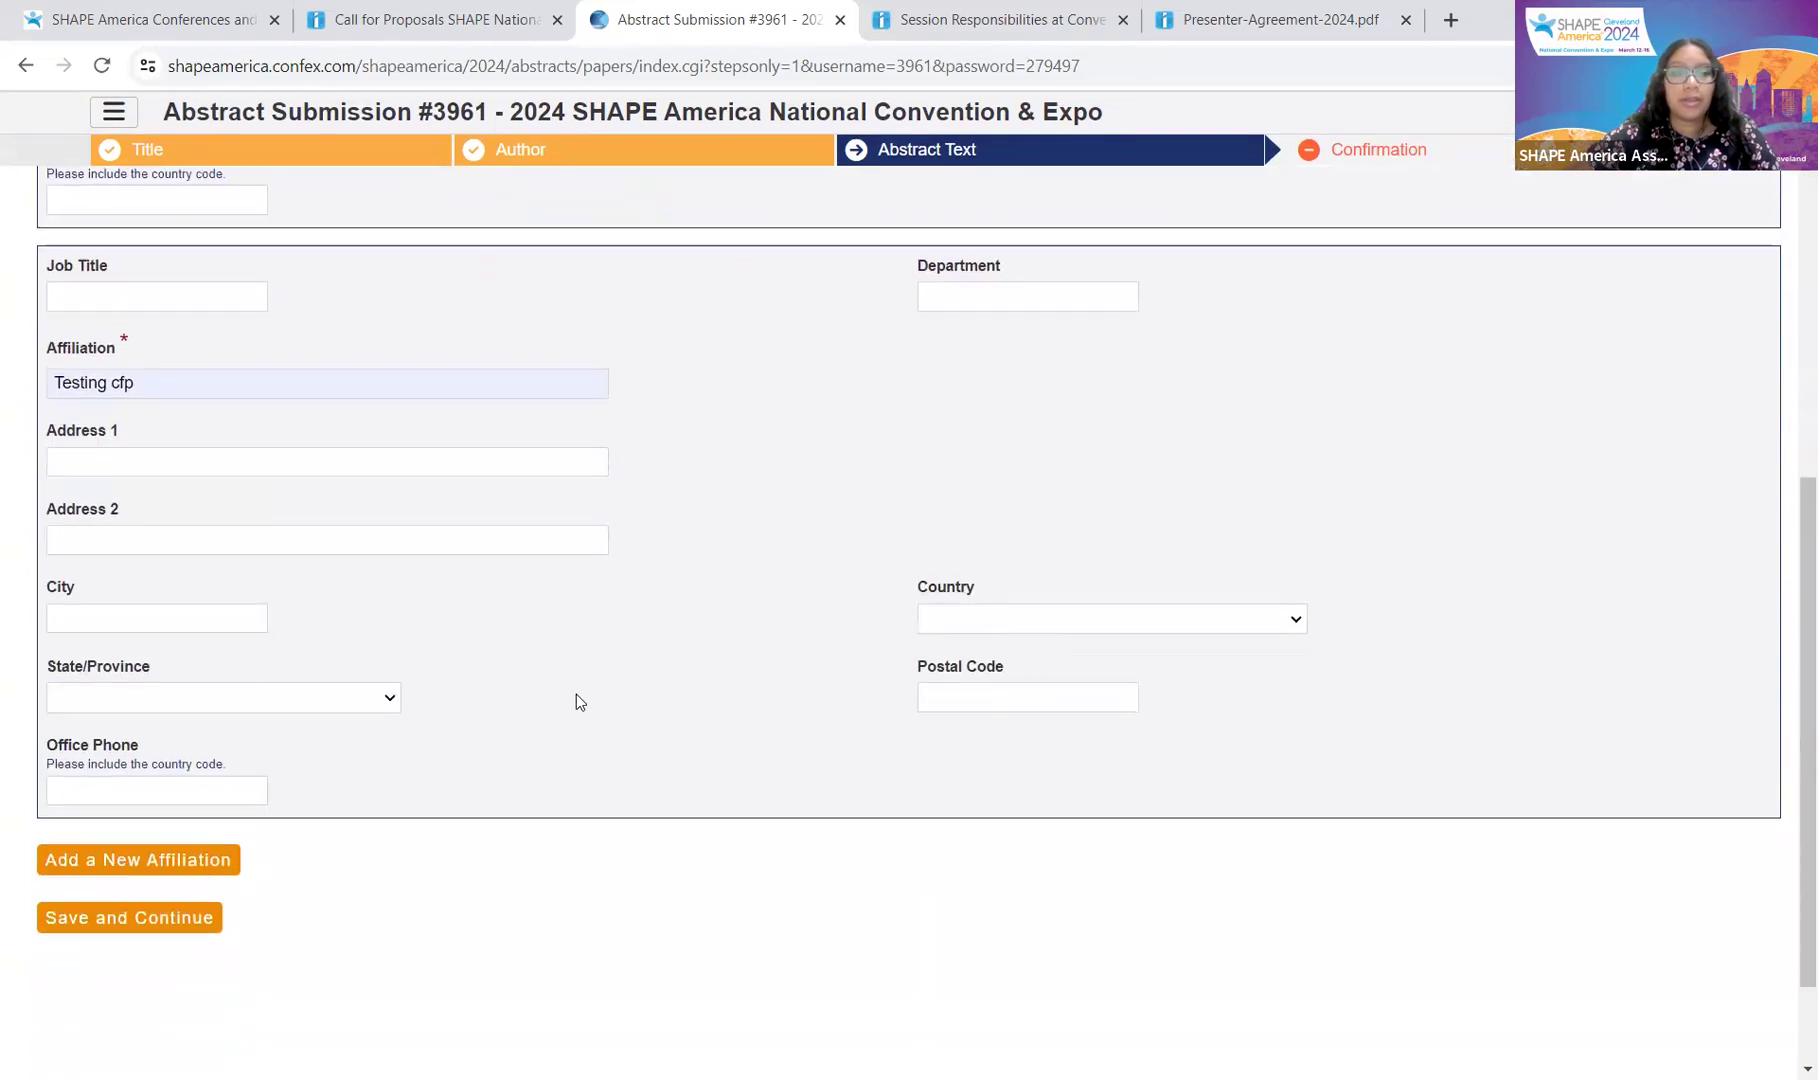
scroll(495, 637, "up", 8)
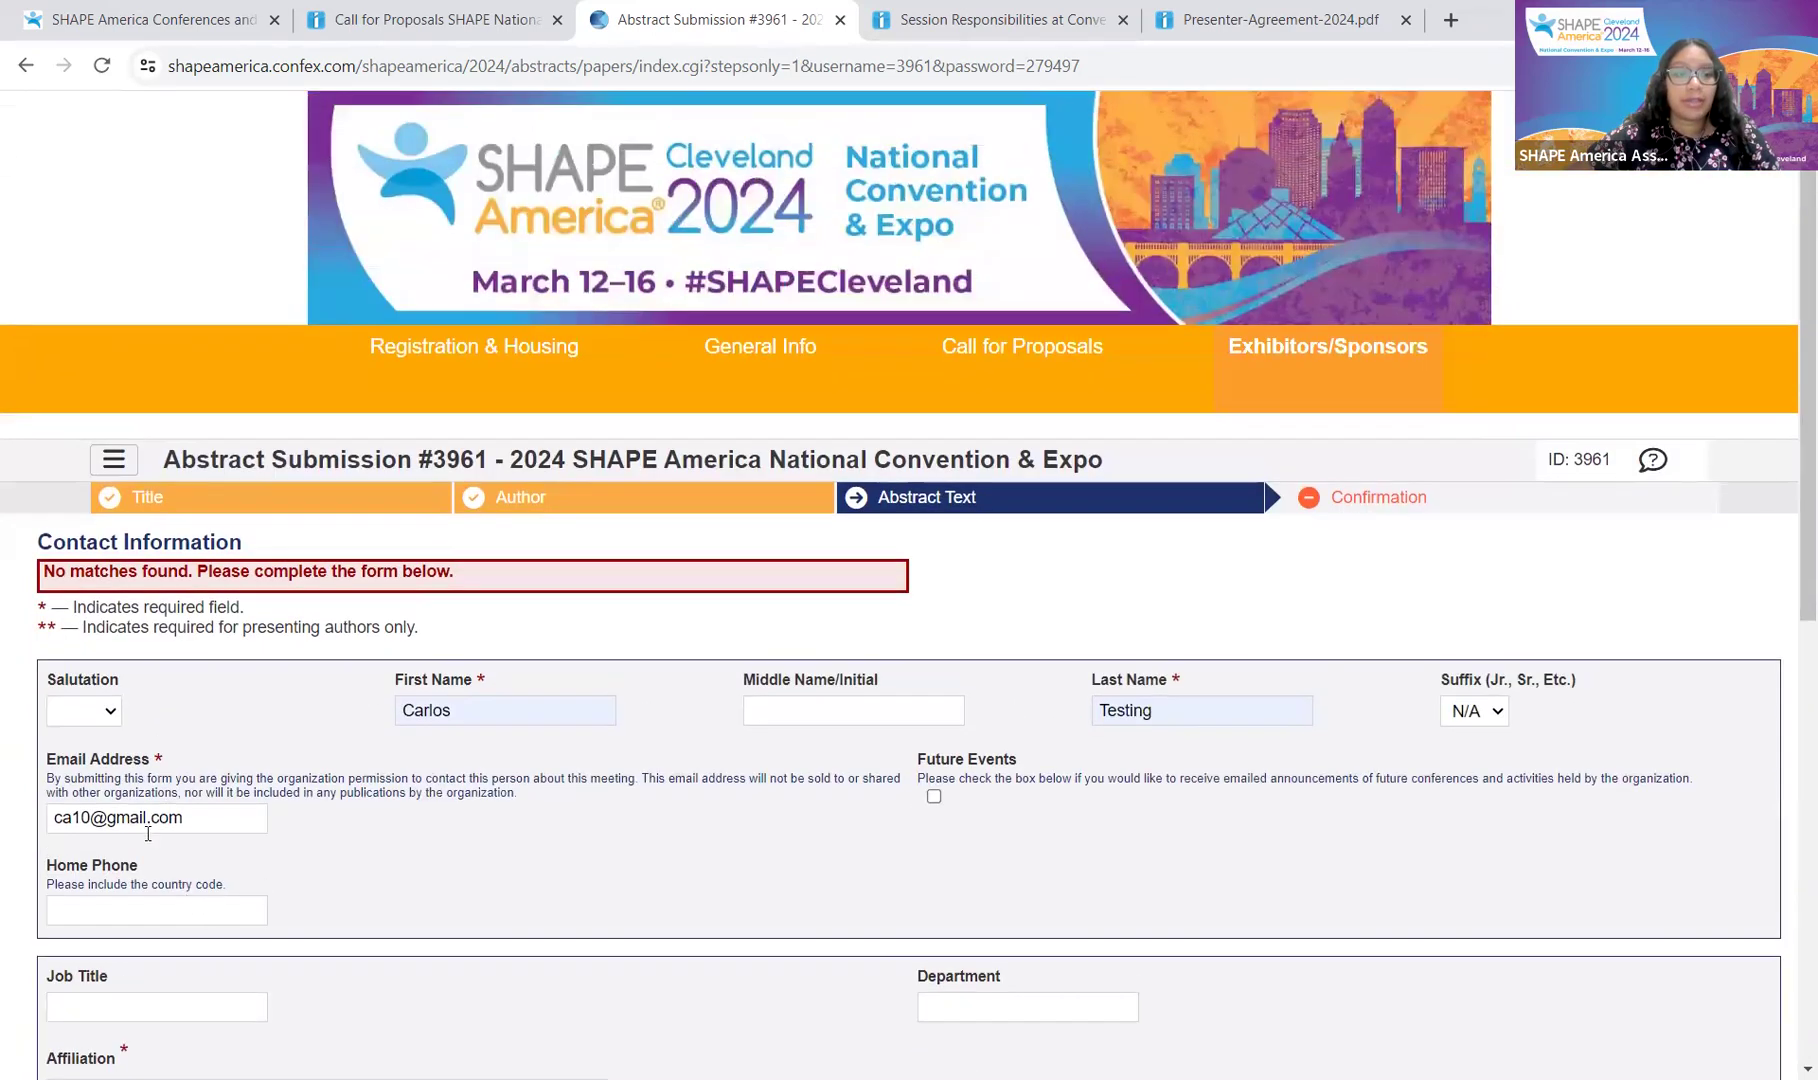
scroll(479, 810, "down", 8)
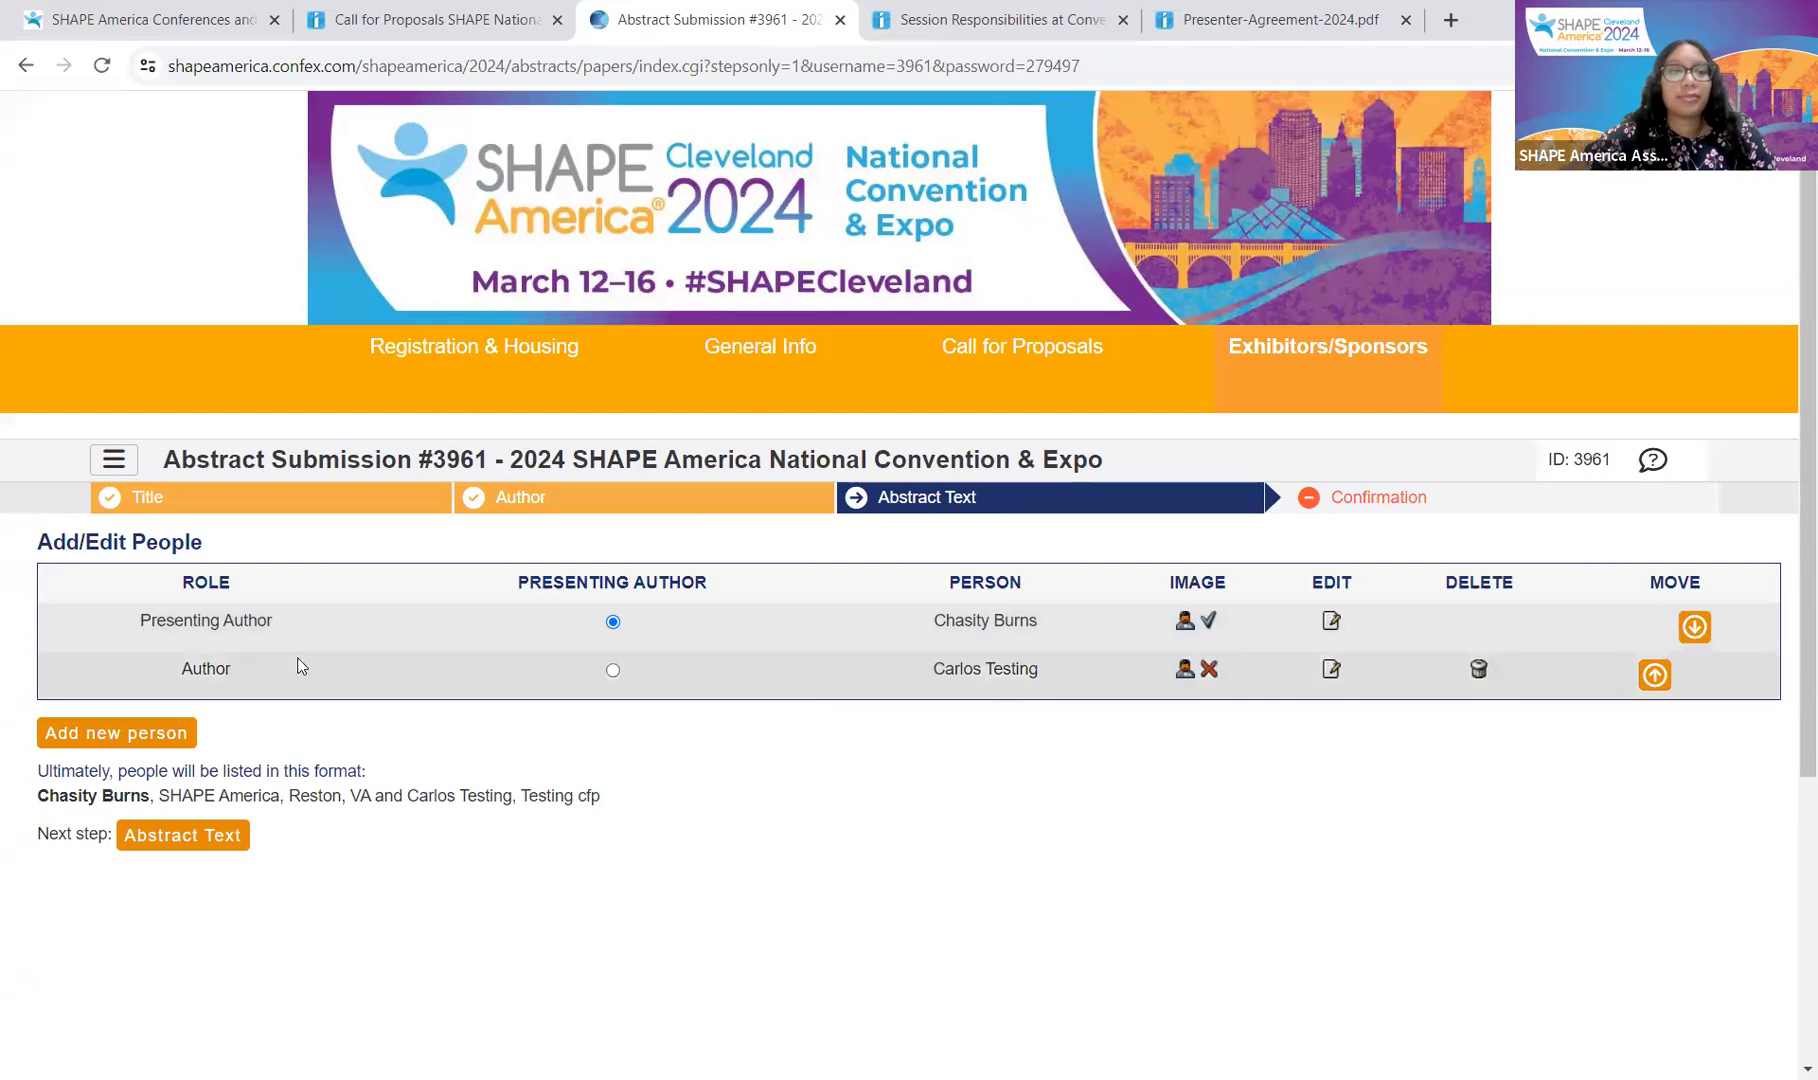
Step: Add a third person and look up their e-mail address in the database
left_click(112, 740)
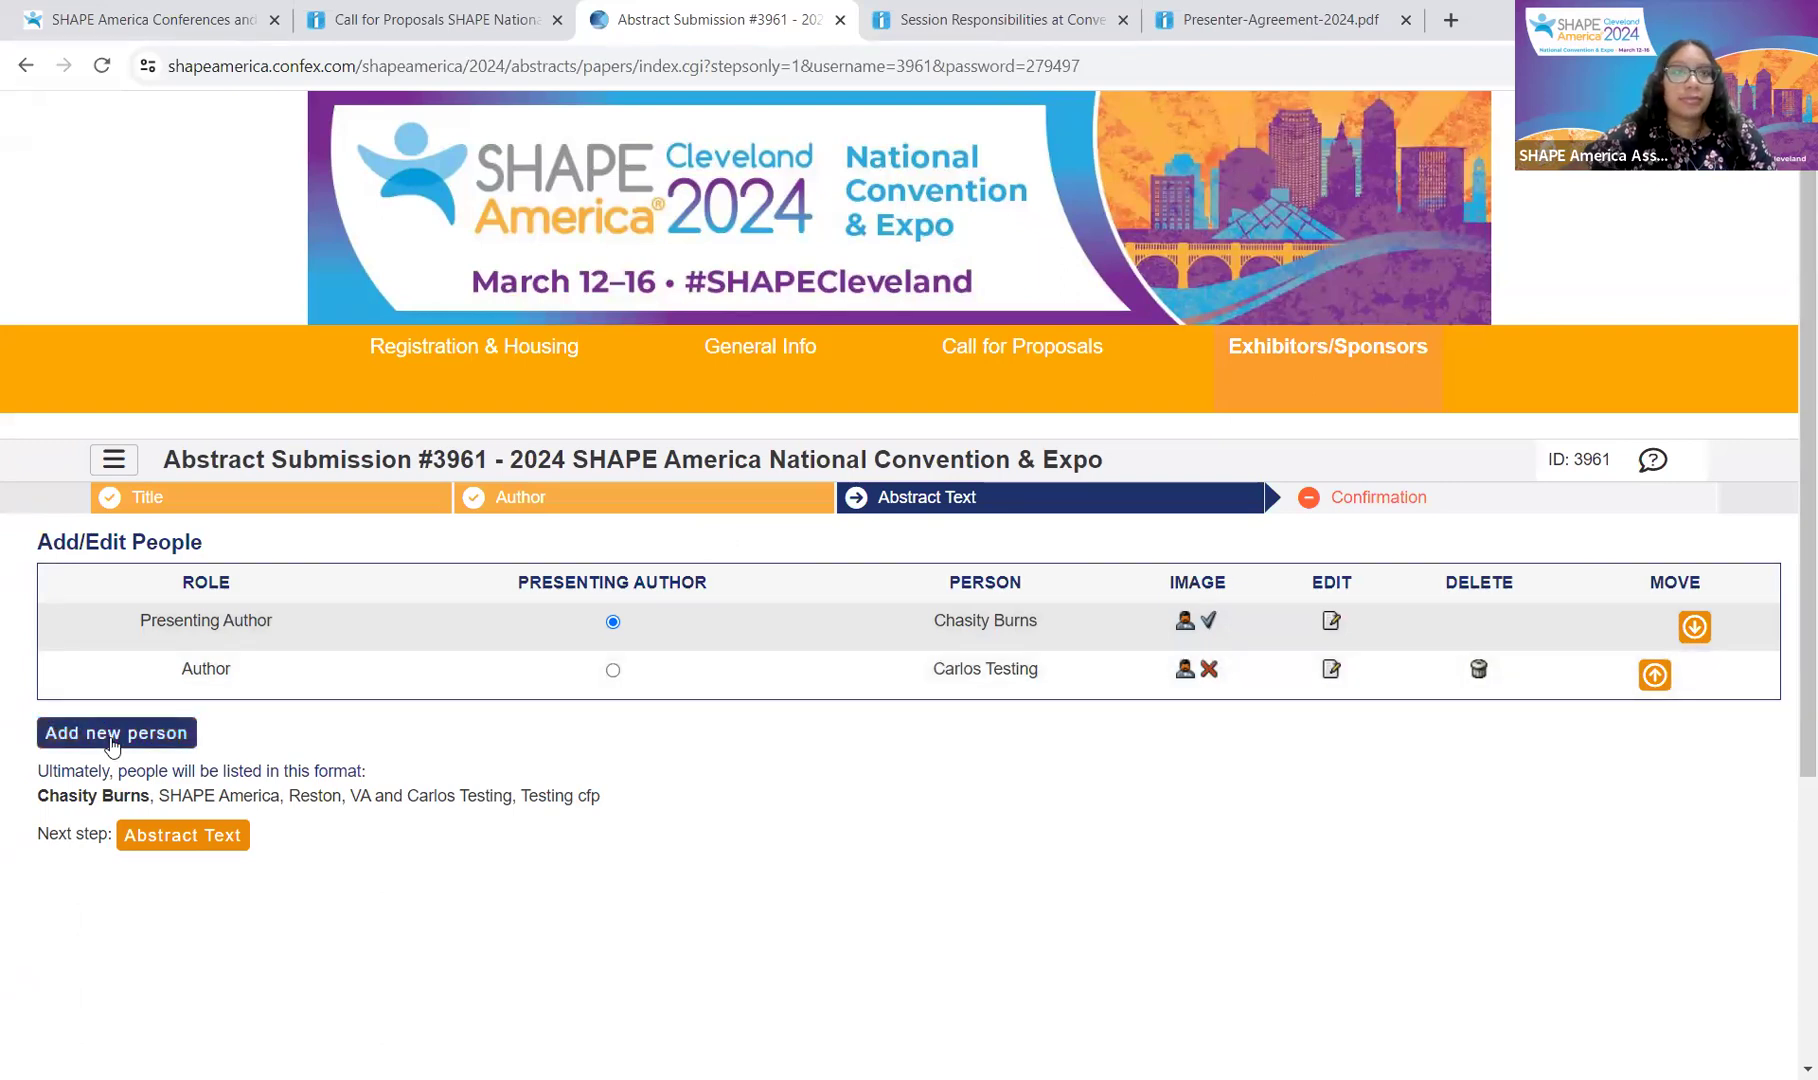
left_click(279, 806)
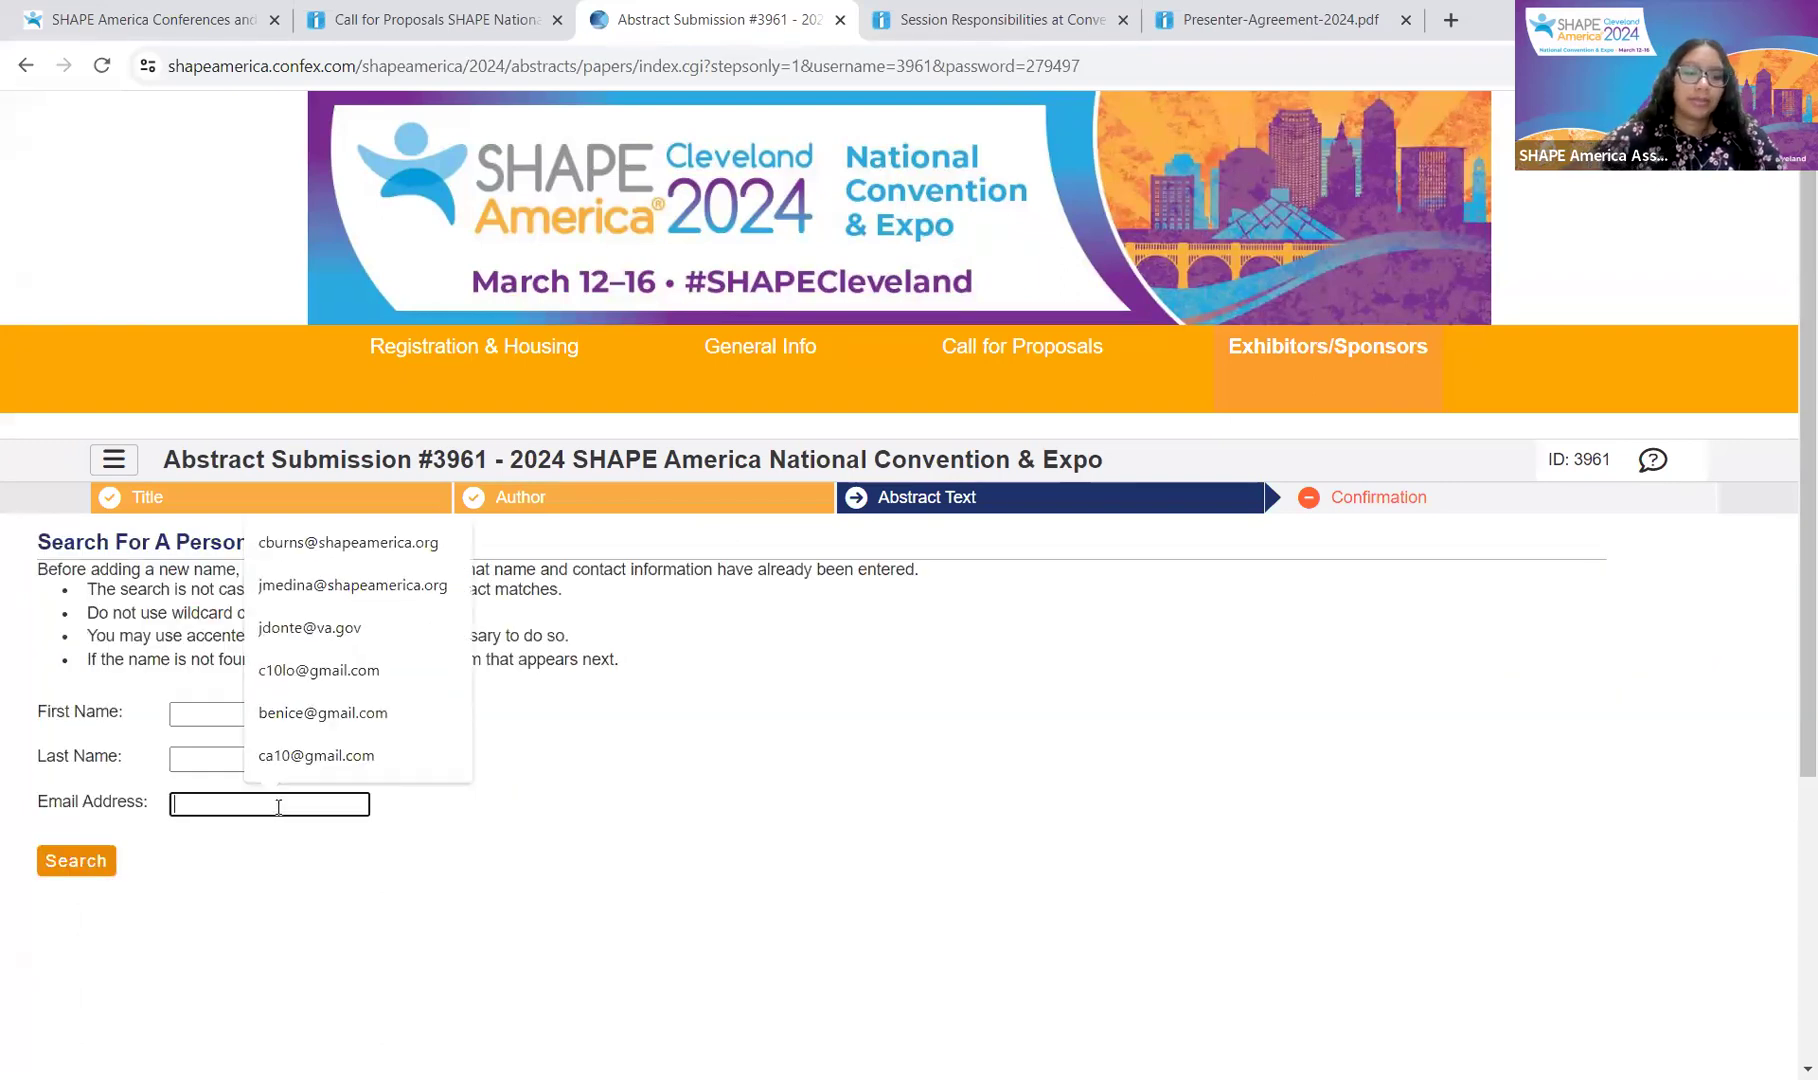
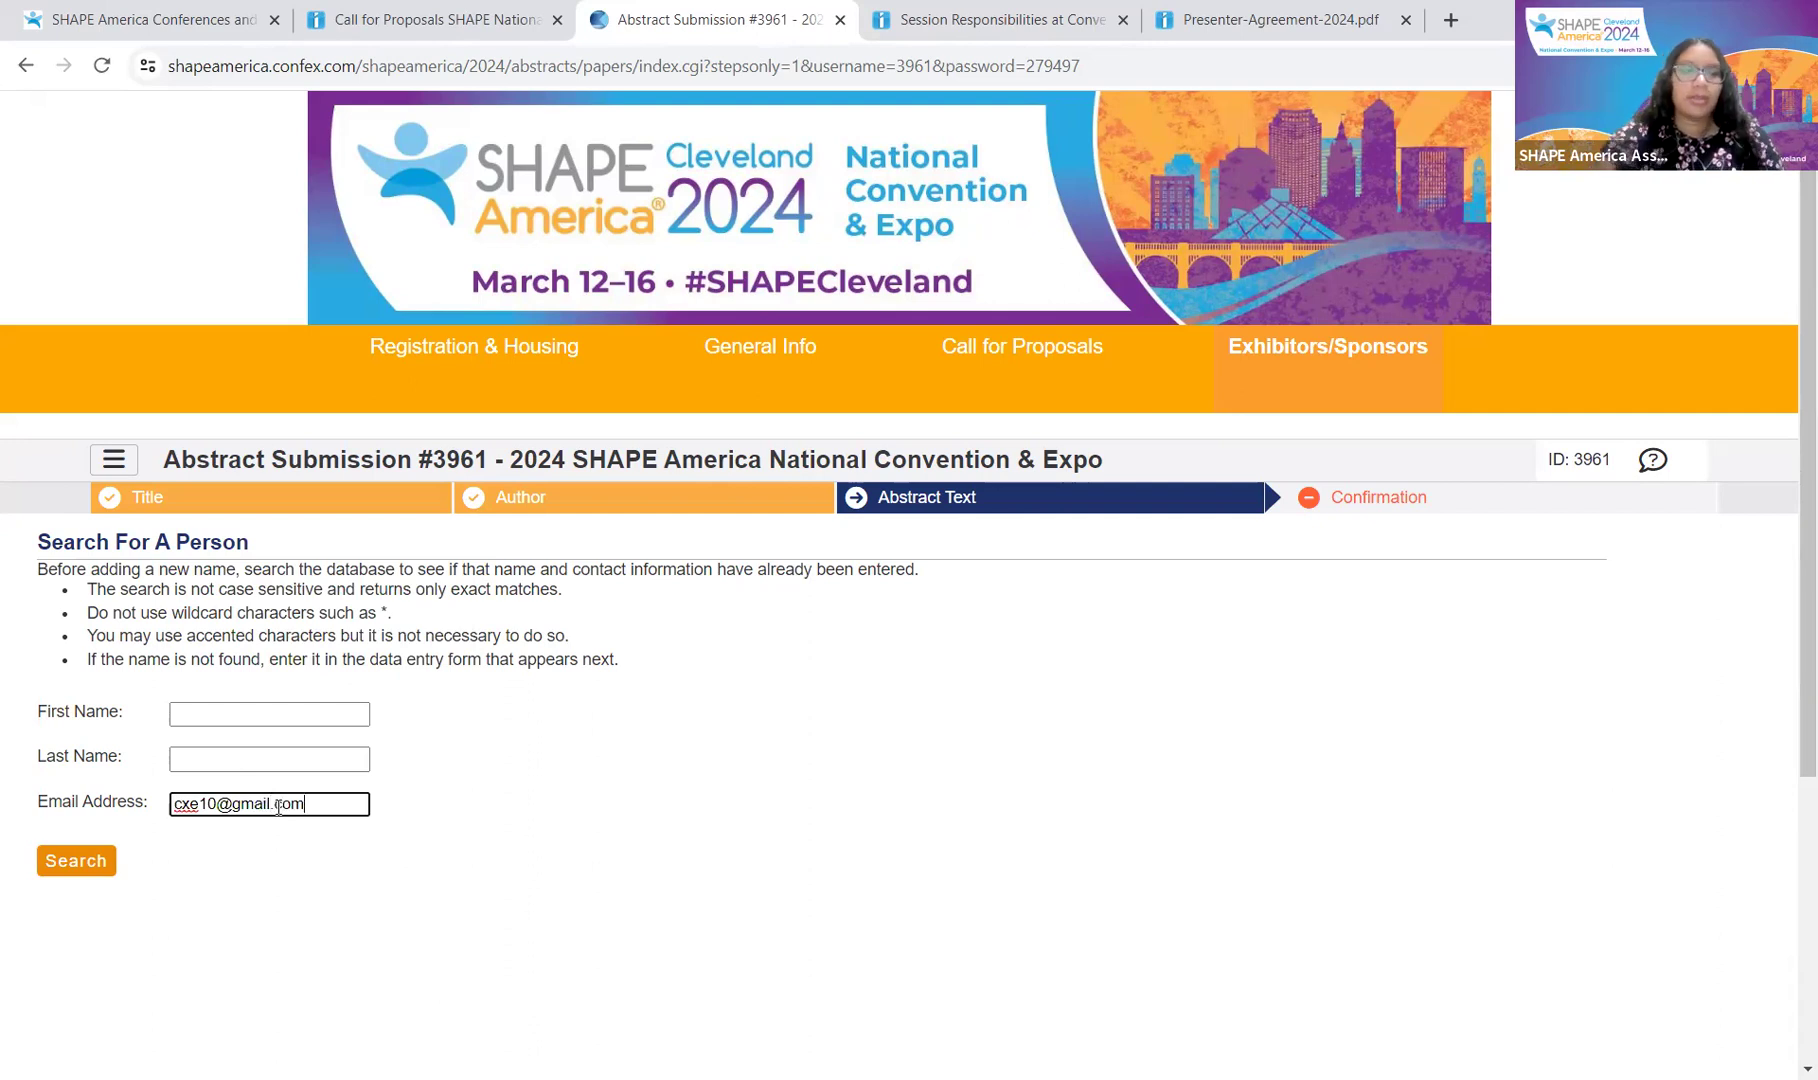
left_click(60, 867)
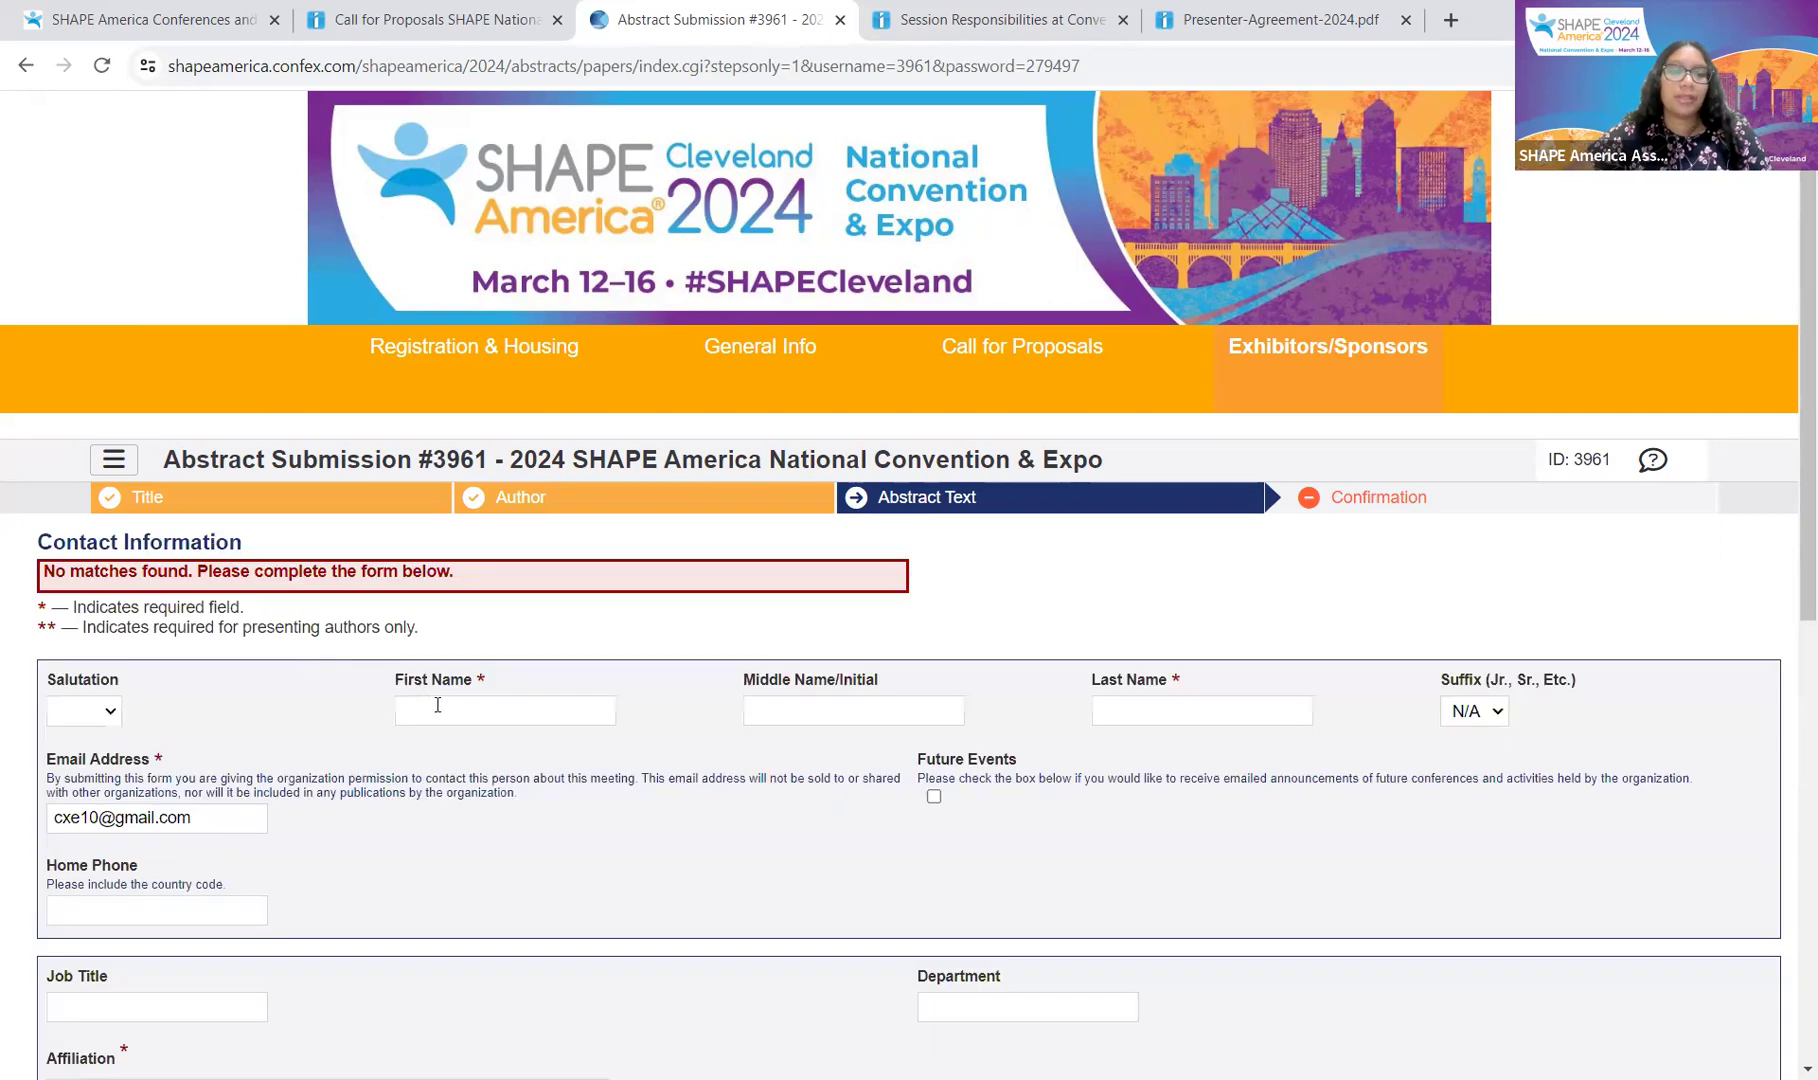
Step: Fill in the new author's first and last name and affiliation Testing cfp, then save
left_click(439, 705)
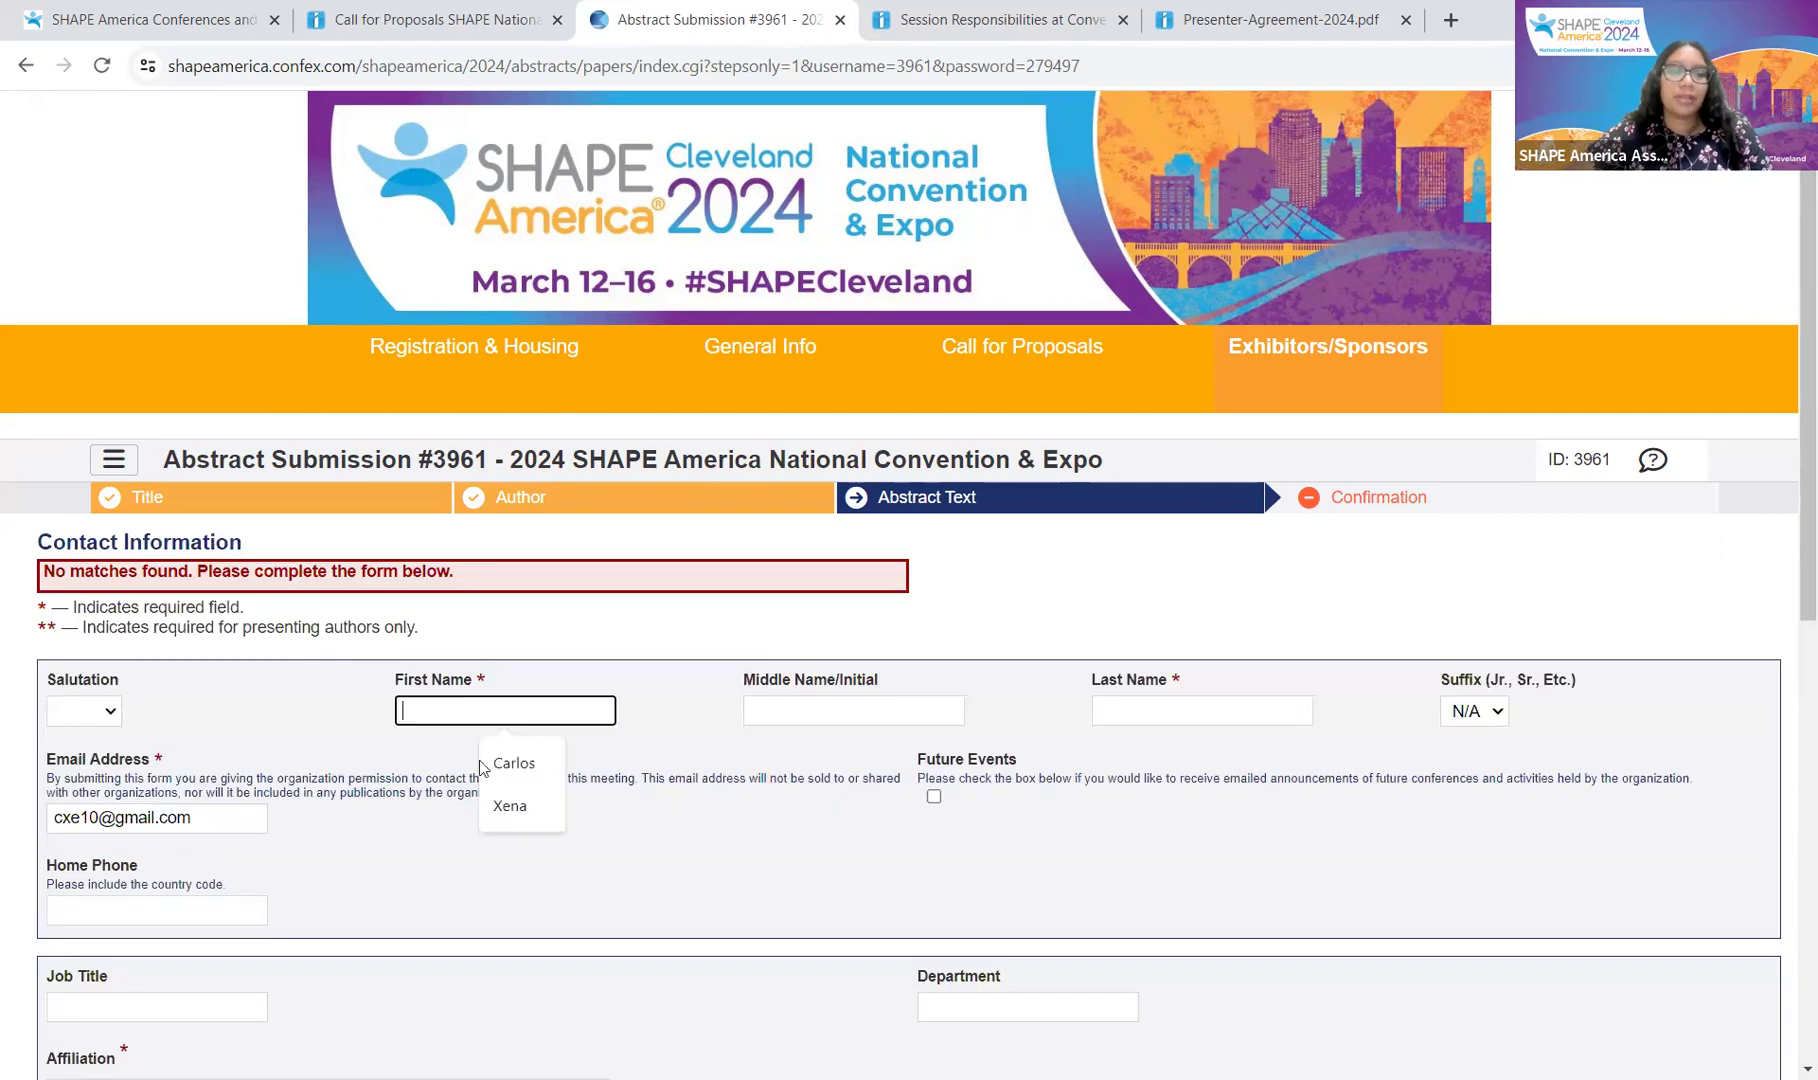
left_click(510, 802)
left_click(1110, 710)
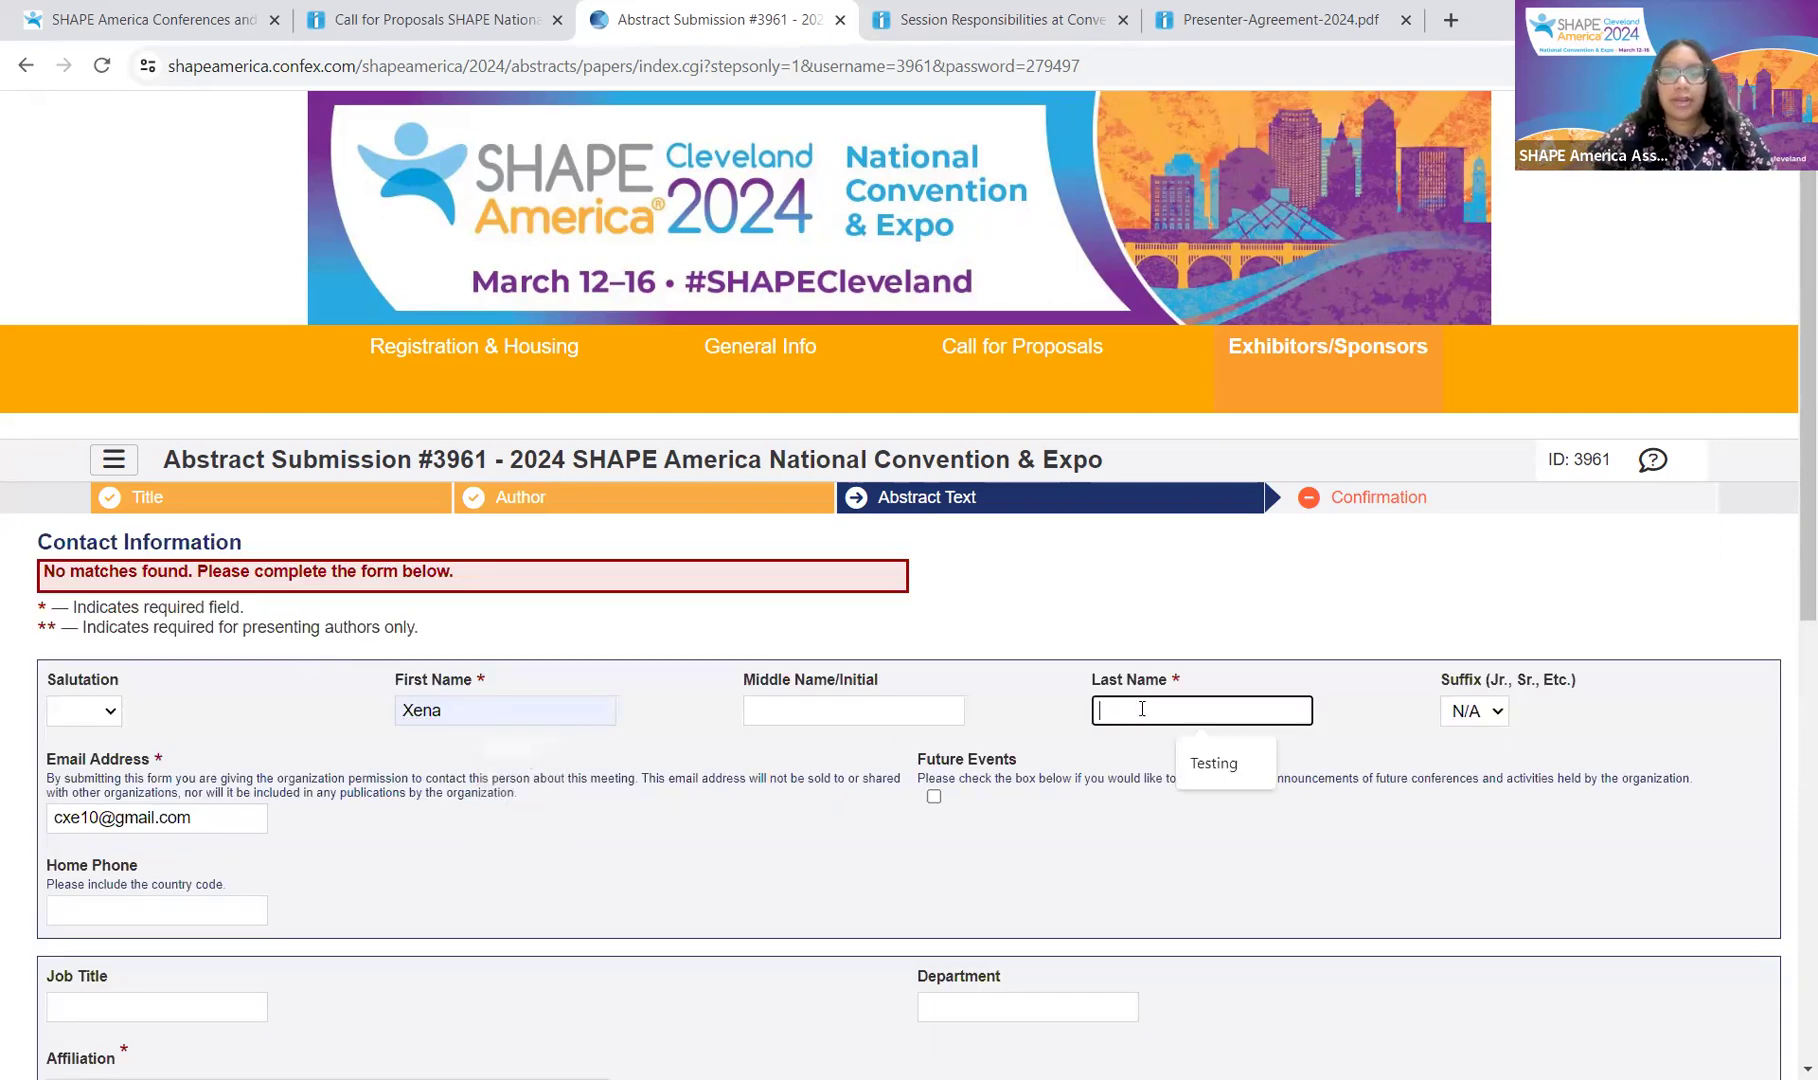
left_click(1242, 760)
scroll(1176, 741, "down", 1)
scroll(1176, 741, "down", 3)
left_click(400, 740)
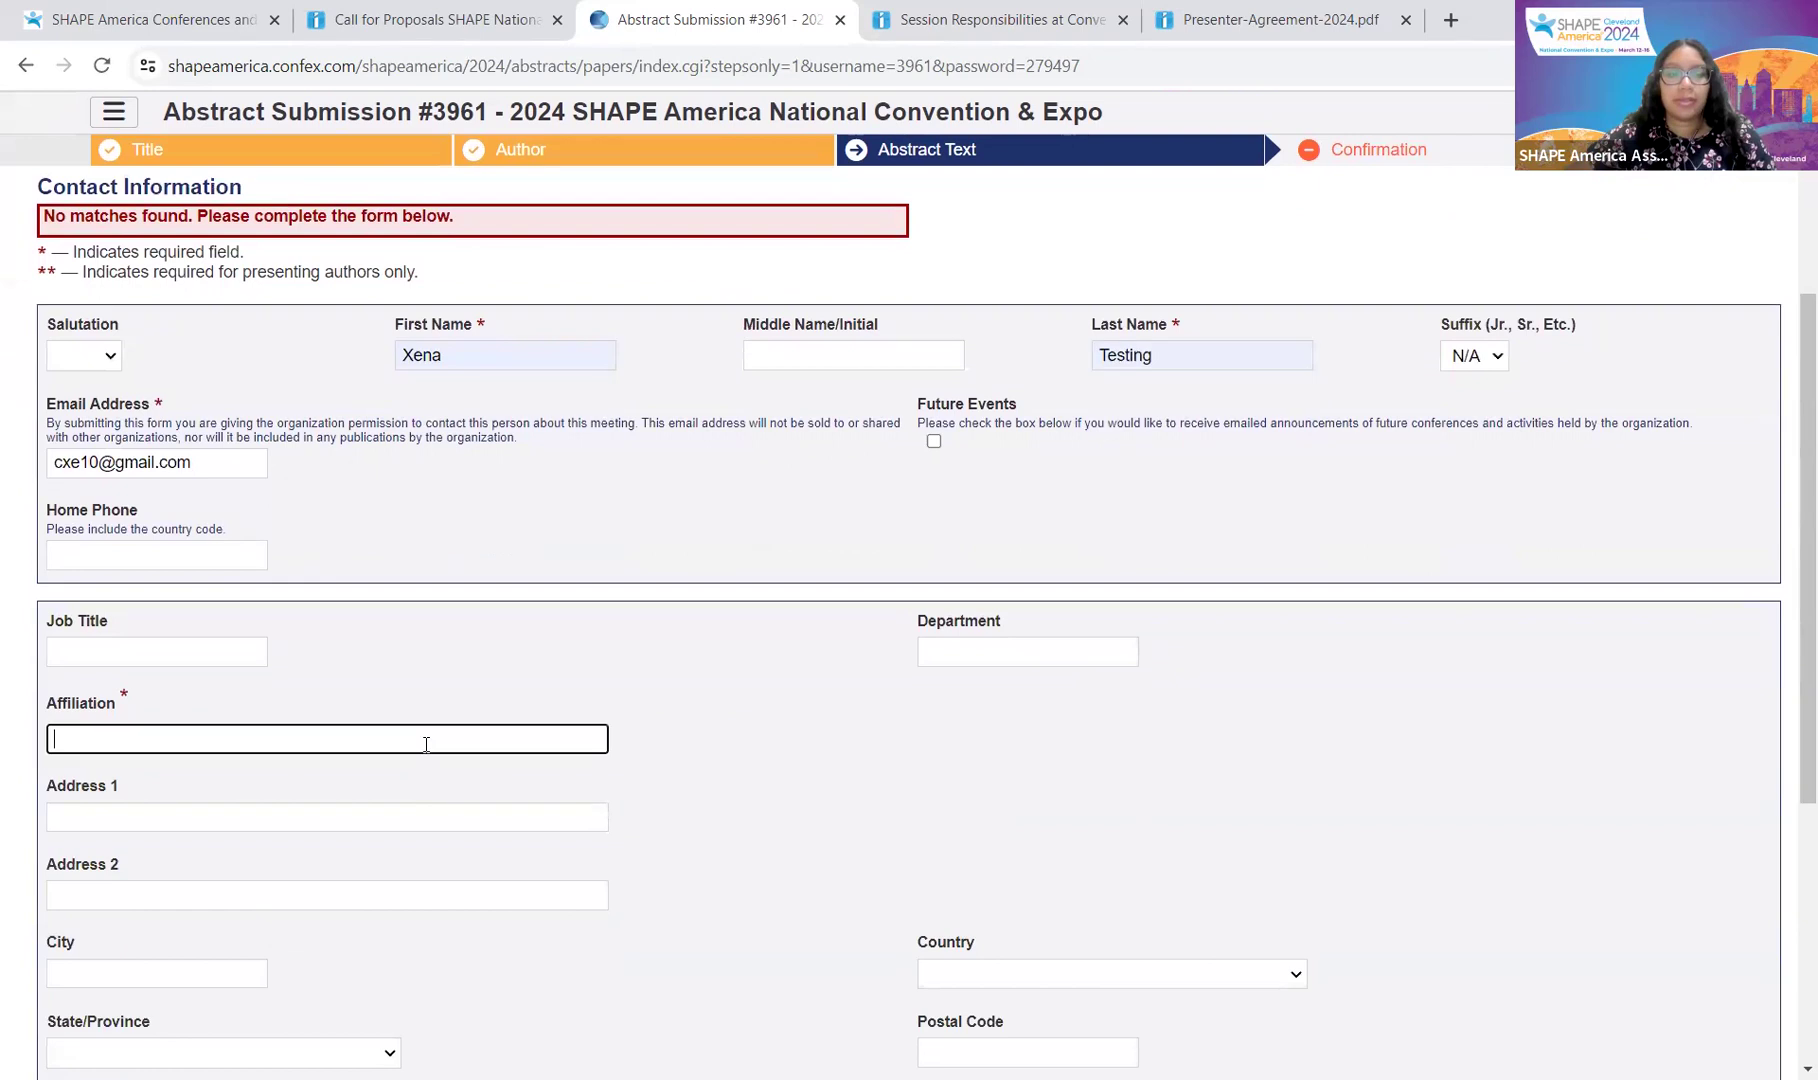
left_click(266, 793)
scroll(382, 738, "down", 5)
left_click(129, 799)
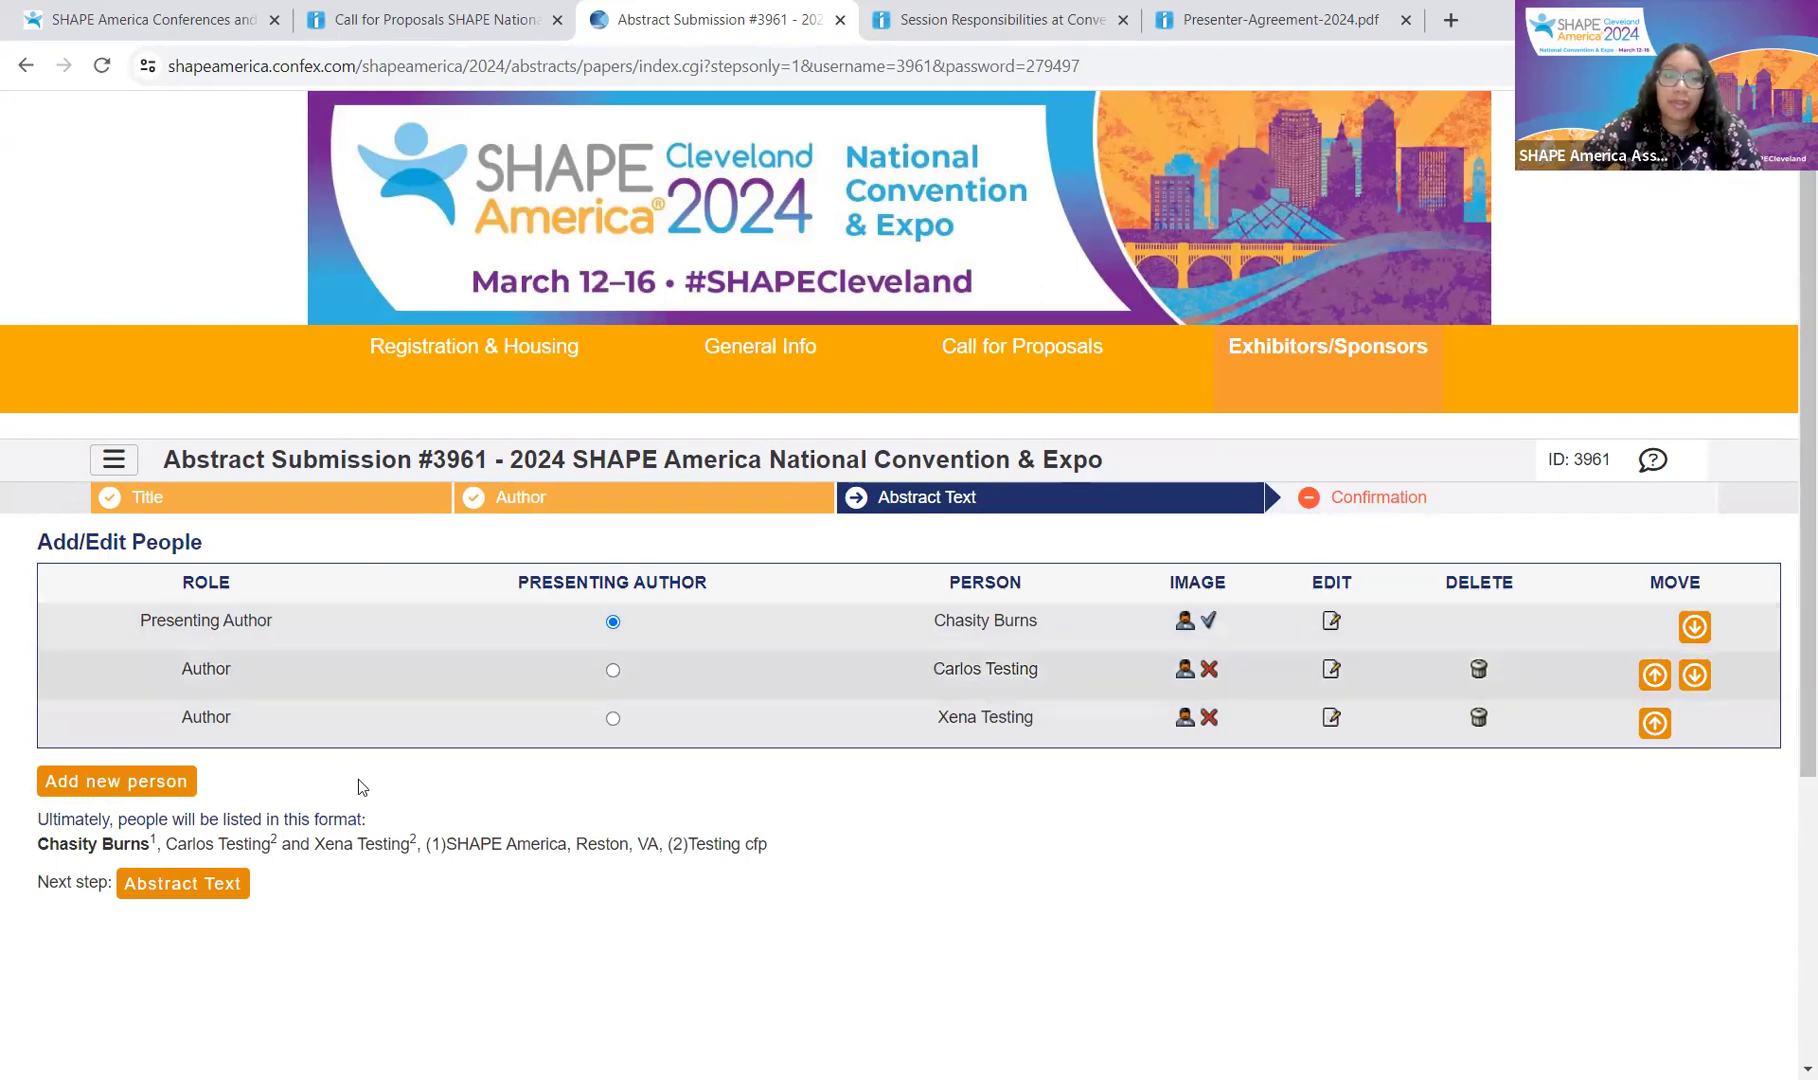
left_click(612, 671)
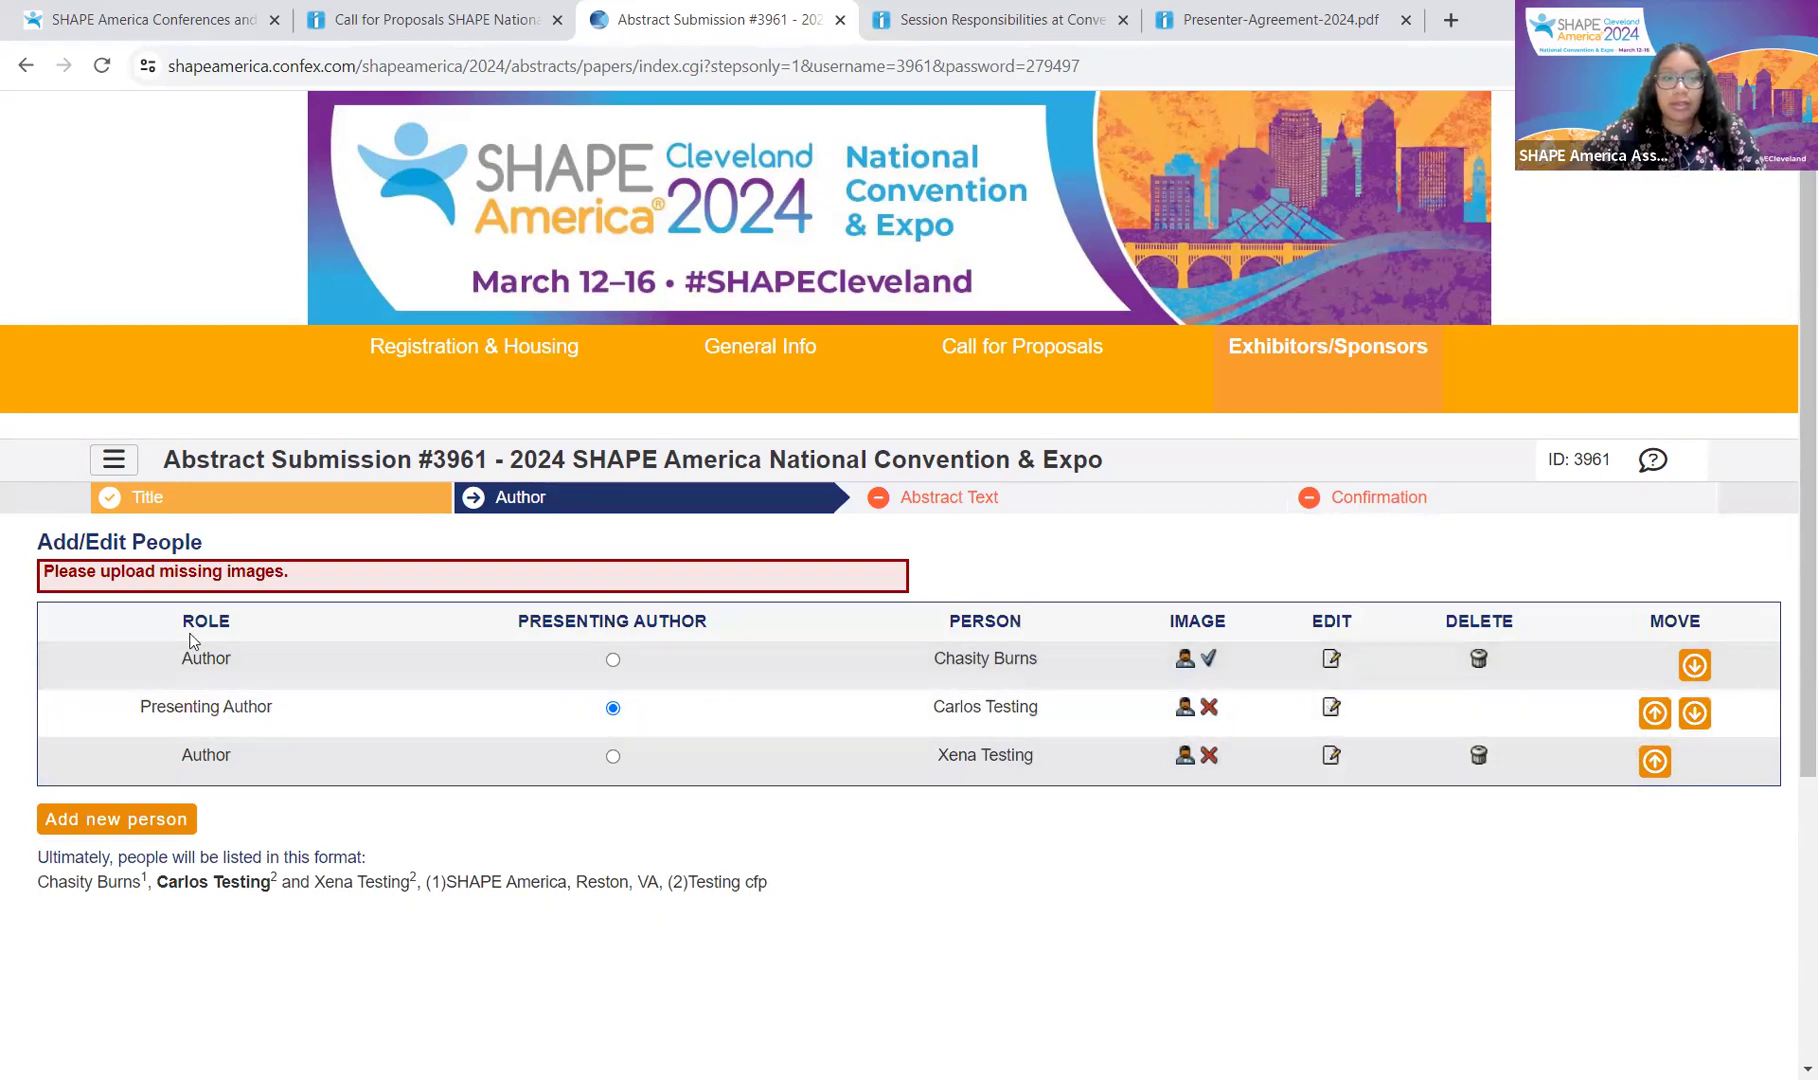
left_click(613, 660)
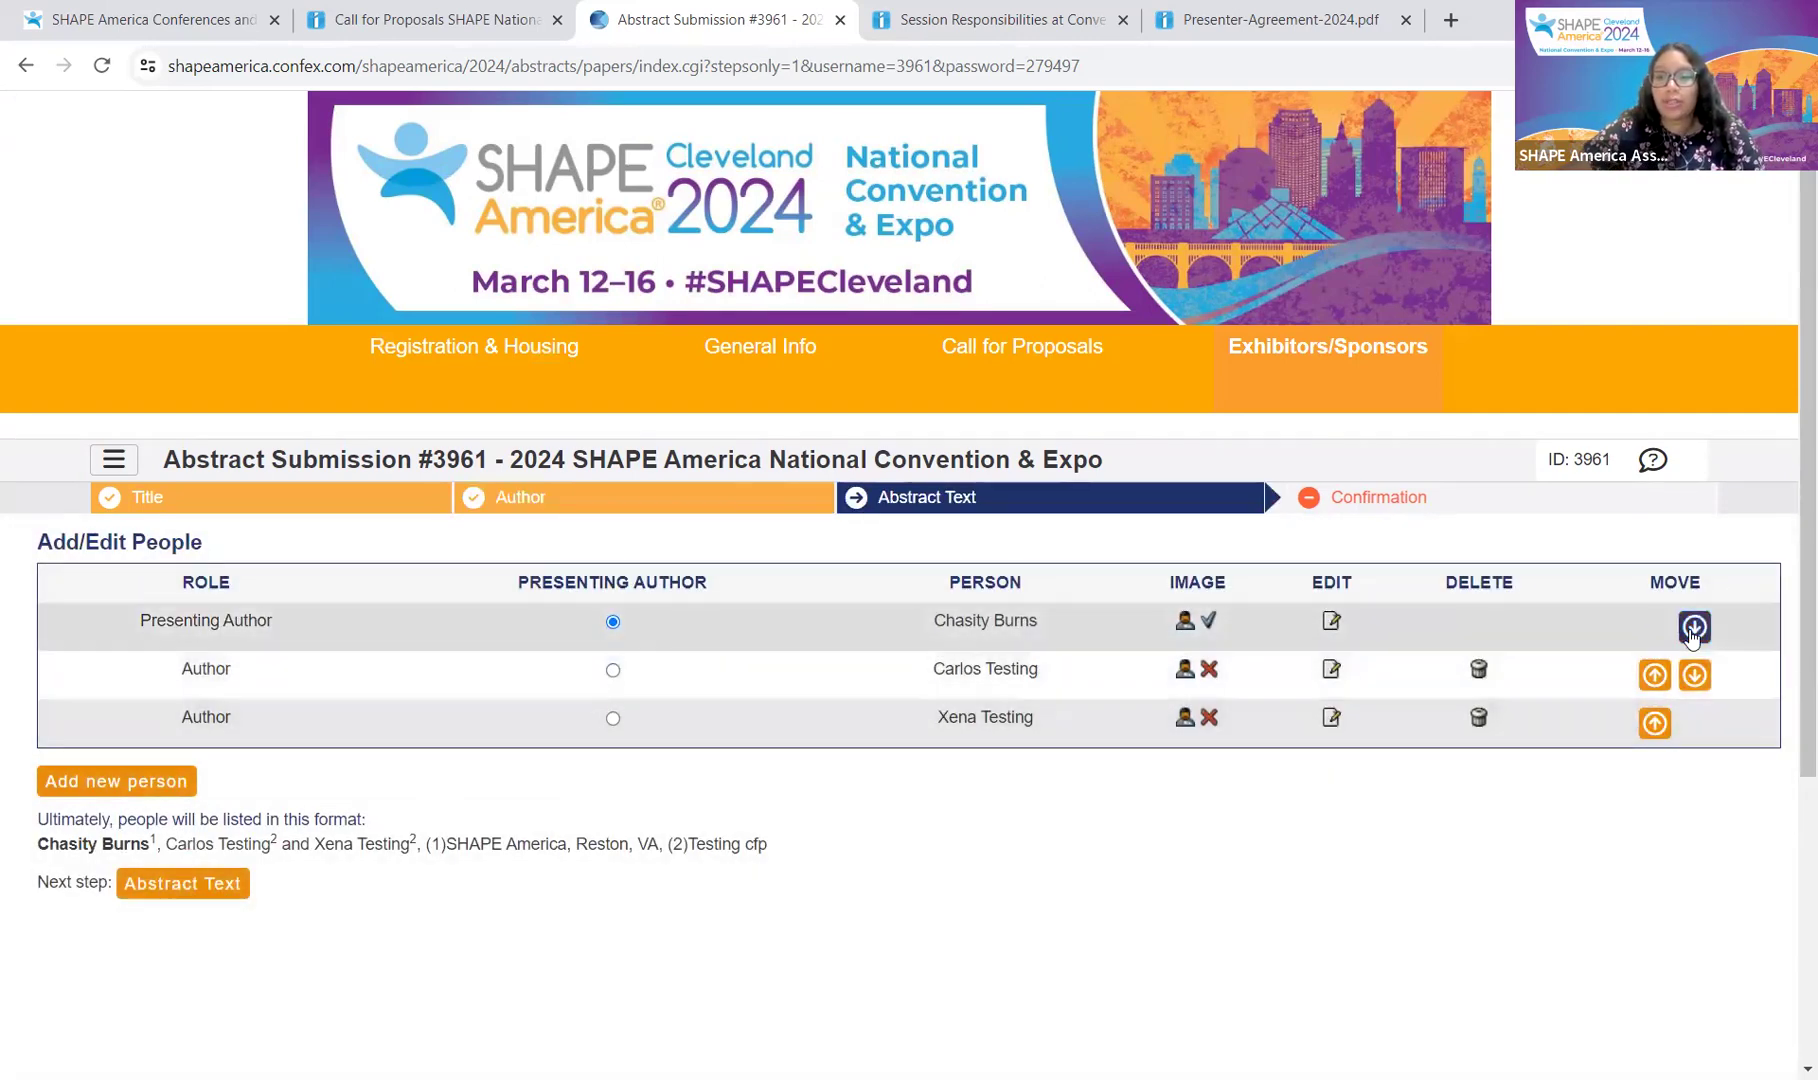
left_click(1655, 676)
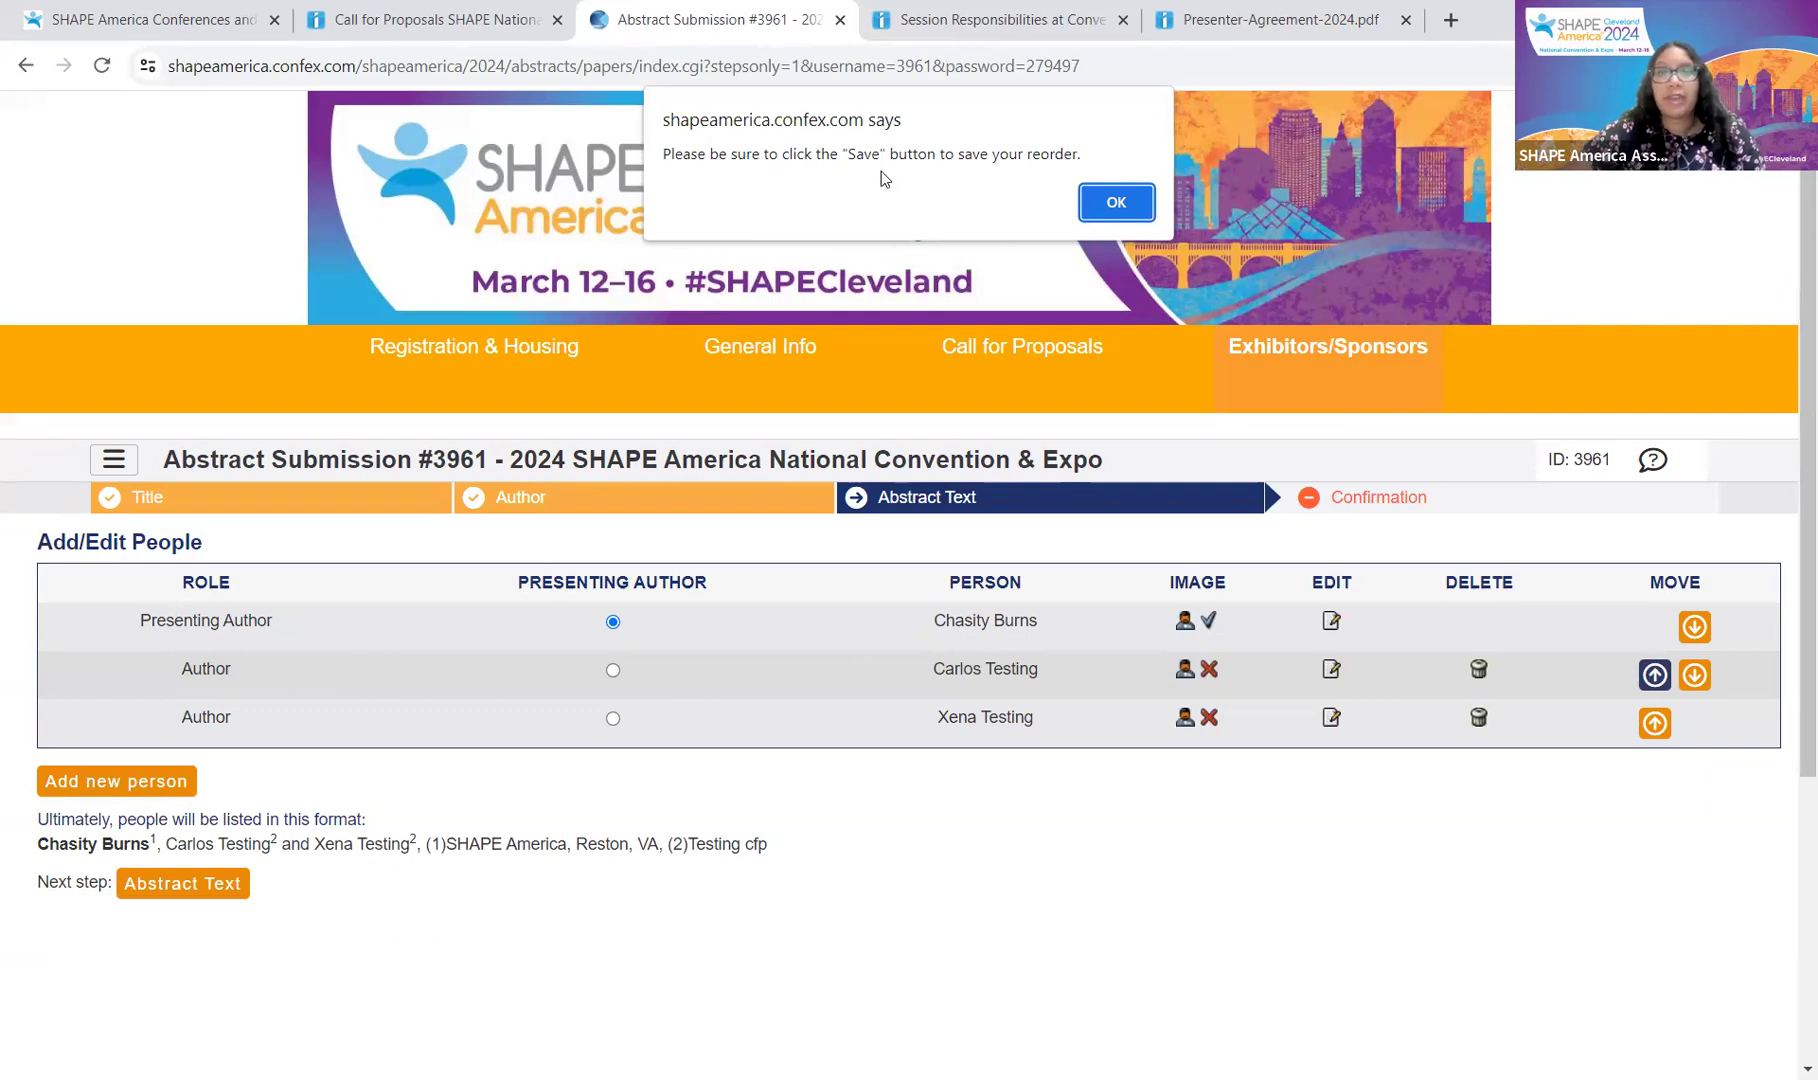
left_click(1112, 200)
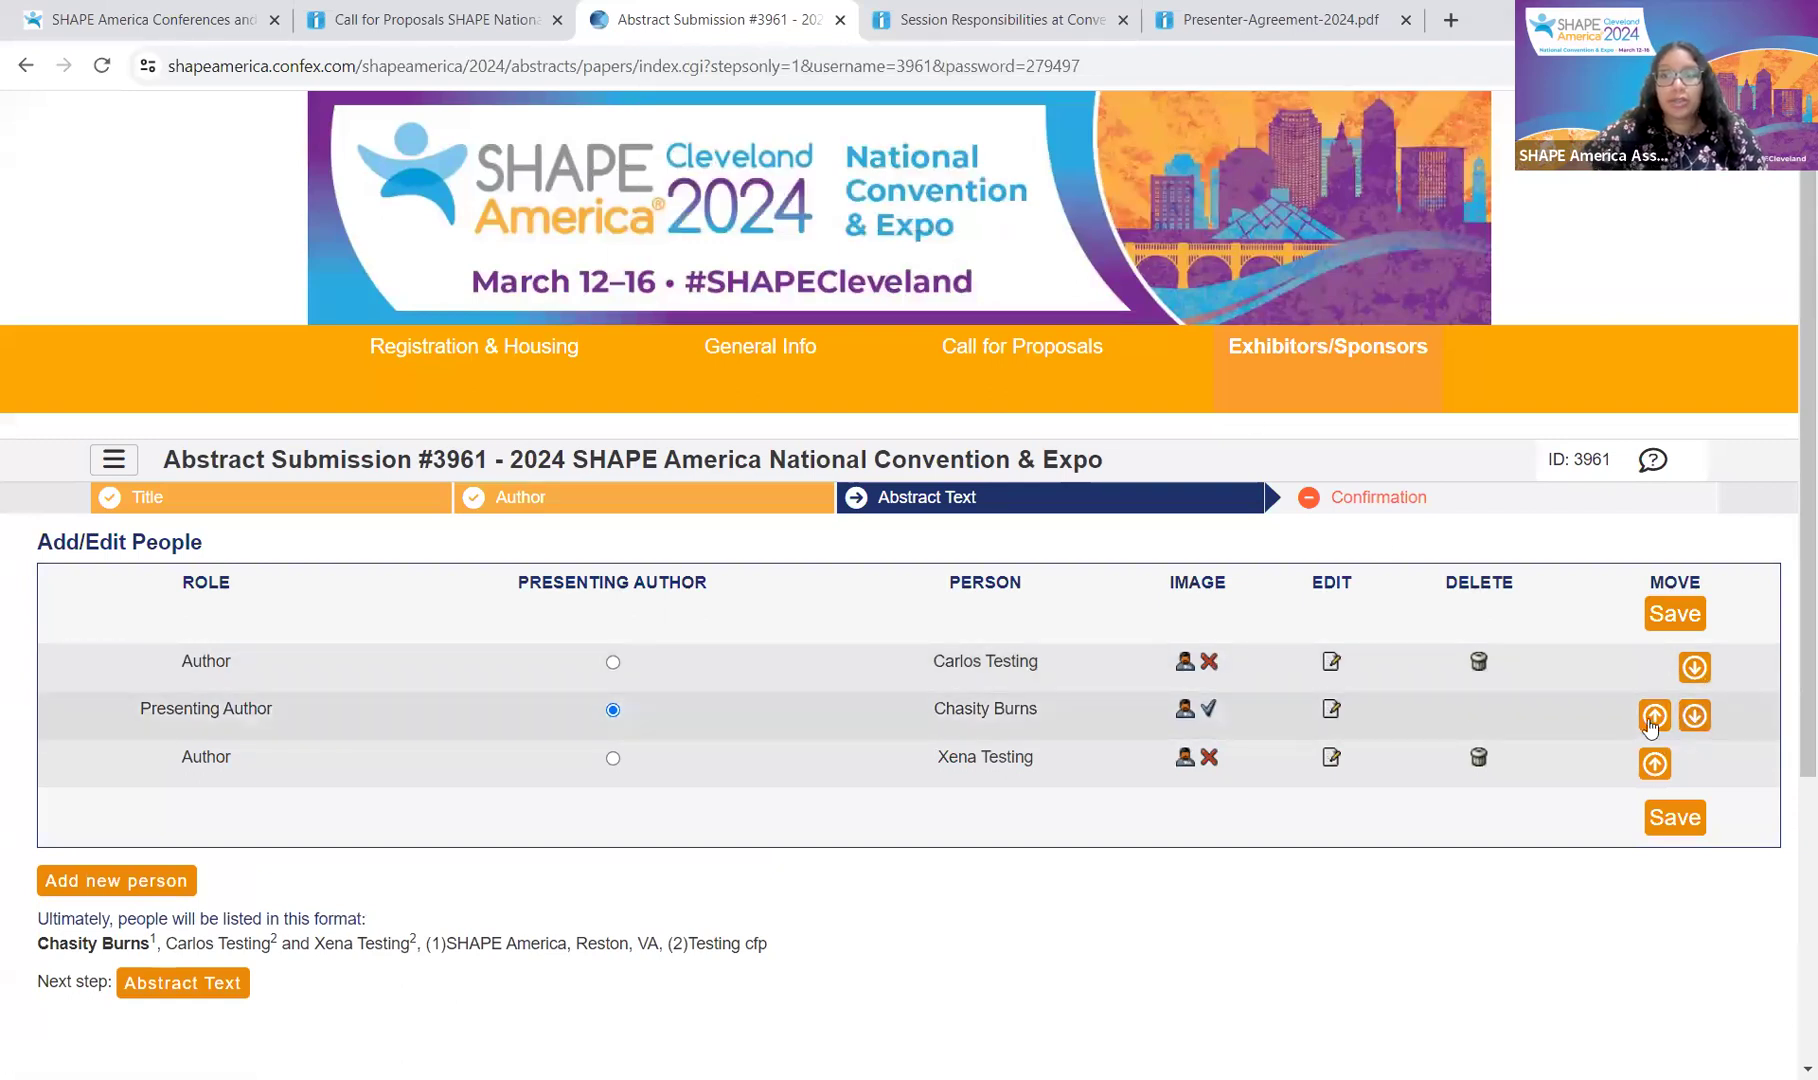
left_click(1655, 715)
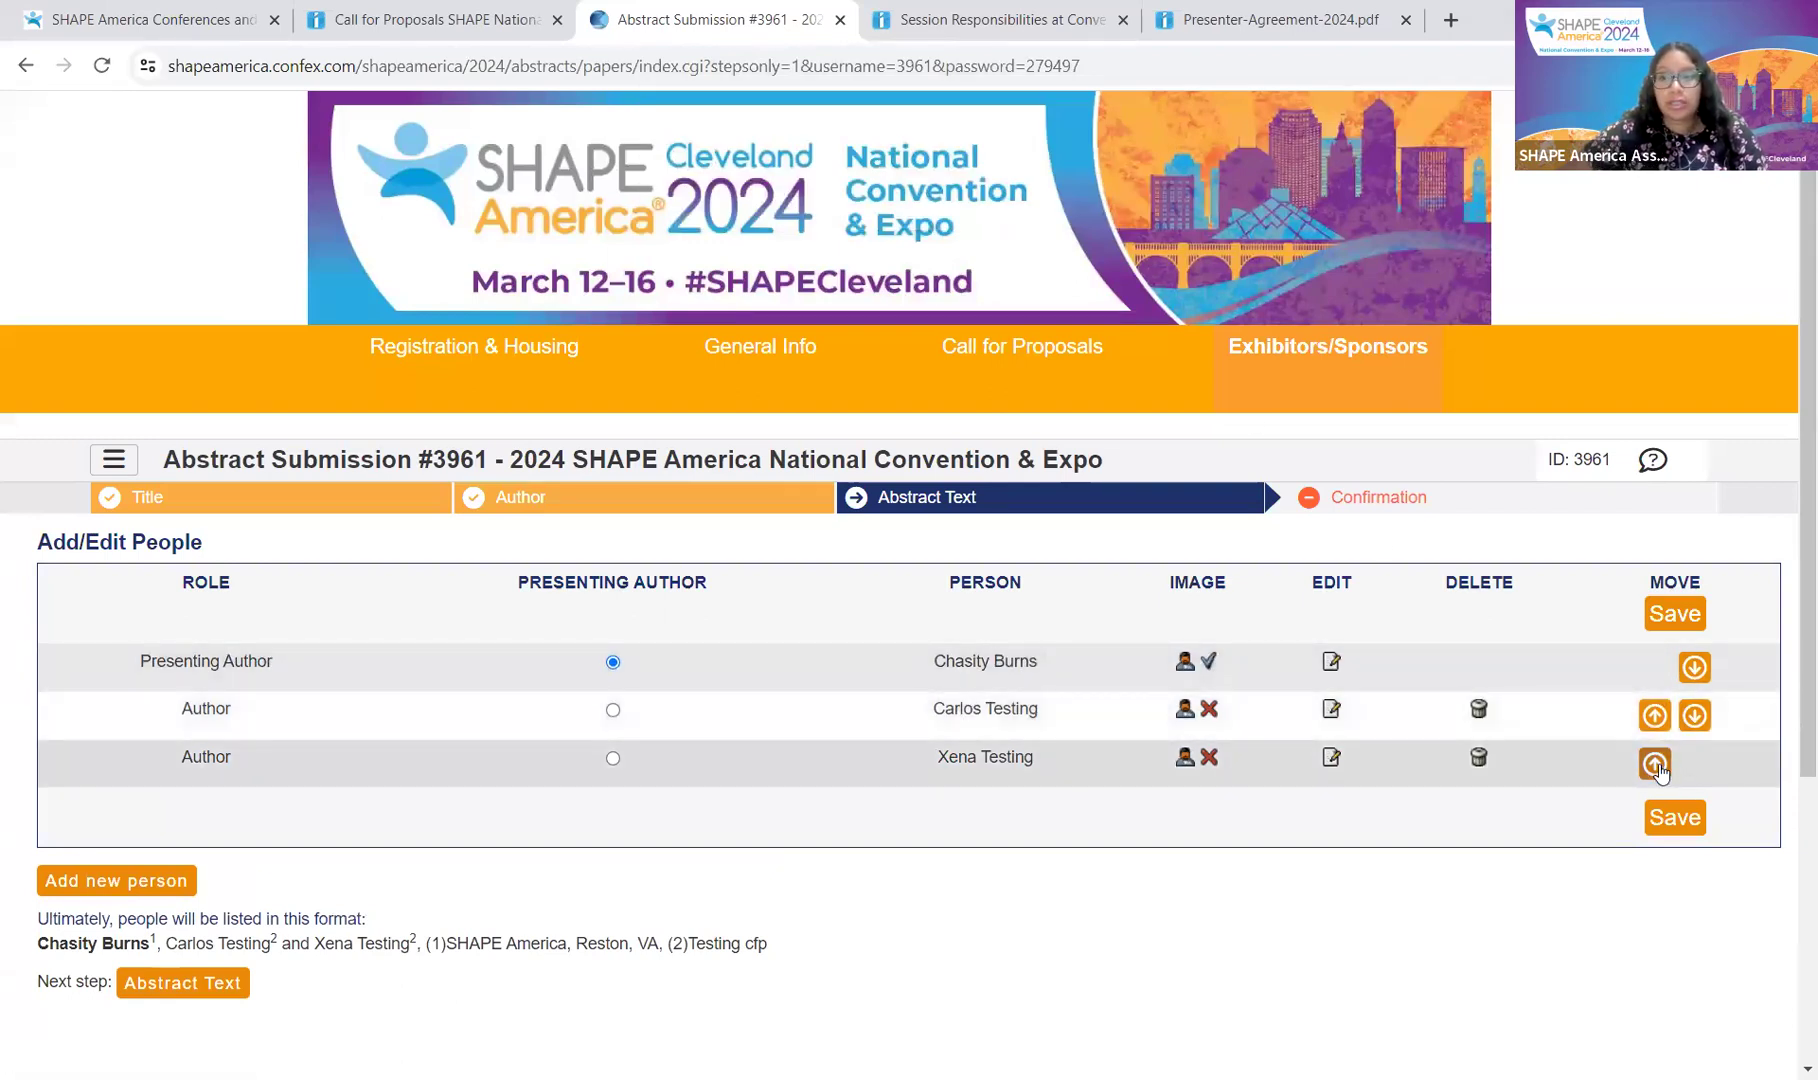
left_click(1695, 715)
left_click(1696, 717)
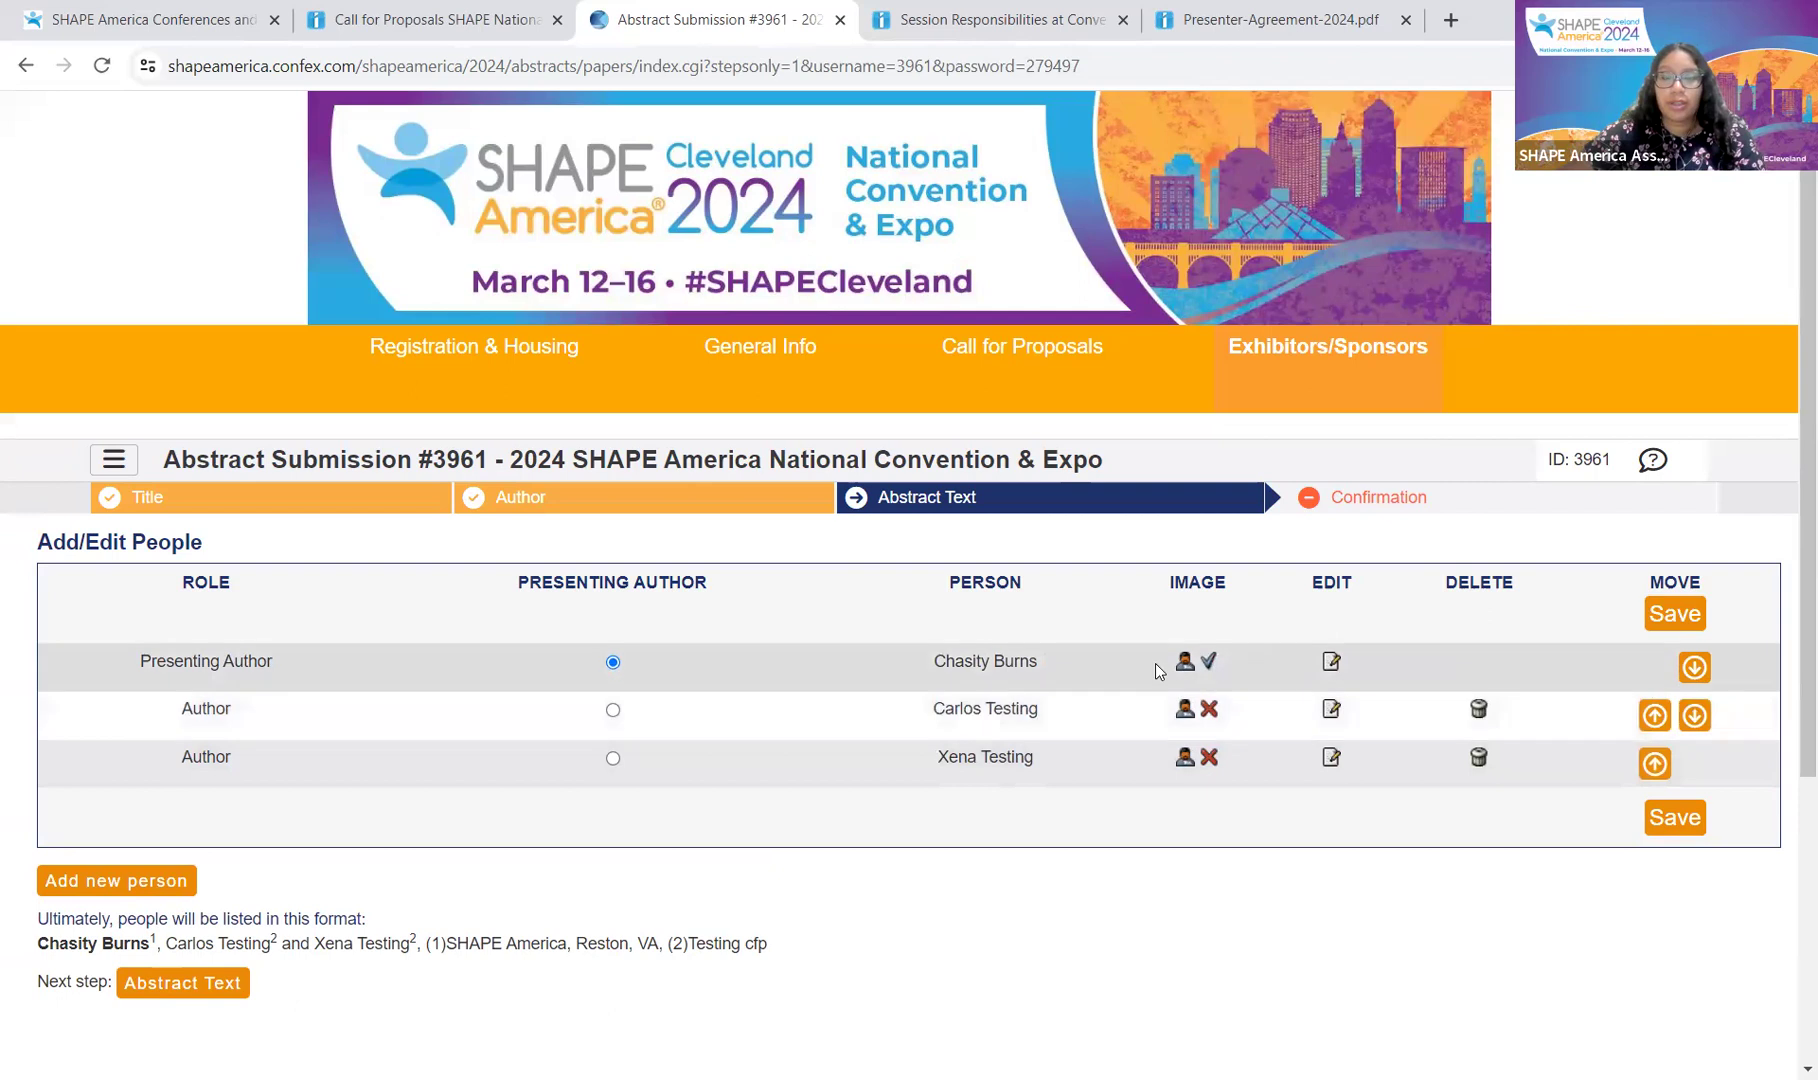
left_click(1676, 615)
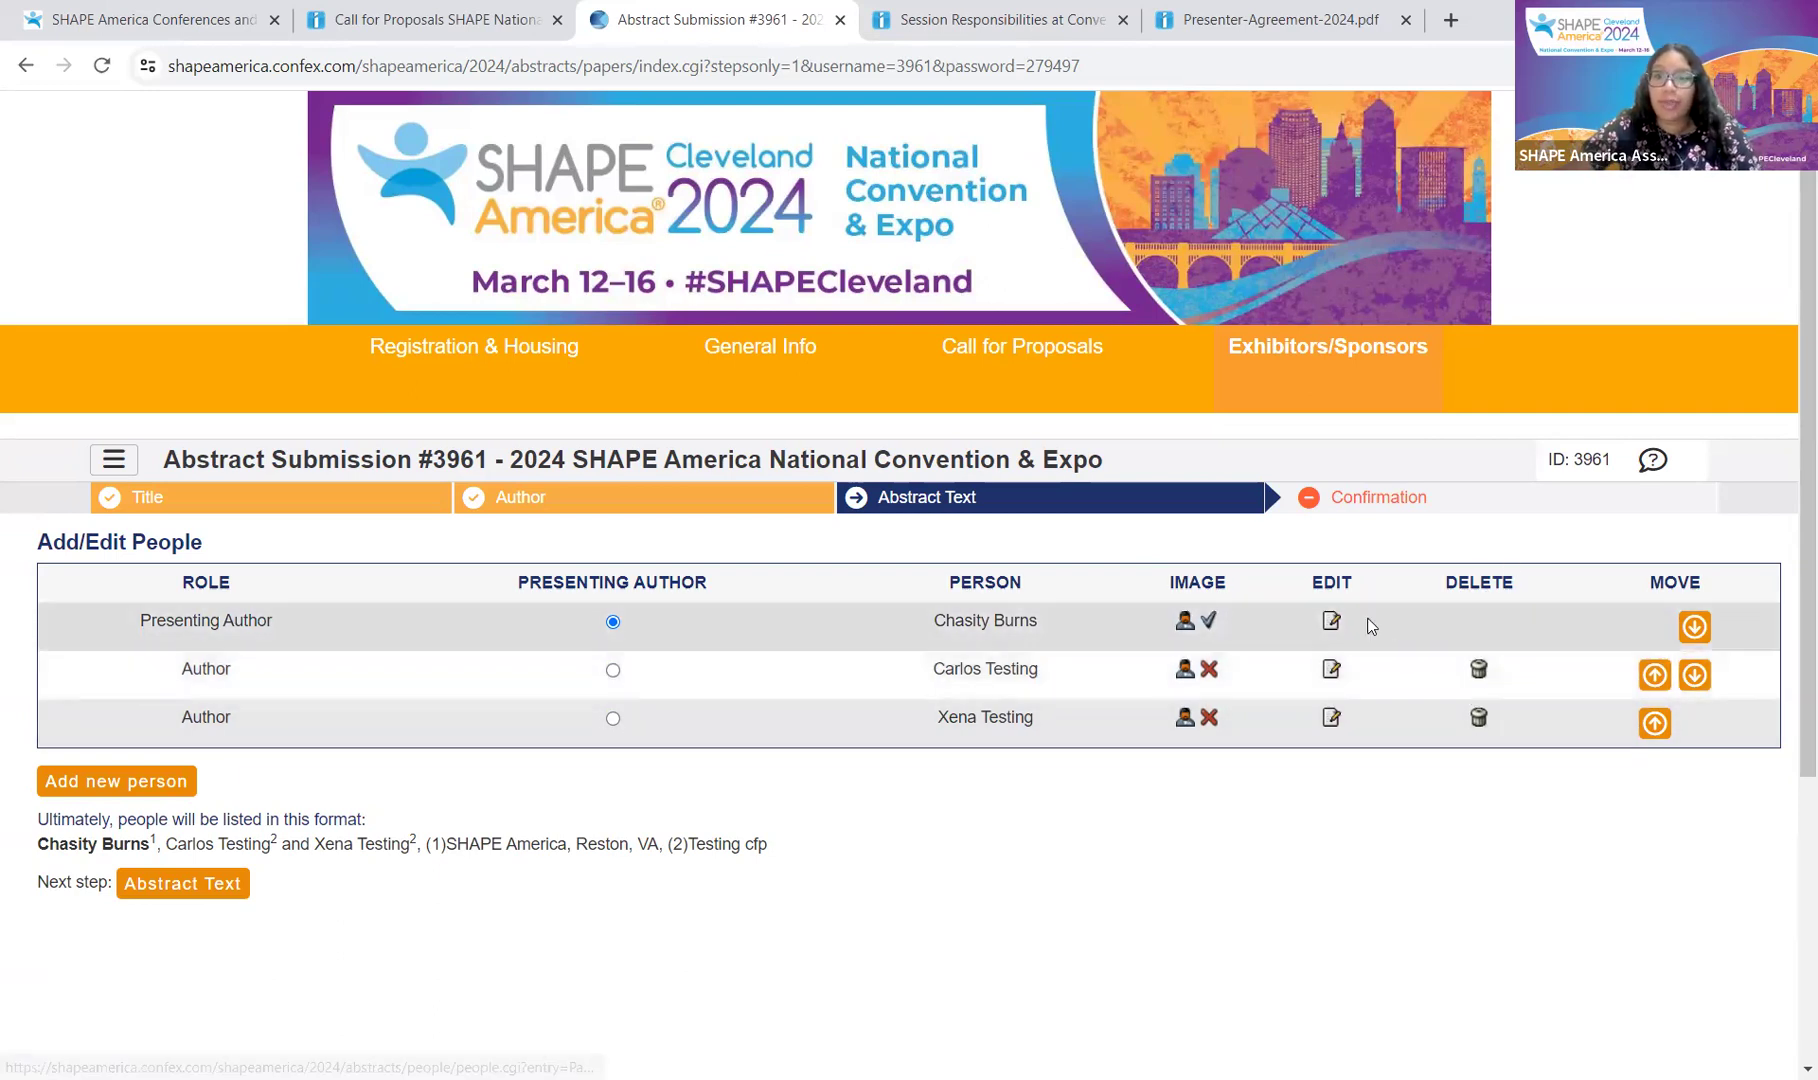
left_click(1333, 622)
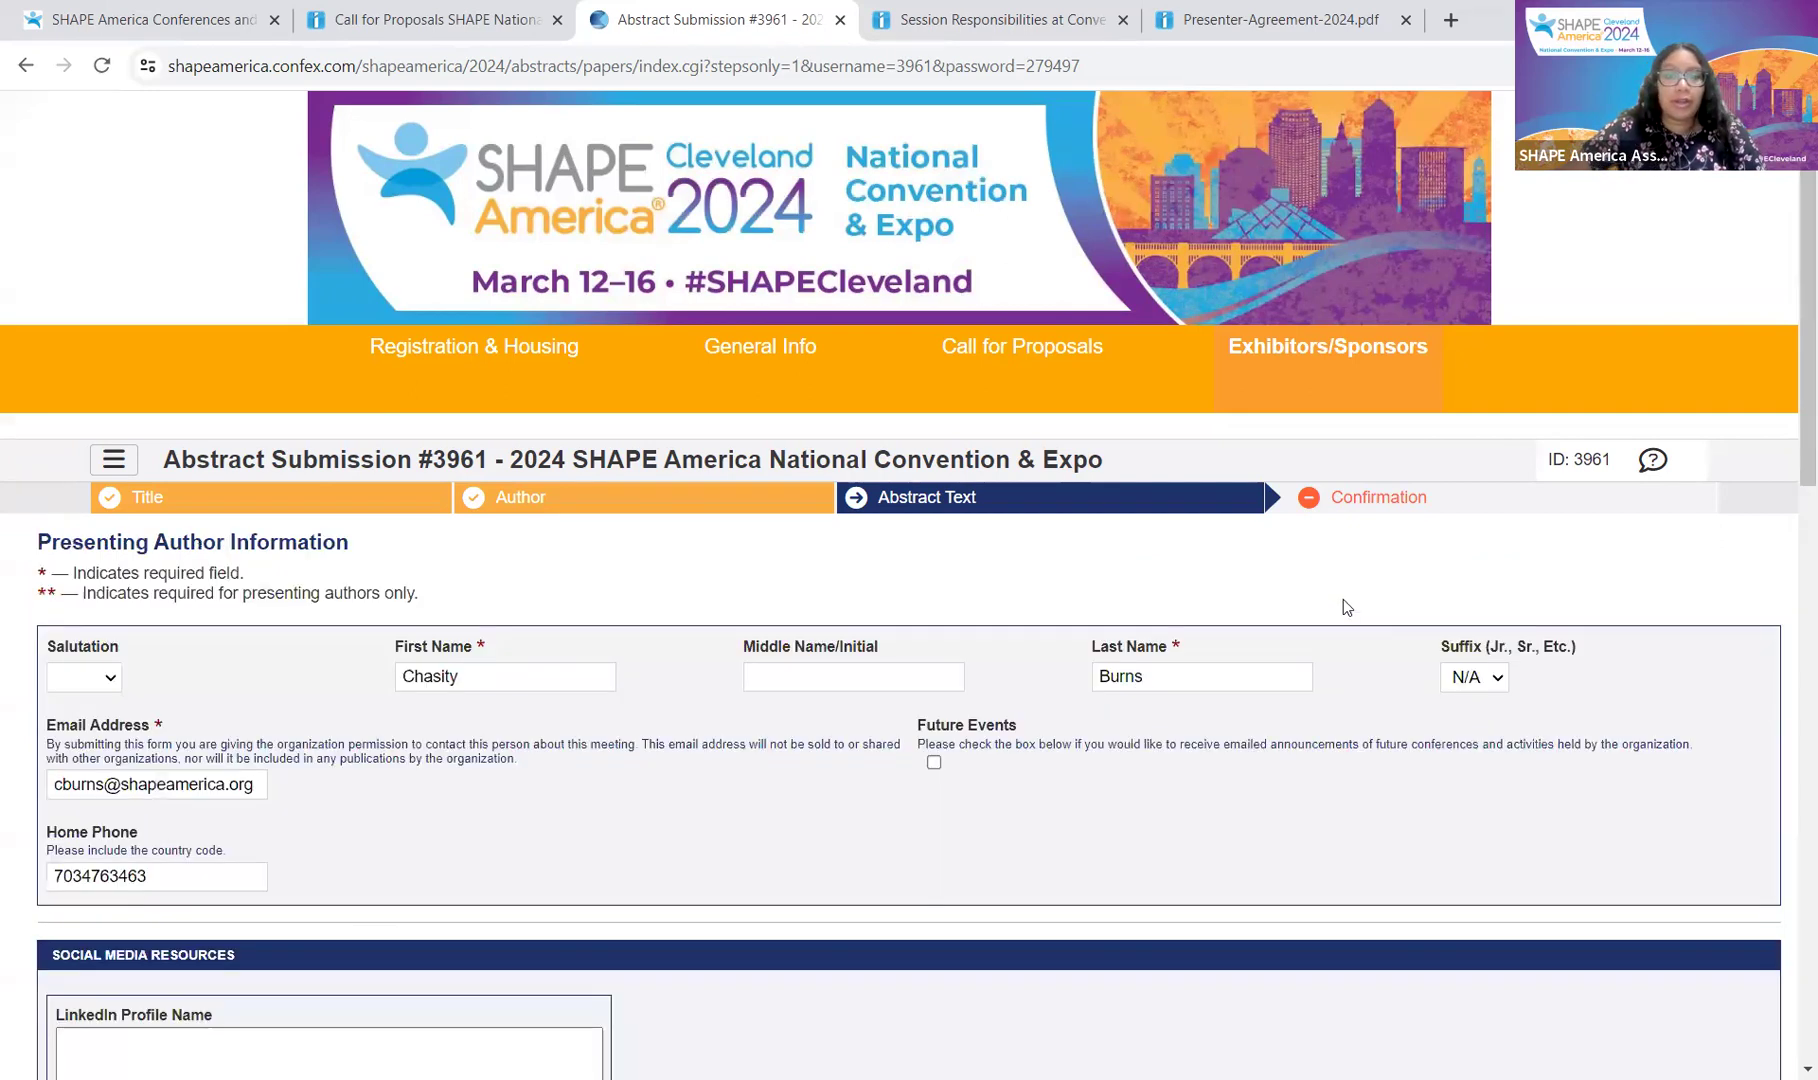
scroll(962, 582, "down", 7)
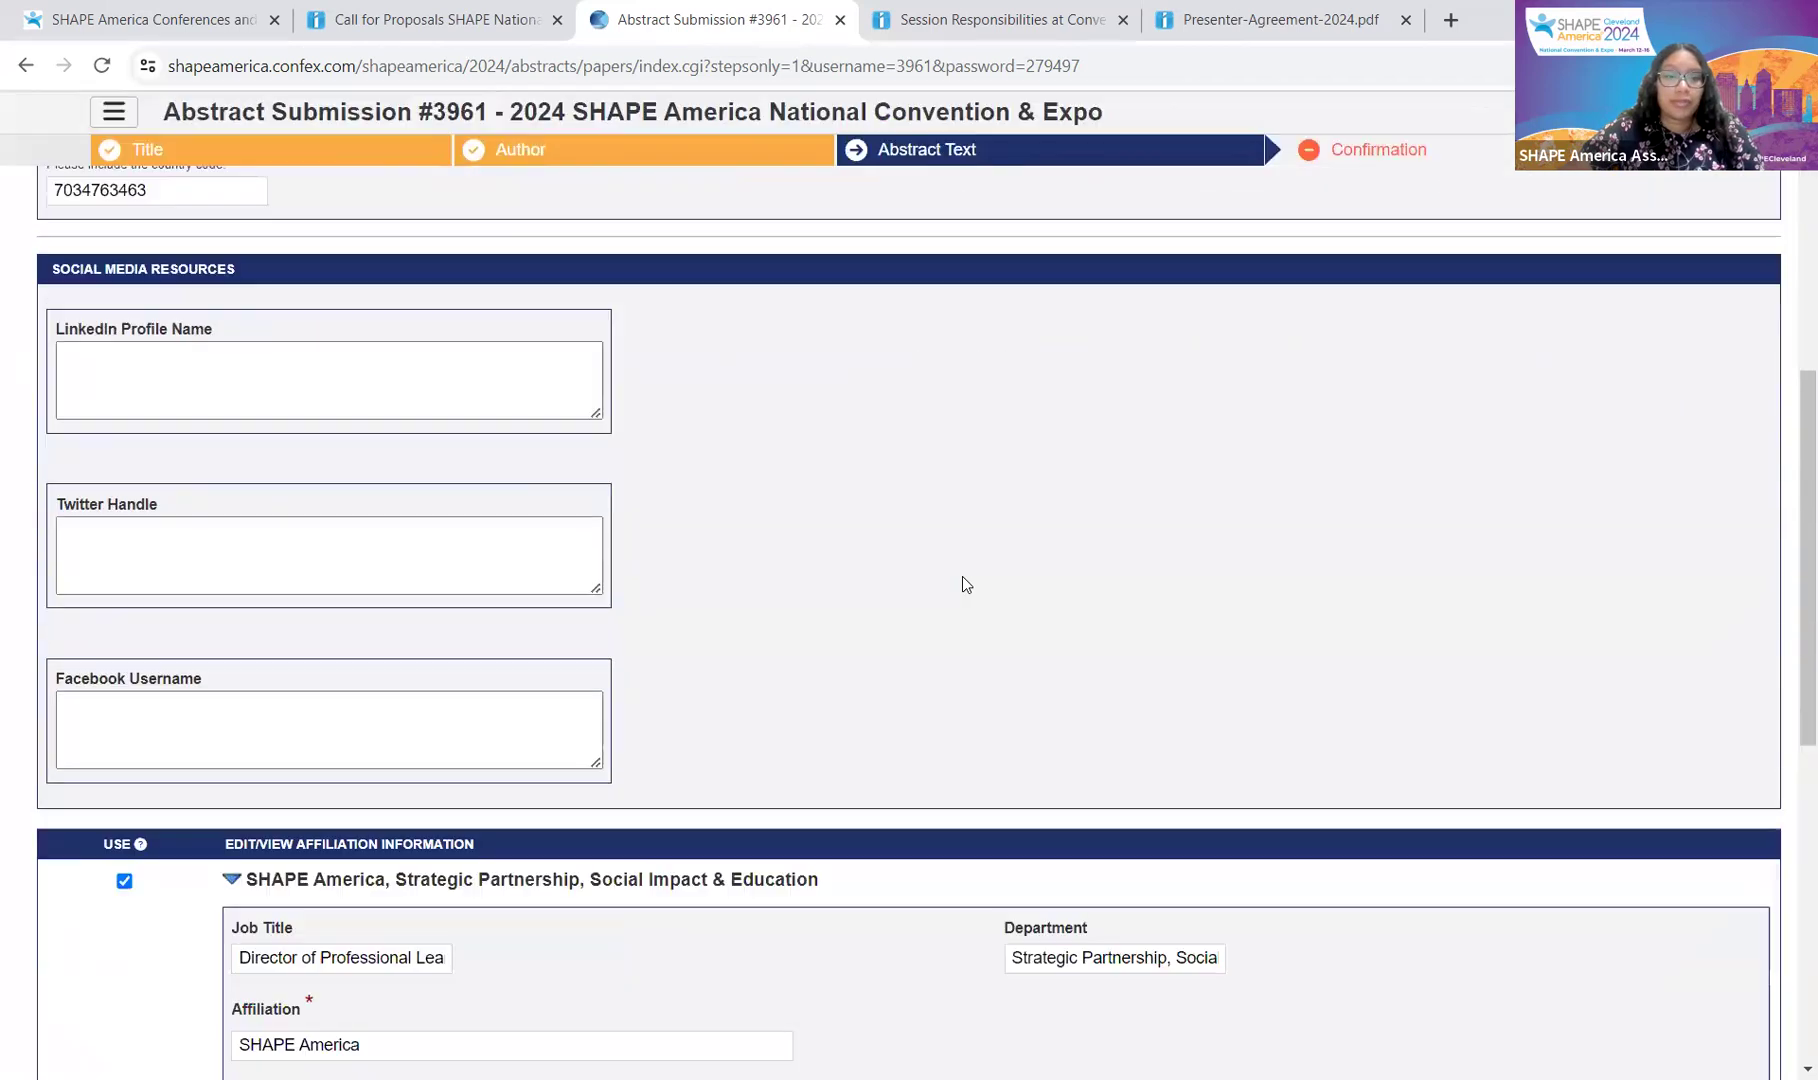
scroll(962, 582, "up", 7)
scroll(966, 584, "down", 15)
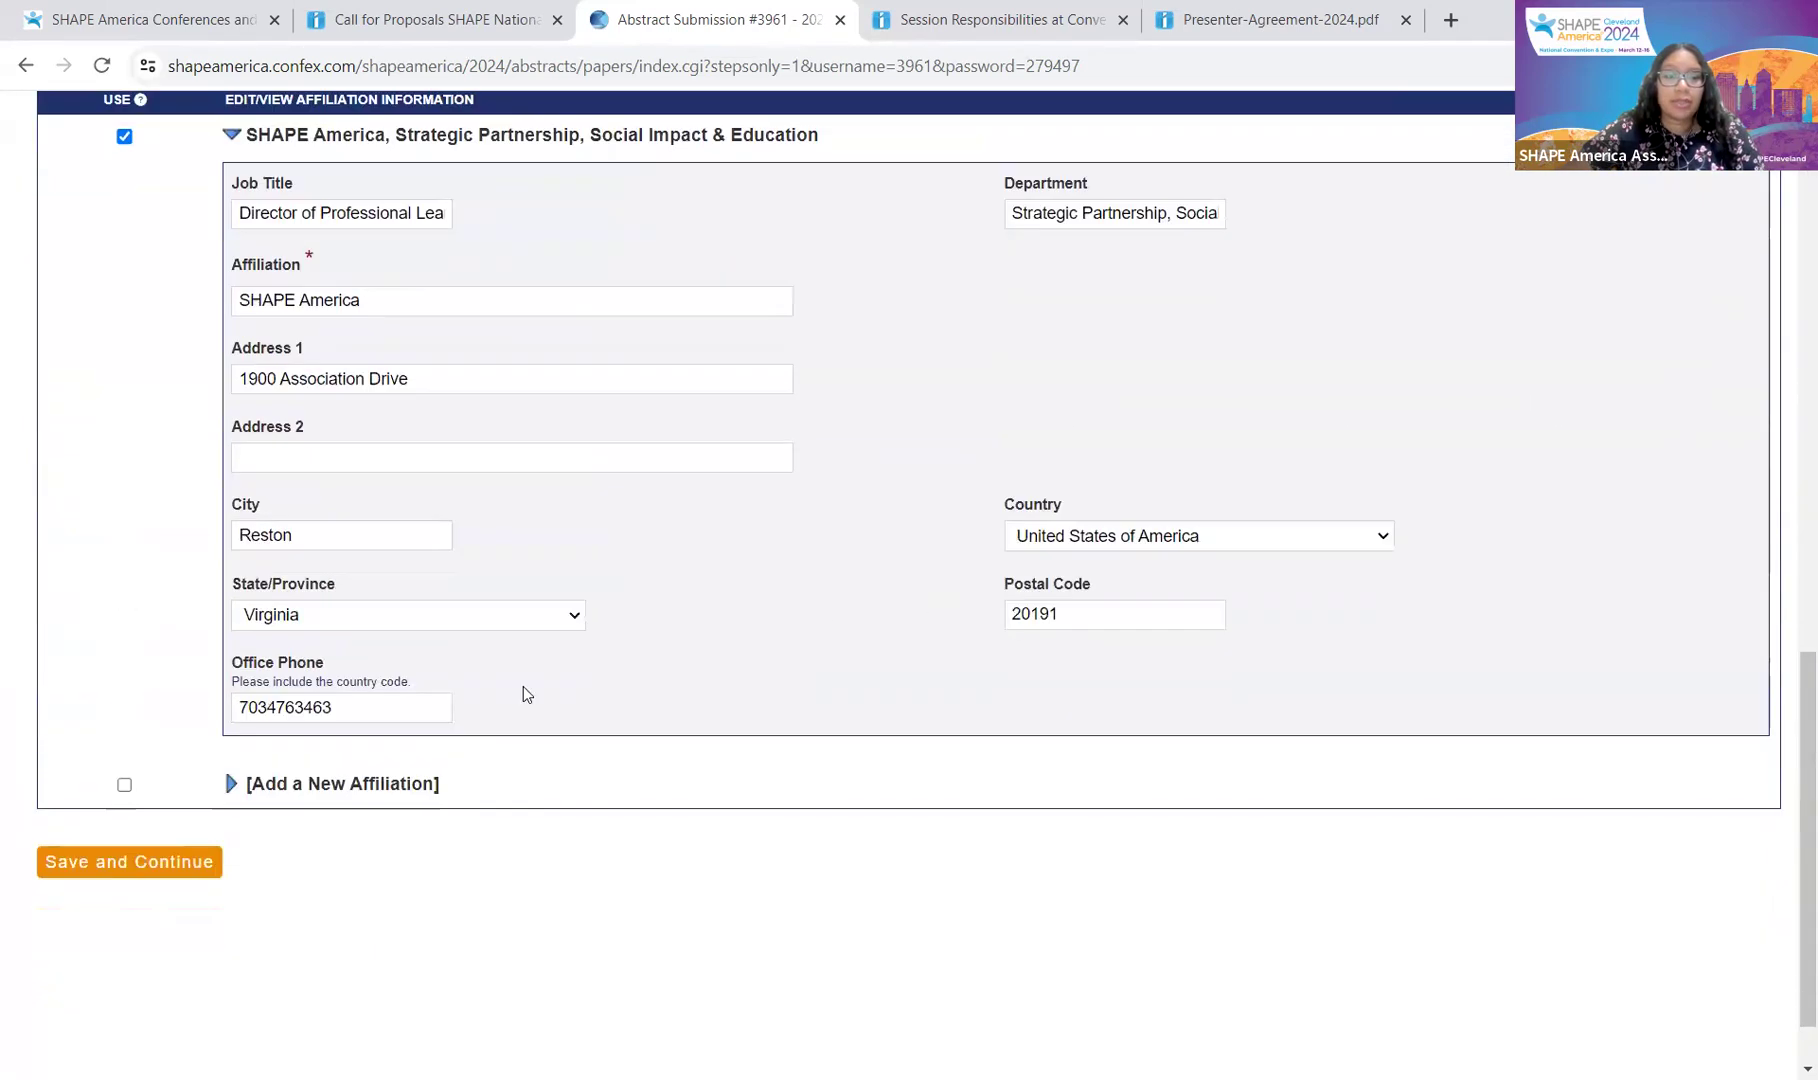
left_click(89, 773)
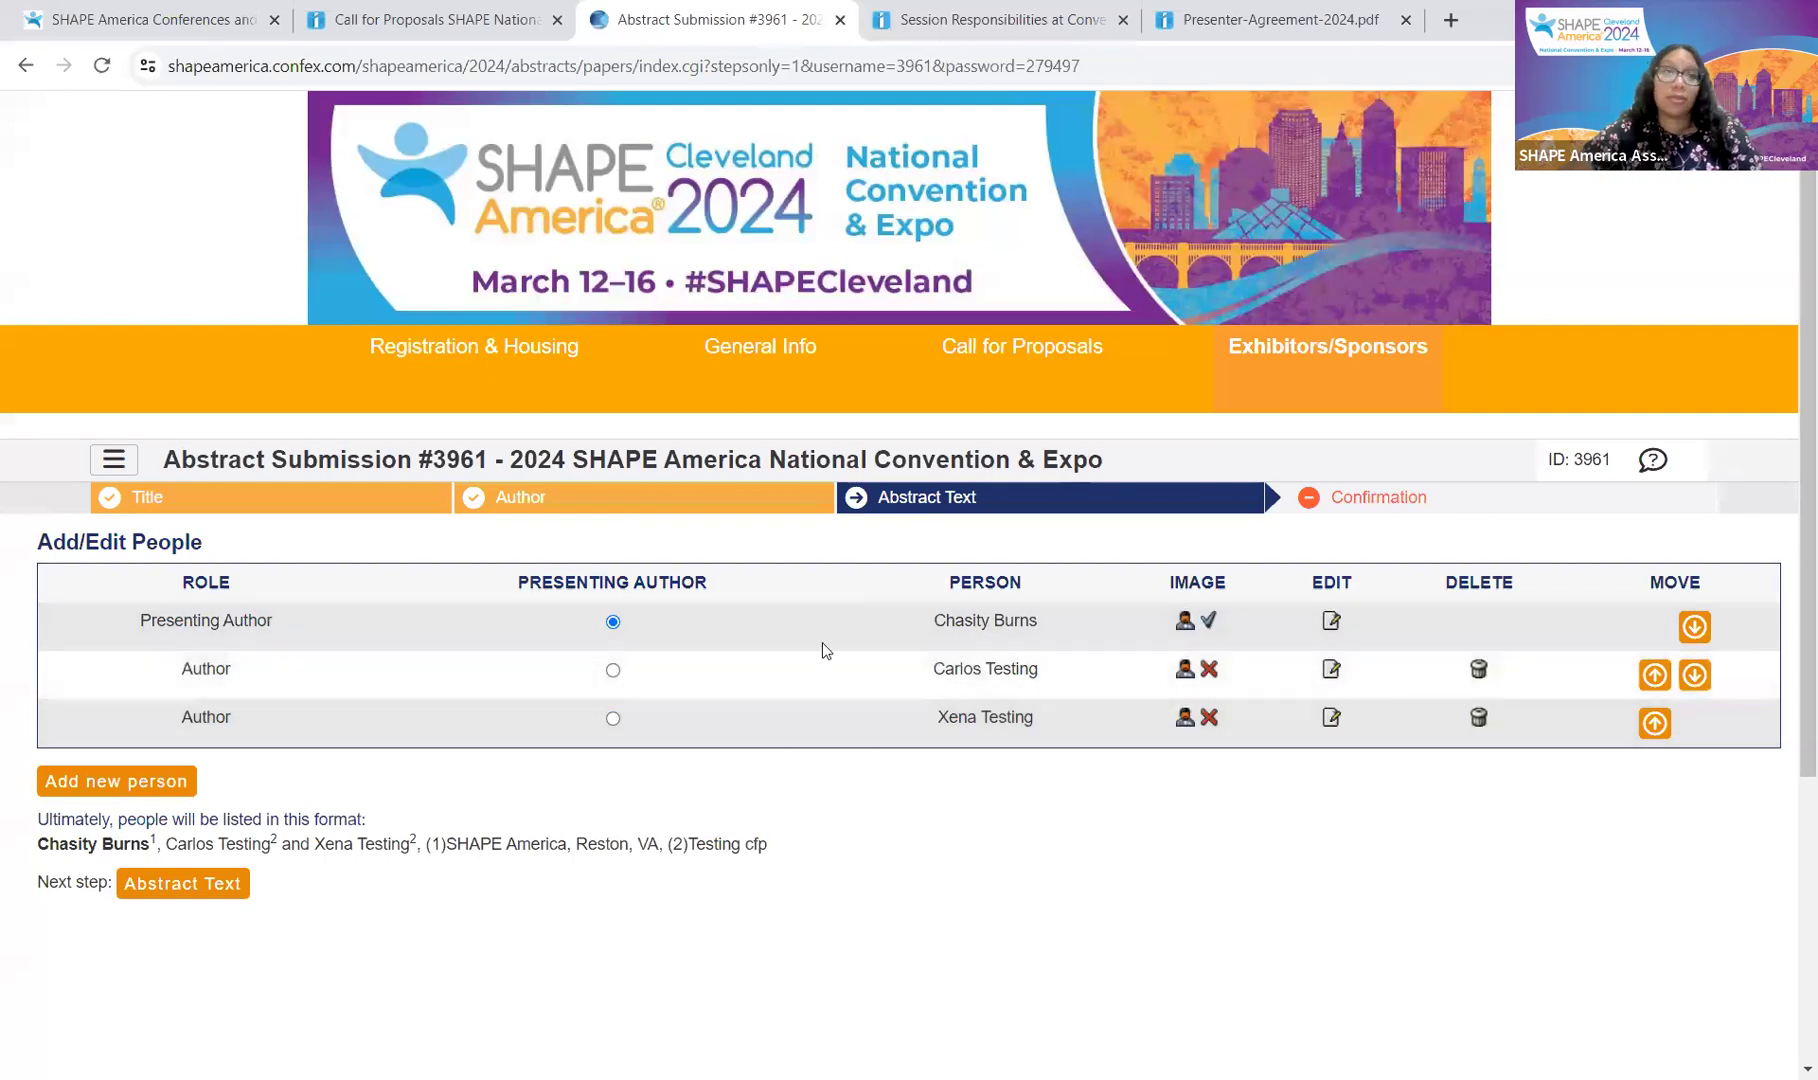
scroll(881, 755, "down", 1)
scroll(985, 757, "up", 1)
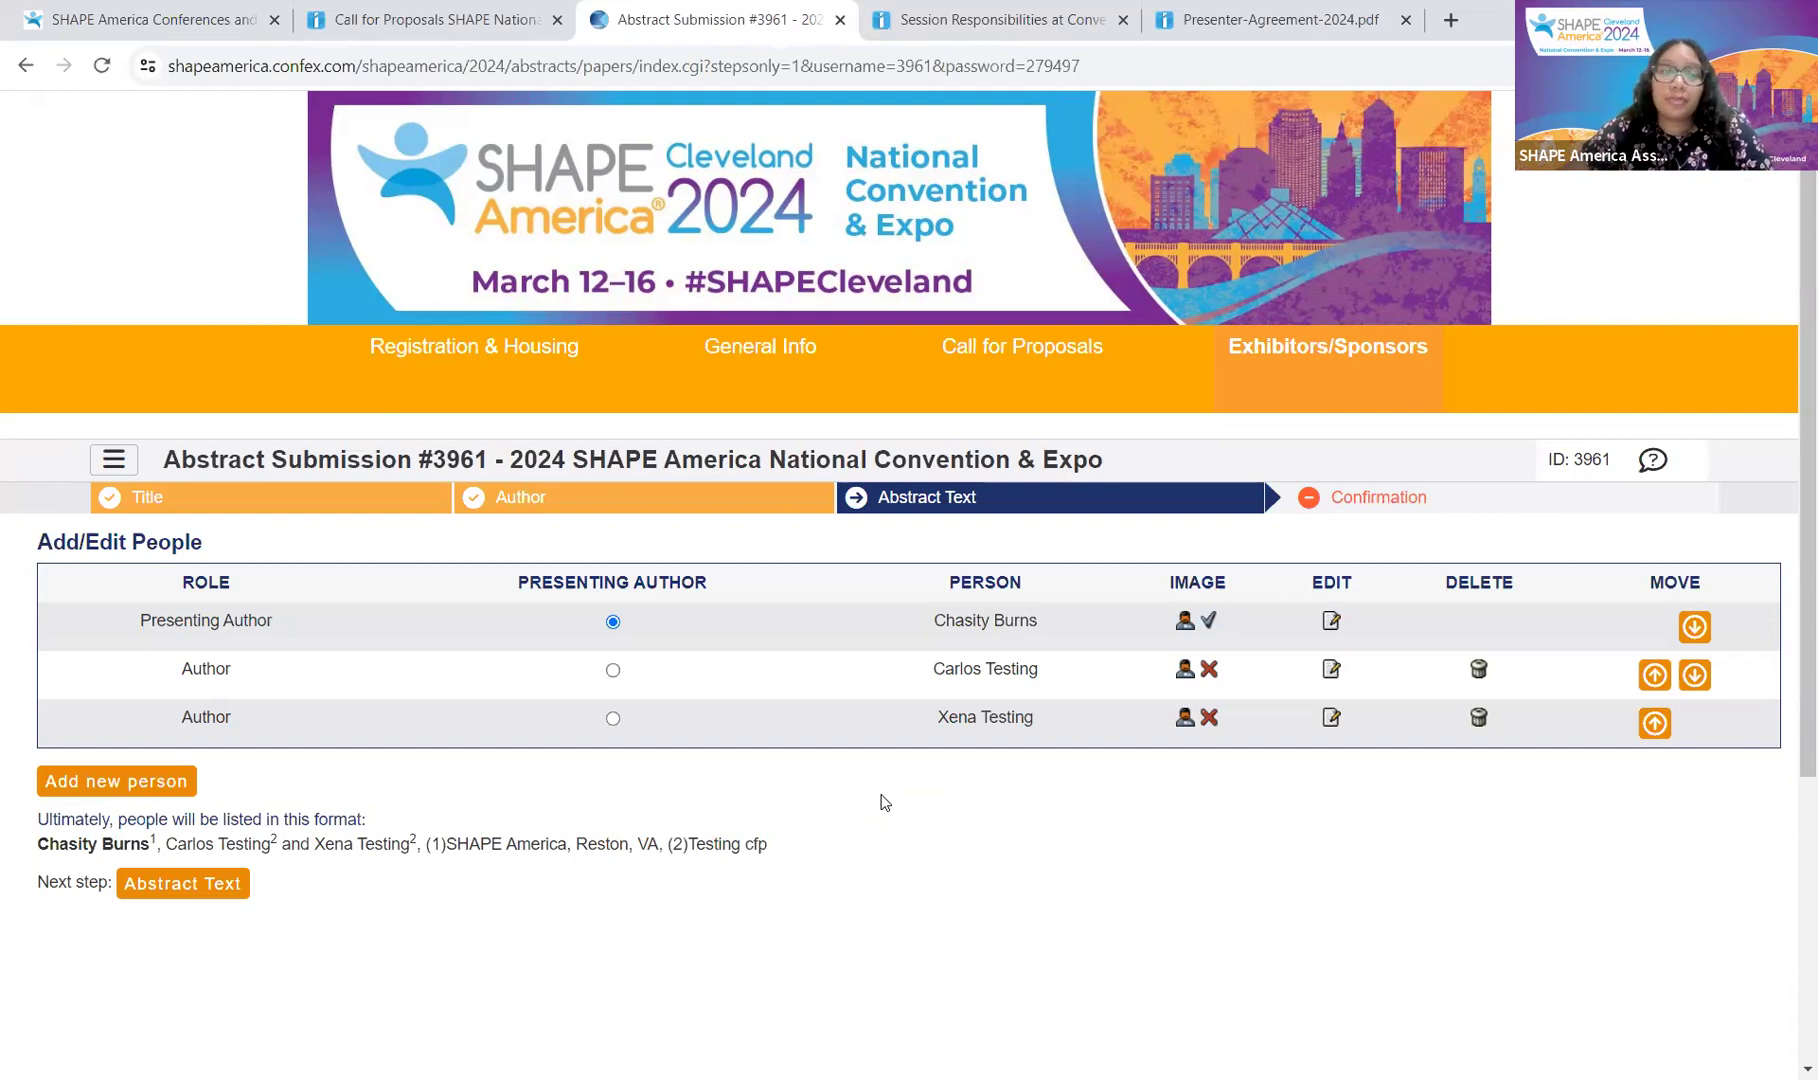
Step: Return to the author list and upload a photo for the second author
left_click(199, 886)
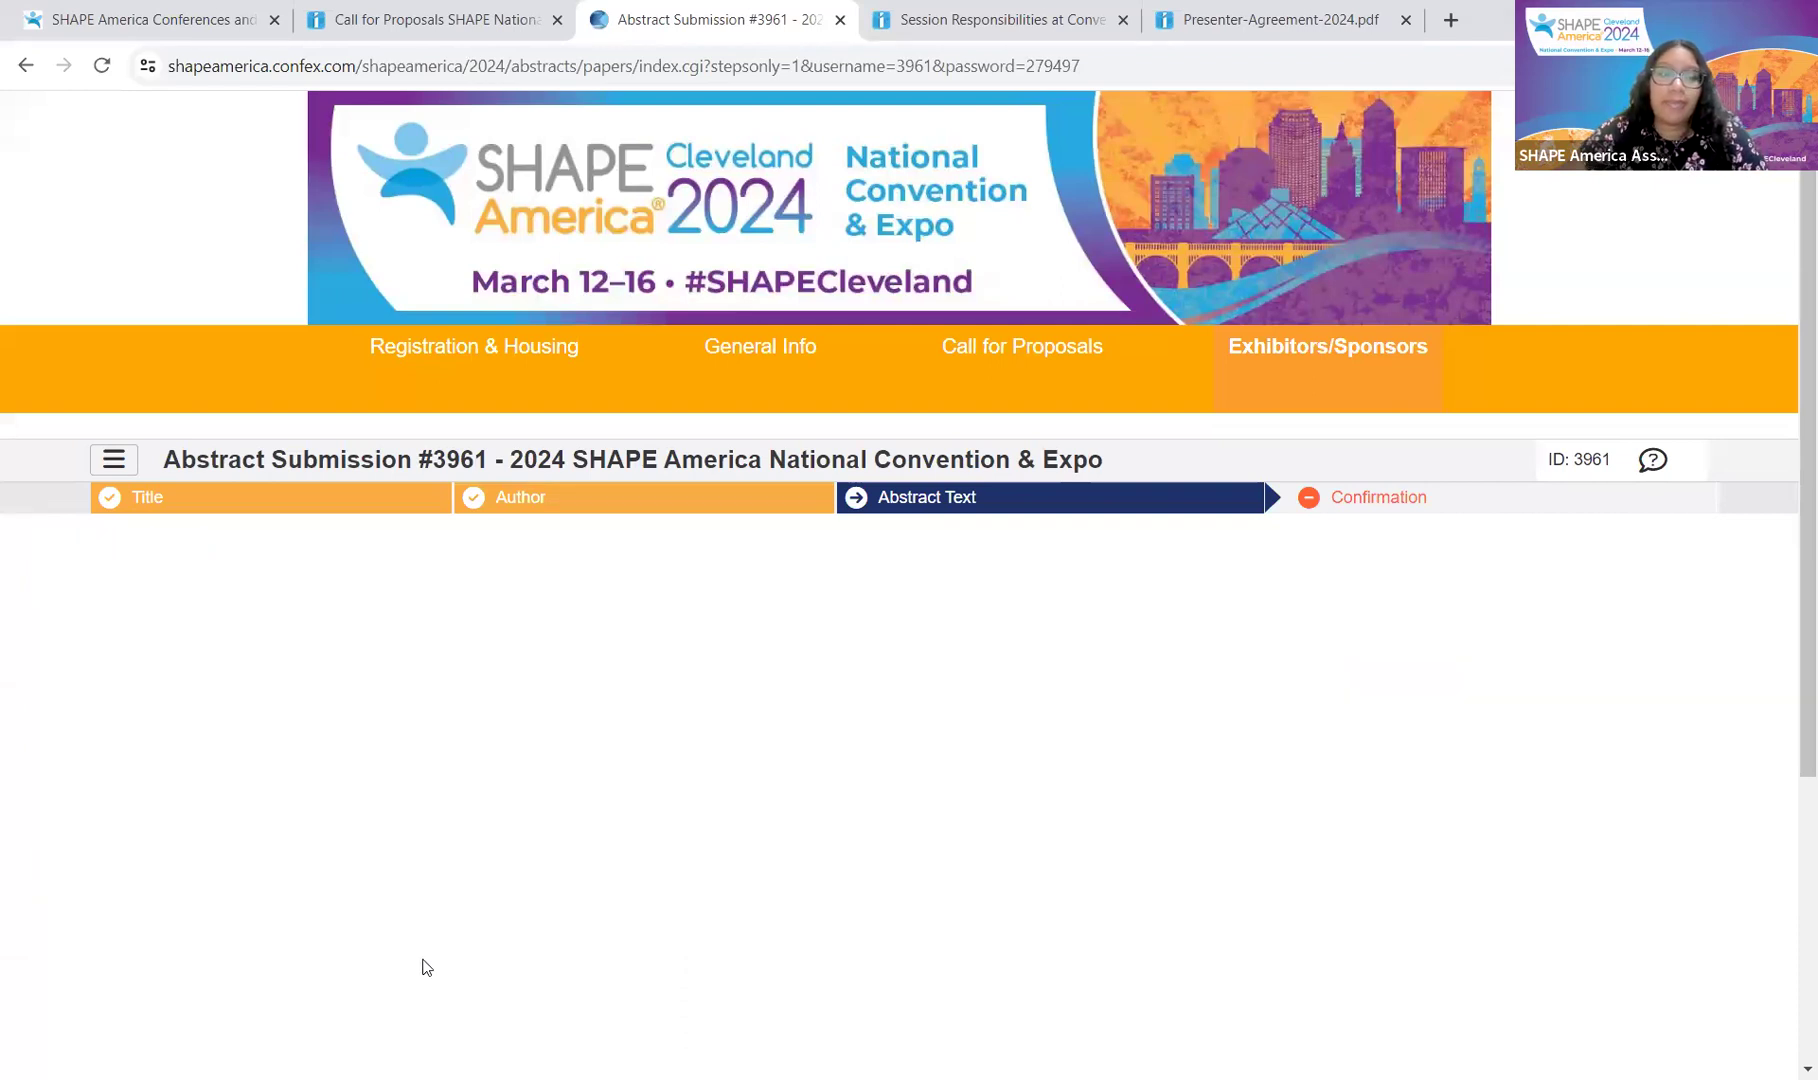
left_click(540, 498)
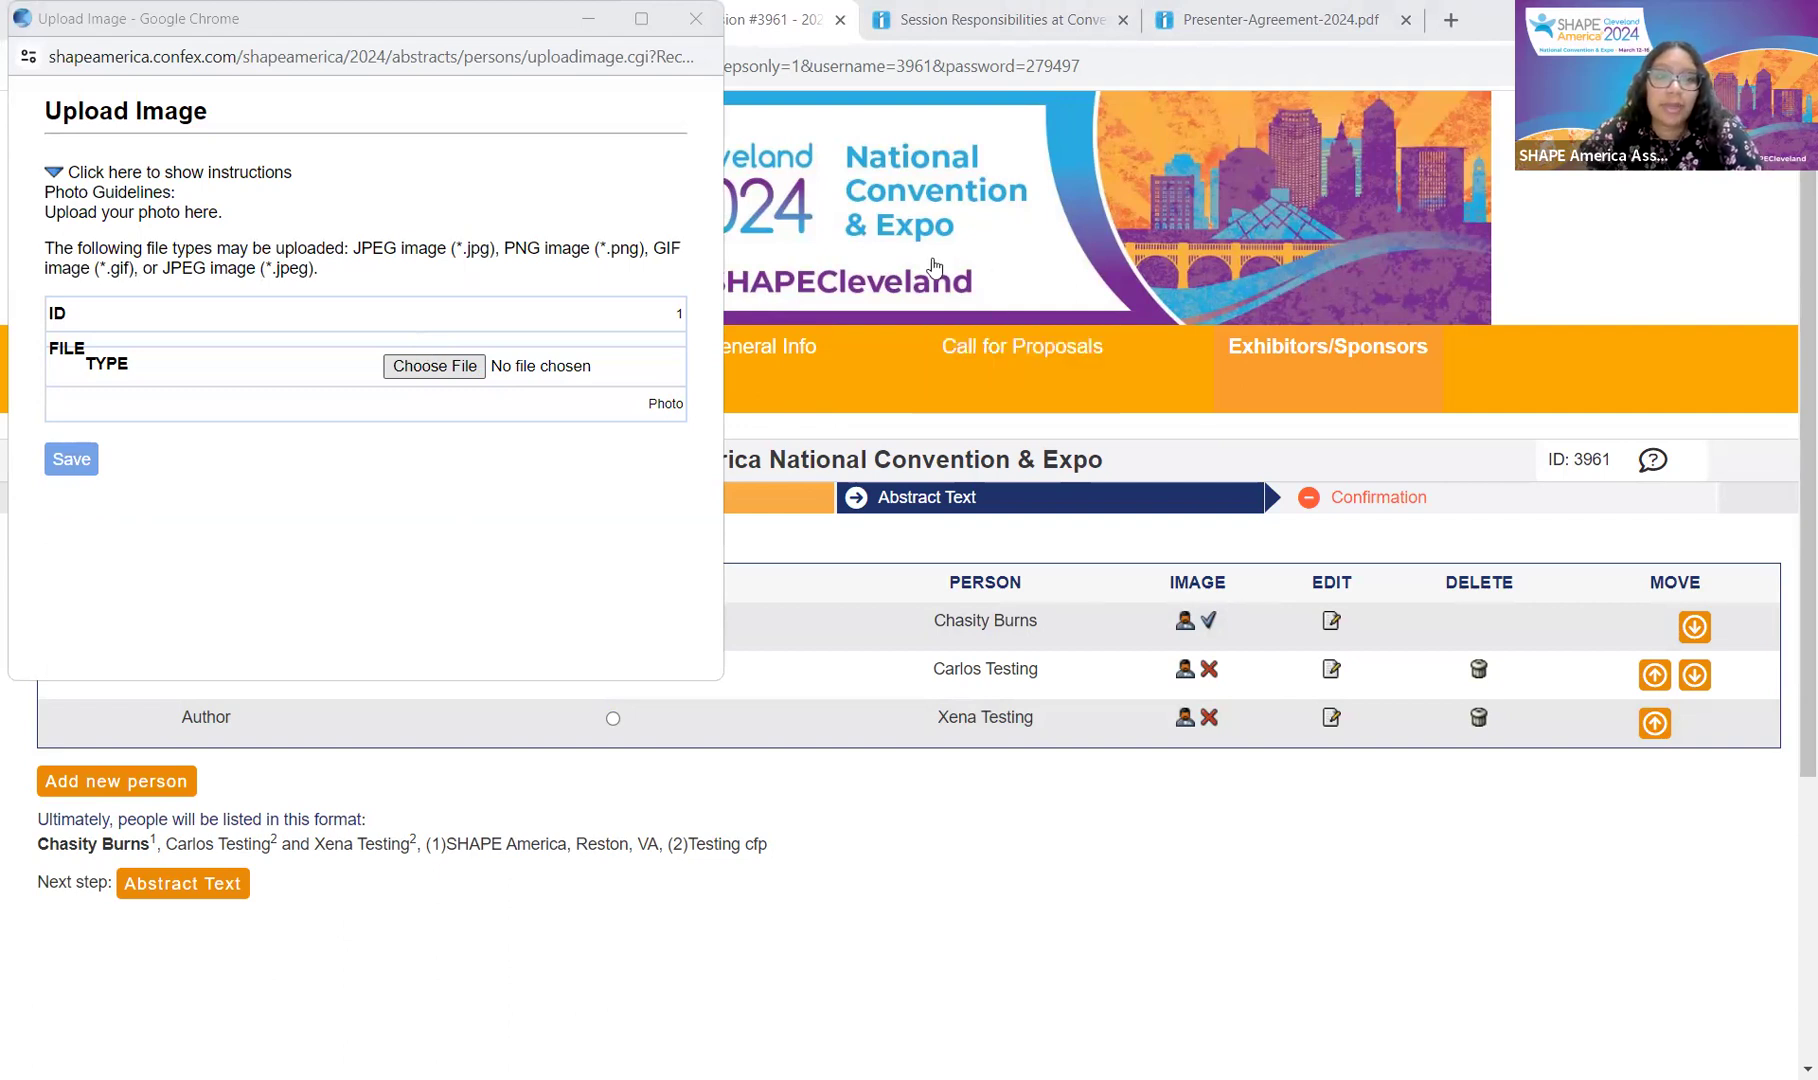
left_click(777, 564)
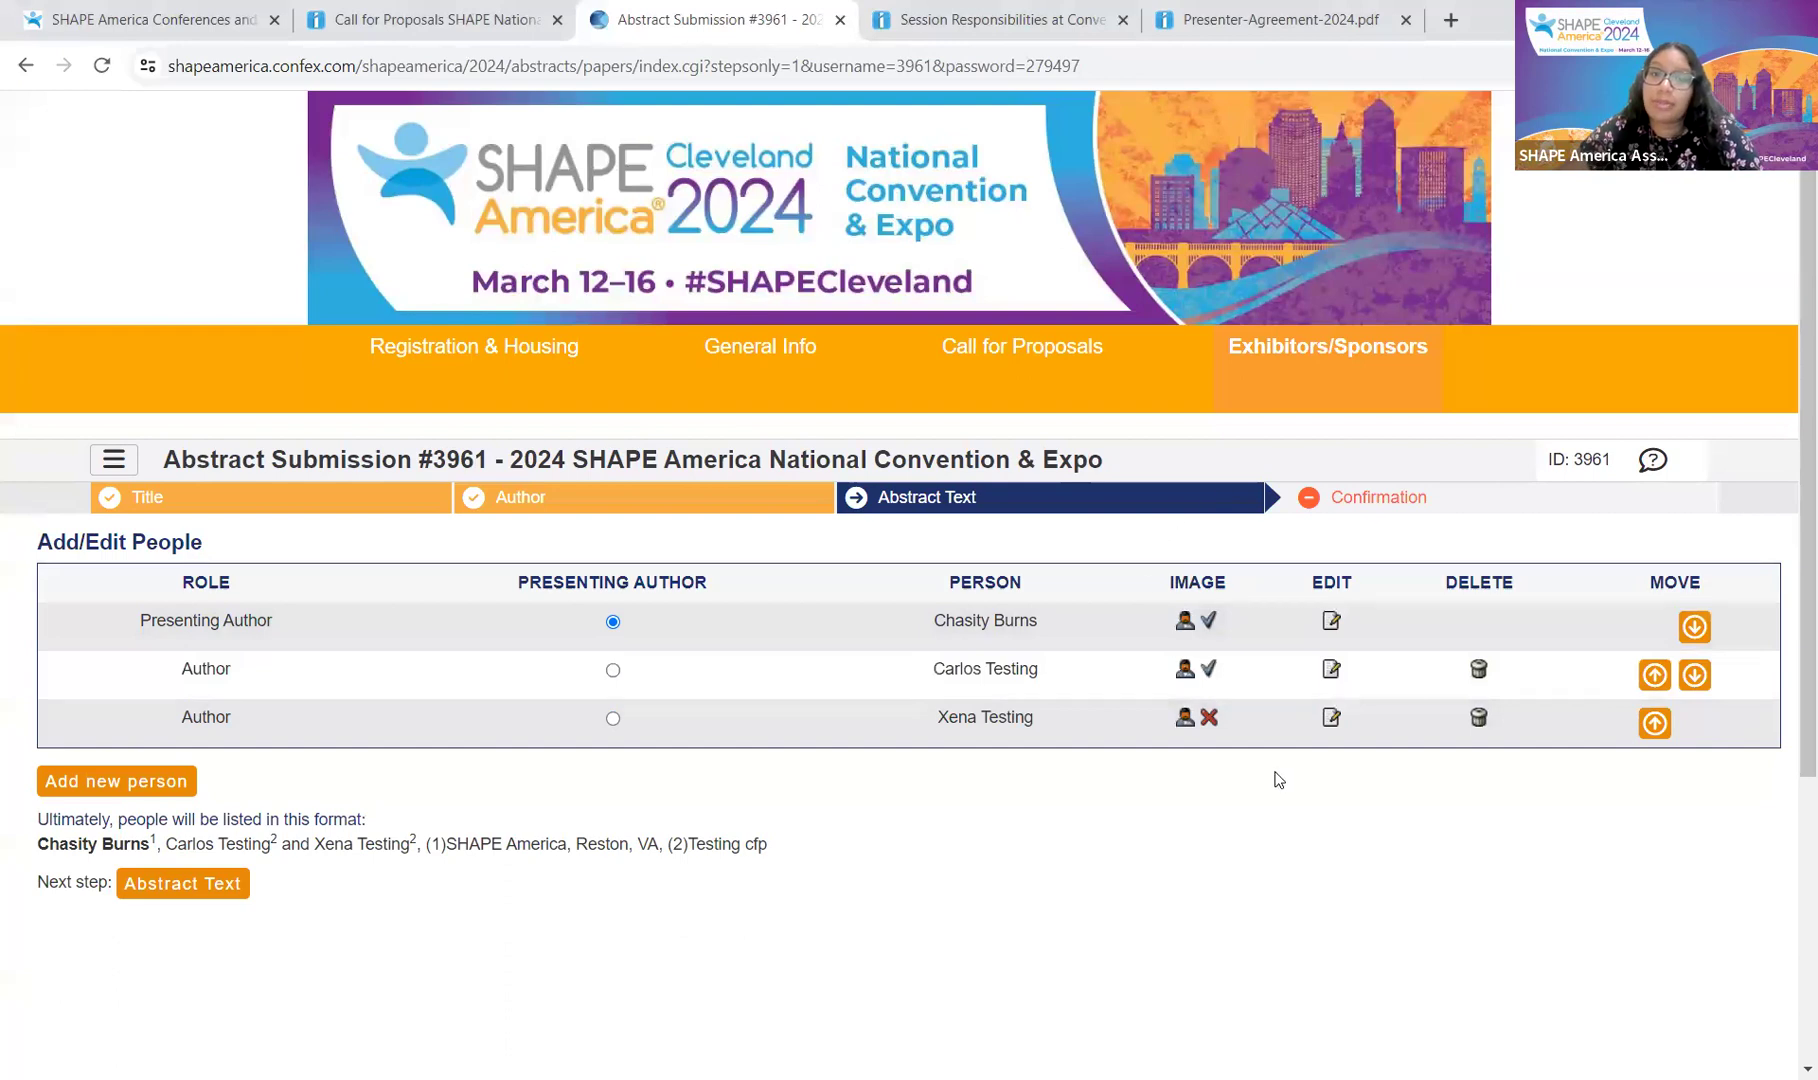
Step: Advance to the Abstract Text step
left_click(212, 886)
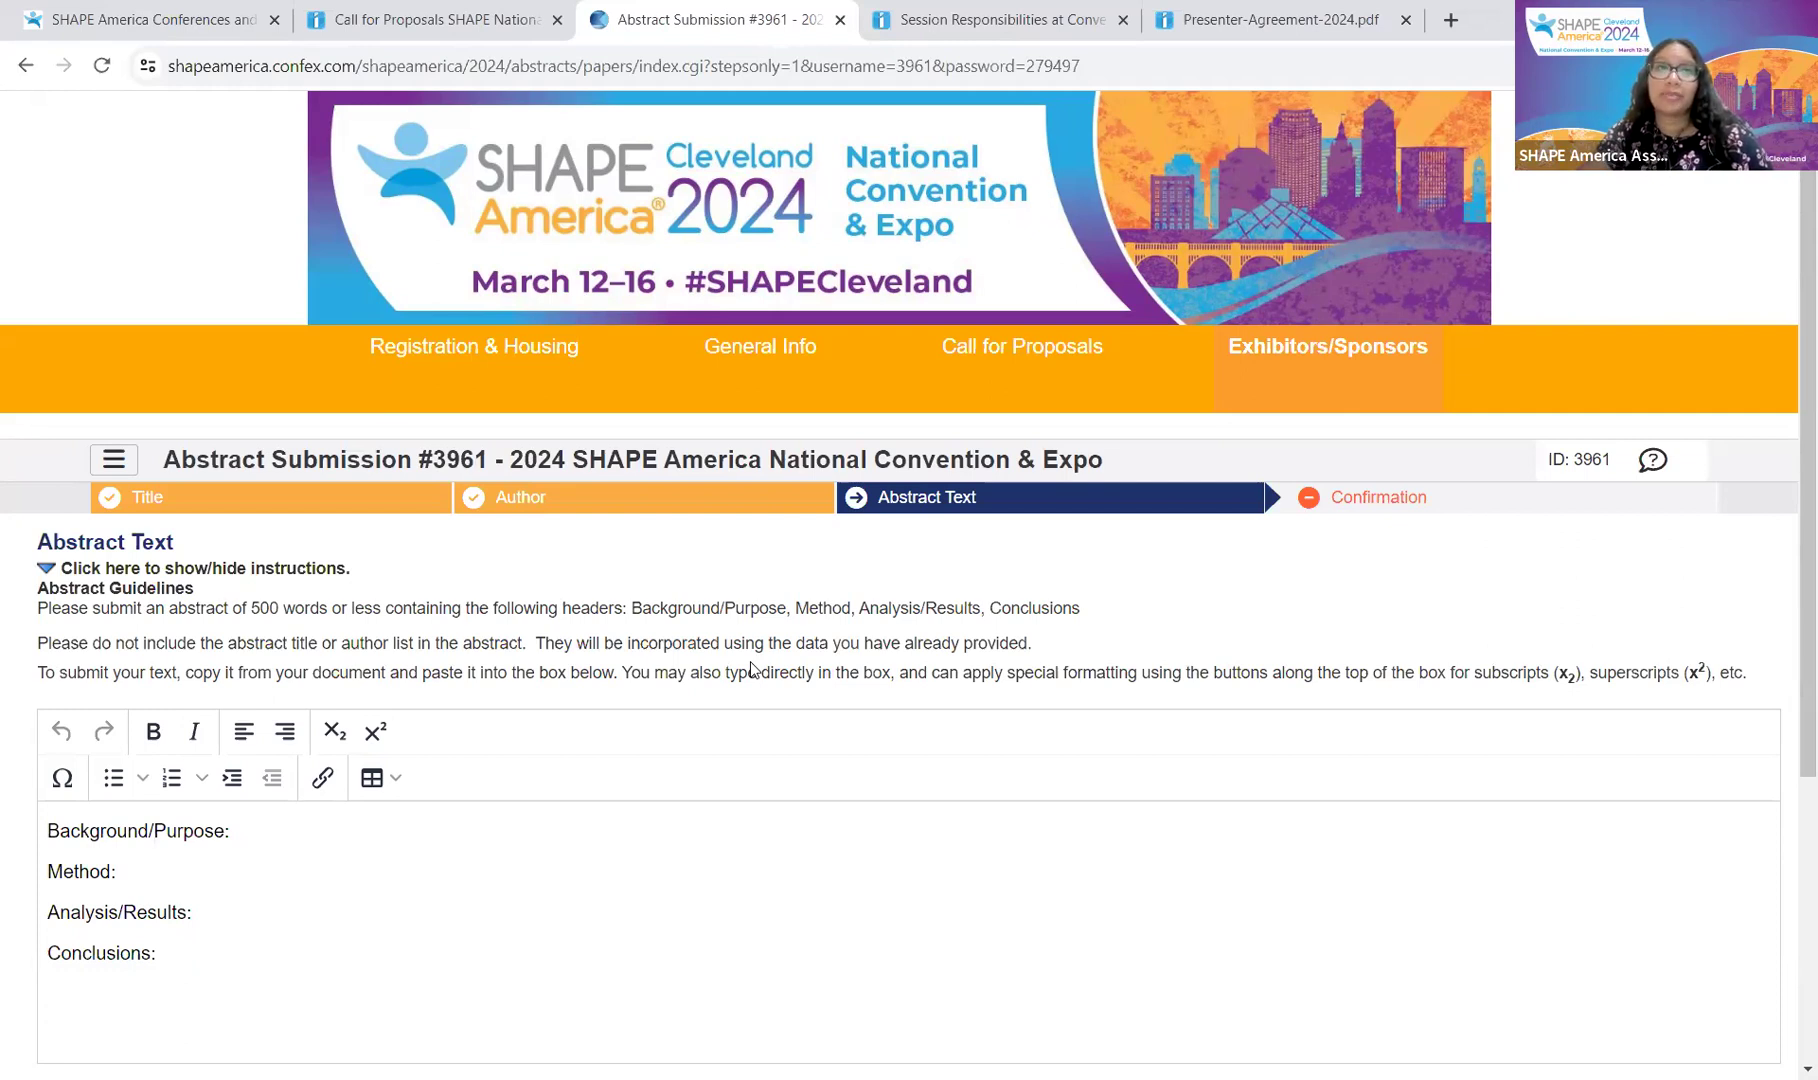
Step: Enter SHAPE, America Testing and CFP under the abstract headings and save the text
scroll(1116, 771, "down", 4)
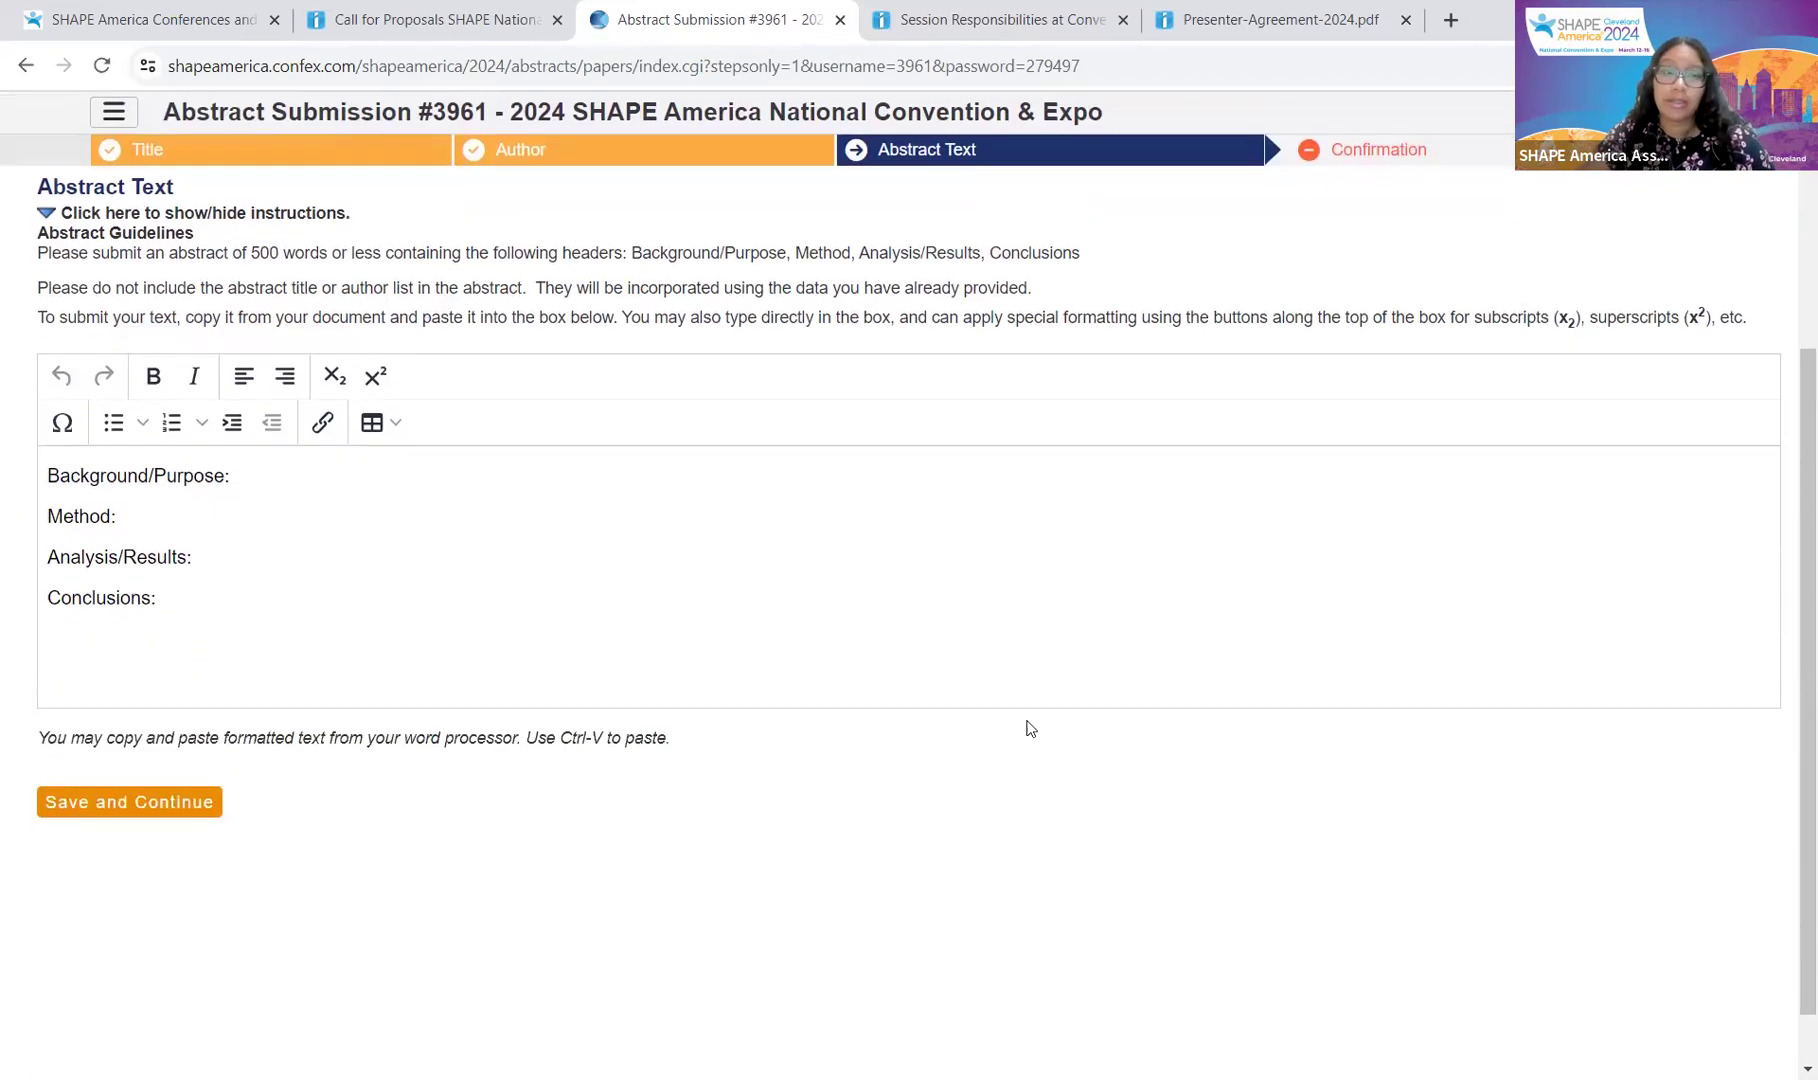
left_click(451, 472)
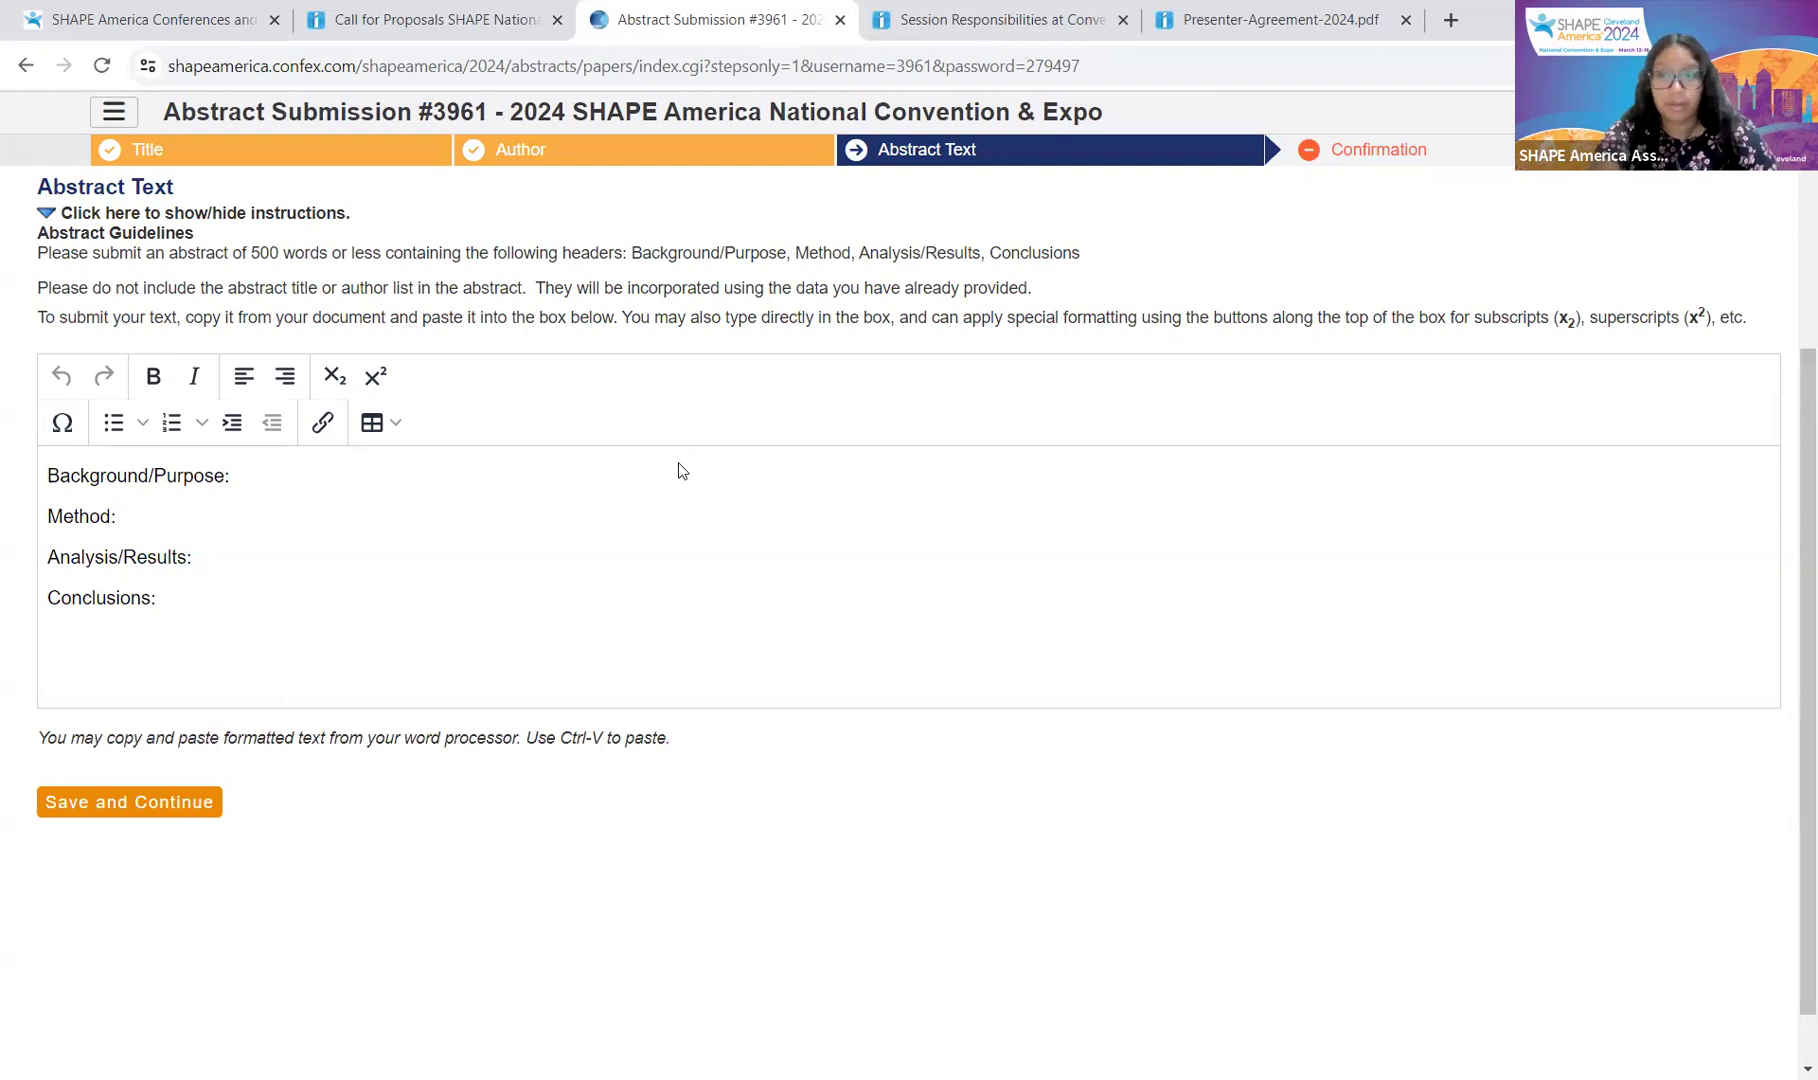
type("SHAPE")
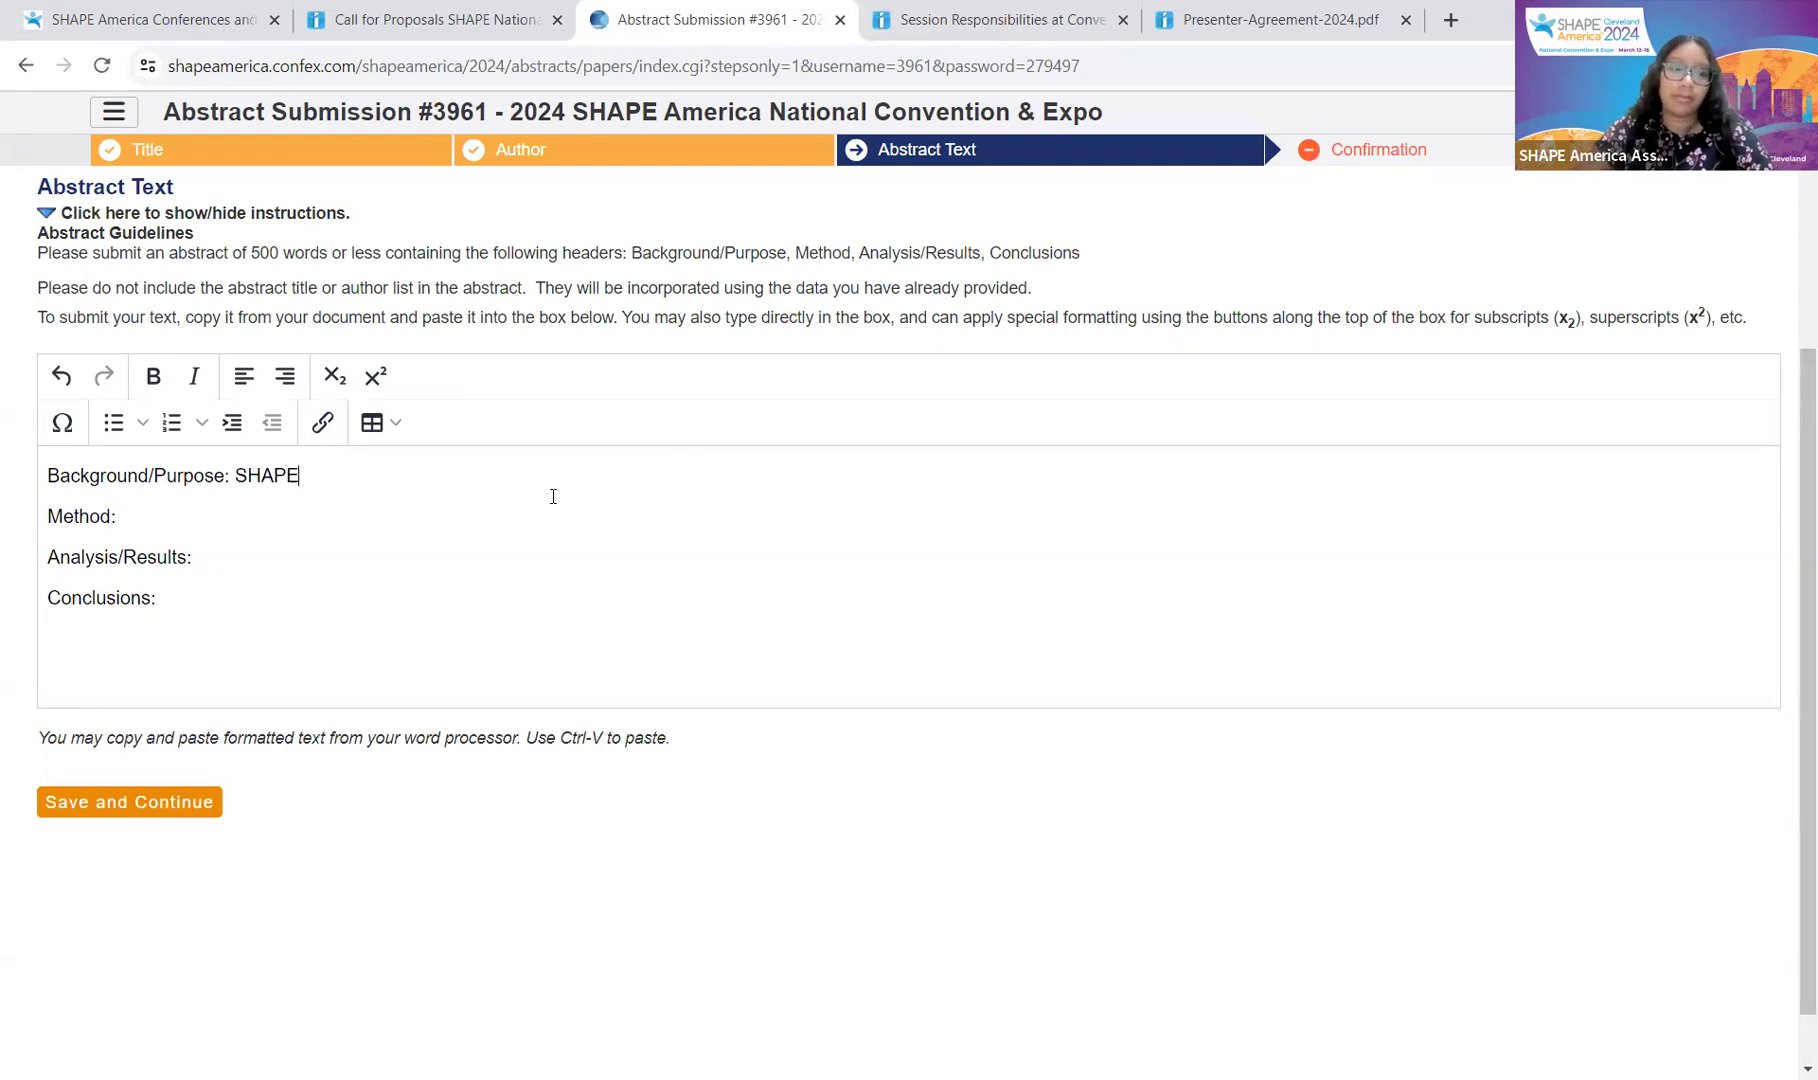
key("Down")
type("America")
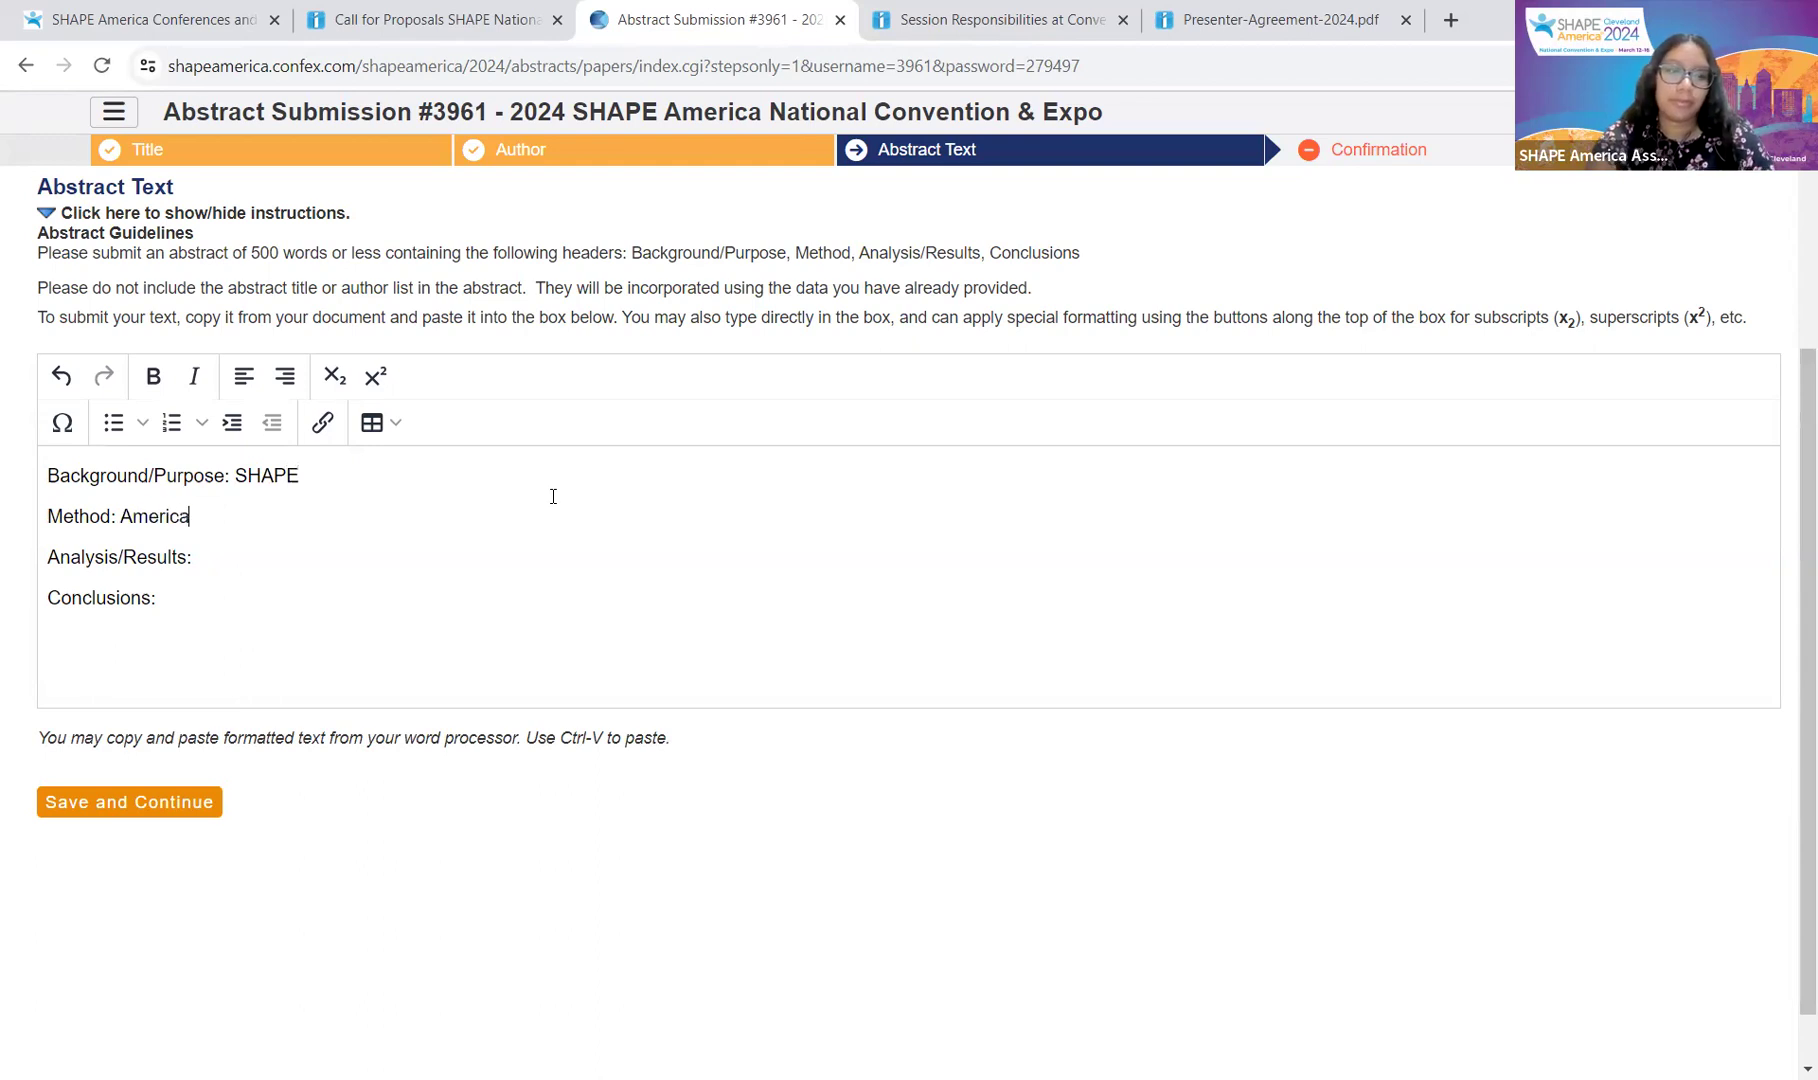
type(" Testing")
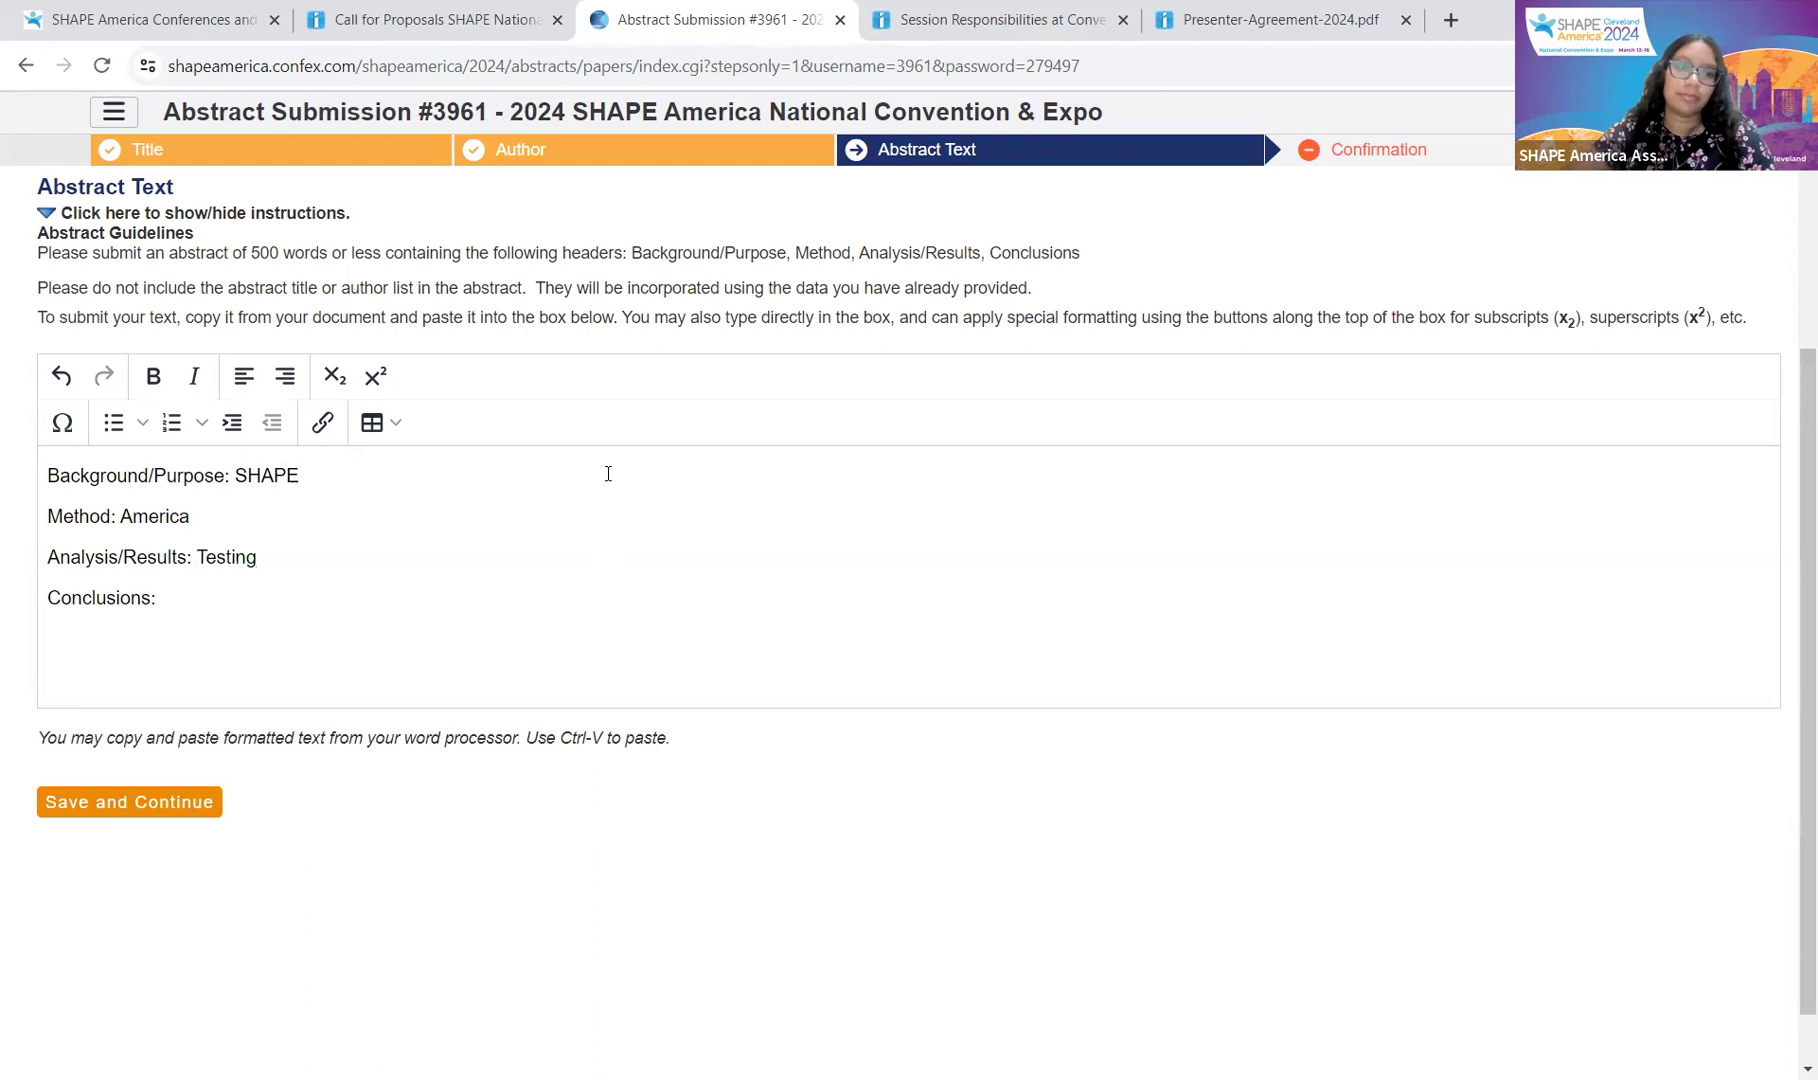
left_click(422, 595)
type("CFP")
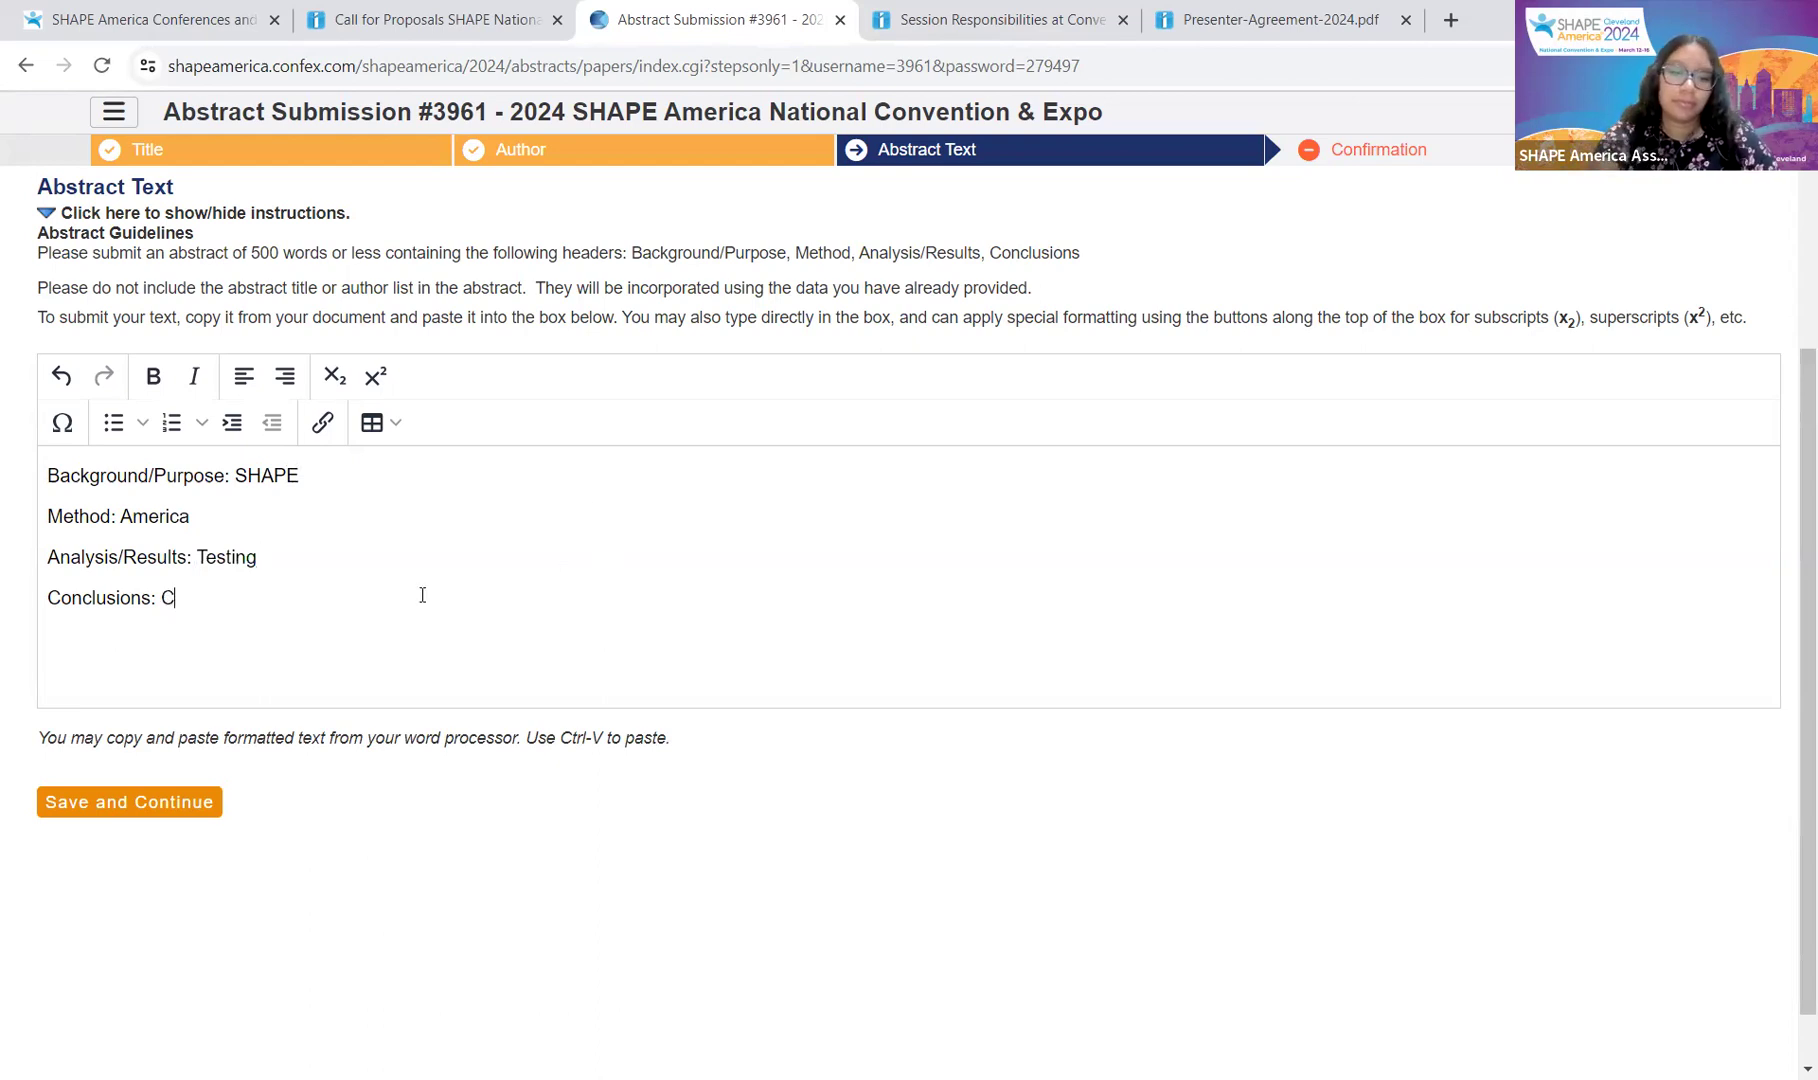
left_click(186, 795)
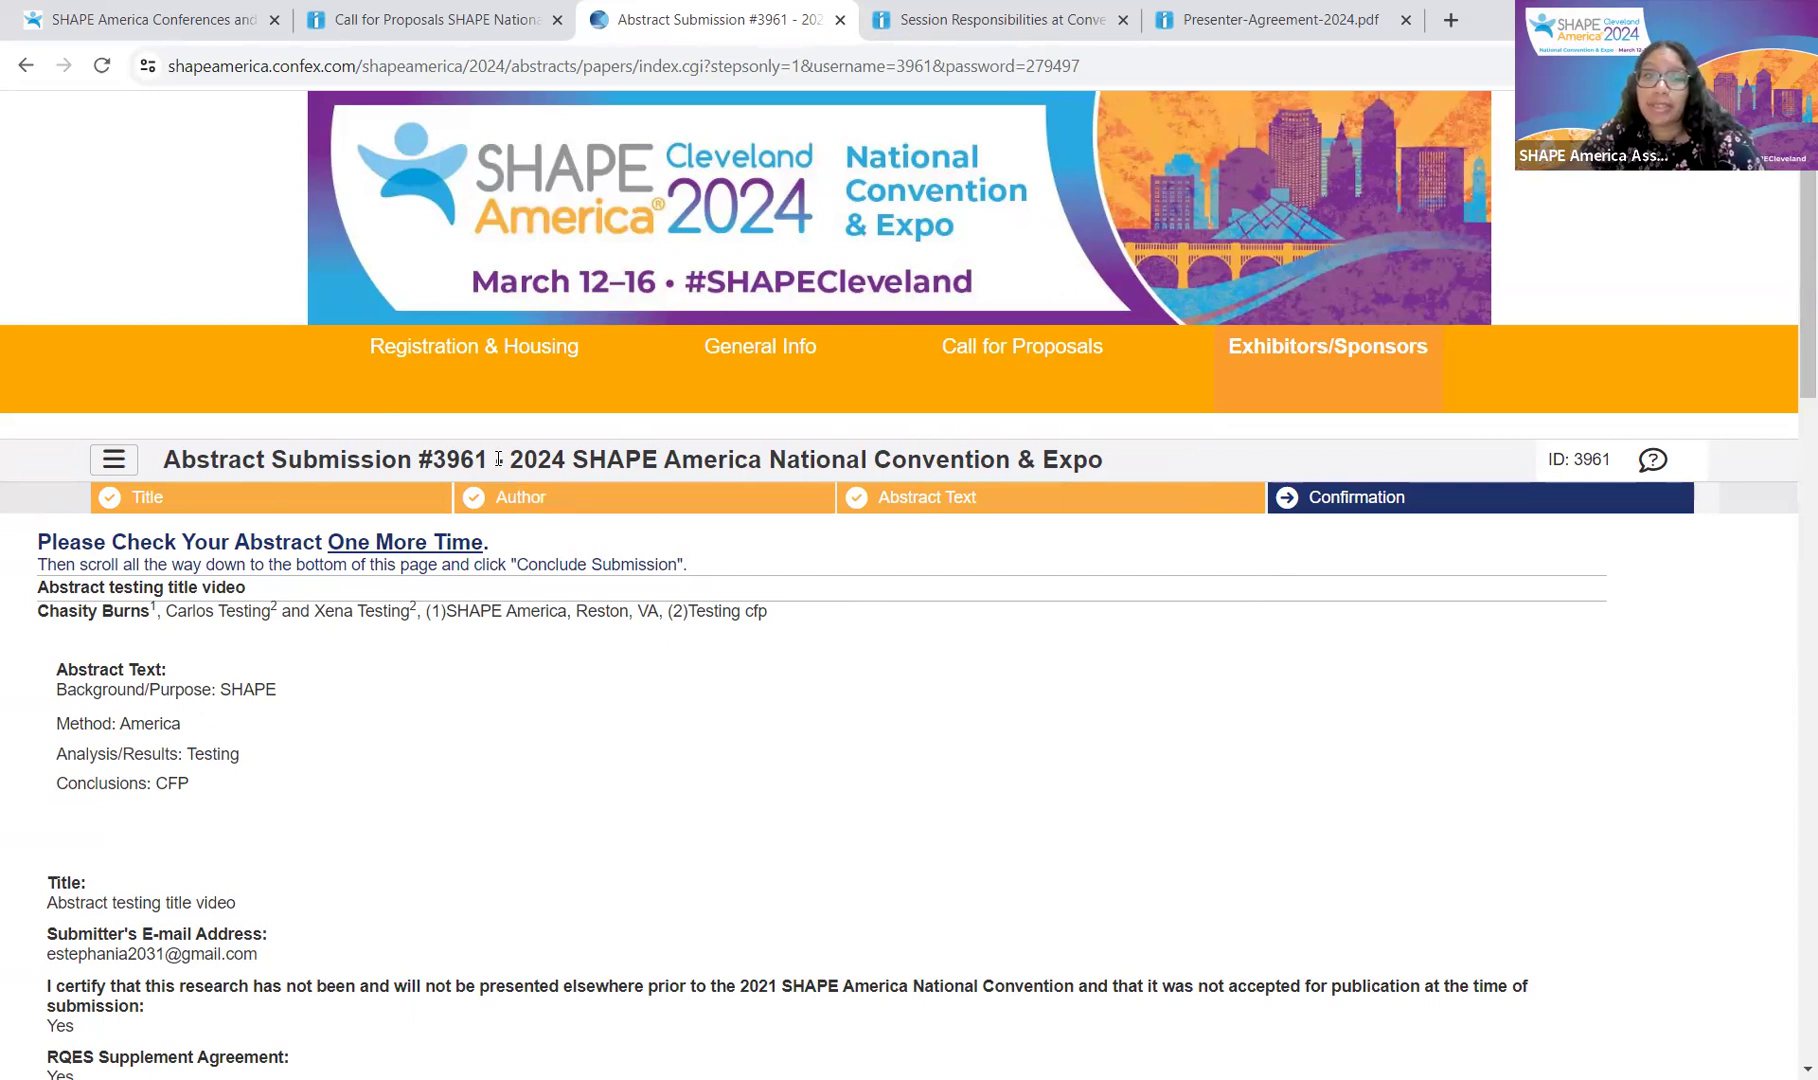
Step: Scroll the confirmation page down to the Final Steps and Conclude Submission button
scroll(160, 712, "down", 15)
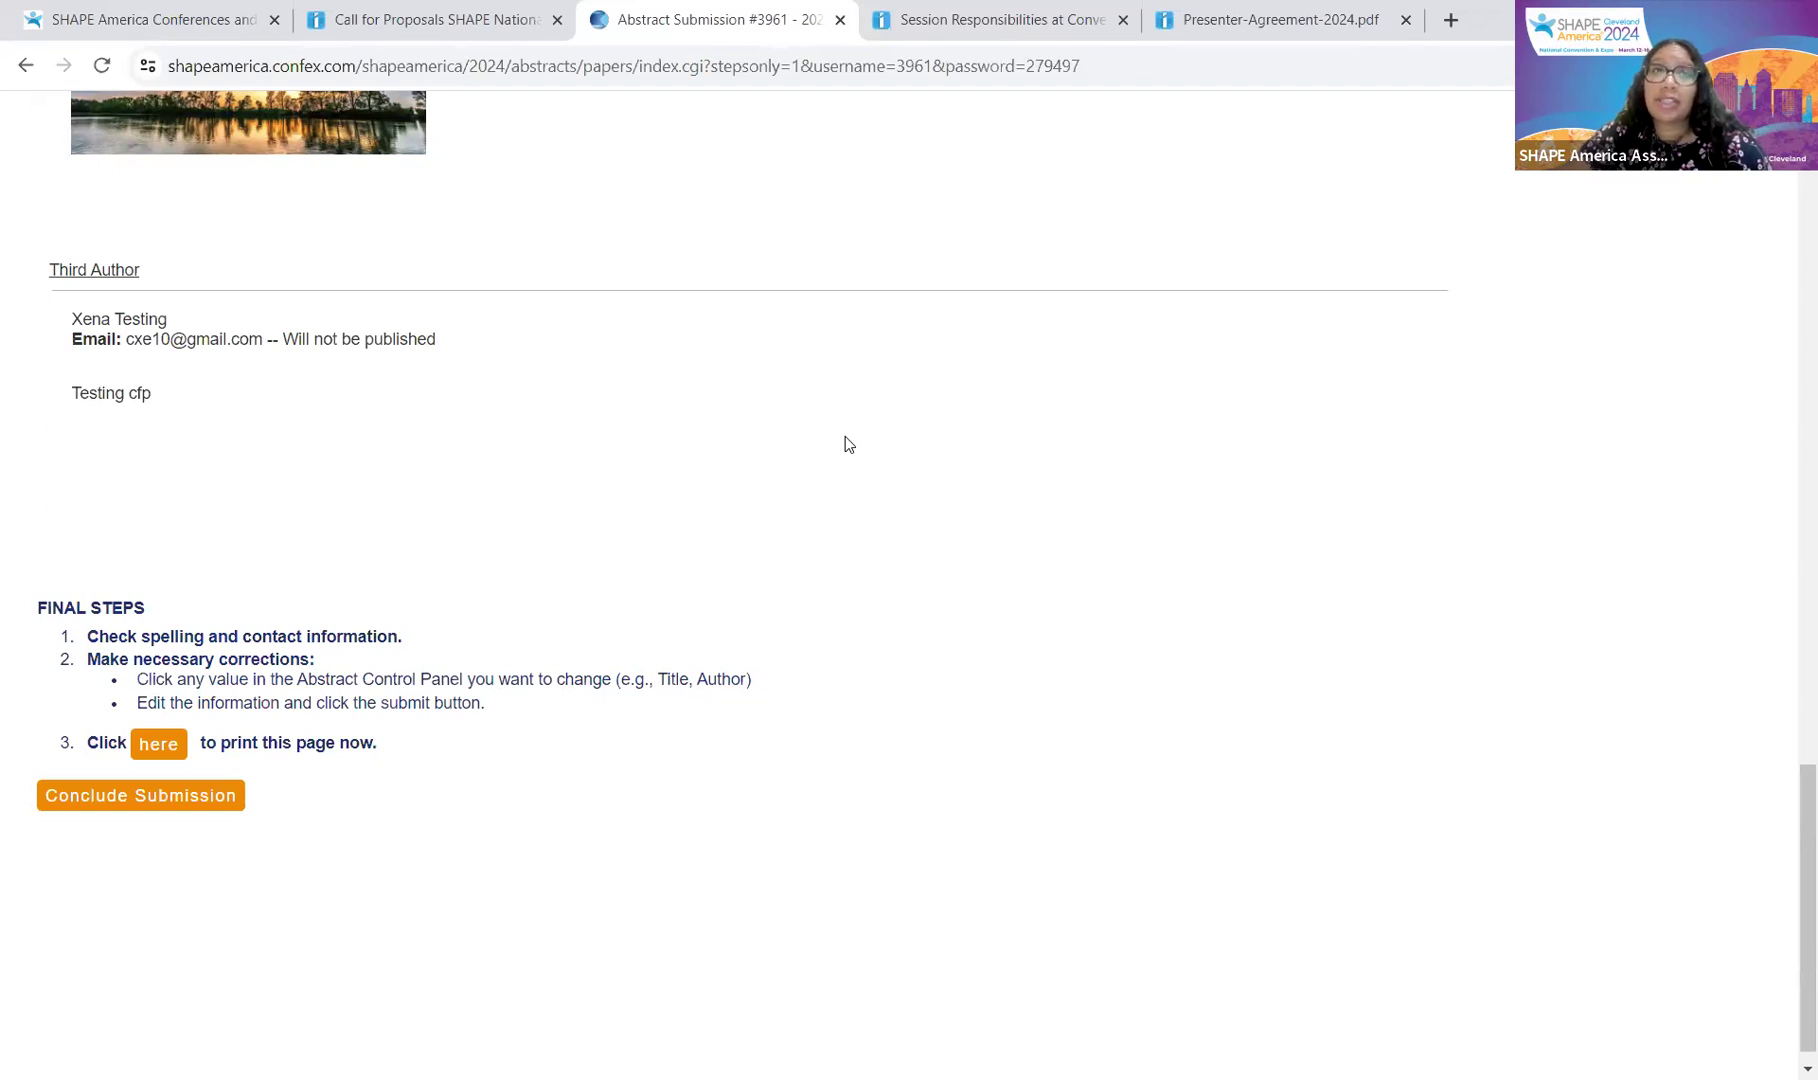
Step: Conclude the submission and bring up the side panel of options for the submitted abstract
left_click(236, 797)
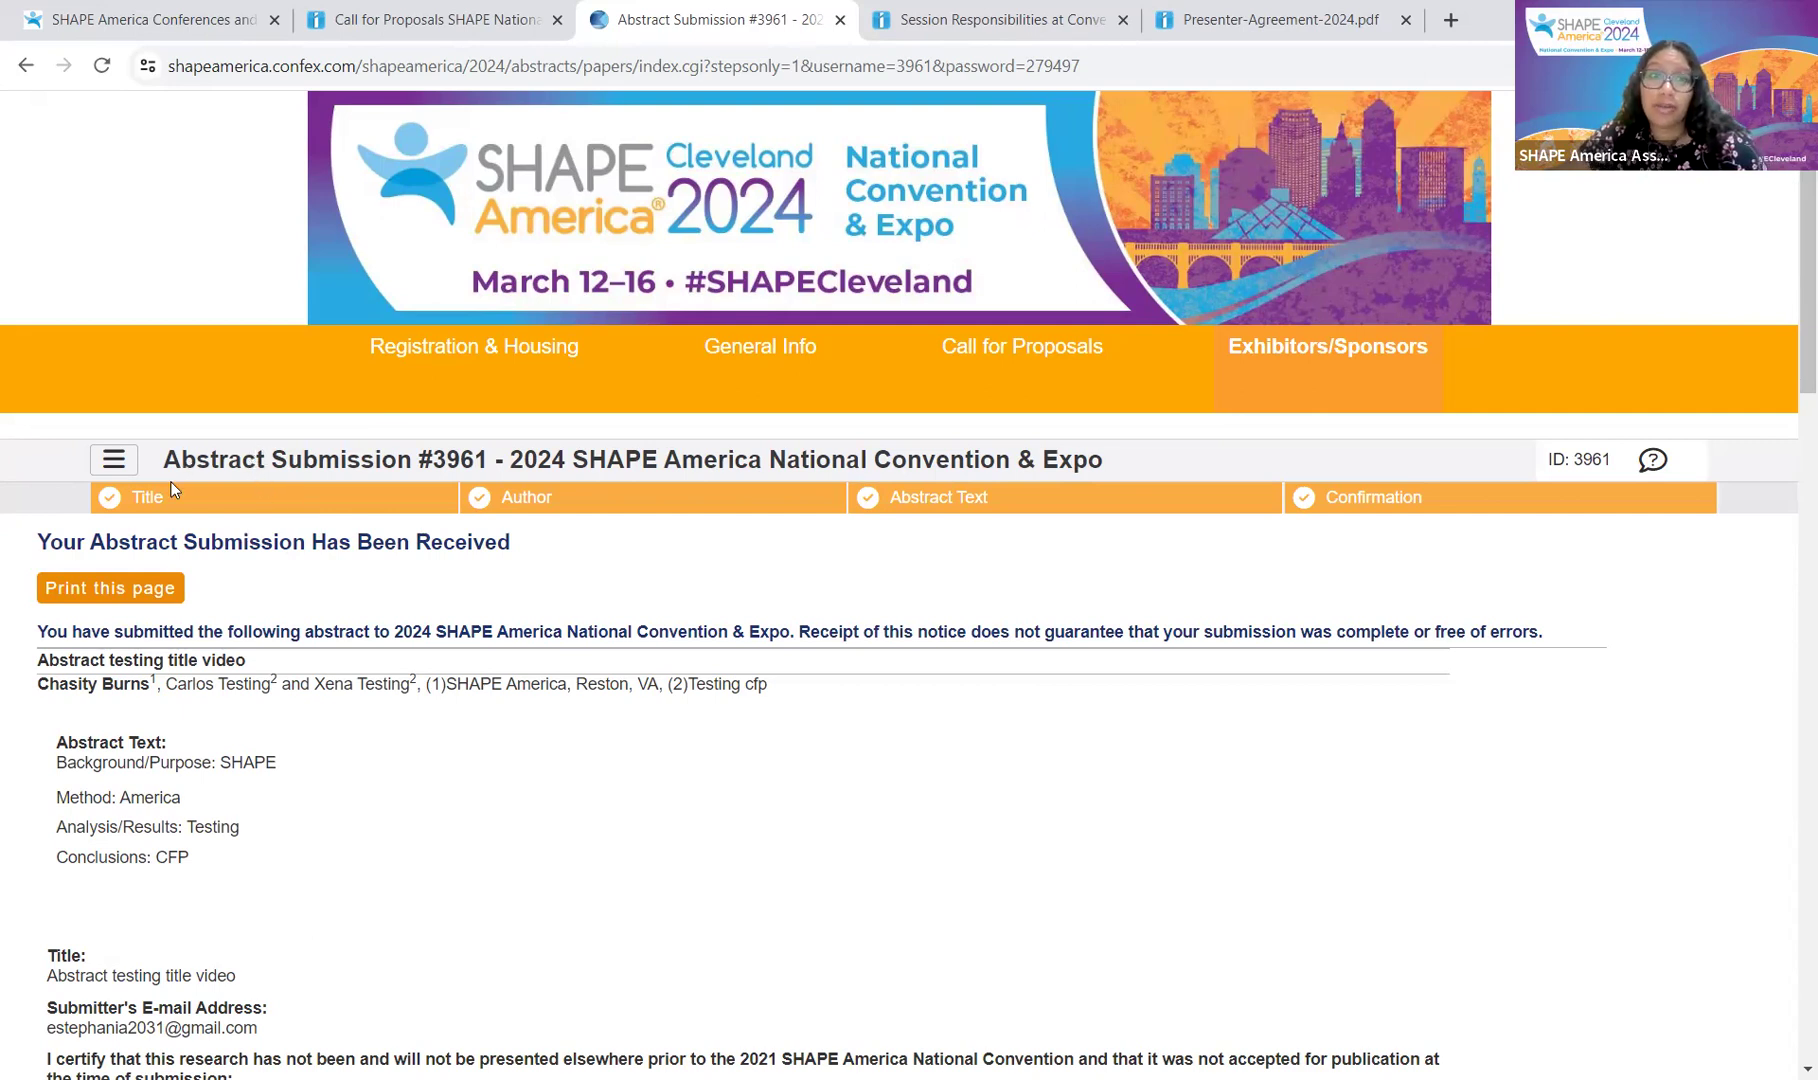
left_click(110, 466)
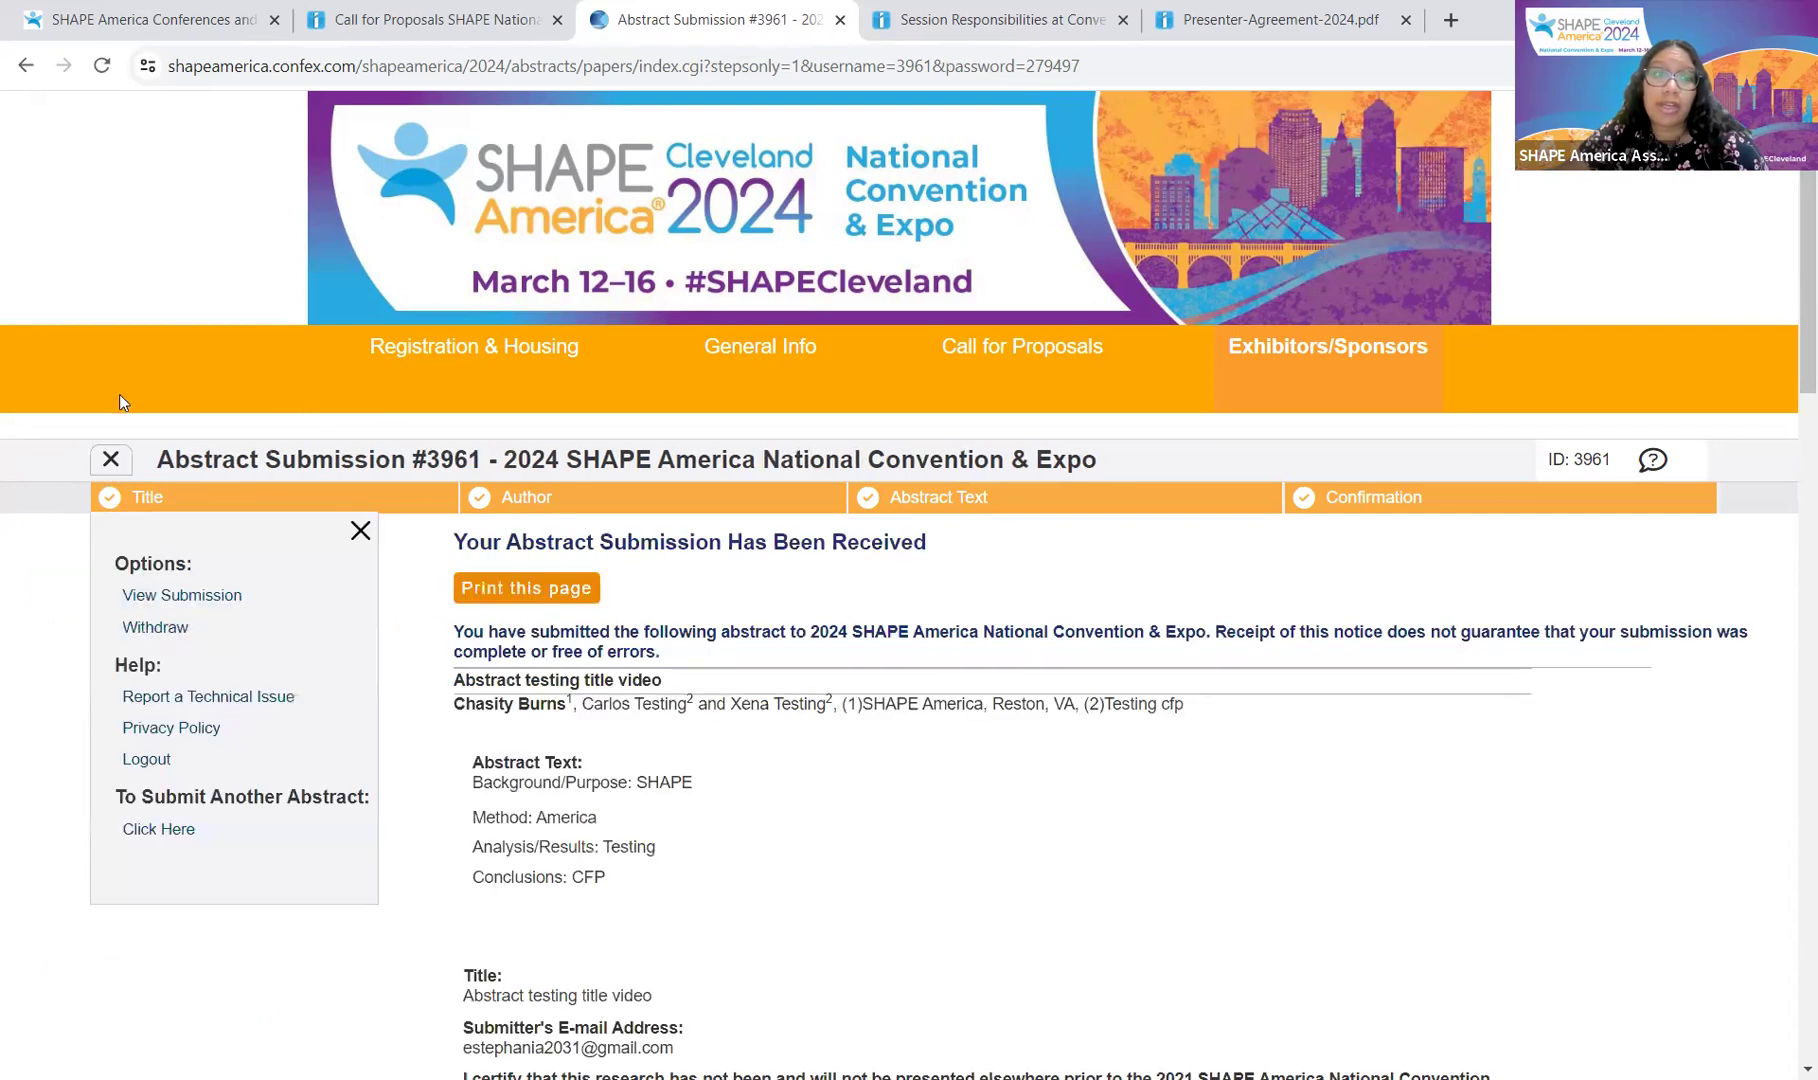